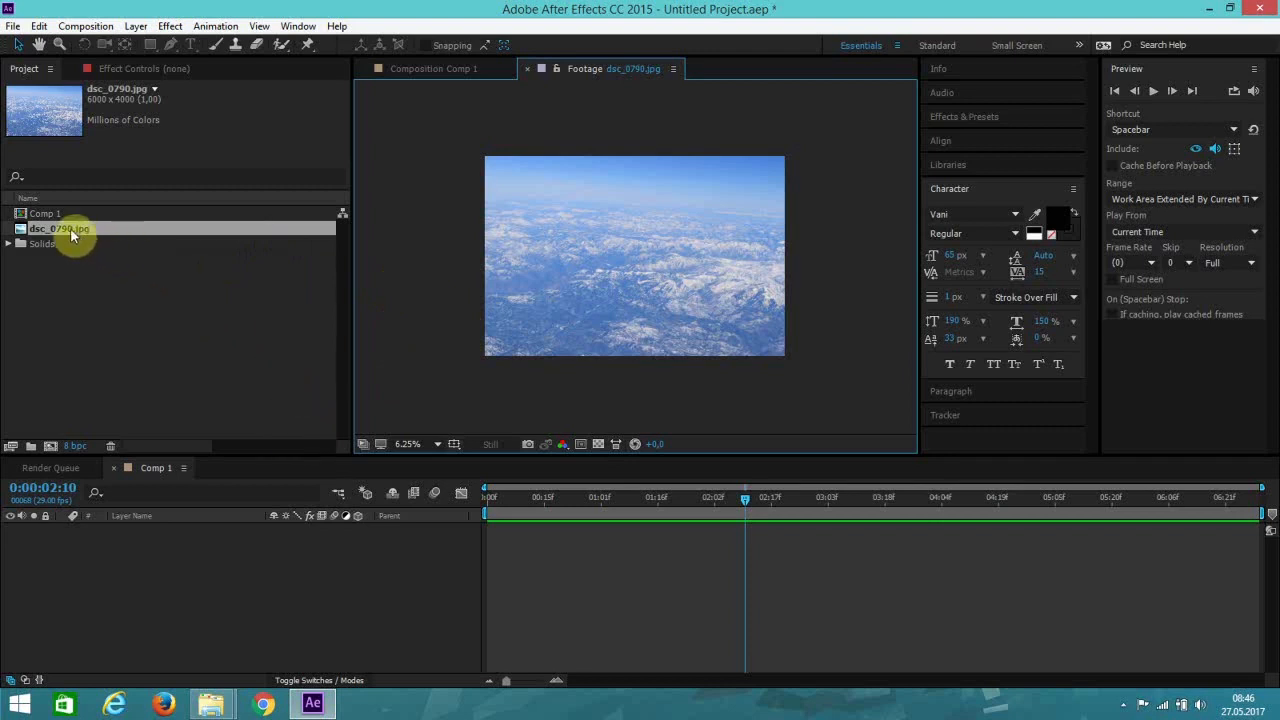
Step: Close the dsc_0790.jpg footage view and create a new composition from that image
drag(70, 227, 101, 228)
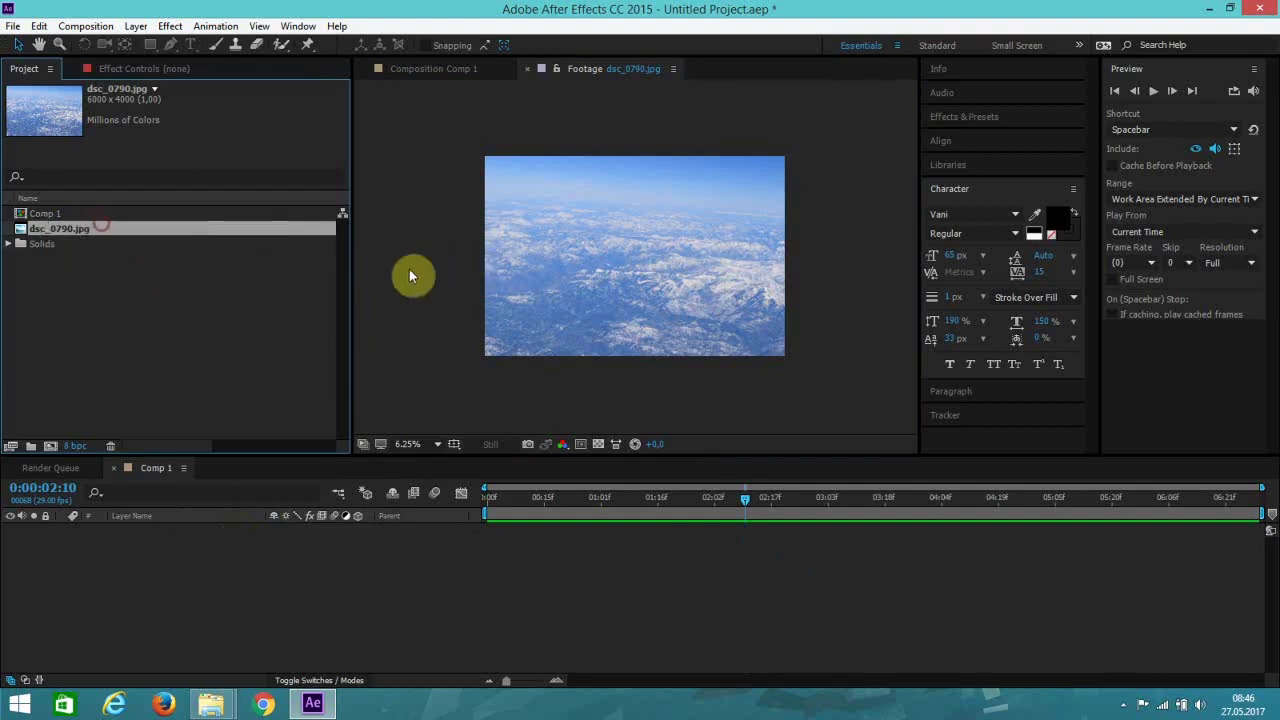
click(526, 69)
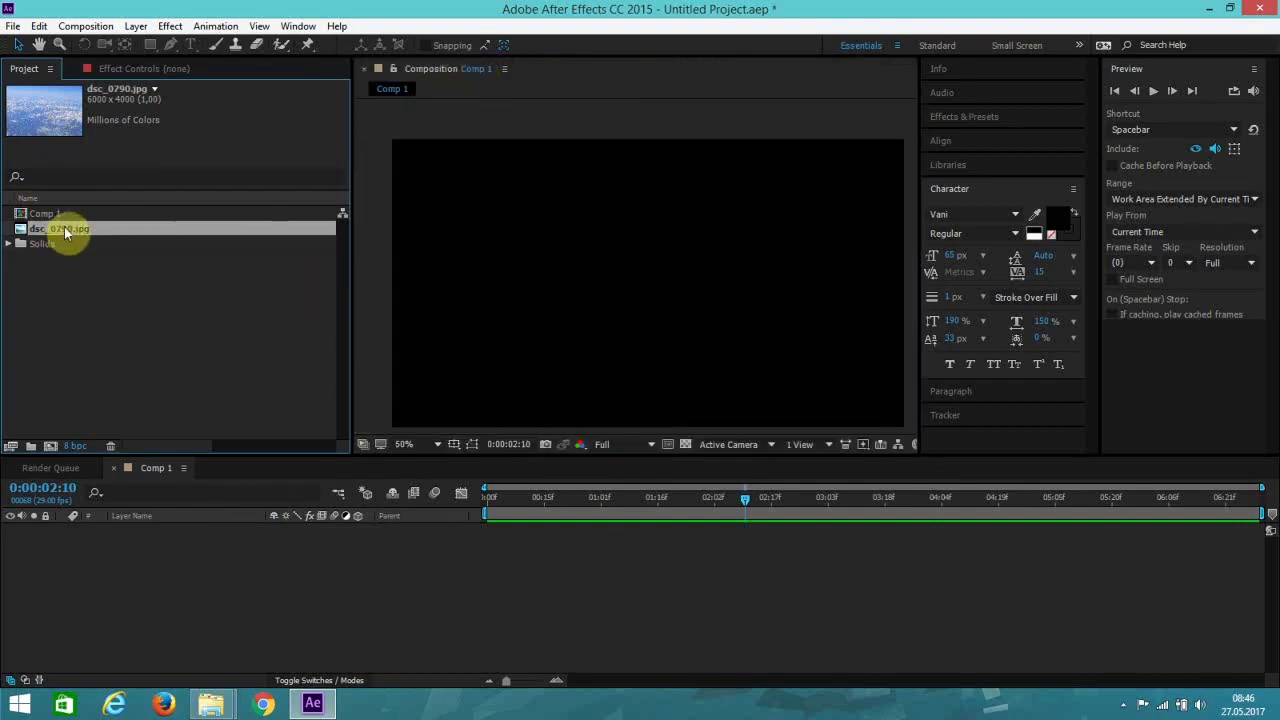
scroll(391, 225, down, 2)
drag(84, 225, 52, 448)
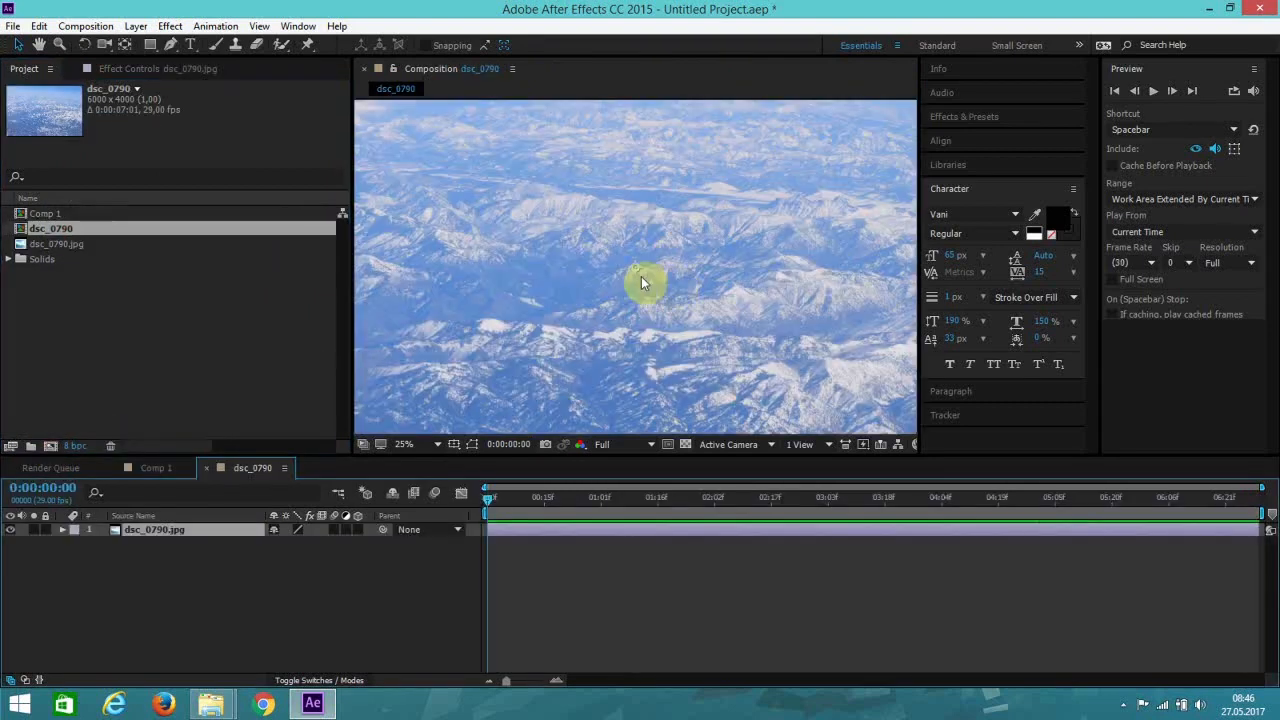
Step: Turn the dsc_0790.jpg layer into a 3D layer
scroll(557, 258, down, 1)
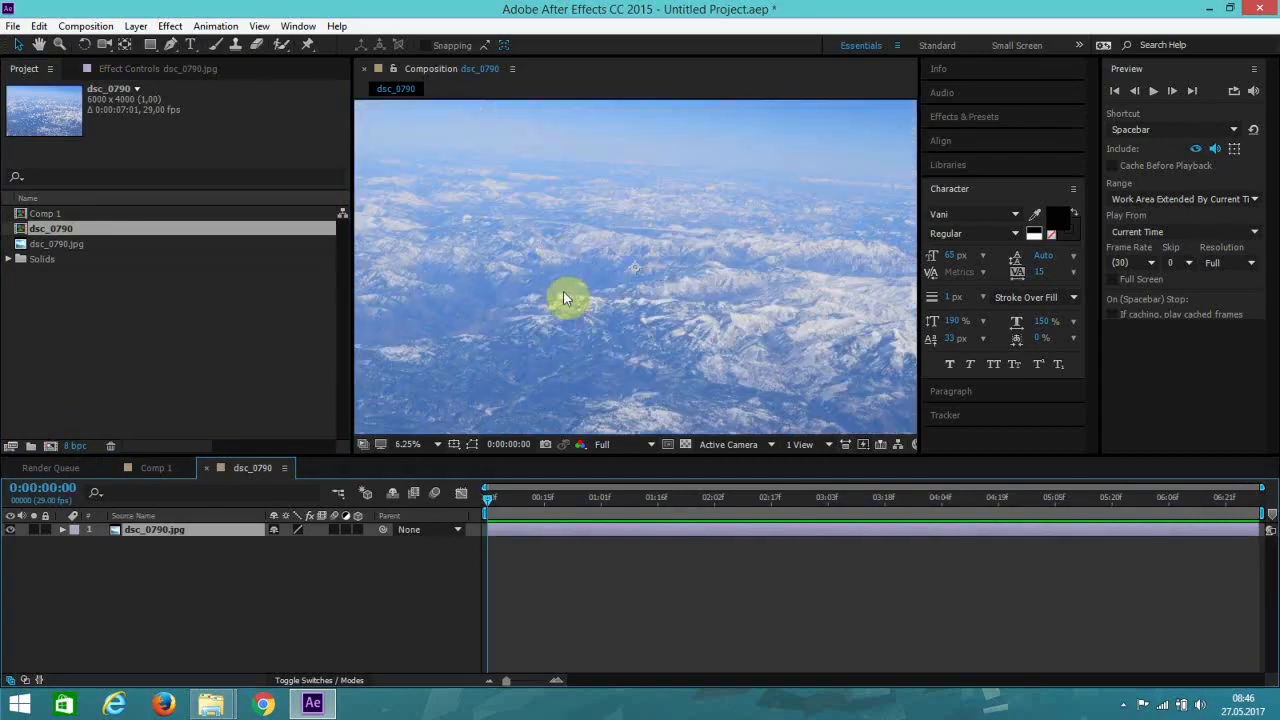
scroll(566, 292, down, 1)
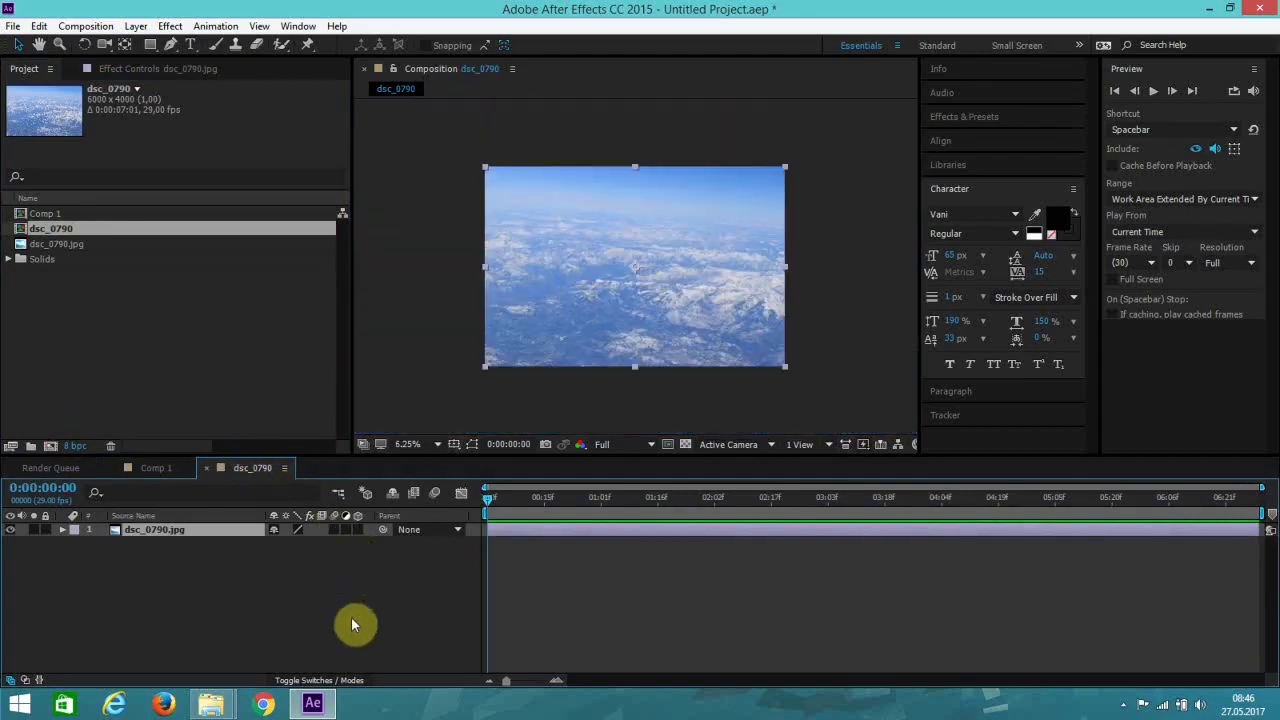
click(329, 679)
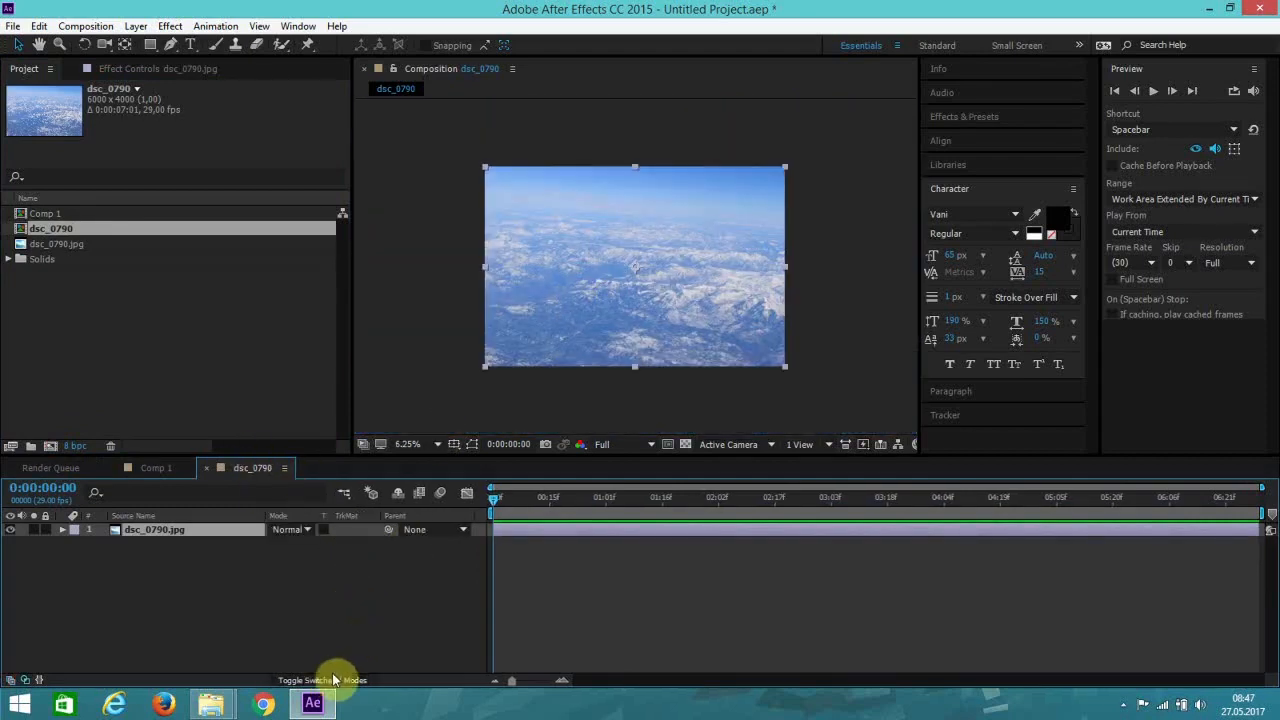
click(333, 680)
click(357, 530)
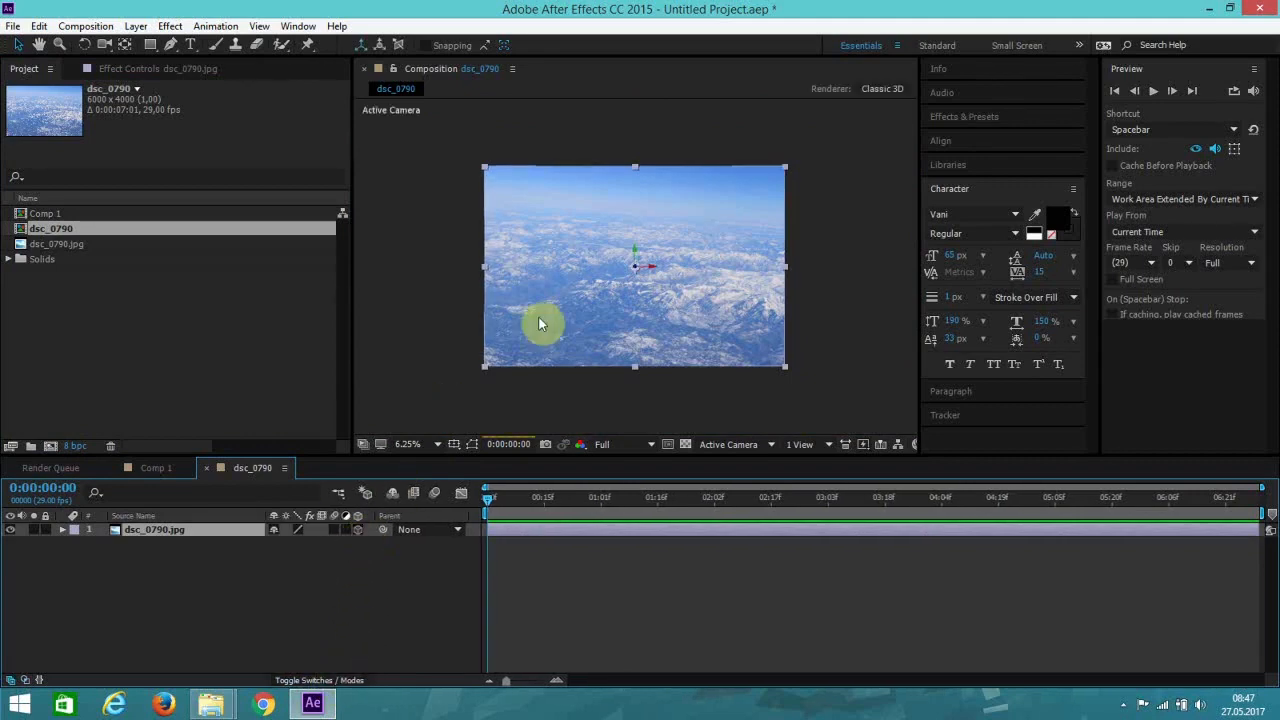
key(Return)
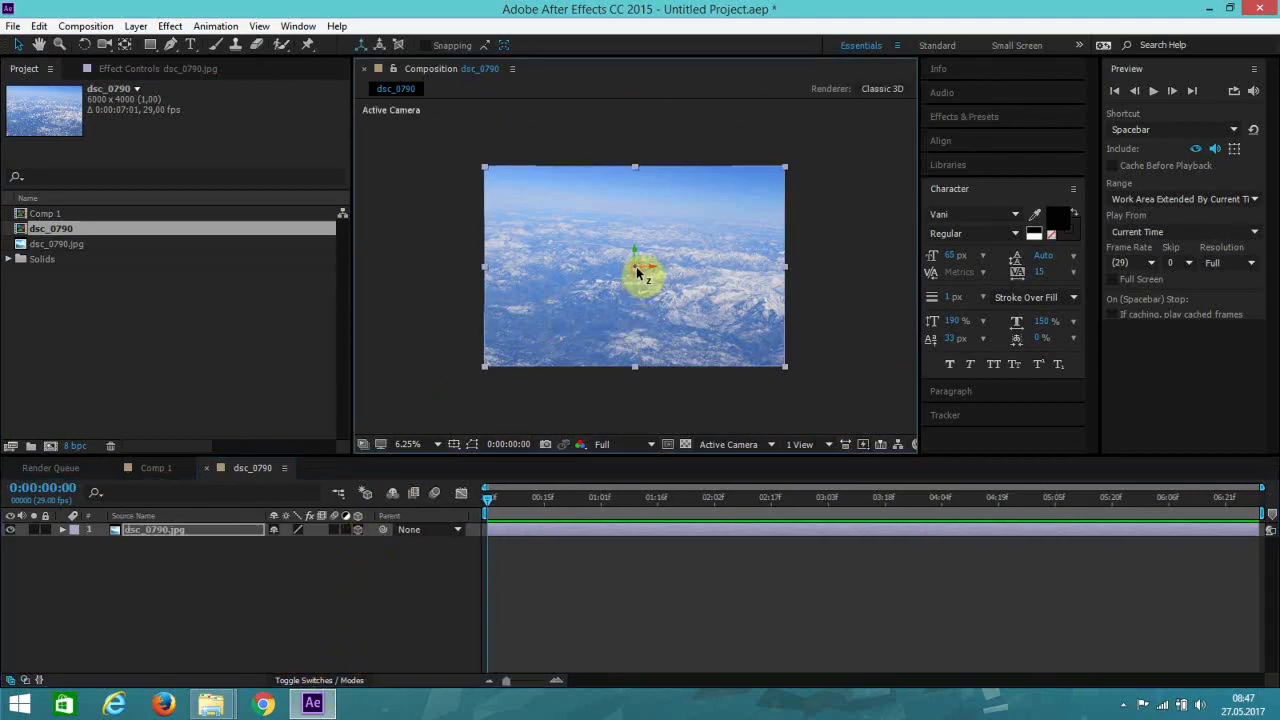
Step: Push the photo layer back in depth to a Z position of about 23360
drag(640, 268, 529, 300)
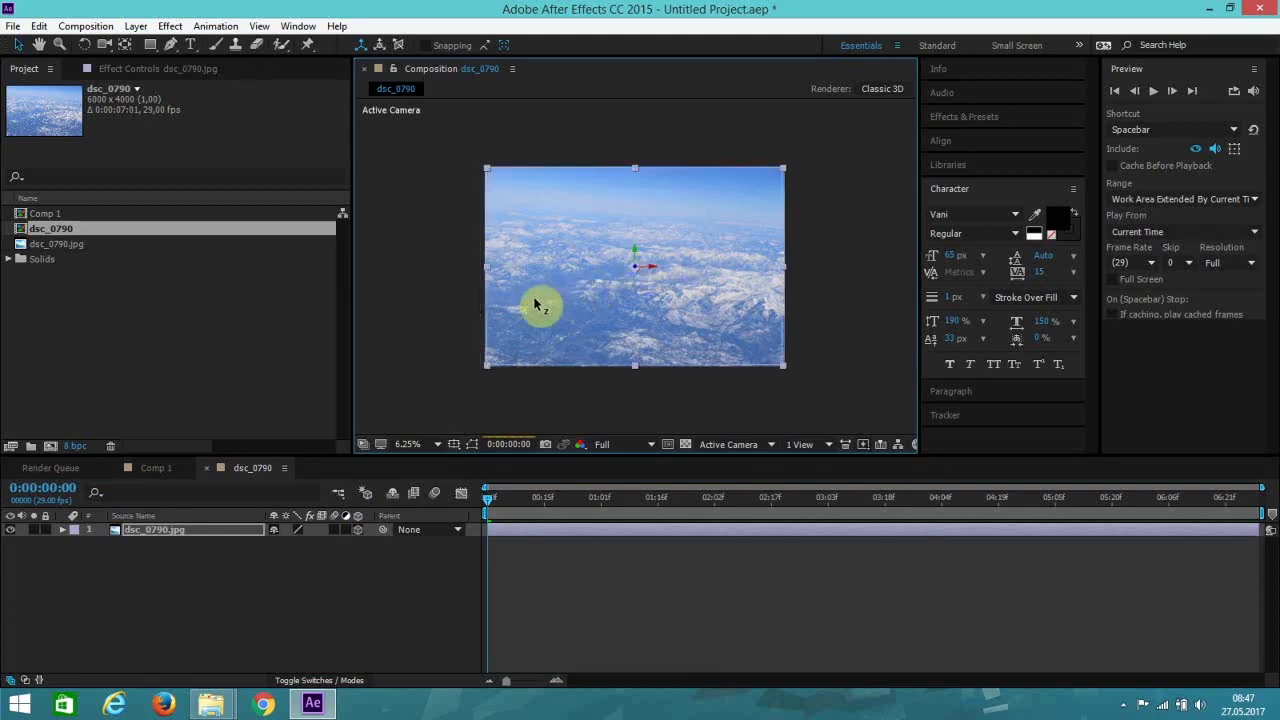
drag(427, 328, 1, 520)
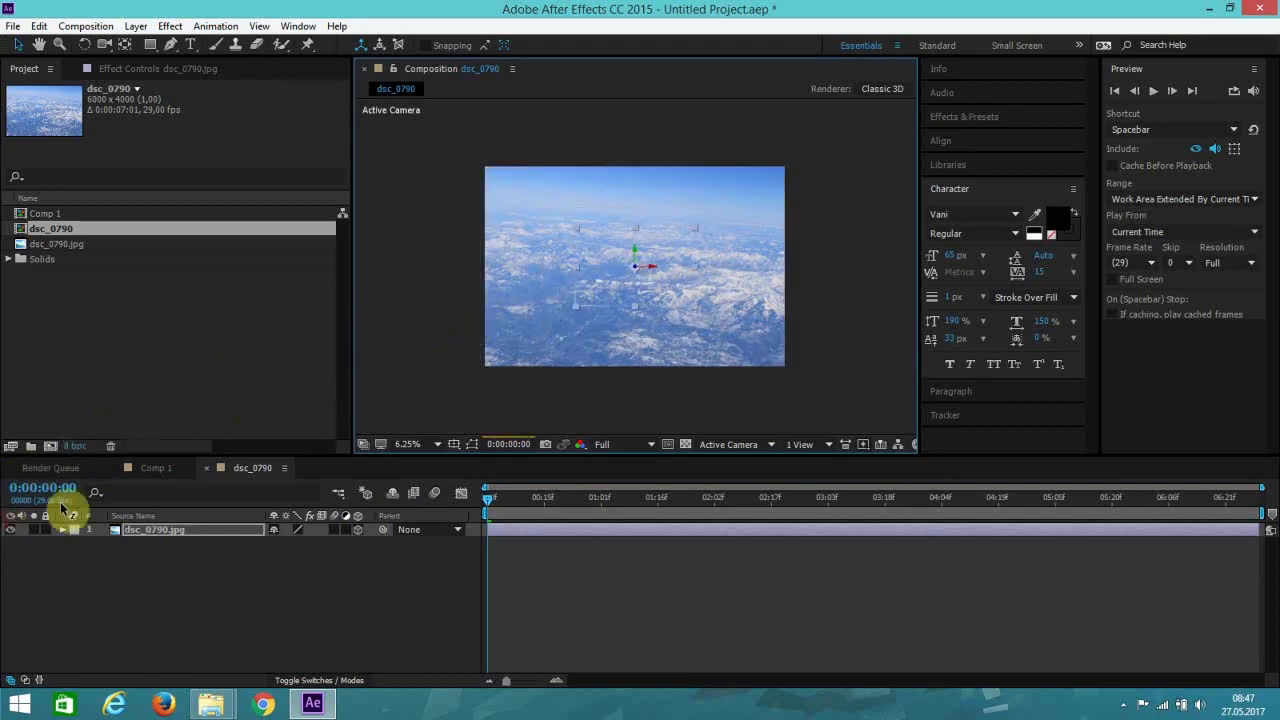
drag(636, 270, 153, 537)
Step: Scale the dsc_0790.jpg layer up uniformly to 500%
click(155, 537)
key(s)
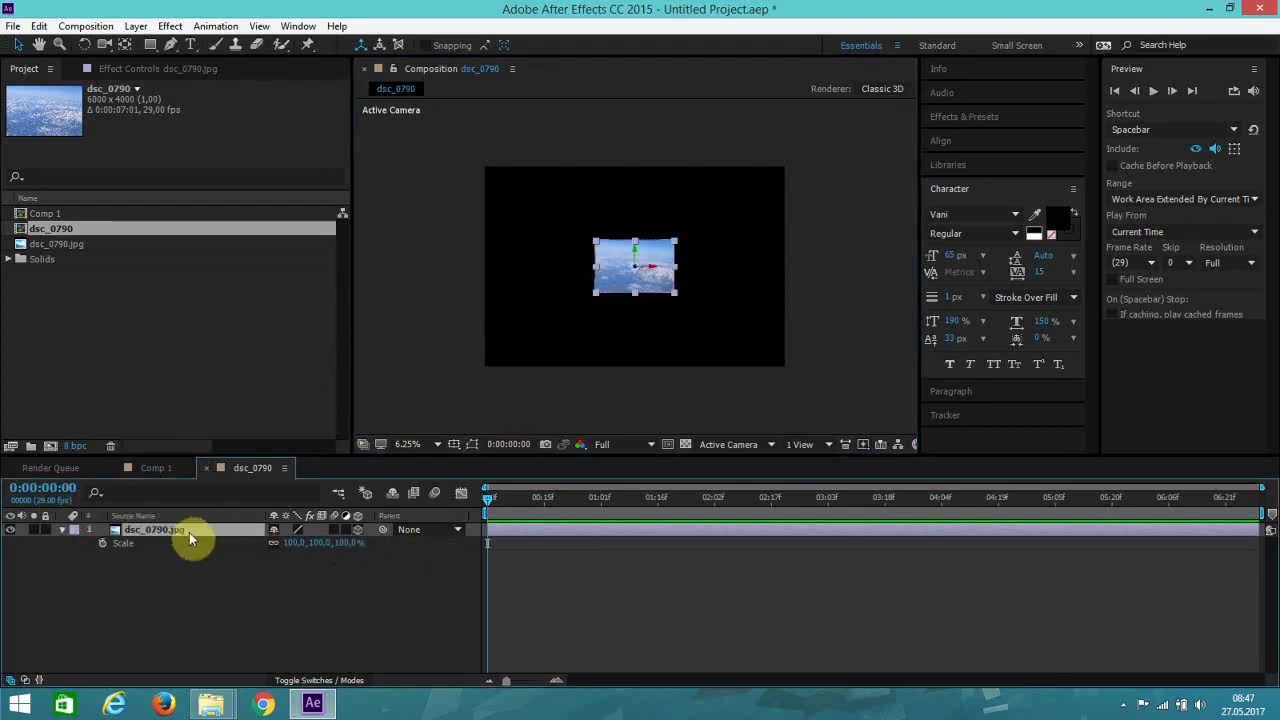
key(p)
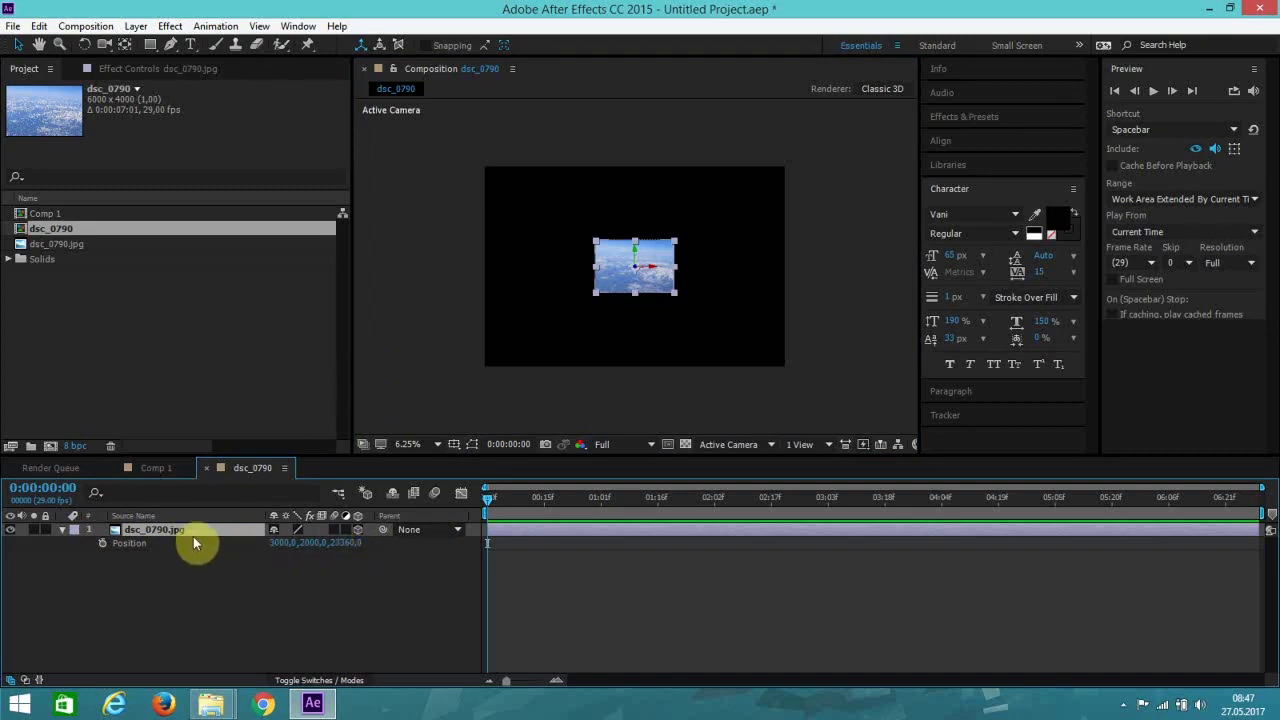
key(s)
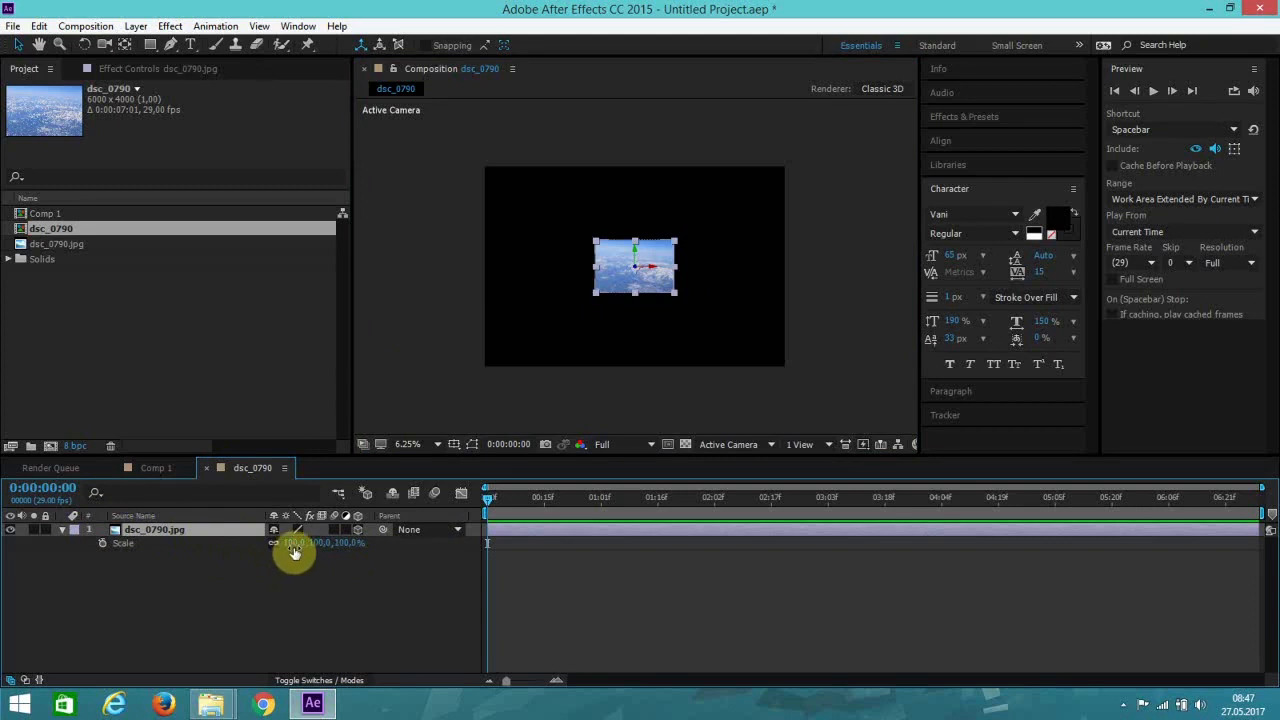
drag(295, 550, 541, 566)
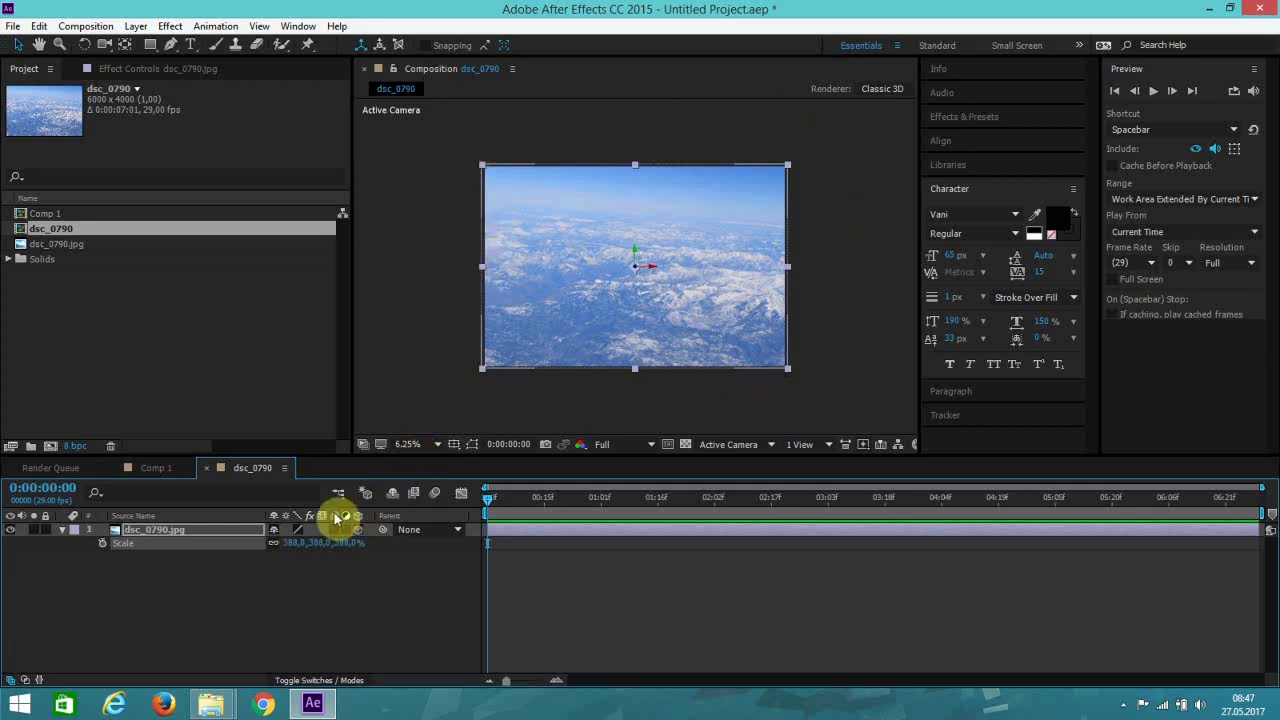
drag(296, 542, 394, 547)
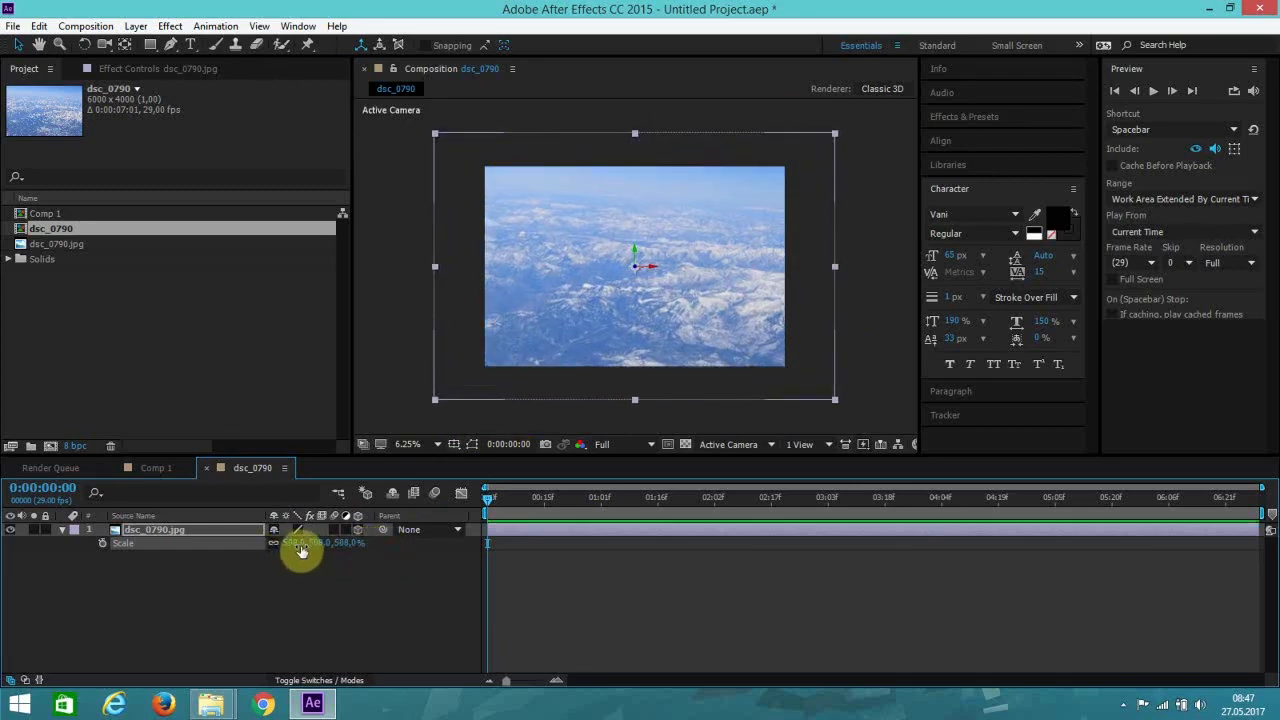
click(297, 543)
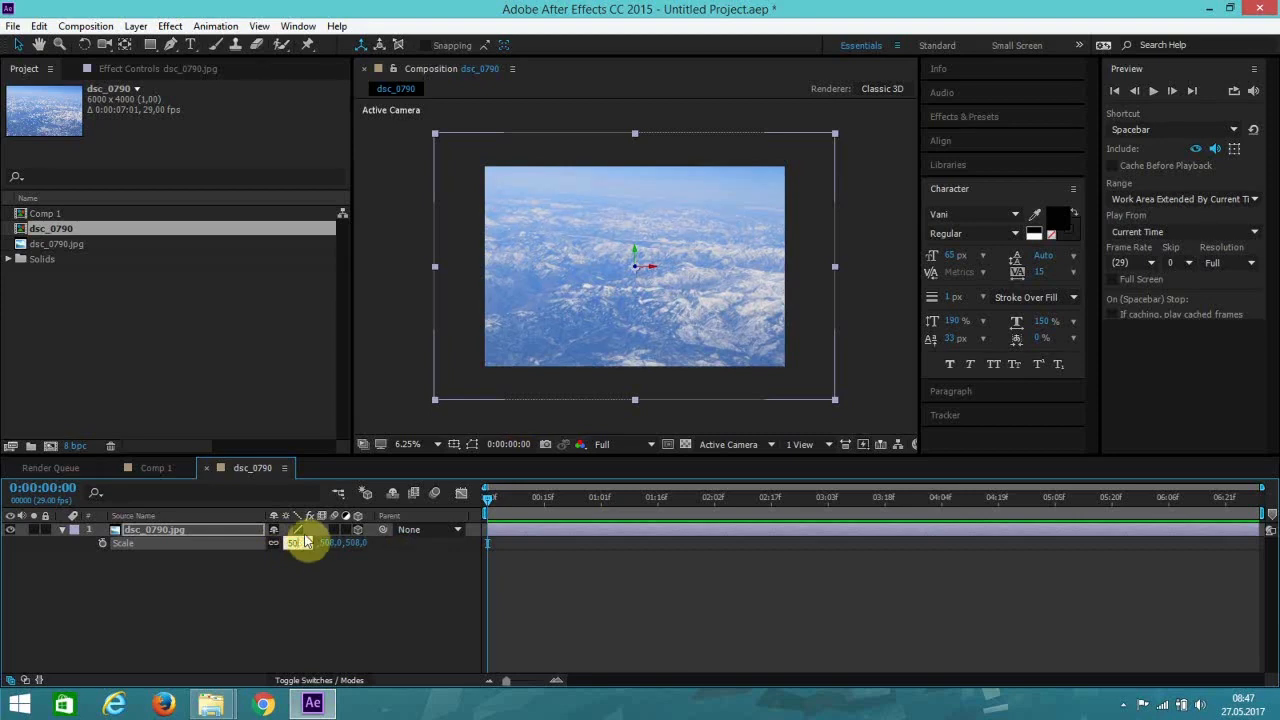
text(500,0,500,0)
key(Return)
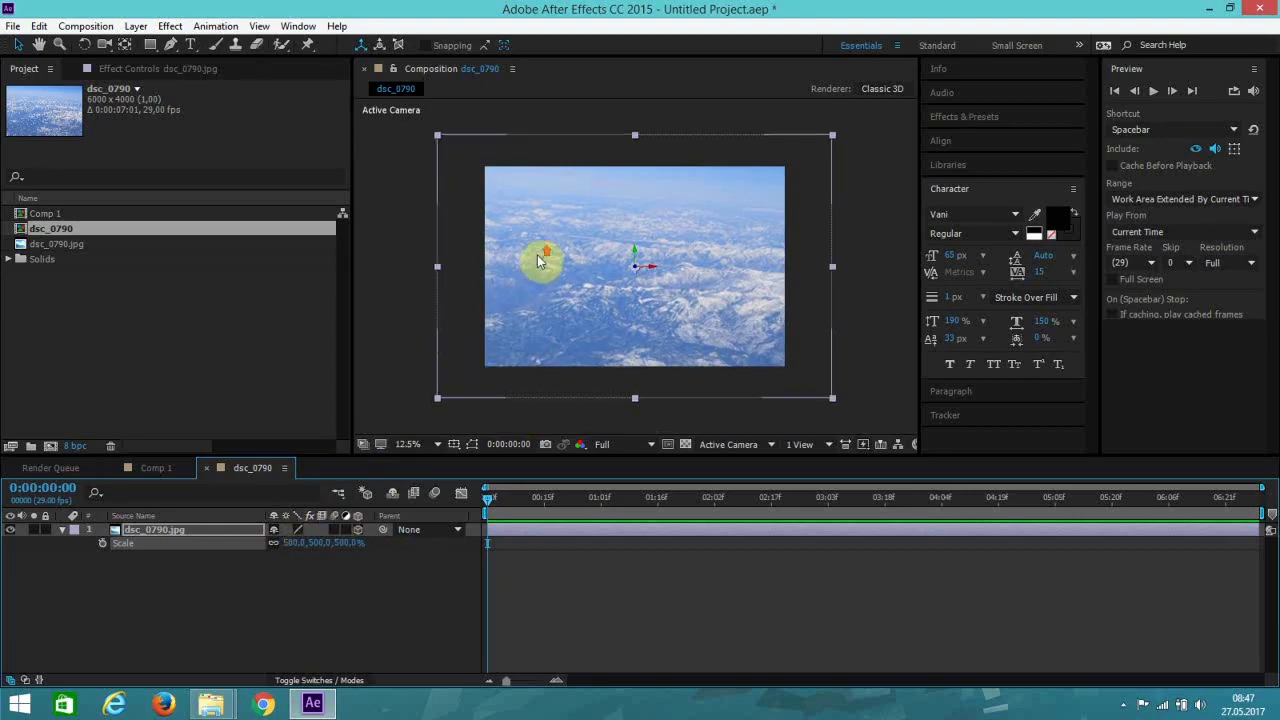
Step: Nudge the photo layer slightly downward in the composition
scroll(537, 261, up, 1)
scroll(537, 262, down, 1)
click(607, 304)
drag(607, 304, 607, 307)
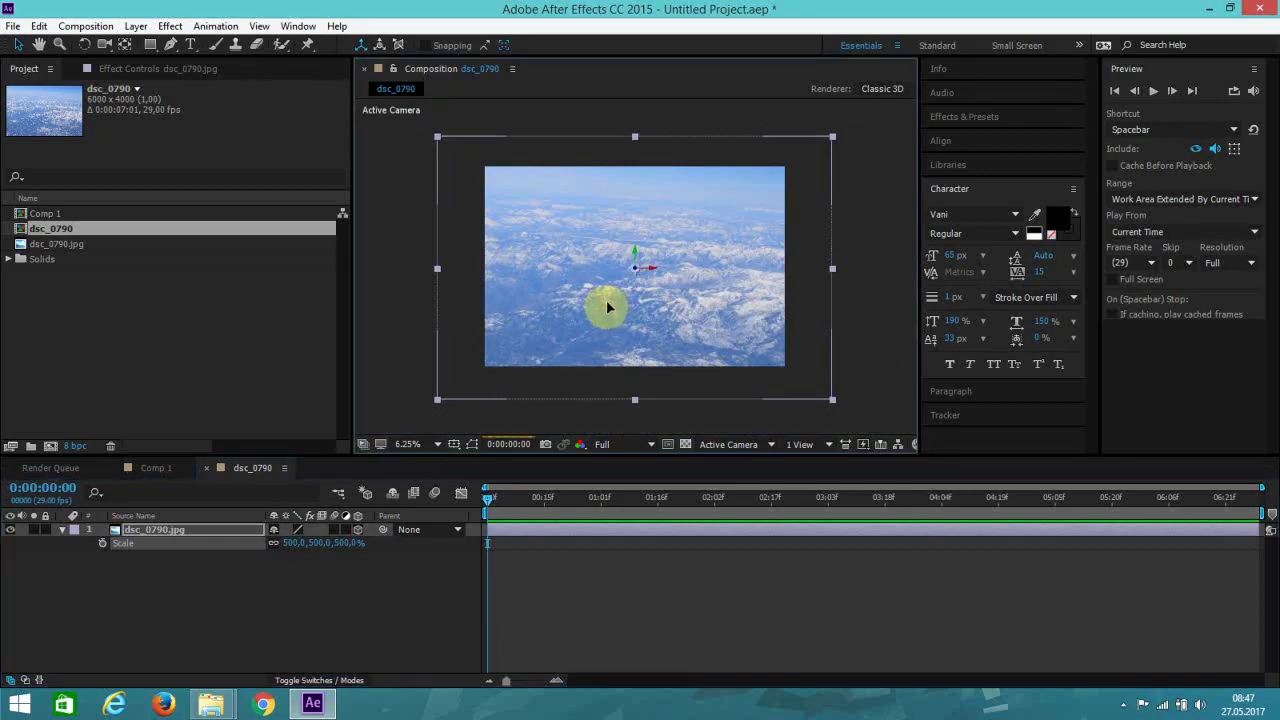
Step: Create a black solid layer 1280 px wide and 720 px high
click(131, 29)
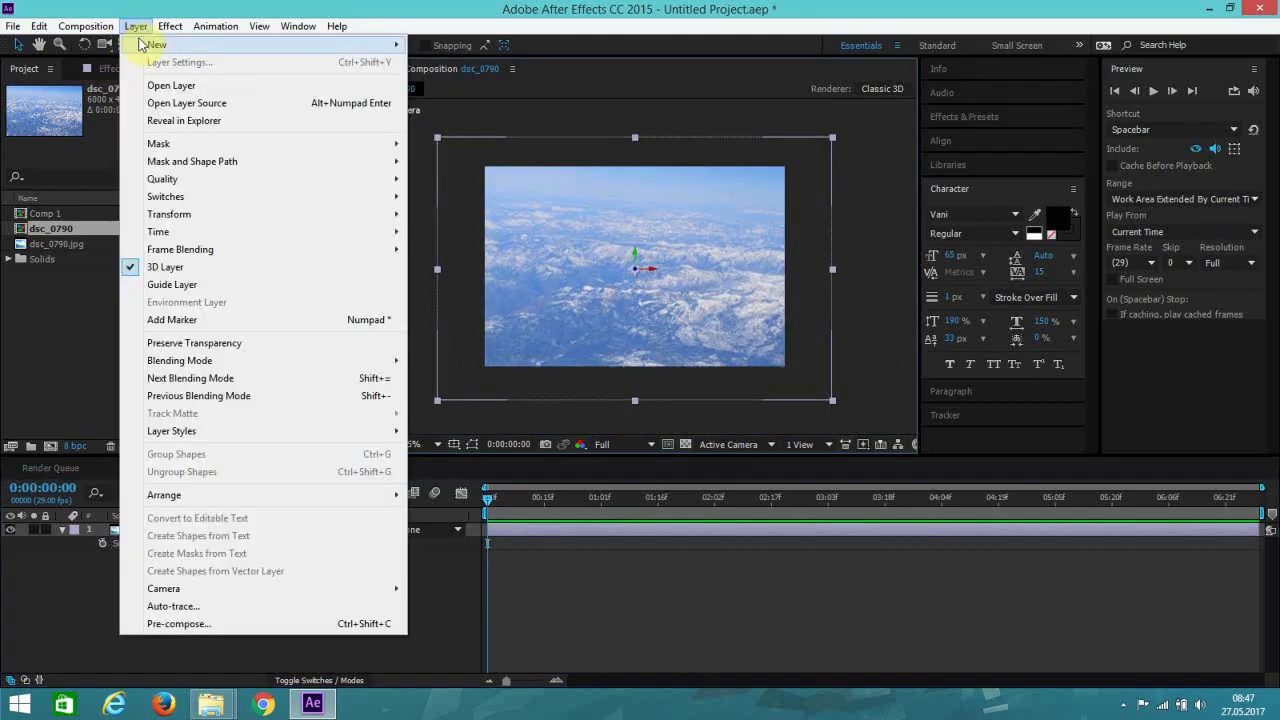
mouse_move(229, 44)
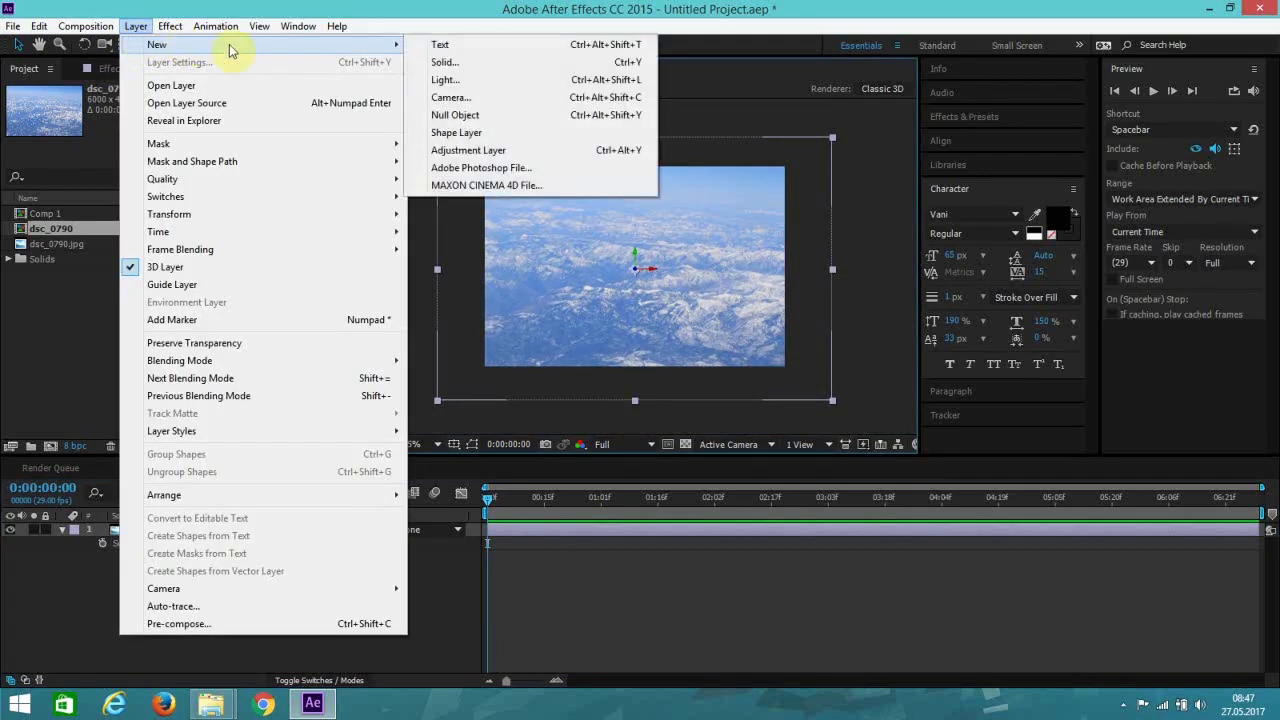
click(446, 63)
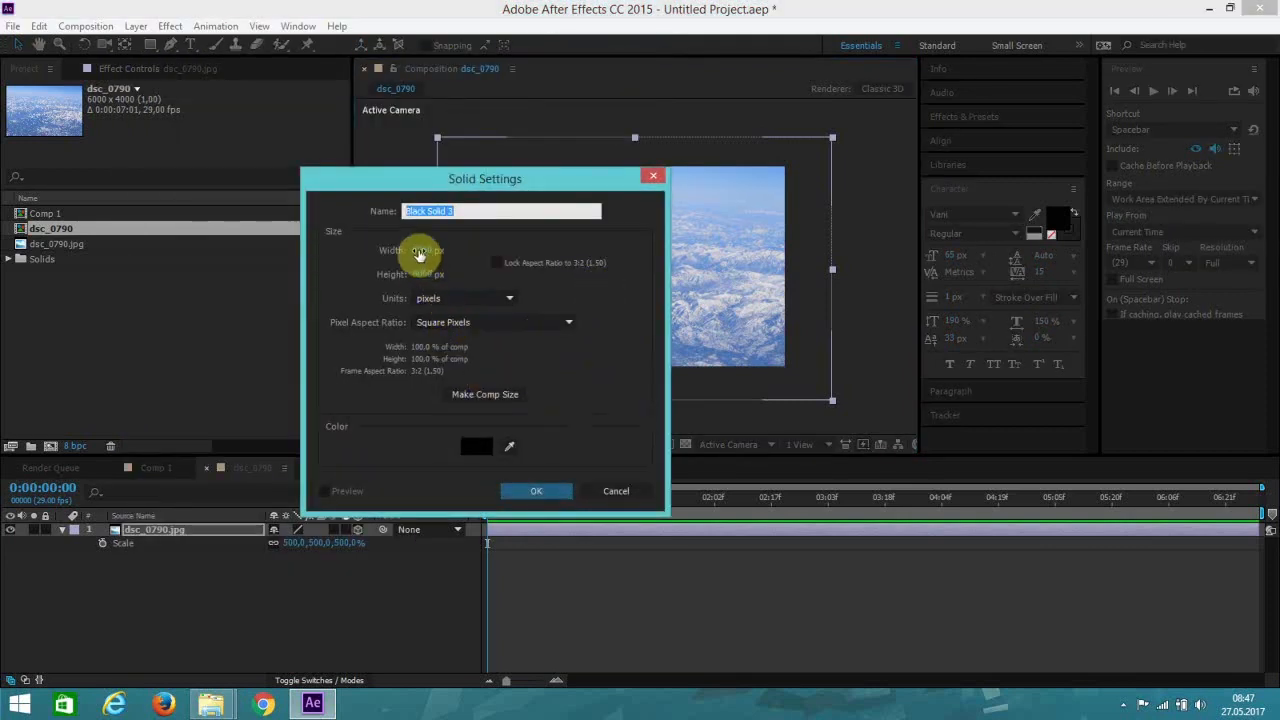
click(419, 251)
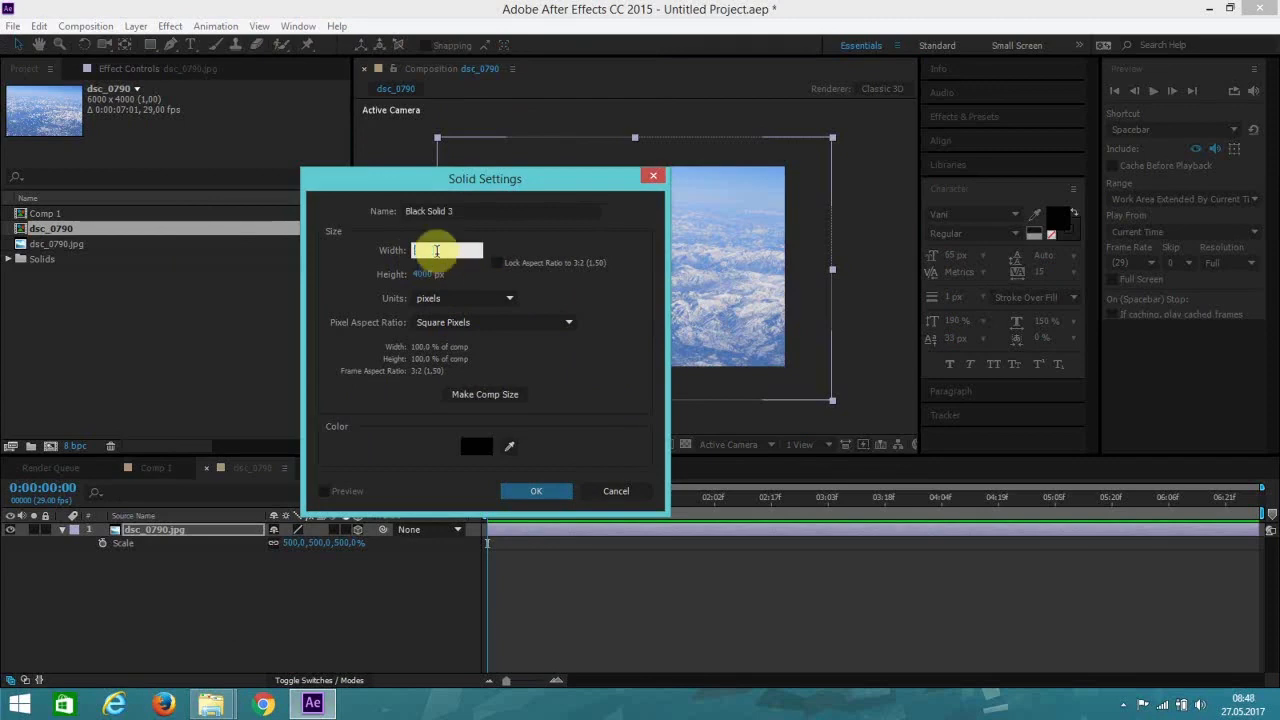
text(128)
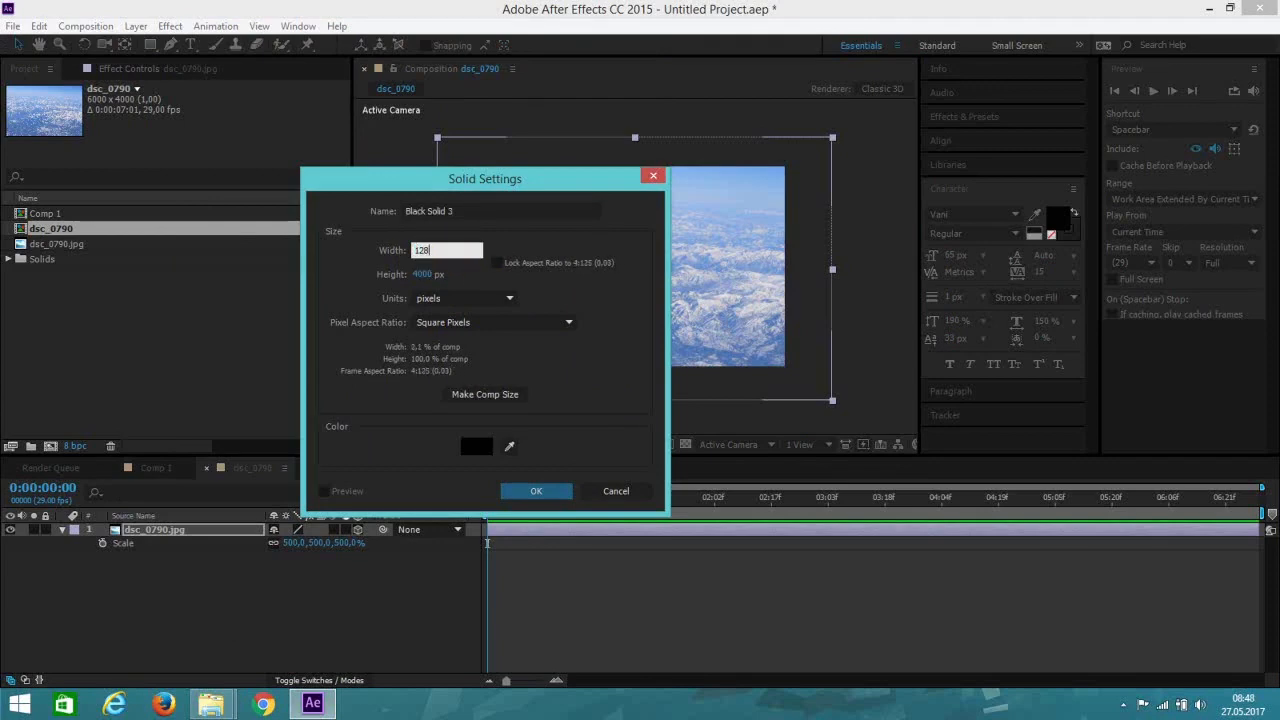
text(0)
click(424, 276)
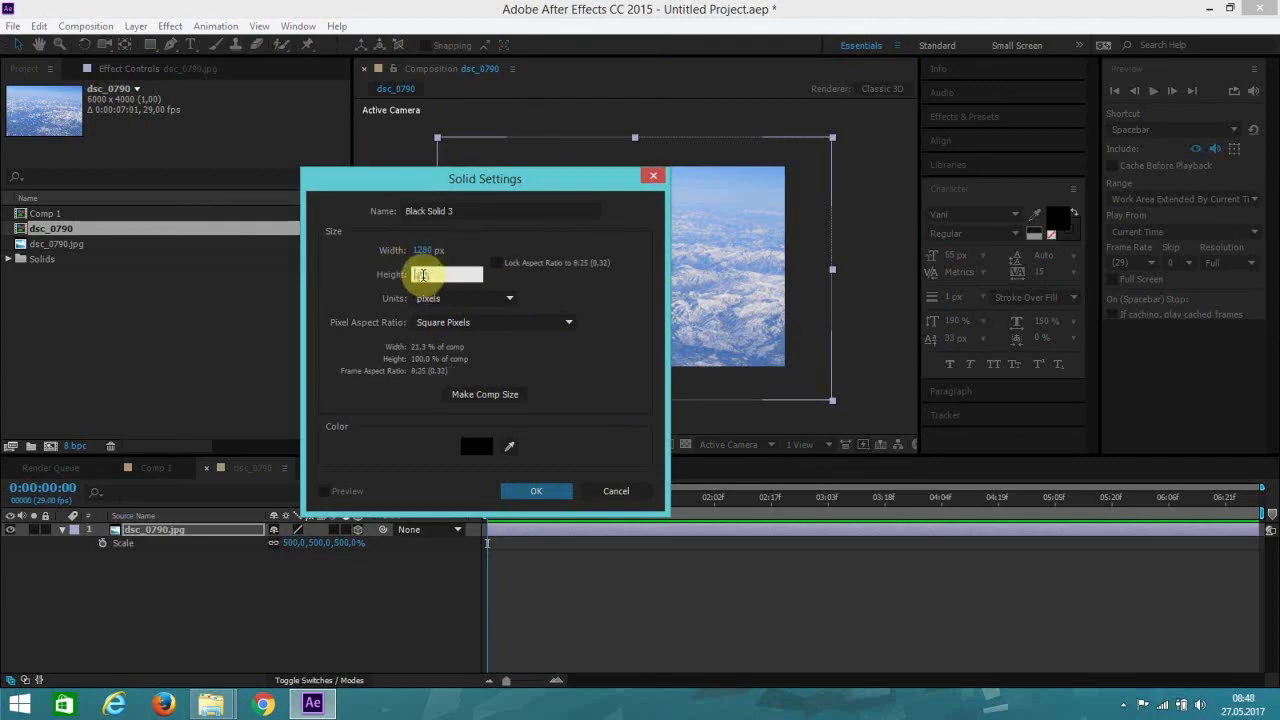
text(7)
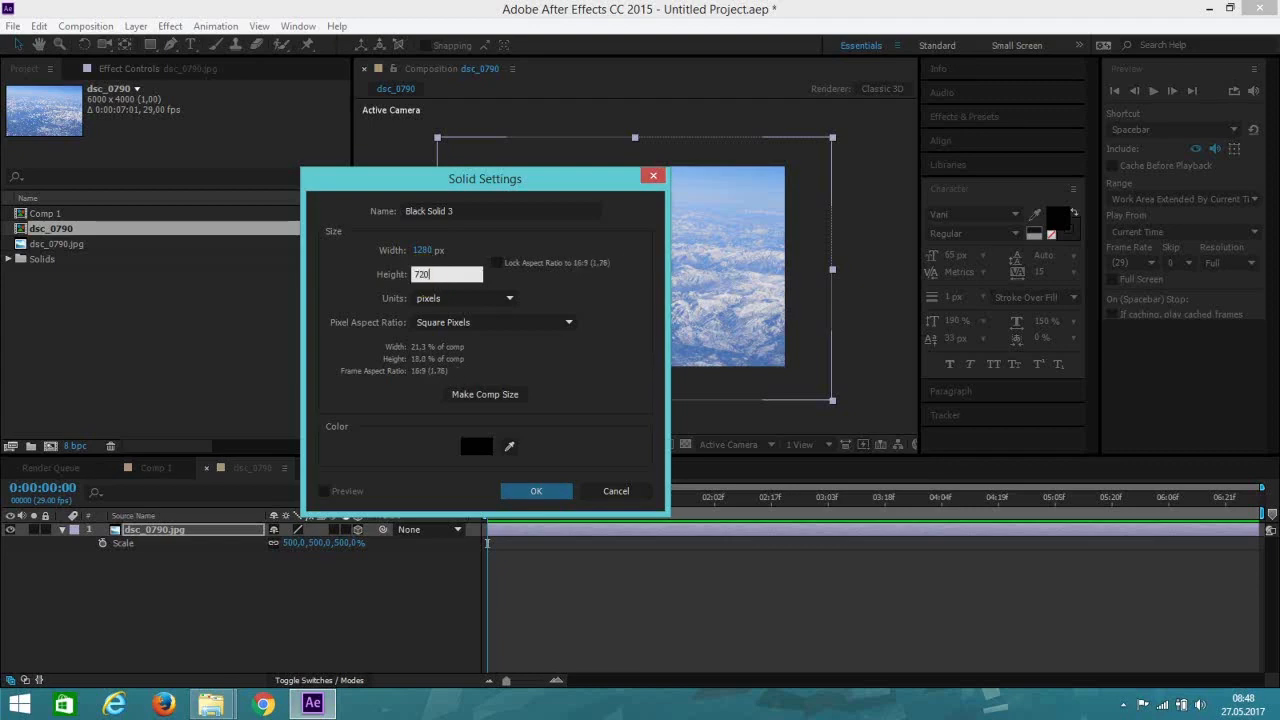
text(20)
key(Return)
Step: Resize the dsc_0790 composition, entering width 1280 px and then height 720 px with the aspect ratio locked to 3:2
click(100, 26)
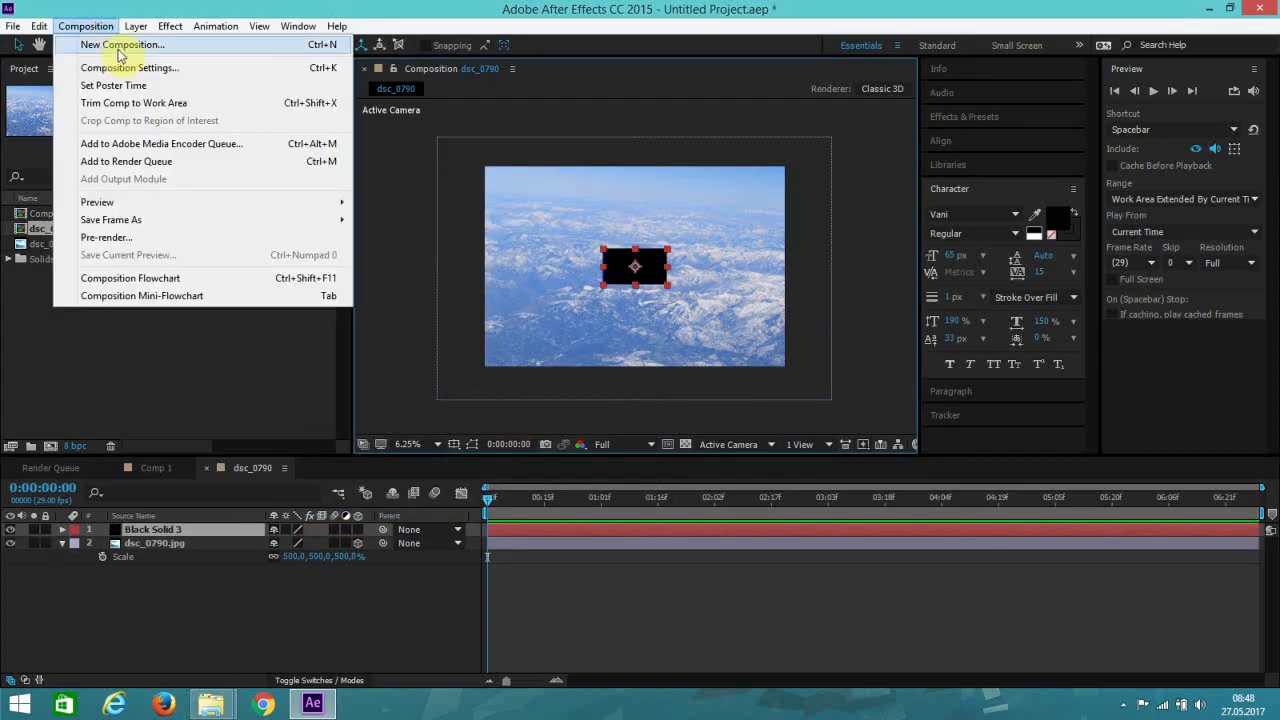
click(138, 68)
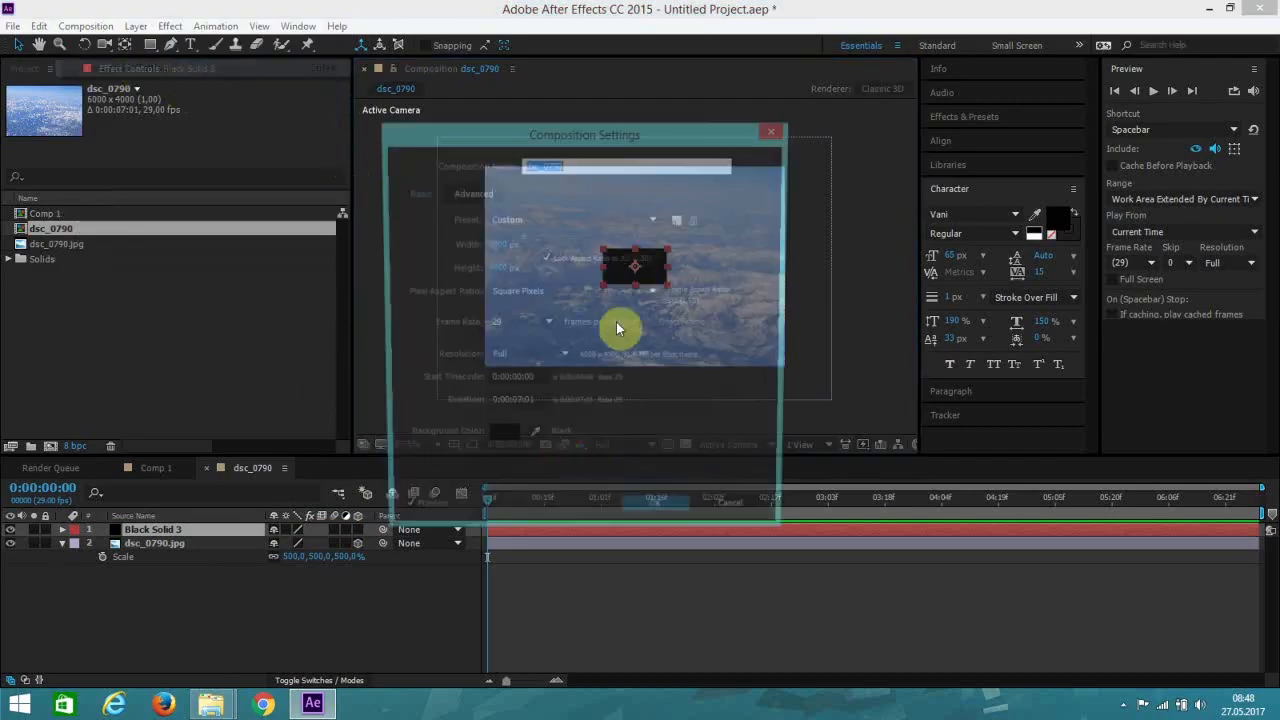
click(496, 244)
text(12)
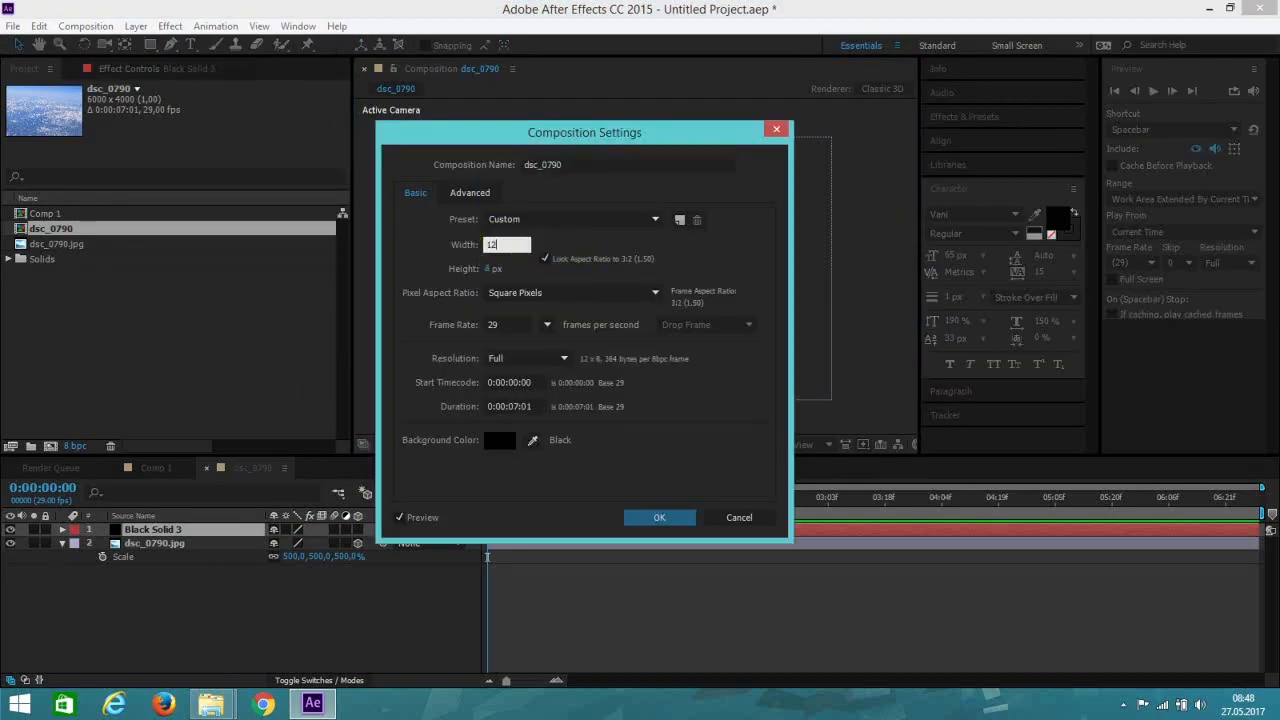
text(80)
click(491, 268)
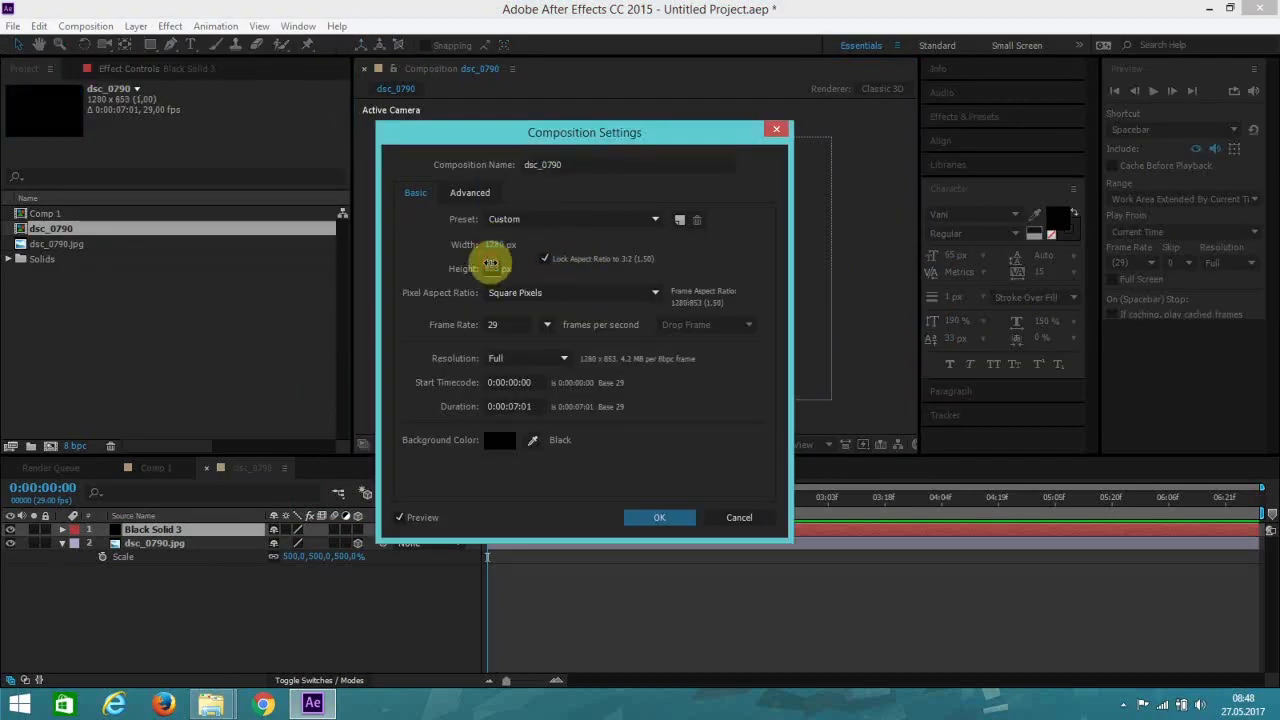
text(720)
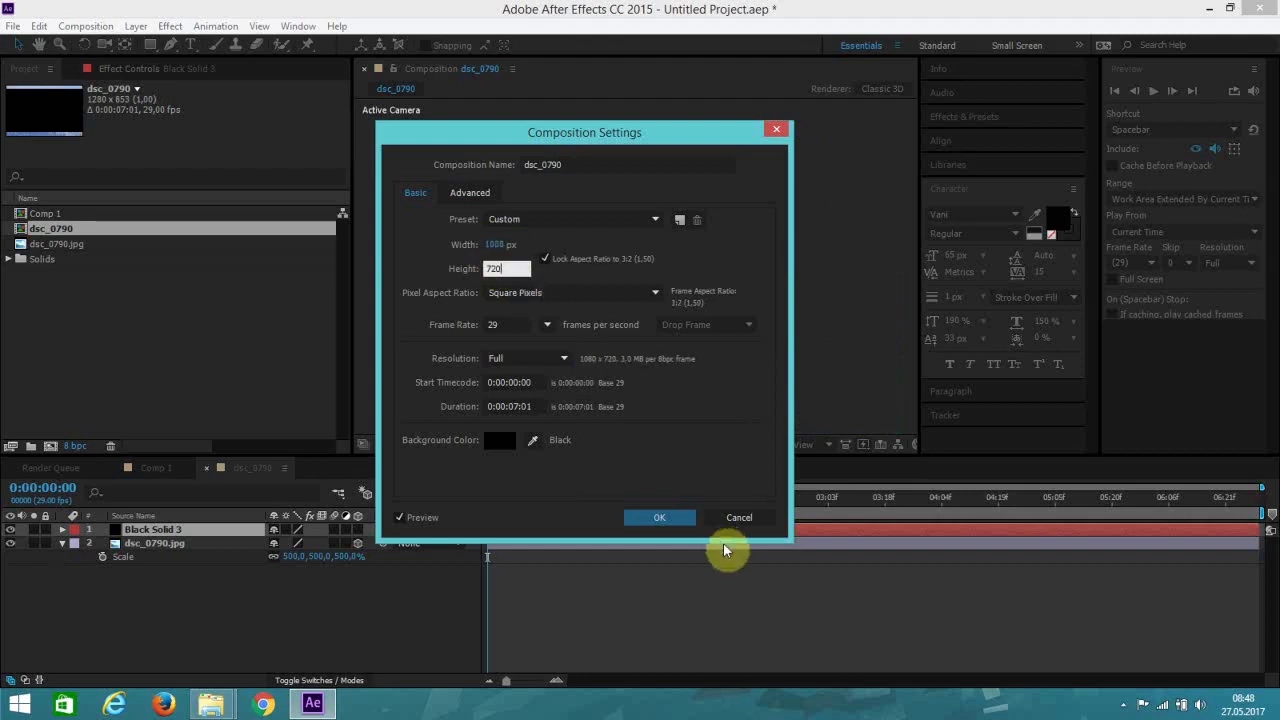
click(651, 467)
key(Return)
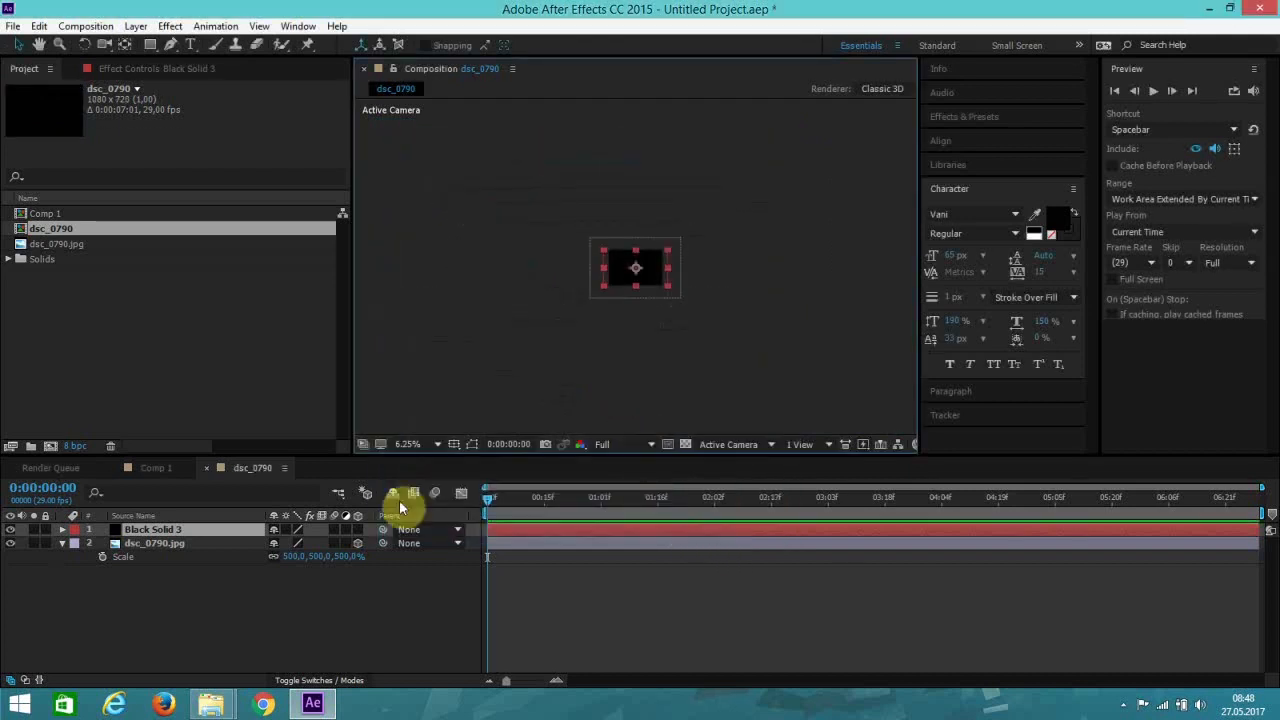
Step: Move the dsc_0790.jpg layer above the black solid in the layer order
click(198, 548)
scroll(509, 326, up, 2)
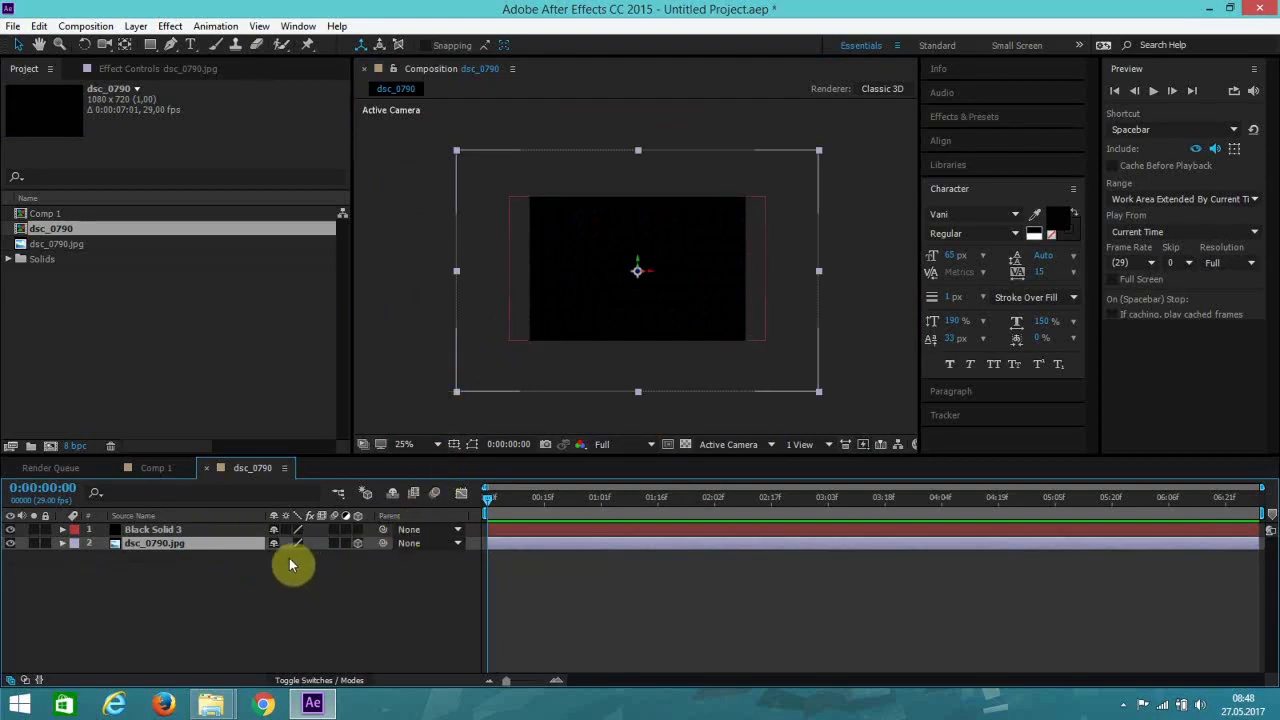
drag(290, 557, 177, 531)
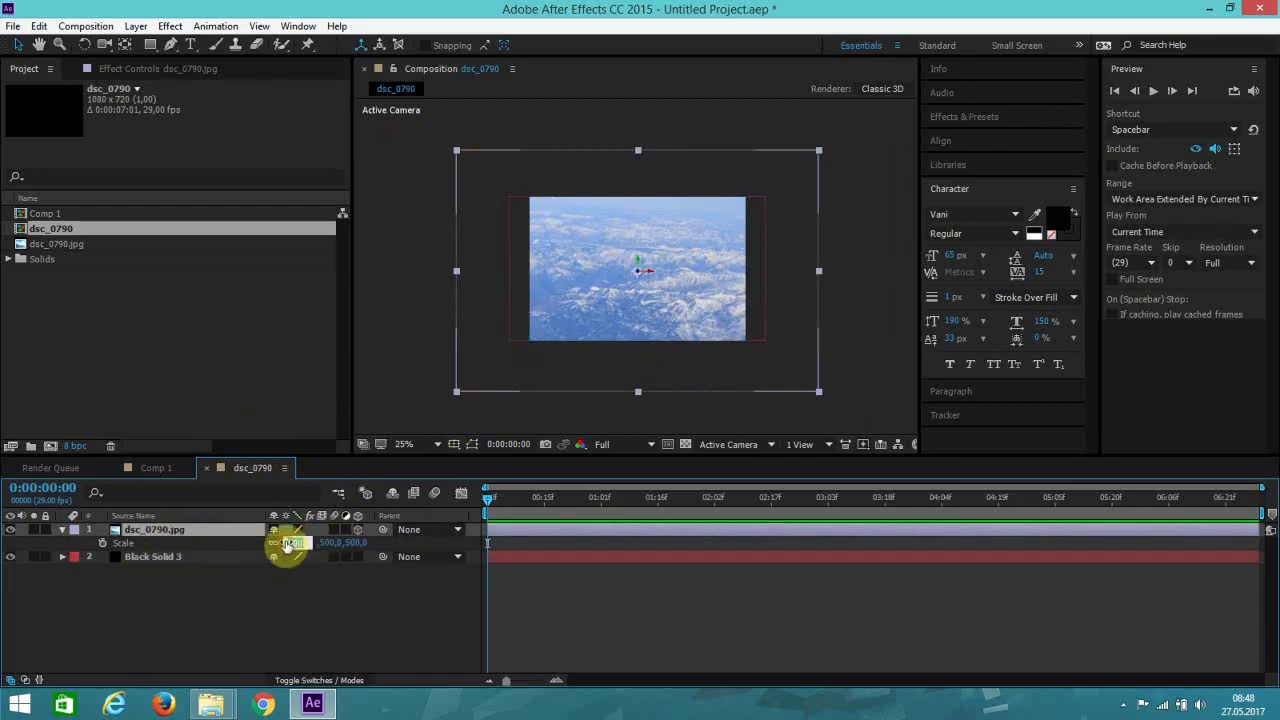
Step: Set the dsc_0790.jpg layer's scale to 350% on all axes
text(35)
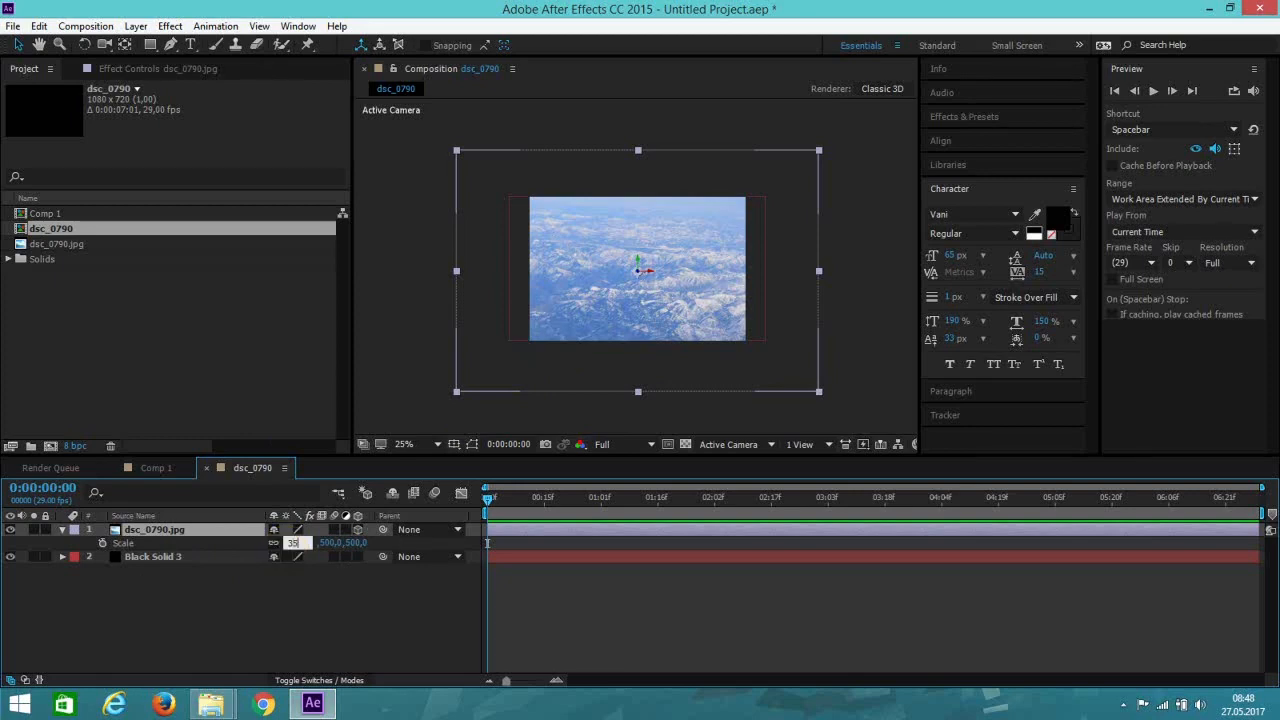
text(0)
key(Return)
key(period)
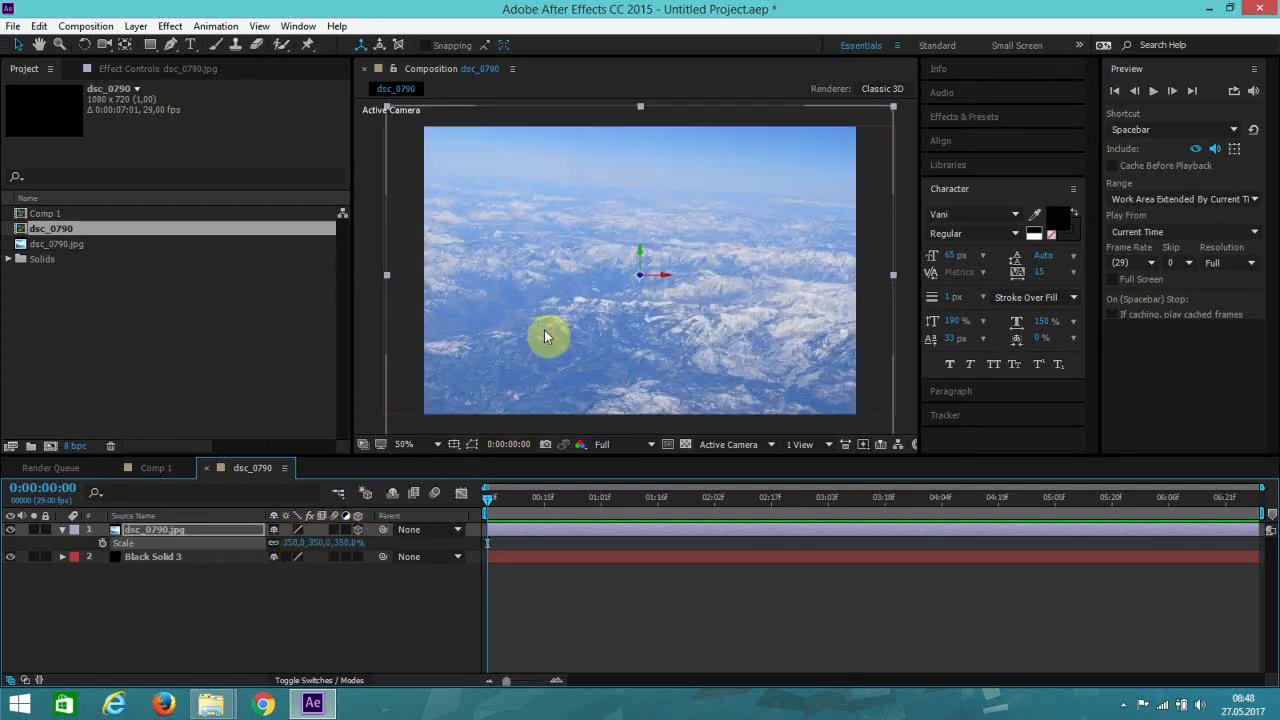
Step: Apply the Video Copilot Element effect to the Black Solid 3 layer
key(comma)
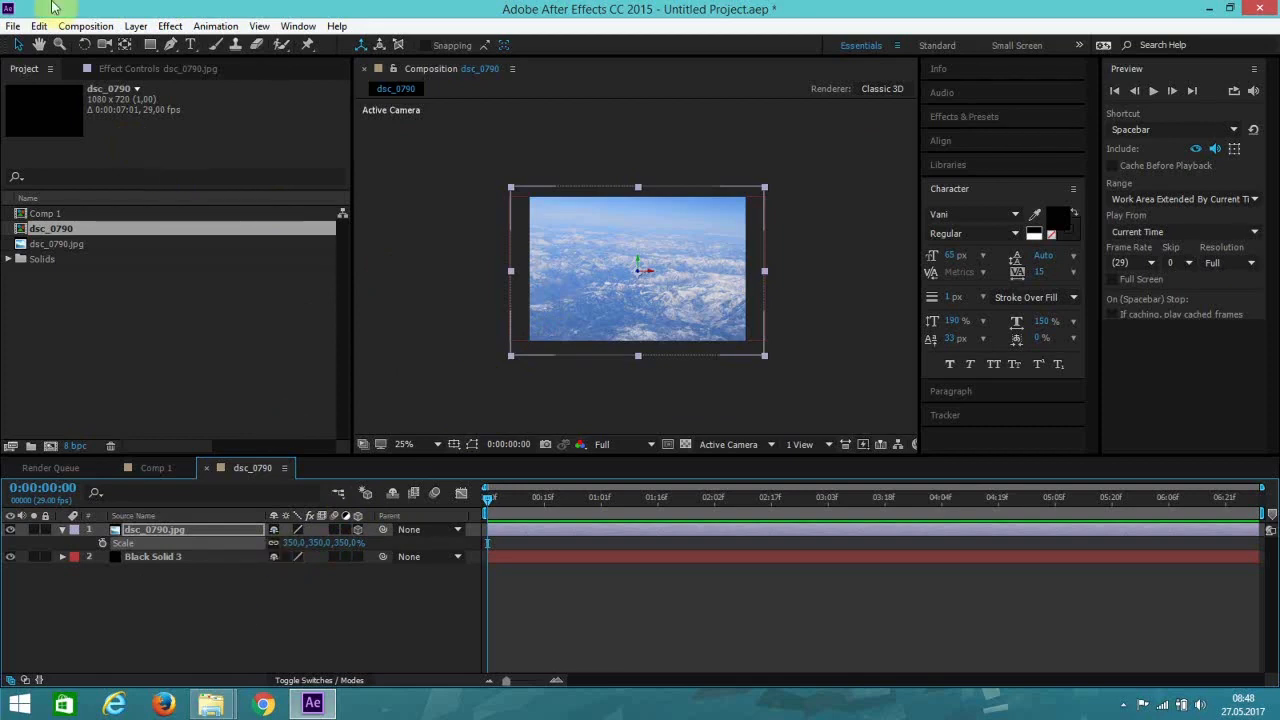
click(189, 558)
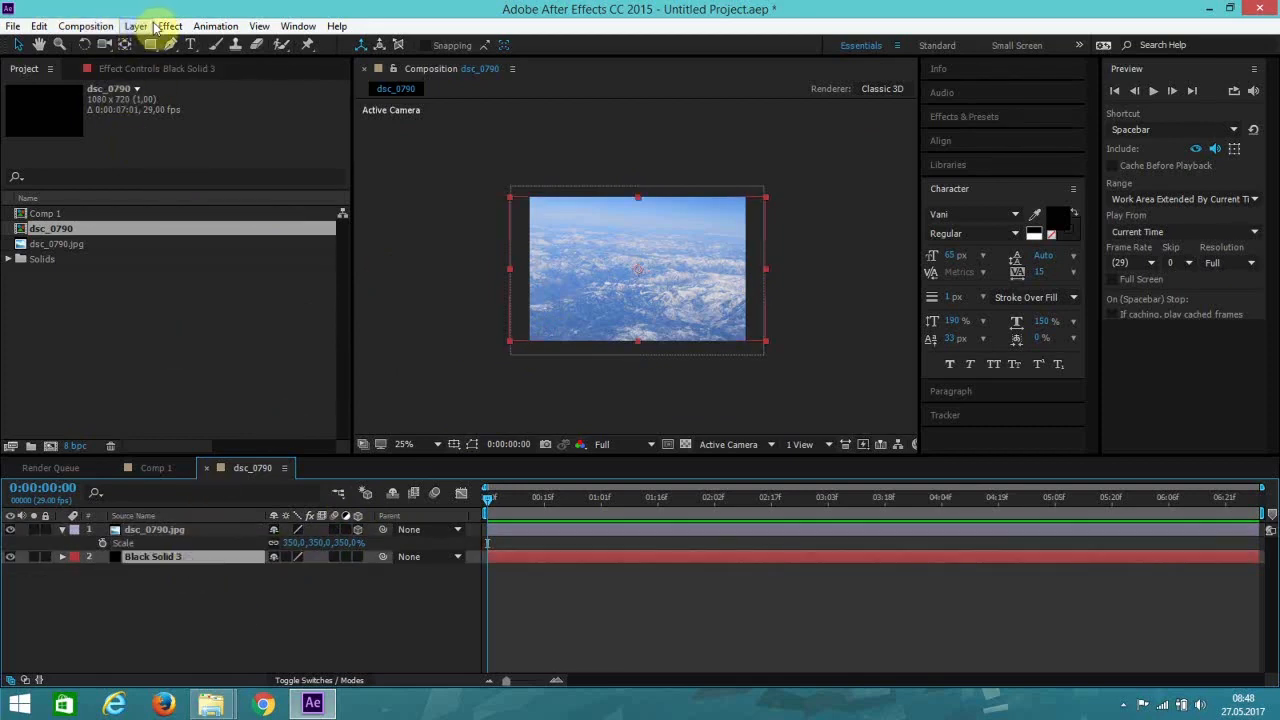
click(155, 27)
mouse_move(437, 362)
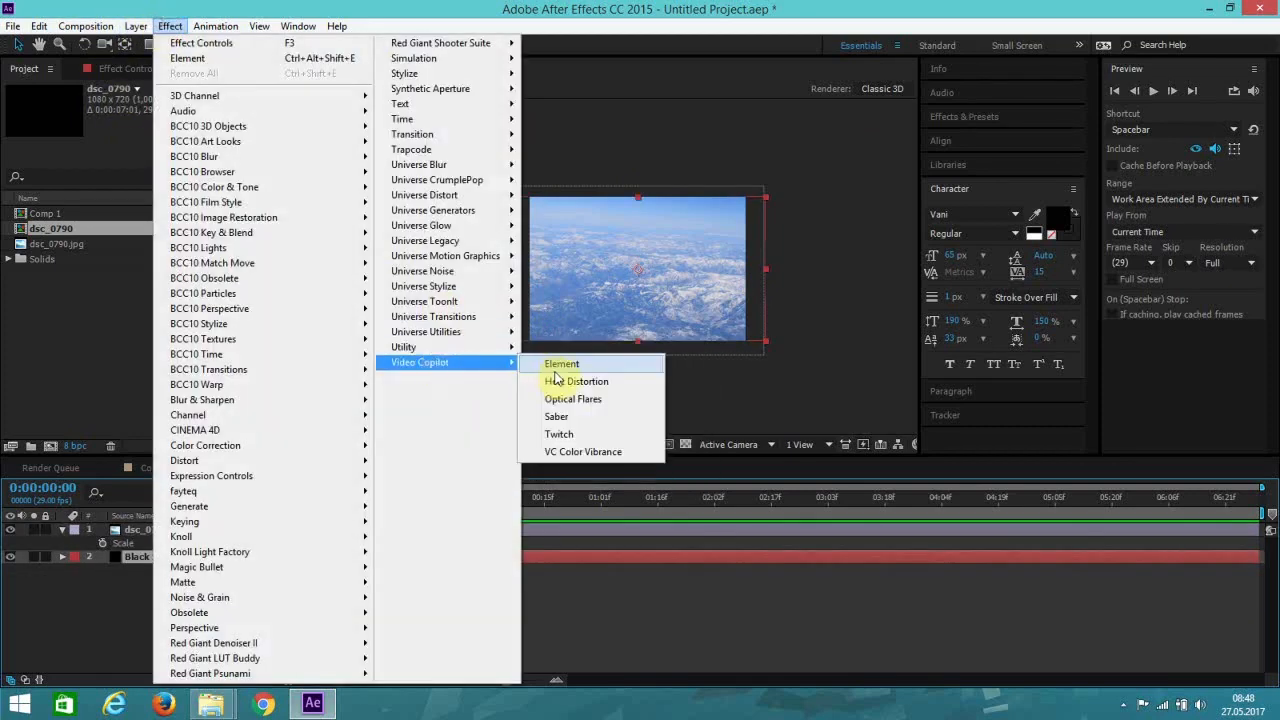
click(556, 368)
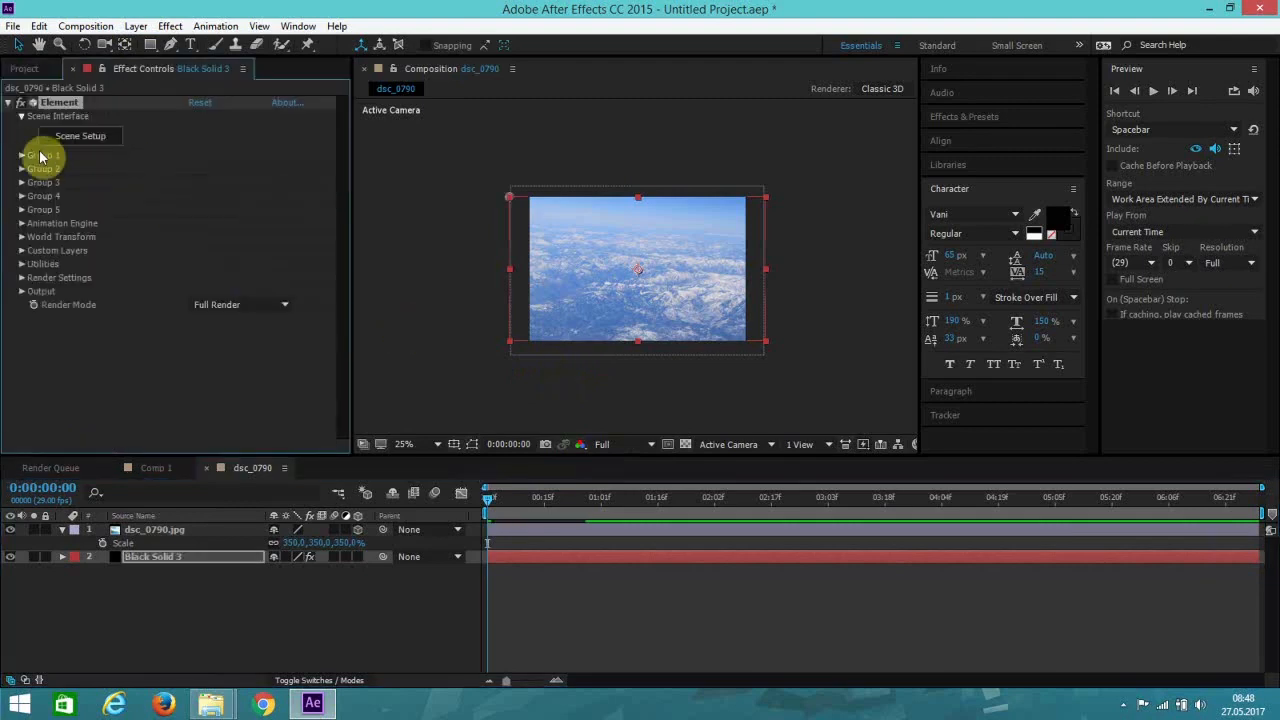
Step: Set the Particle Replicator shape of Element's Group 1 to Plane
click(29, 154)
click(24, 157)
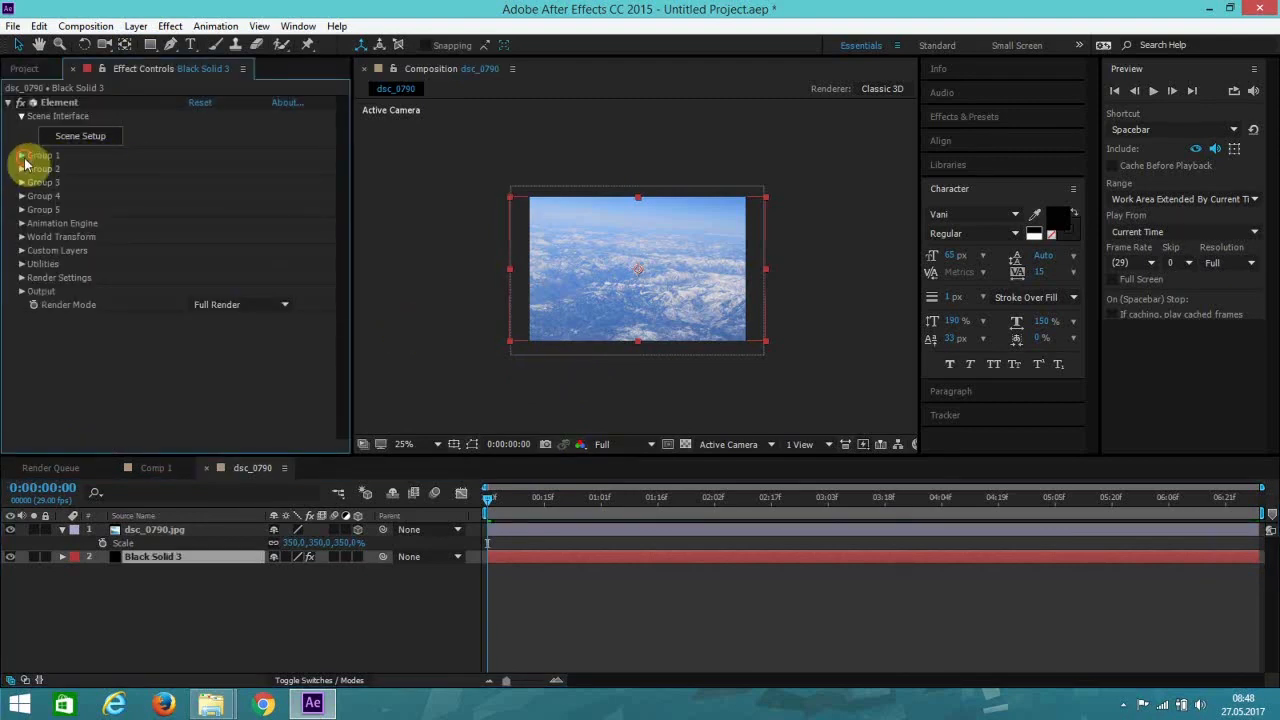
click(35, 183)
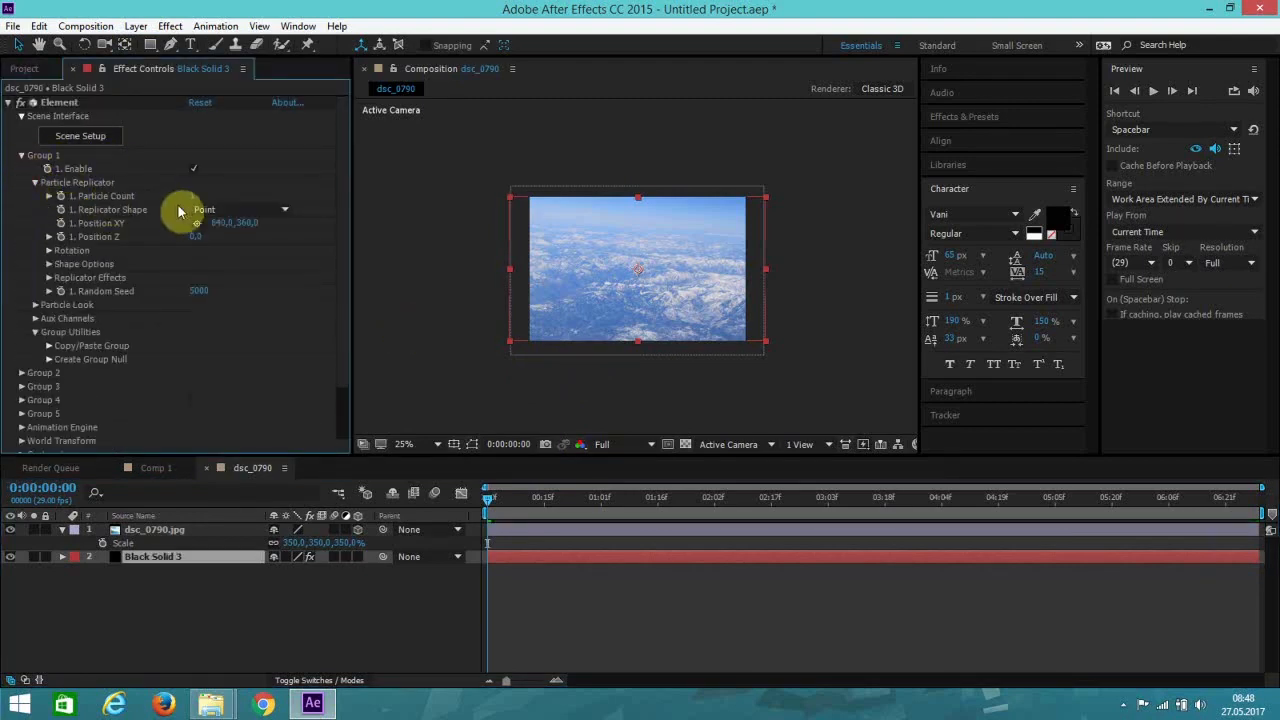
click(208, 209)
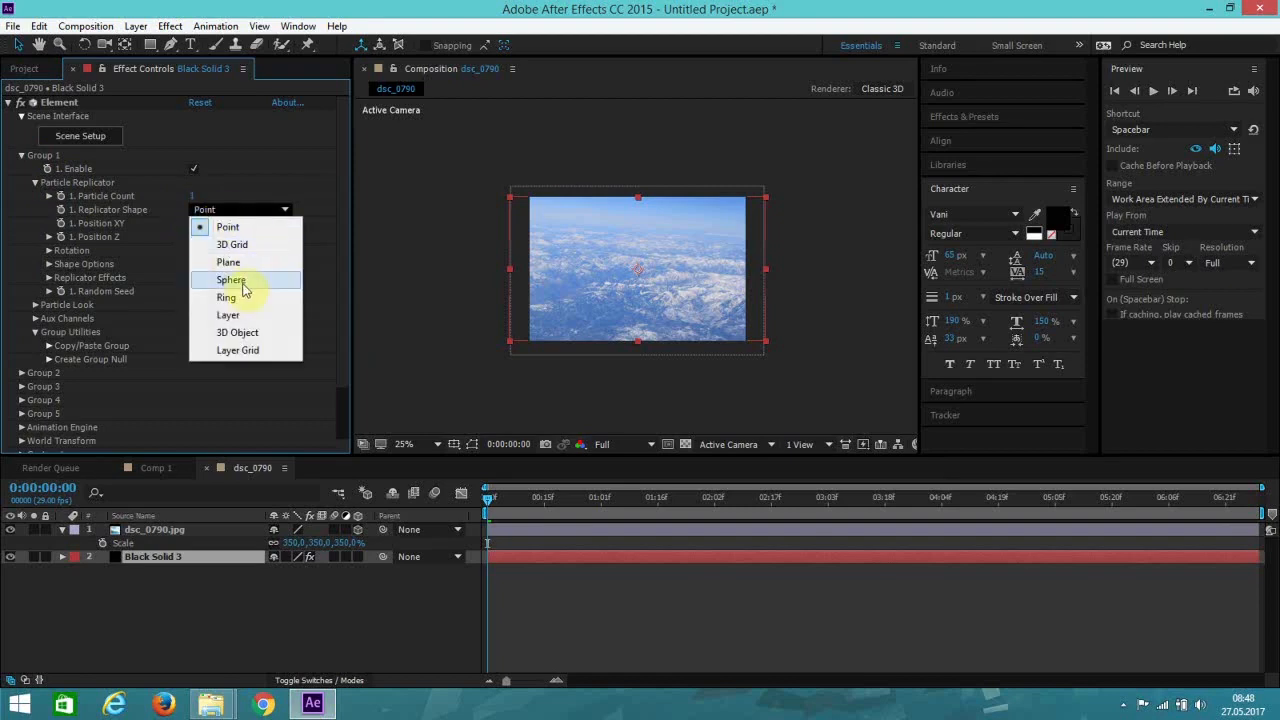
click(230, 262)
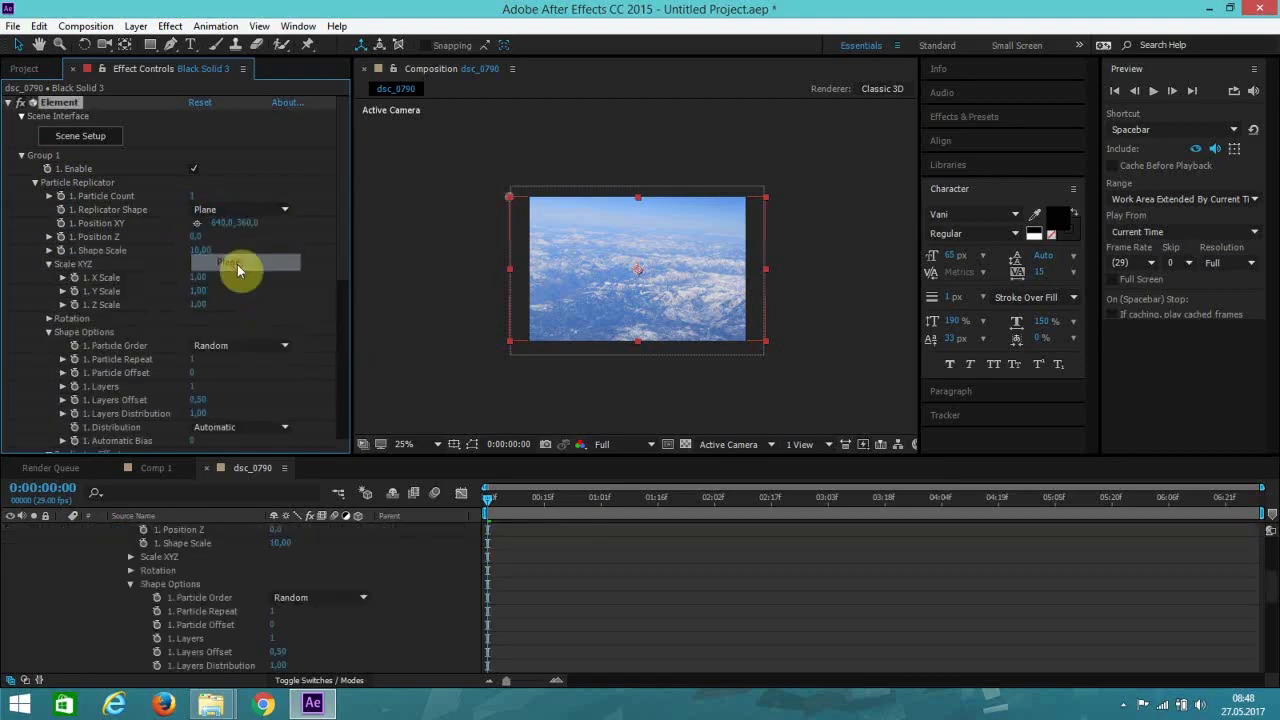
Step: Open Element's Scene Setup and add the Fighter_Jet_02 model from the Jet_Strike collection to the scene
click(81, 138)
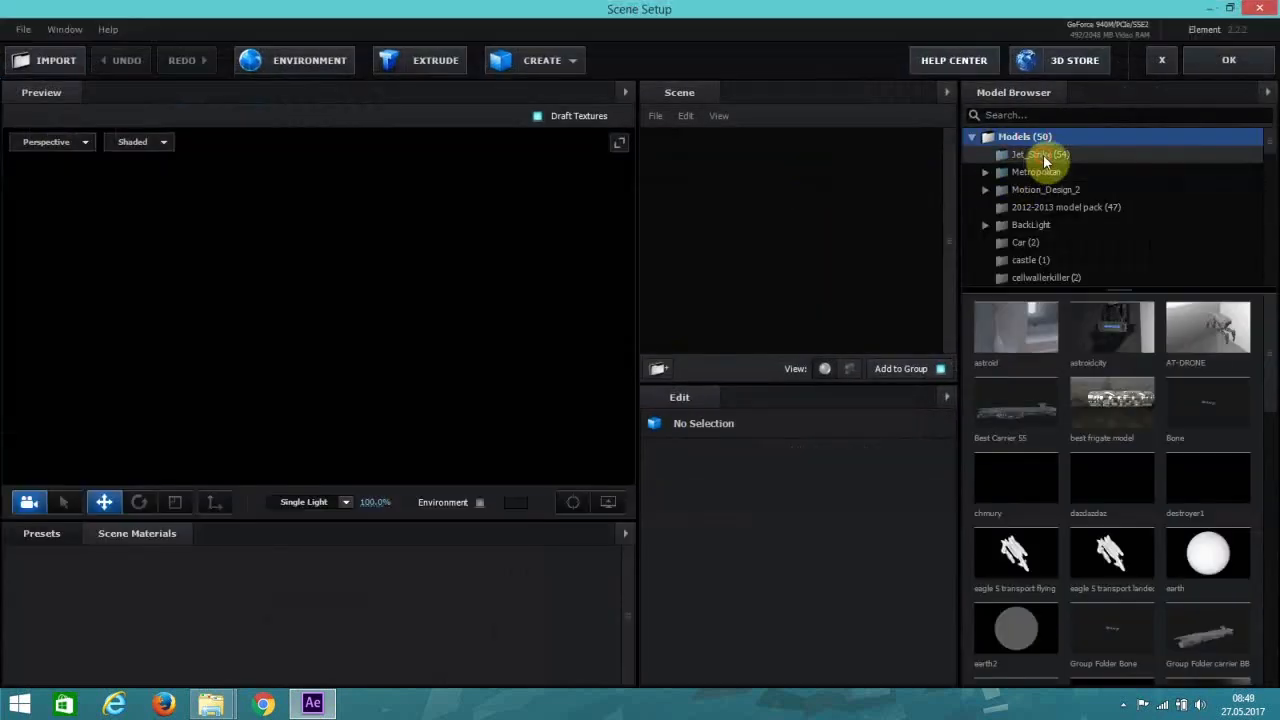
click(1044, 160)
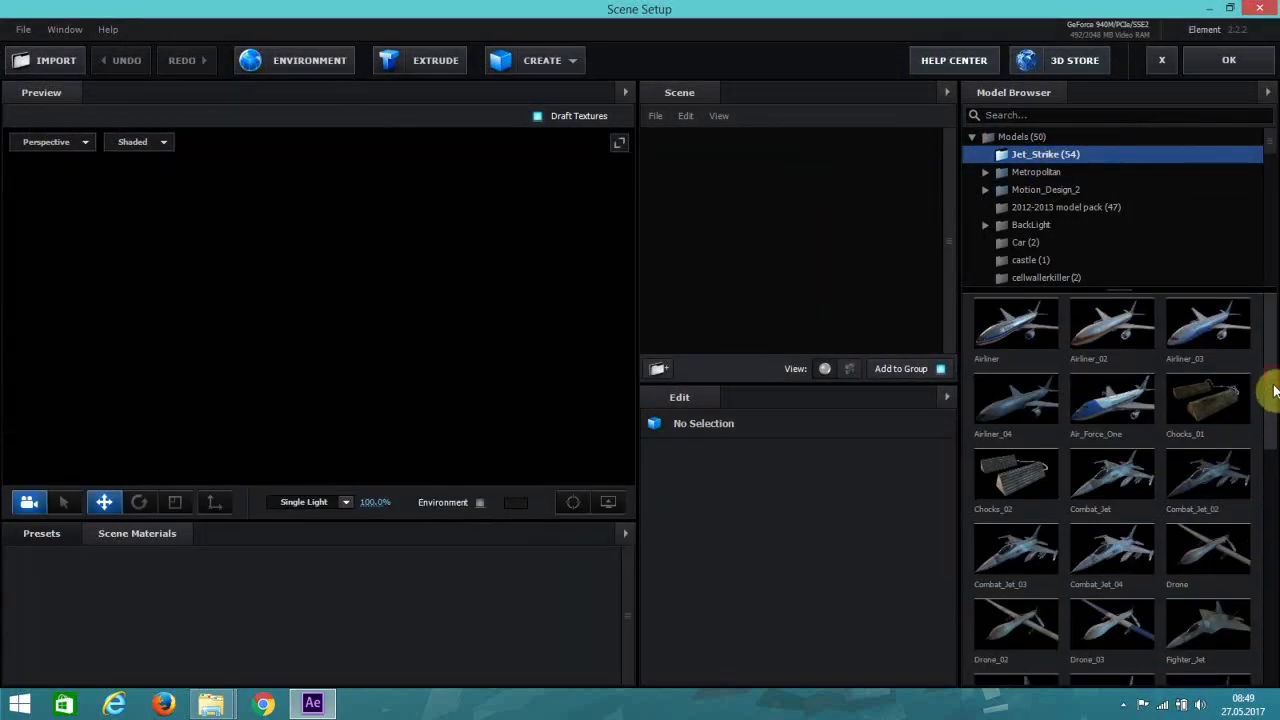
drag(1275, 392, 1274, 490)
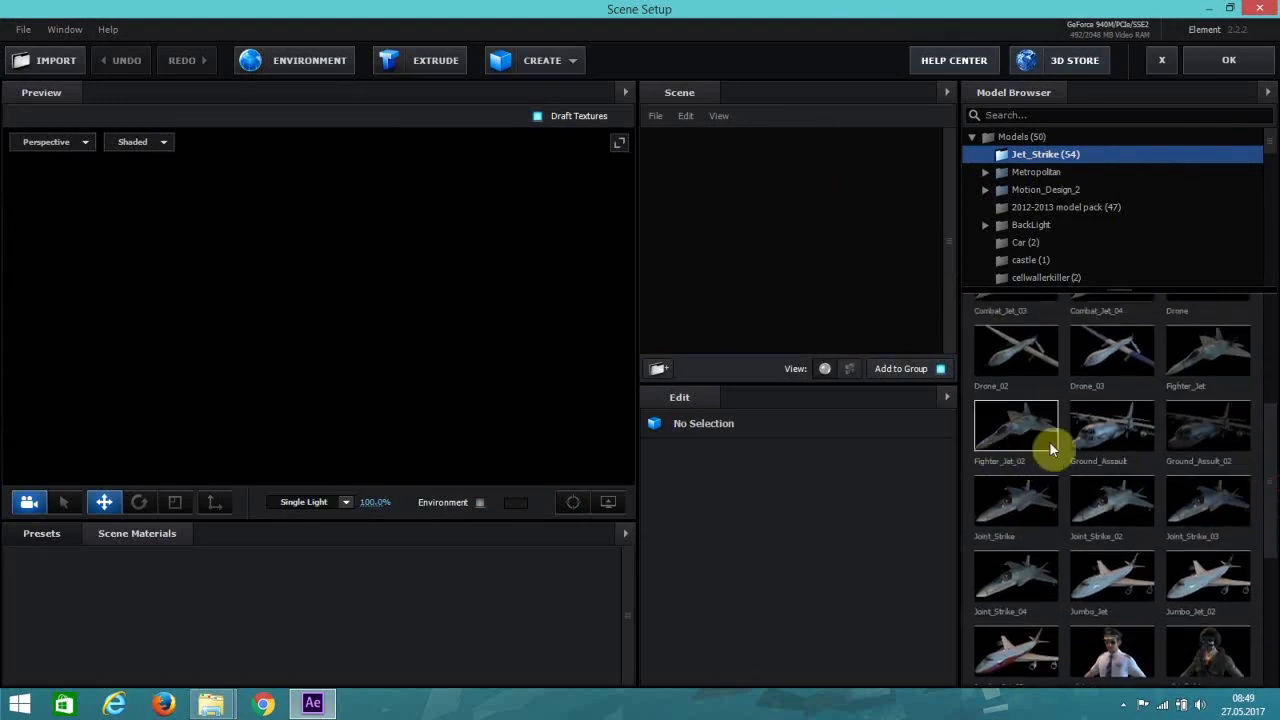
click(1010, 438)
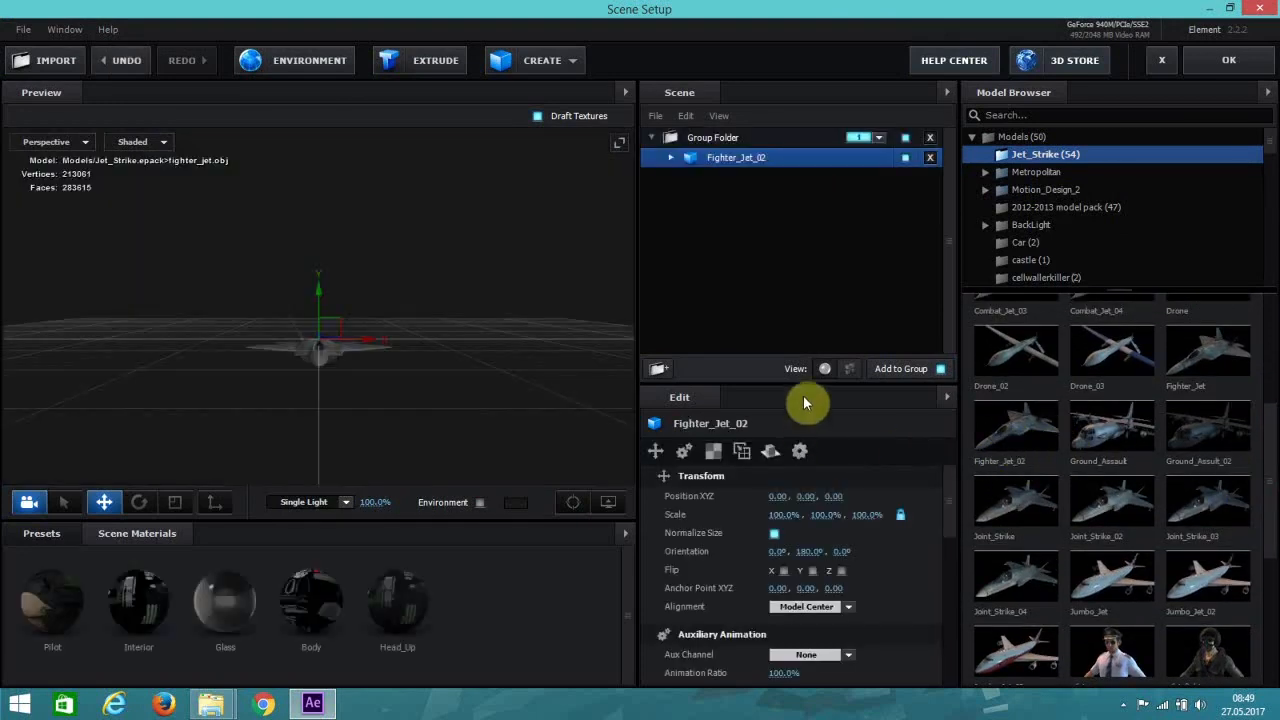
Step: Raise the Fighter_Jet_02 model along the Y axis to a position of about 0.12
drag(452, 418, 456, 453)
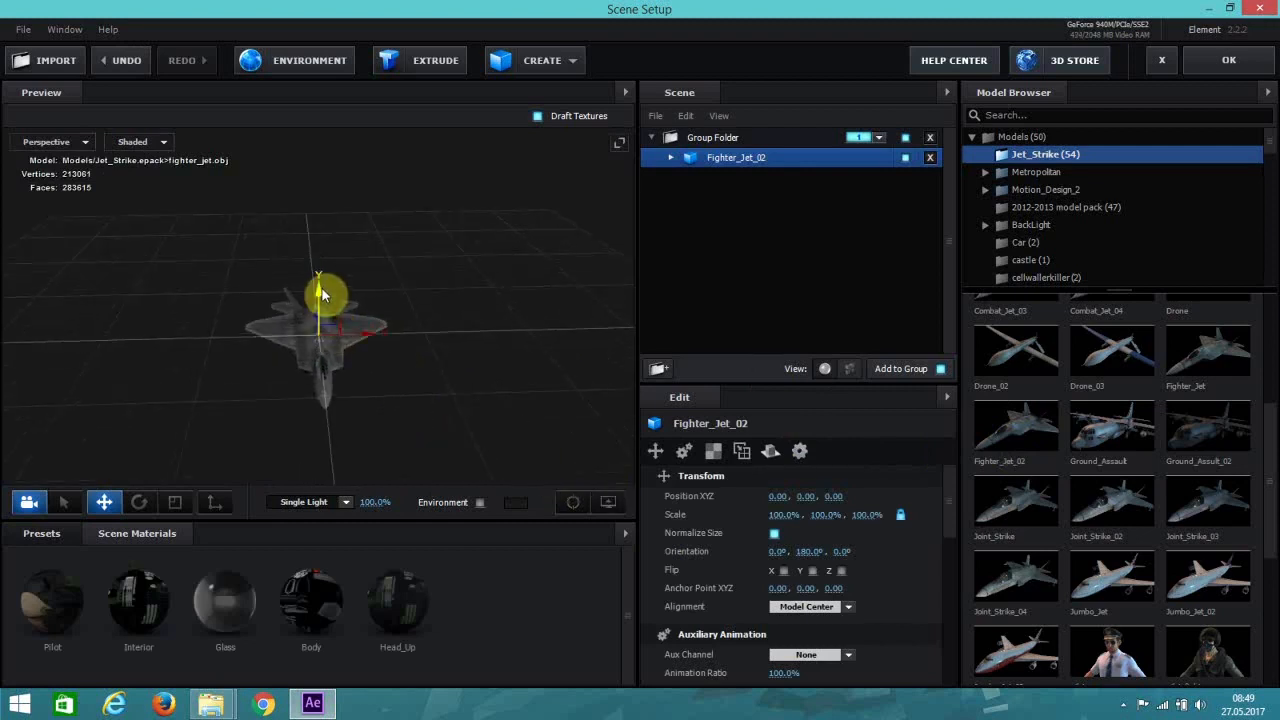
drag(319, 291, 319, 275)
drag(498, 442, 393, 515)
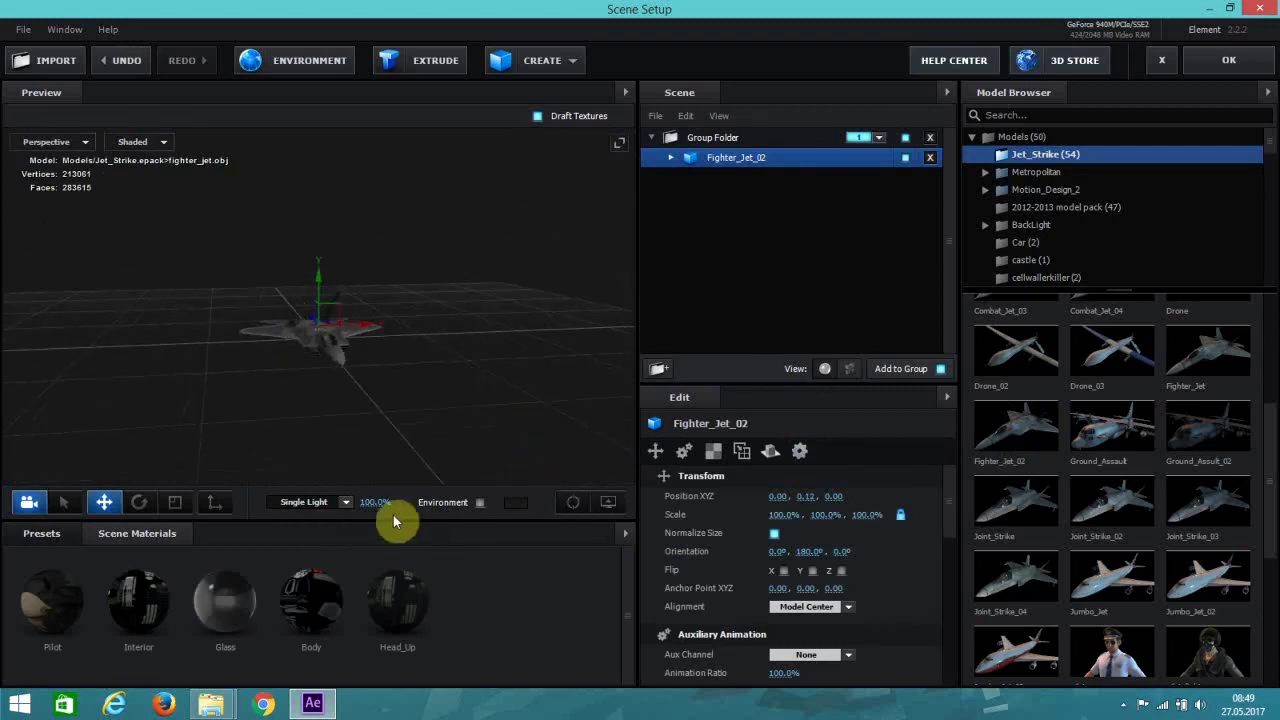
Step: Show the environment in the preview with the BackLight_2K_11 environment preset applied, and accept the scene setup
click(479, 502)
click(38, 533)
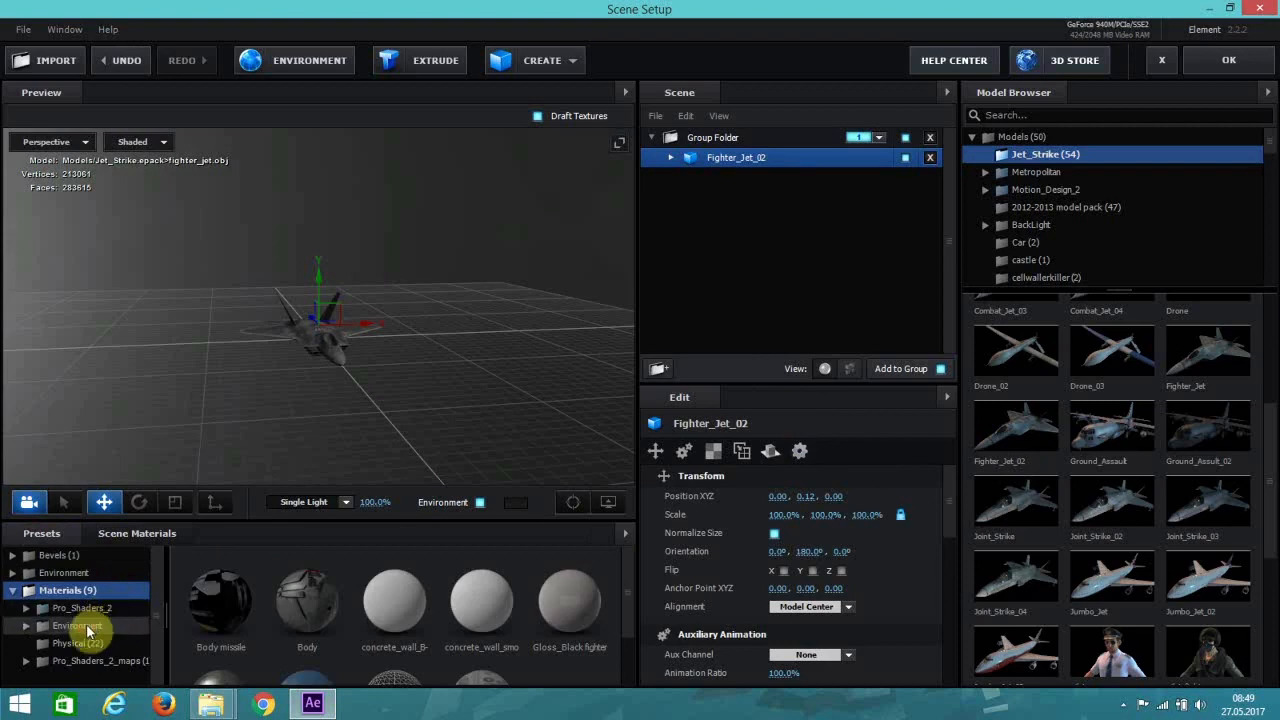
click(87, 625)
click(102, 641)
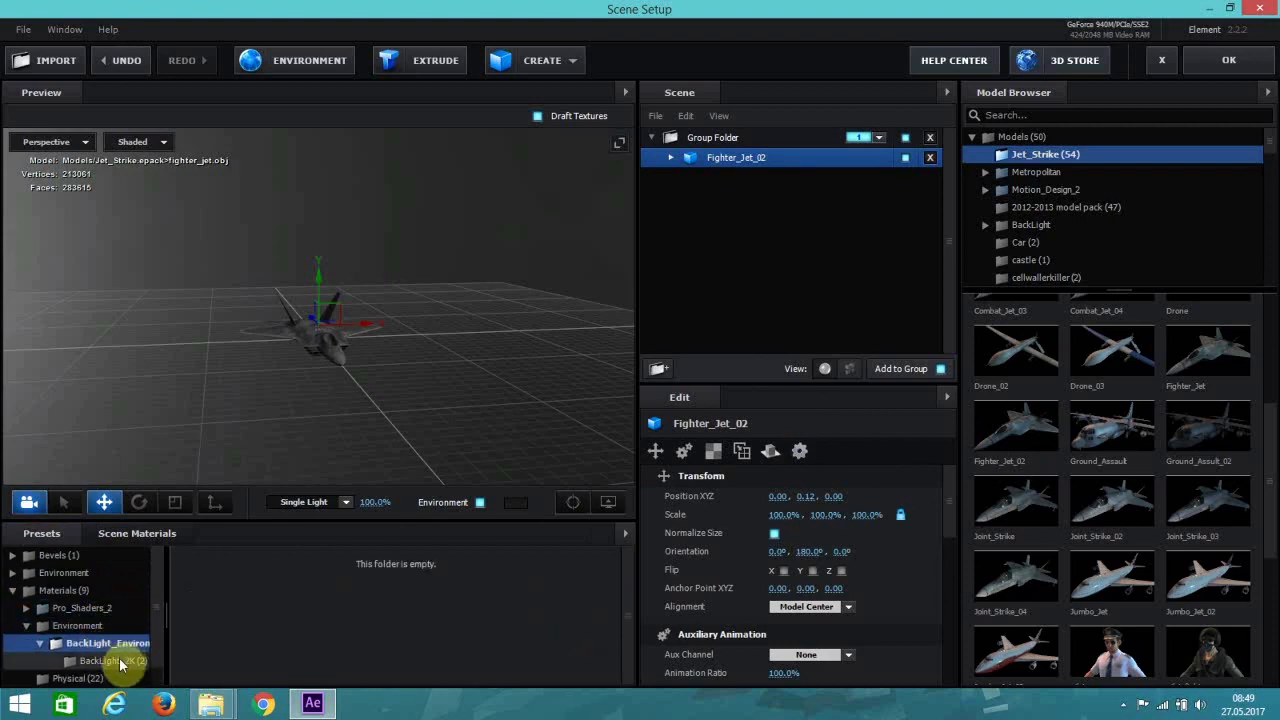
click(119, 659)
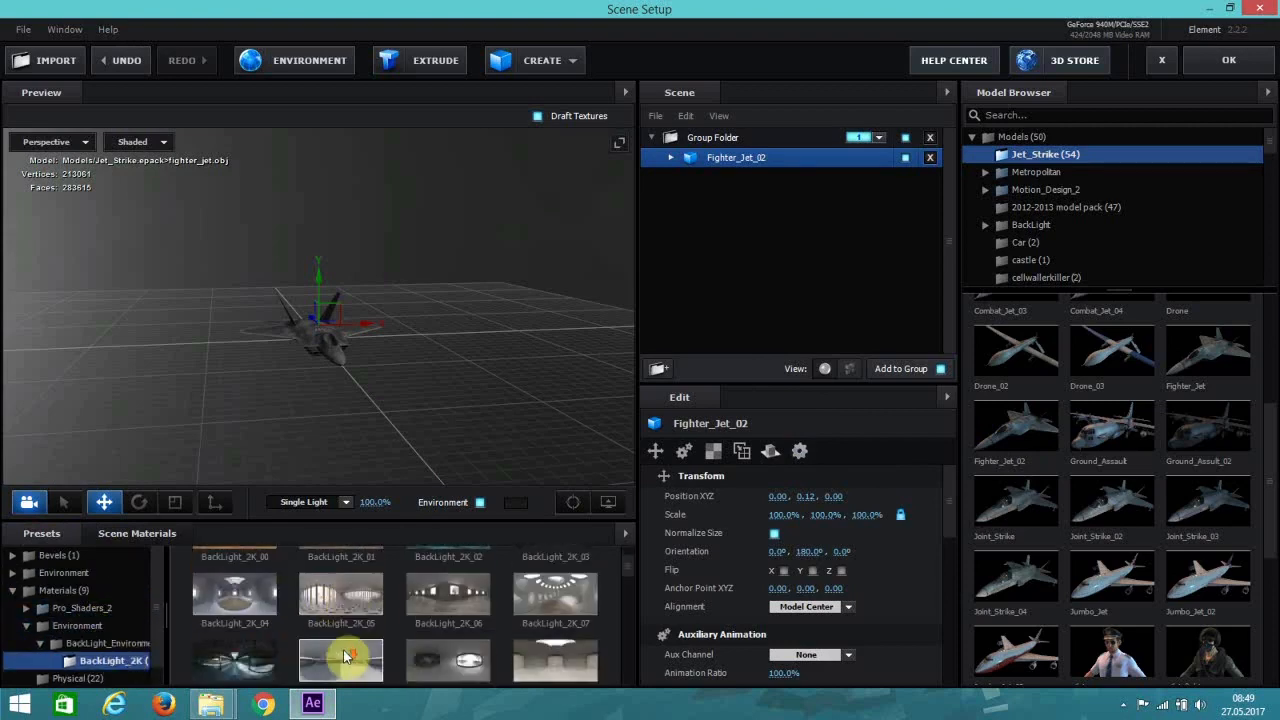
scroll(530, 586, up, 1)
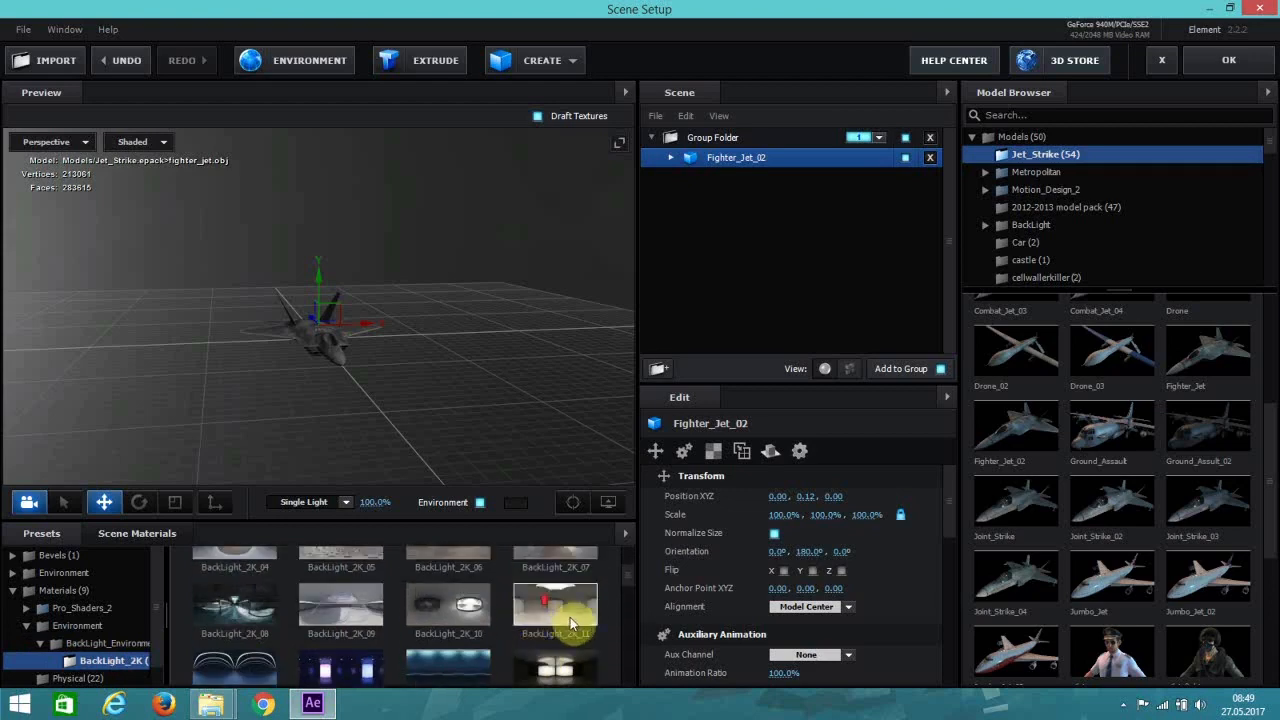
click(582, 614)
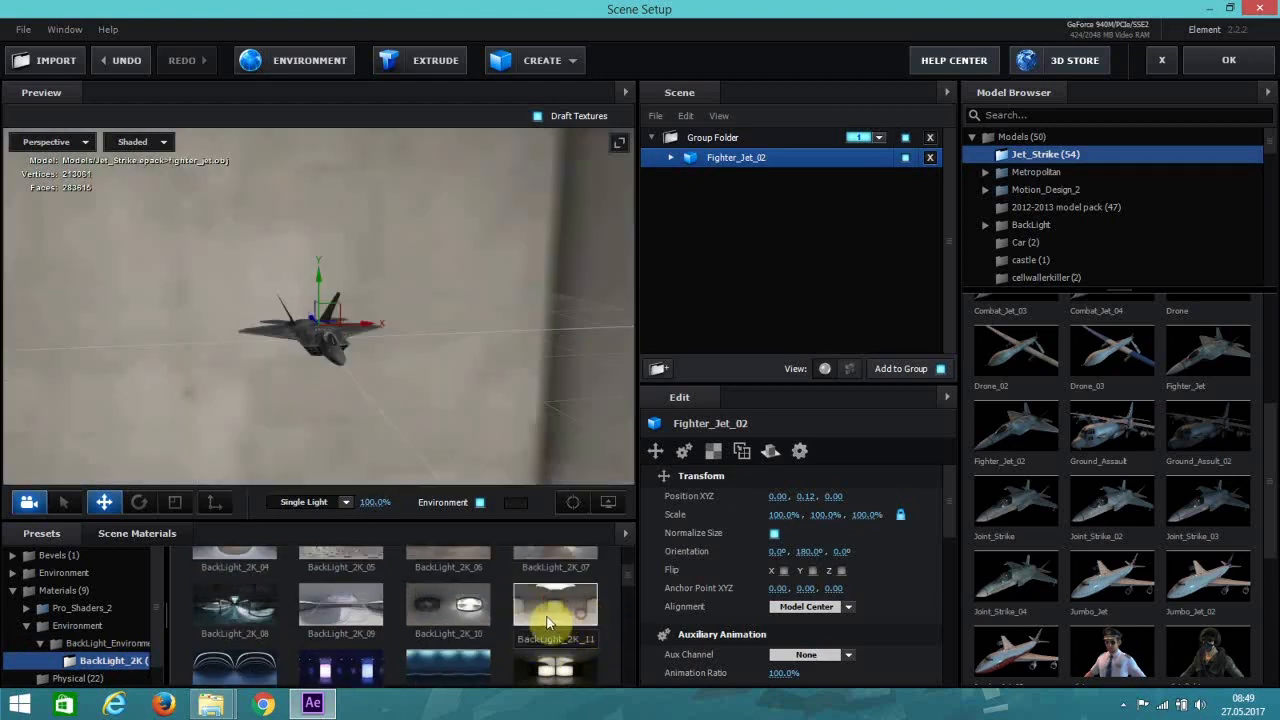
scroll(566, 593, down, 1)
scroll(568, 585, down, 3)
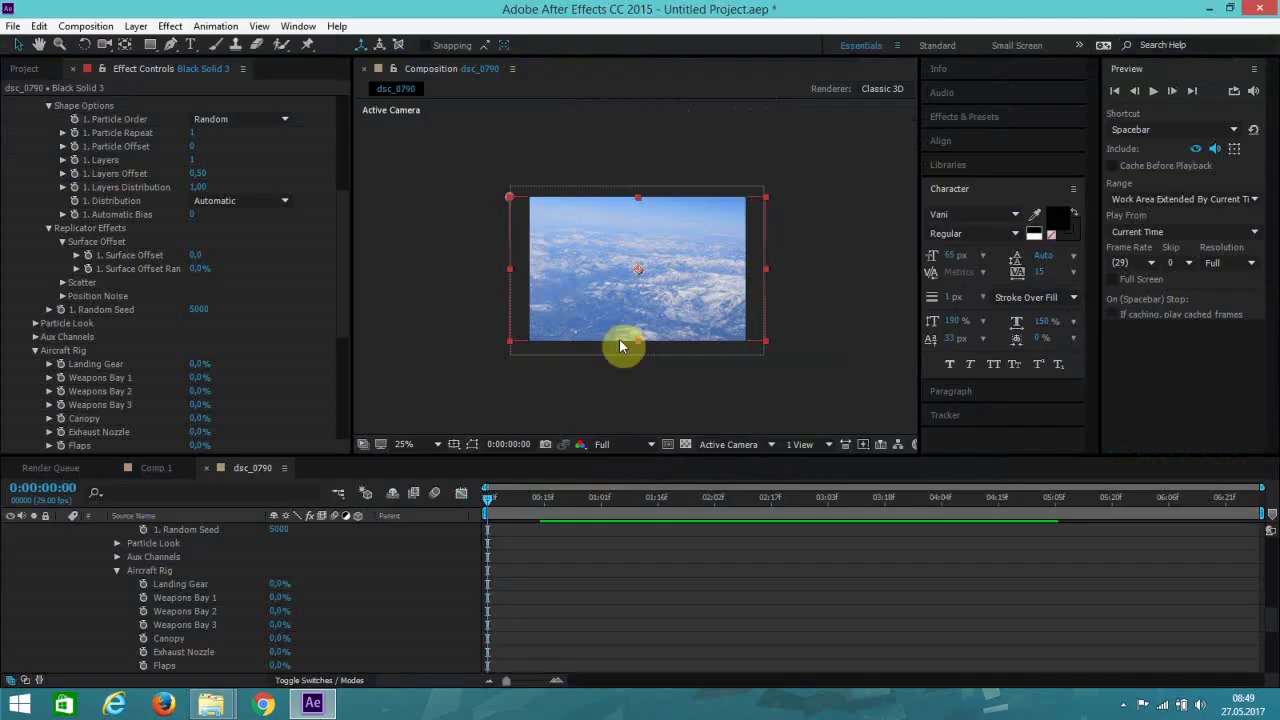
Step: Collapse the Black Solid 3 layer's properties and move the dsc_0790.jpg layer below it
scroll(343, 563, up, 5)
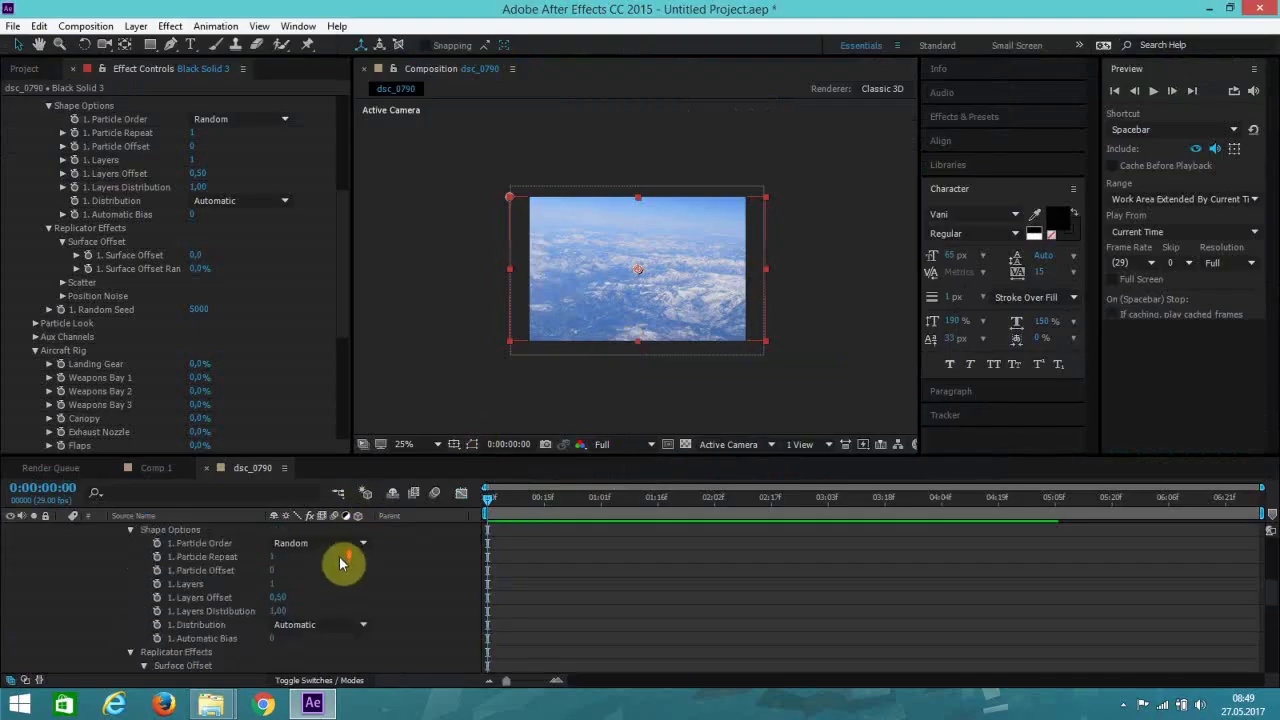
scroll(343, 568, up, 2)
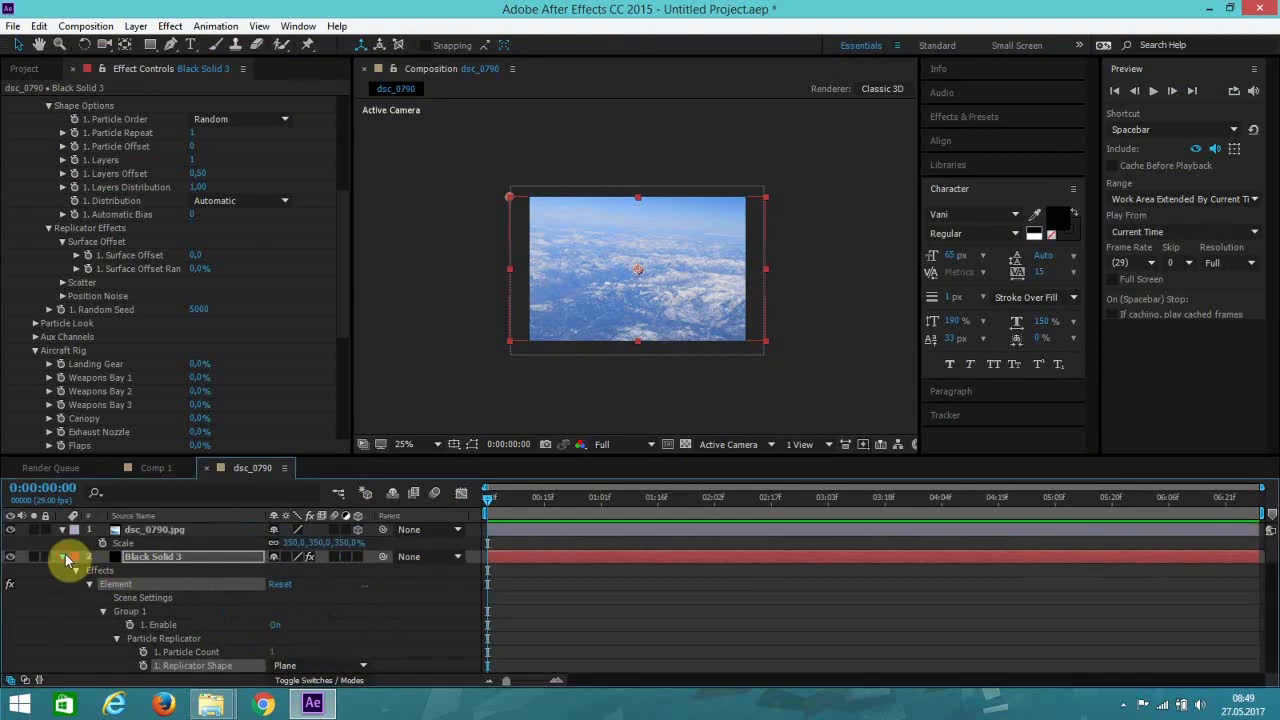
click(63, 557)
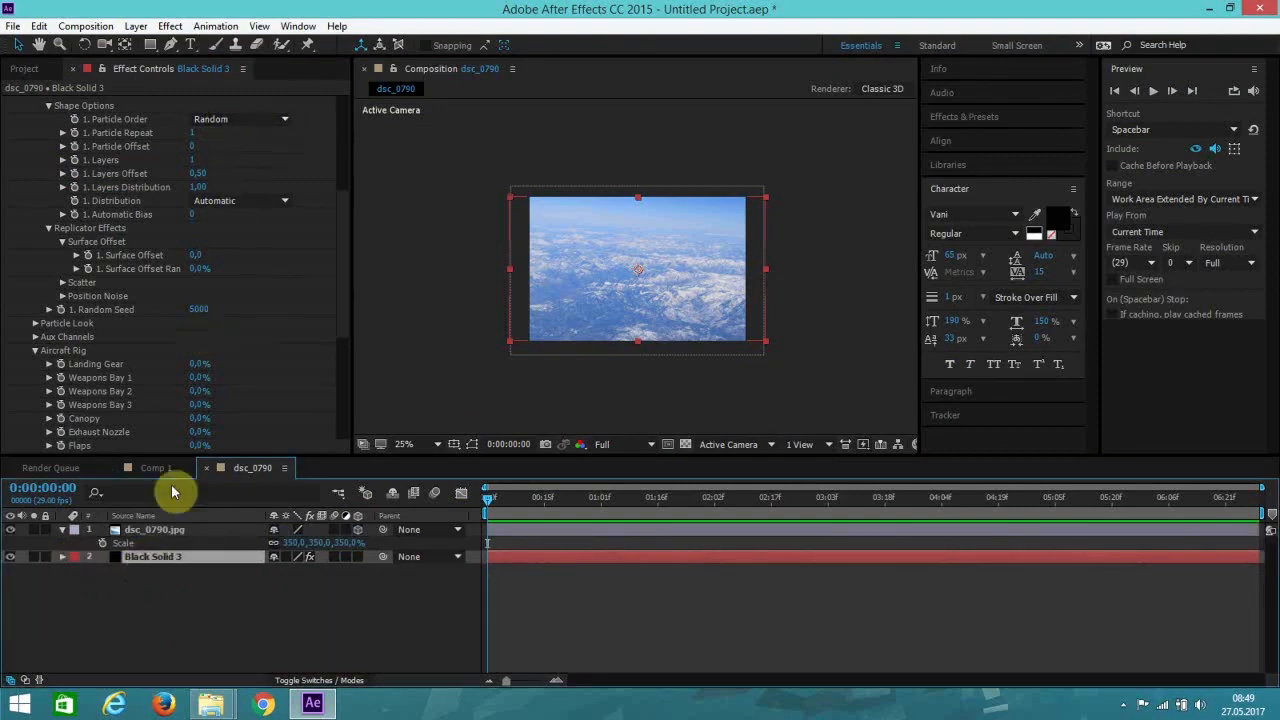
click(143, 529)
drag(143, 537, 153, 567)
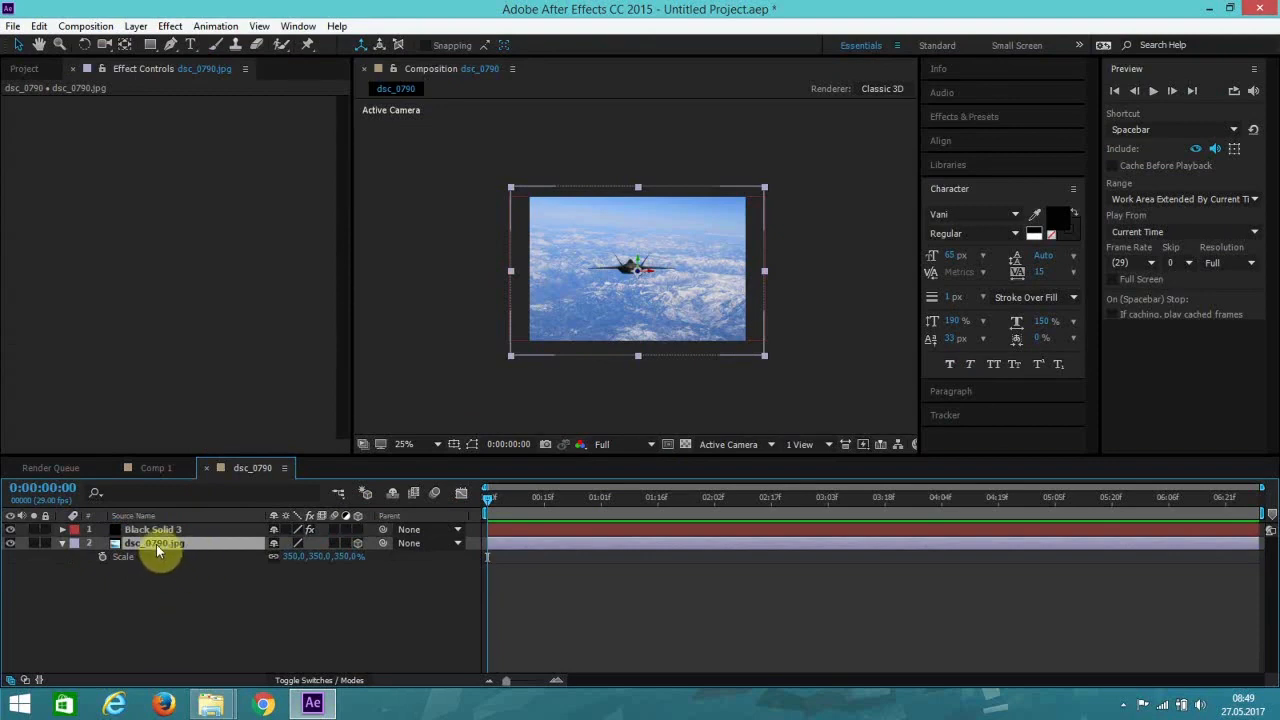
scroll(602, 302, up, 2)
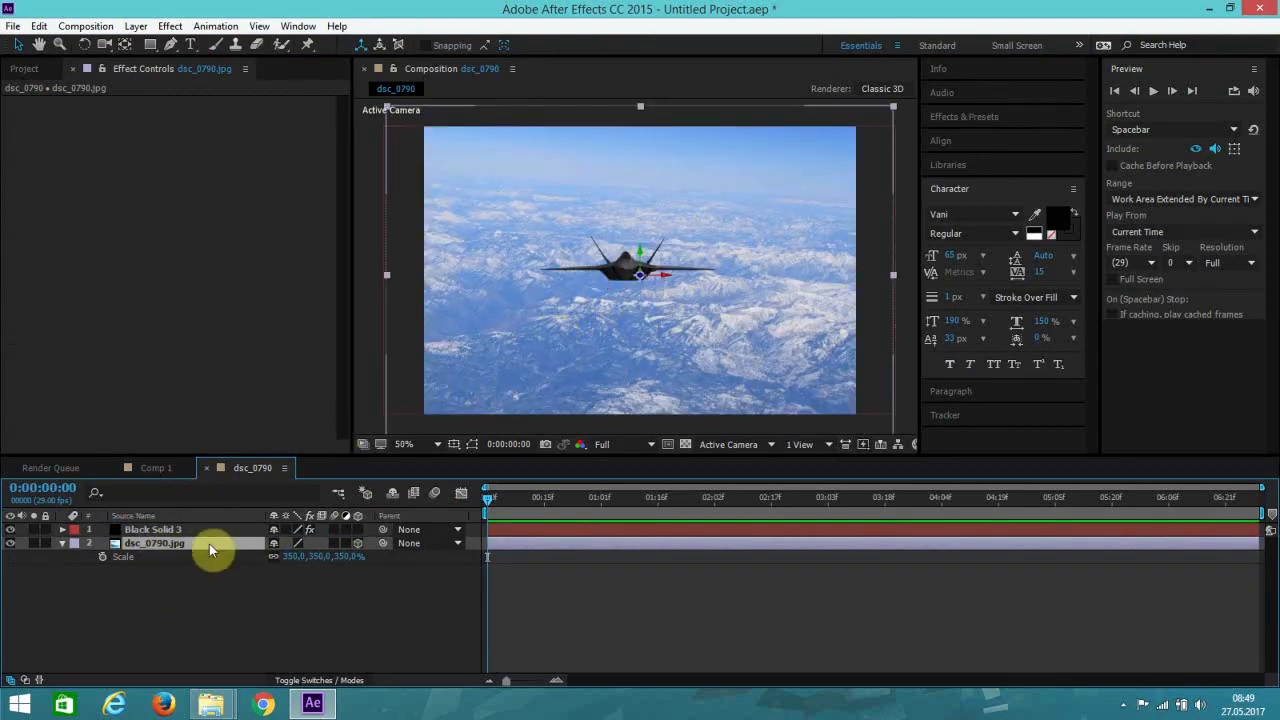
Step: Add a two-node camera with the 50mm preset to the composition
click(136, 27)
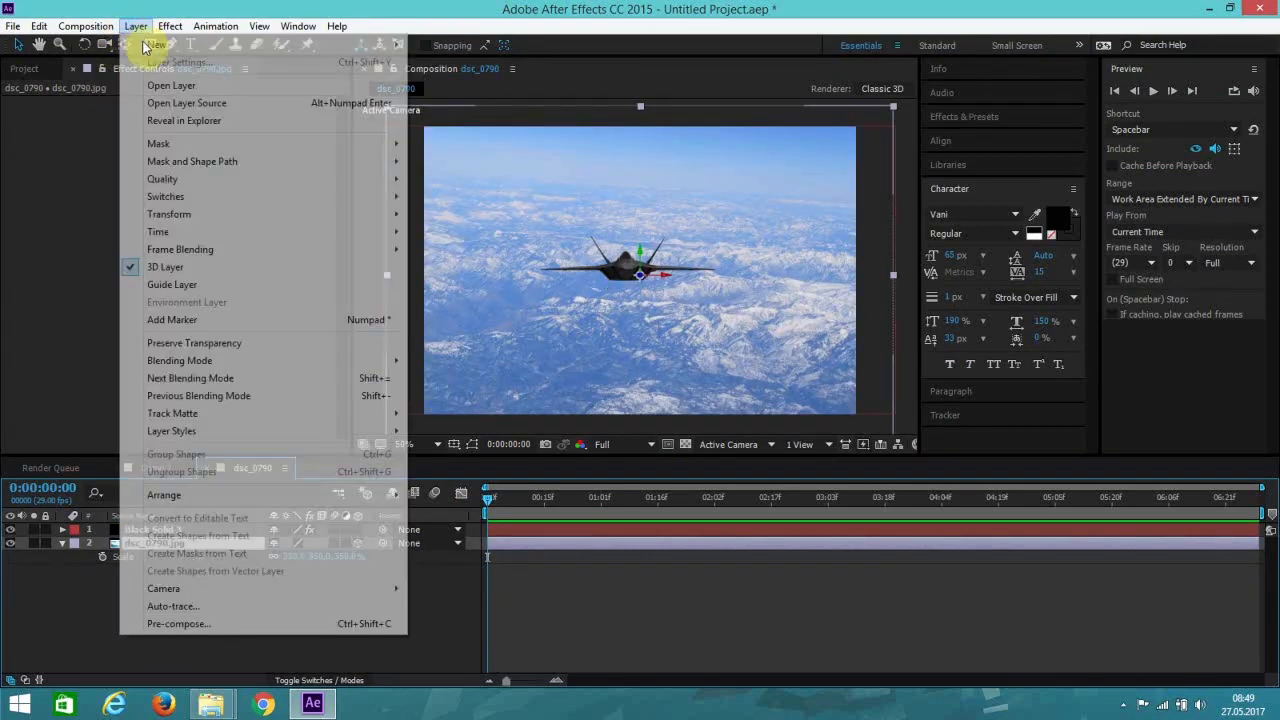
mouse_move(145, 47)
click(470, 95)
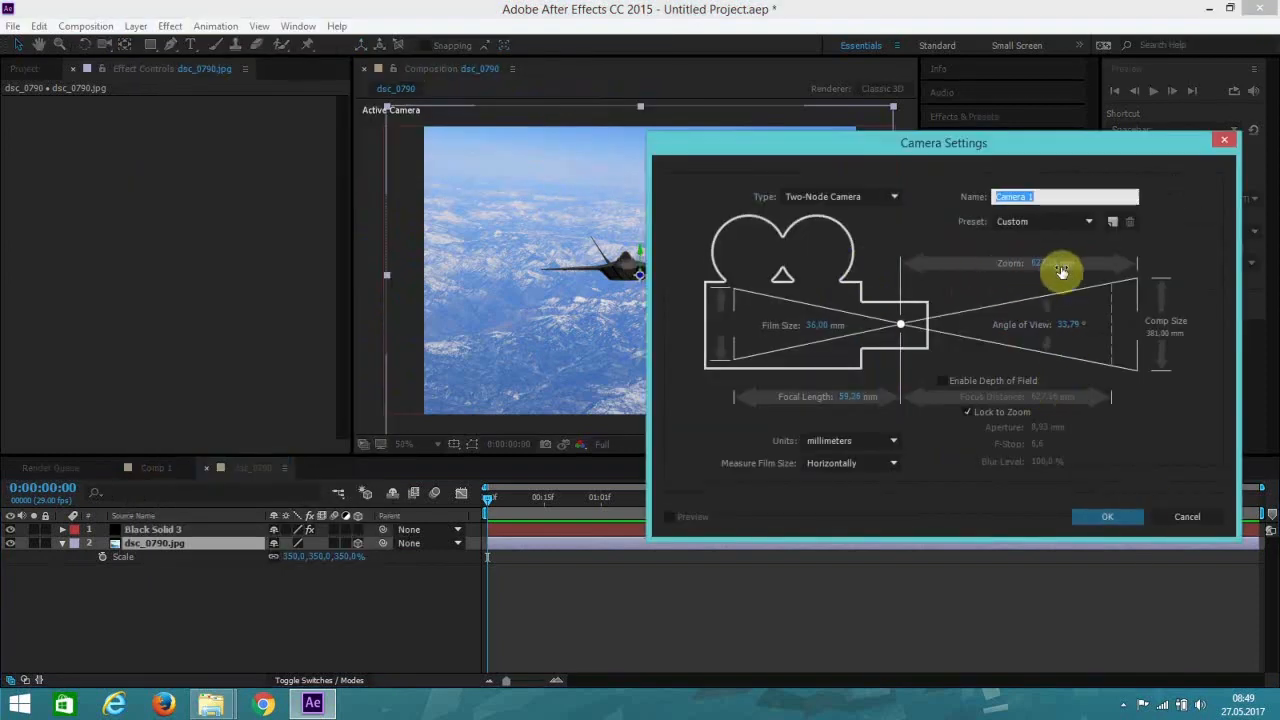
click(1045, 222)
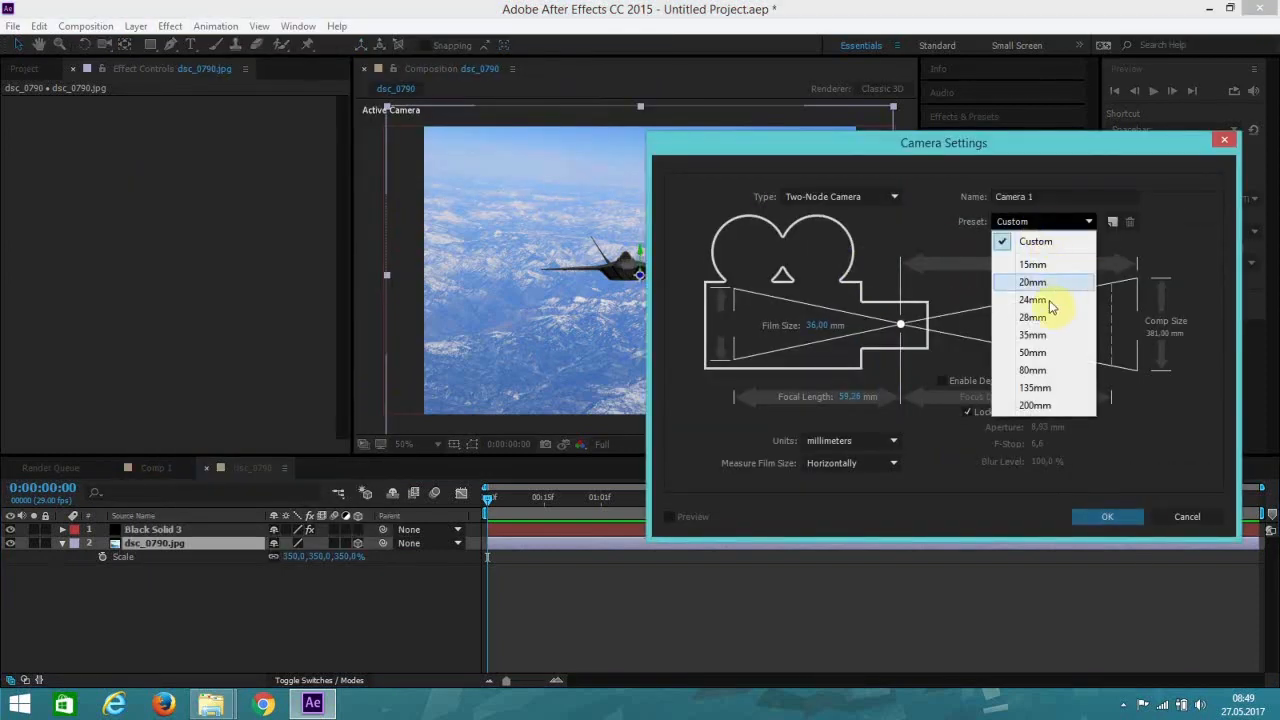
click(1035, 352)
click(1106, 516)
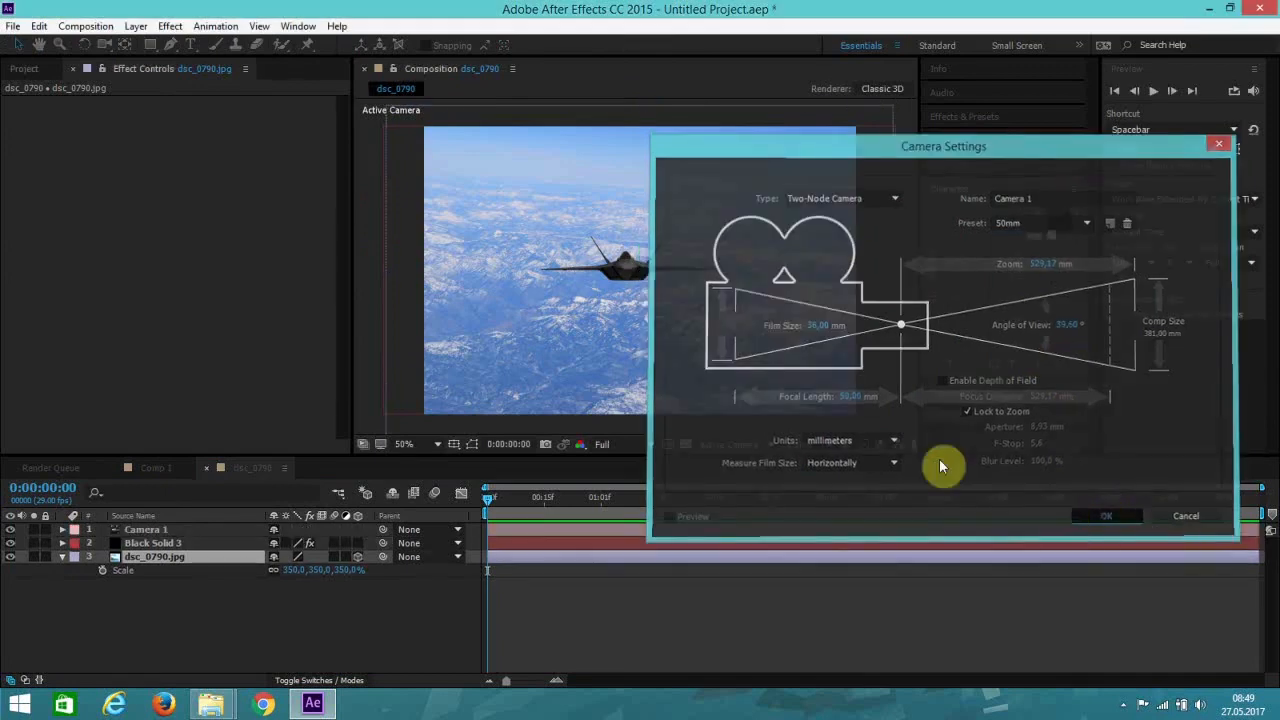
Step: Add a light layer with smooth falloff to the composition, choosing its light type
click(136, 26)
mouse_move(260, 44)
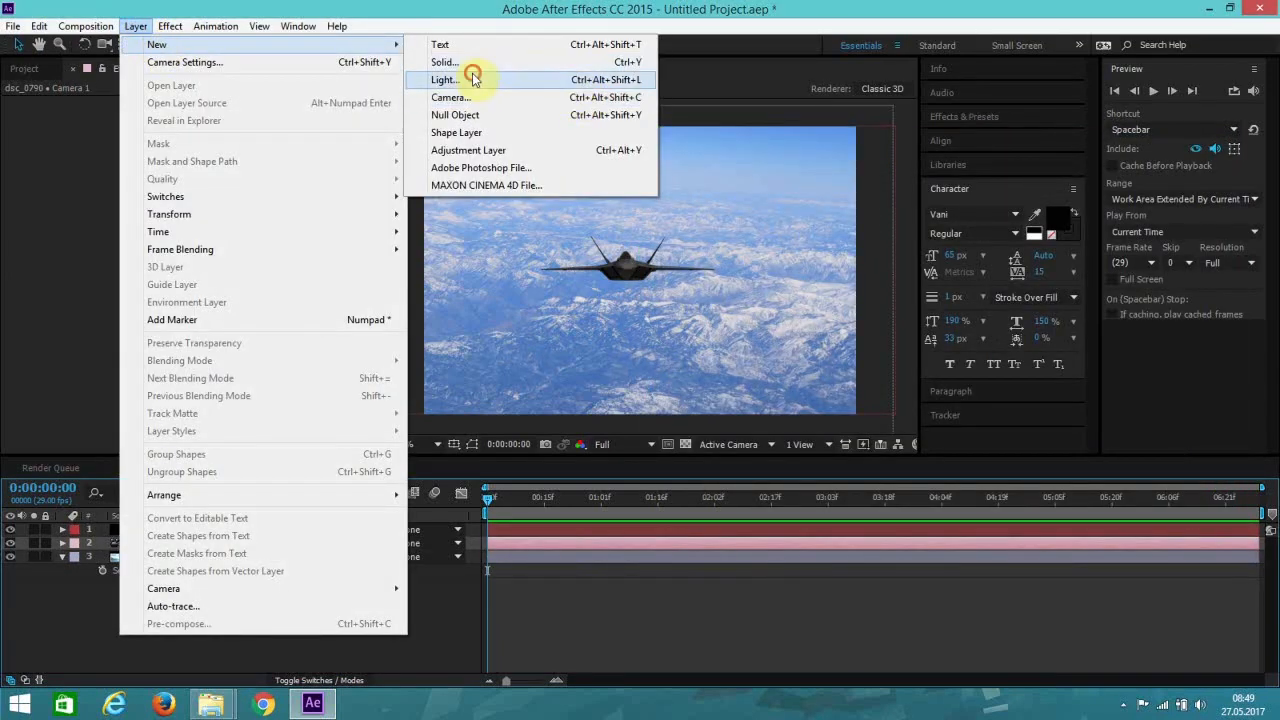
click(474, 80)
click(672, 216)
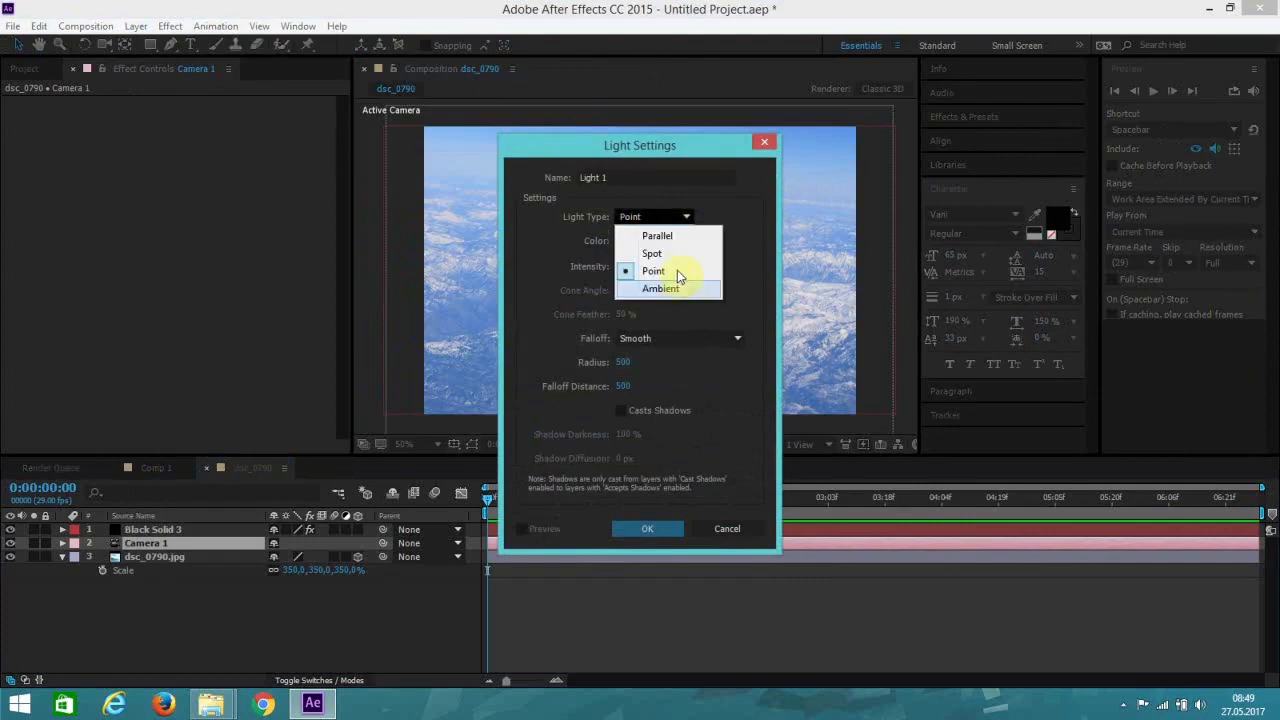
click(677, 523)
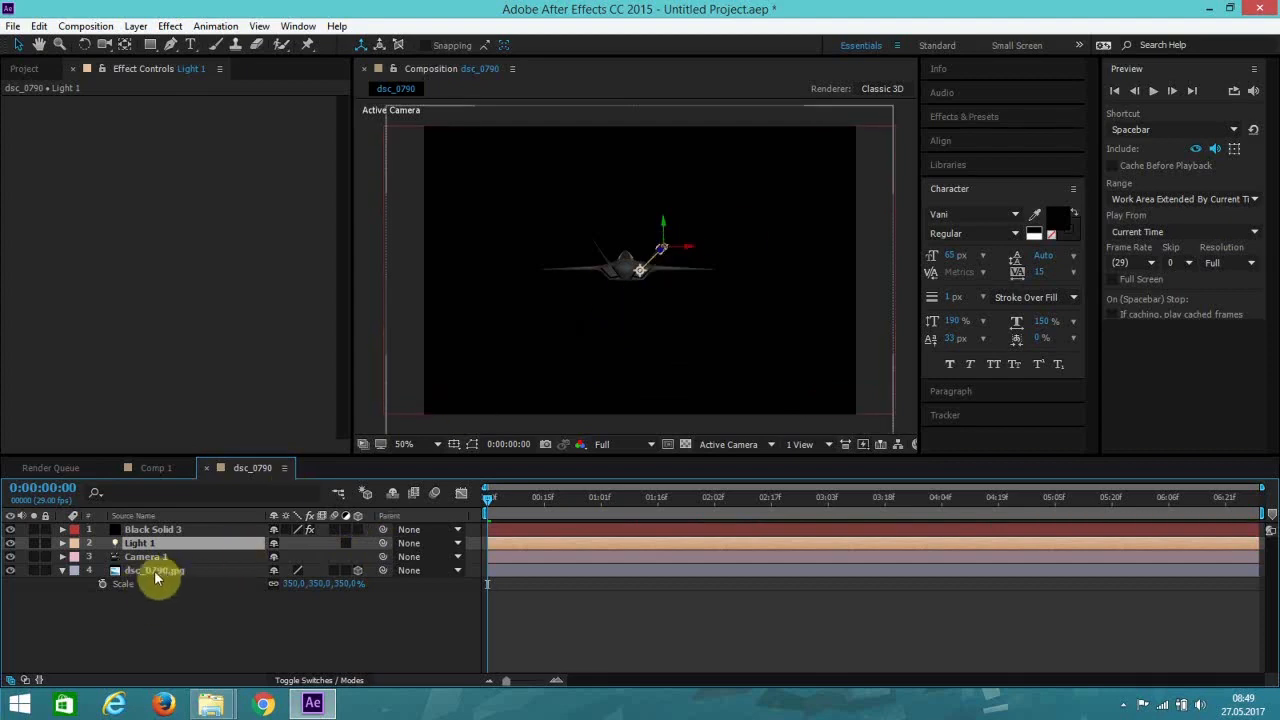
Step: Turn off Accepts Shadows and Accepts Lights in the dsc_0790.jpg layer's material options
click(160, 571)
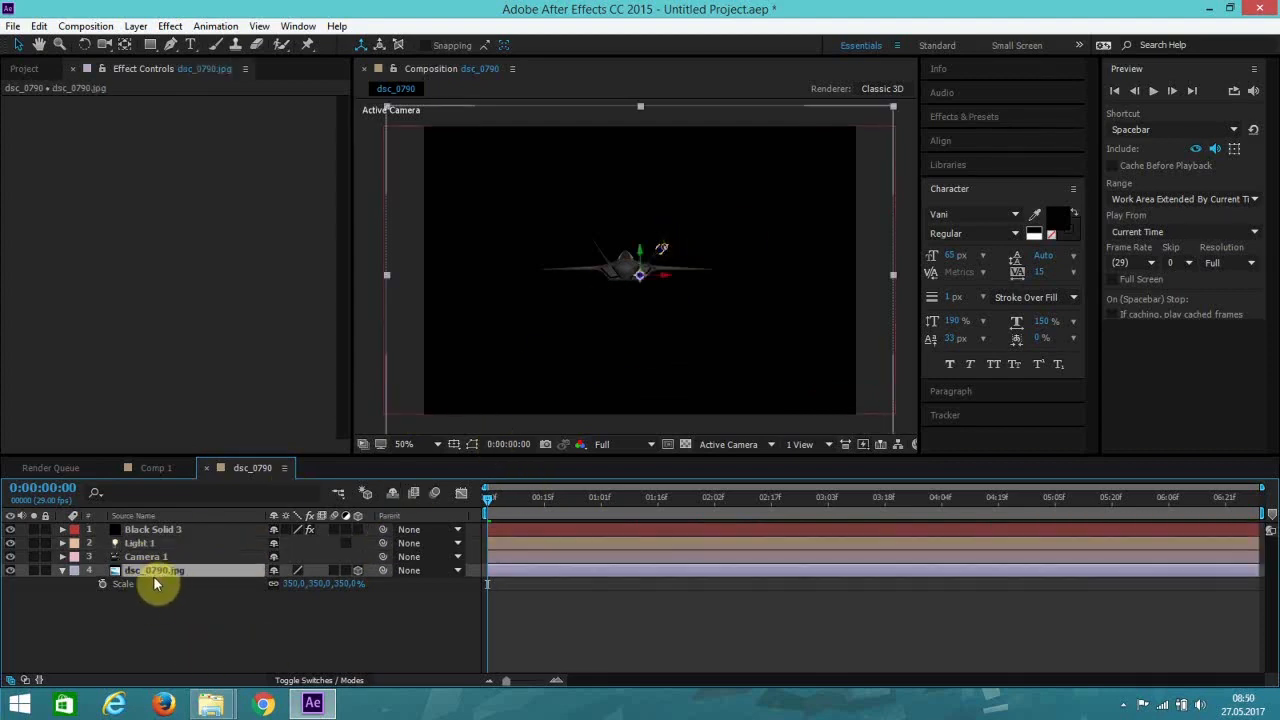
key(a)
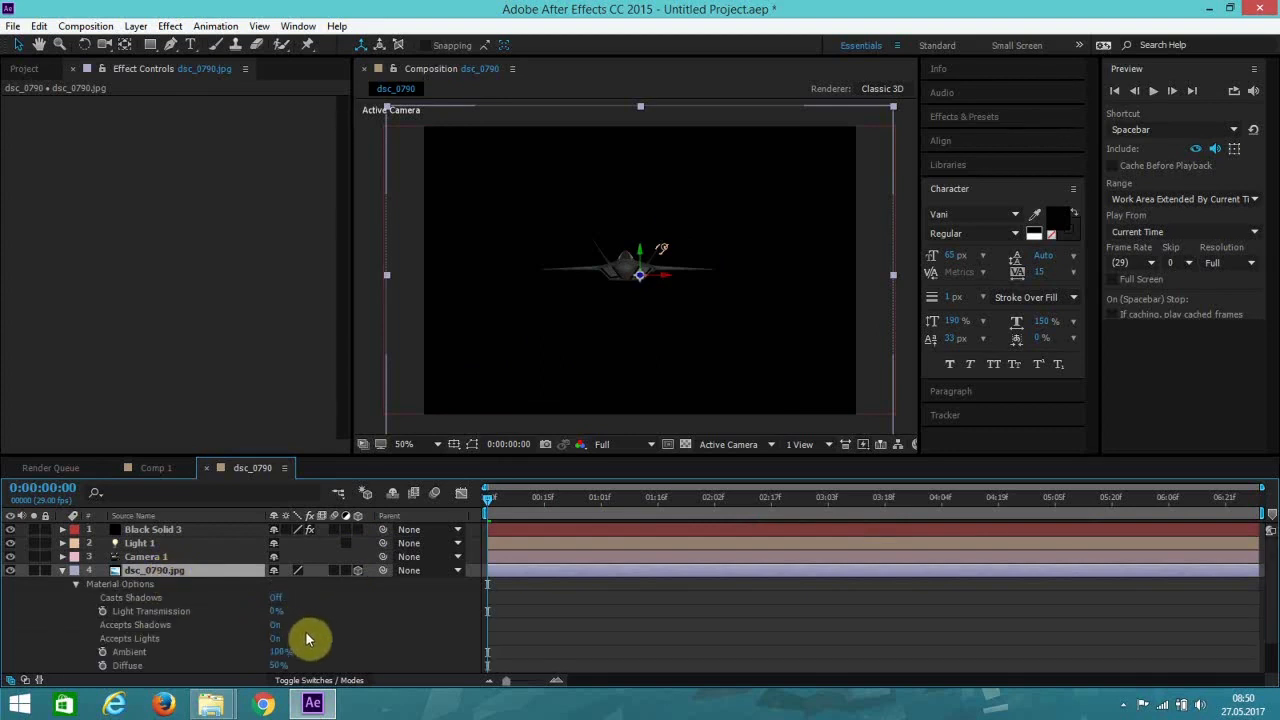
click(273, 625)
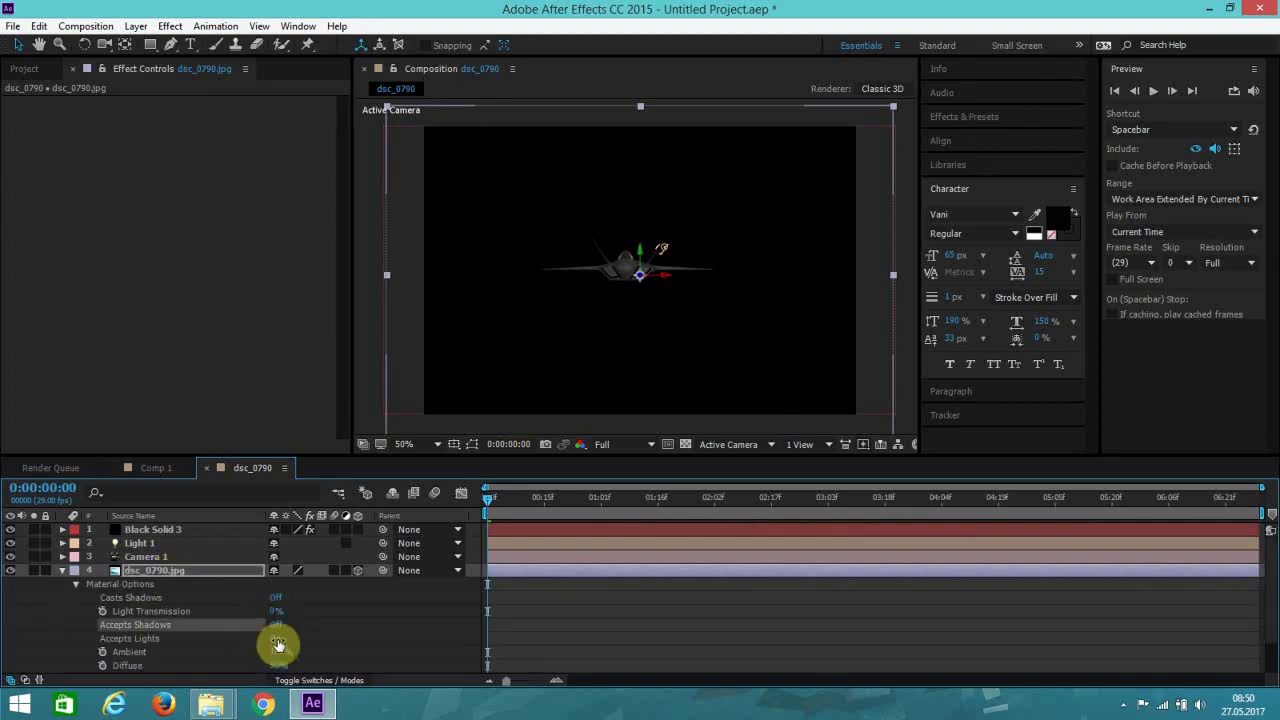
click(278, 639)
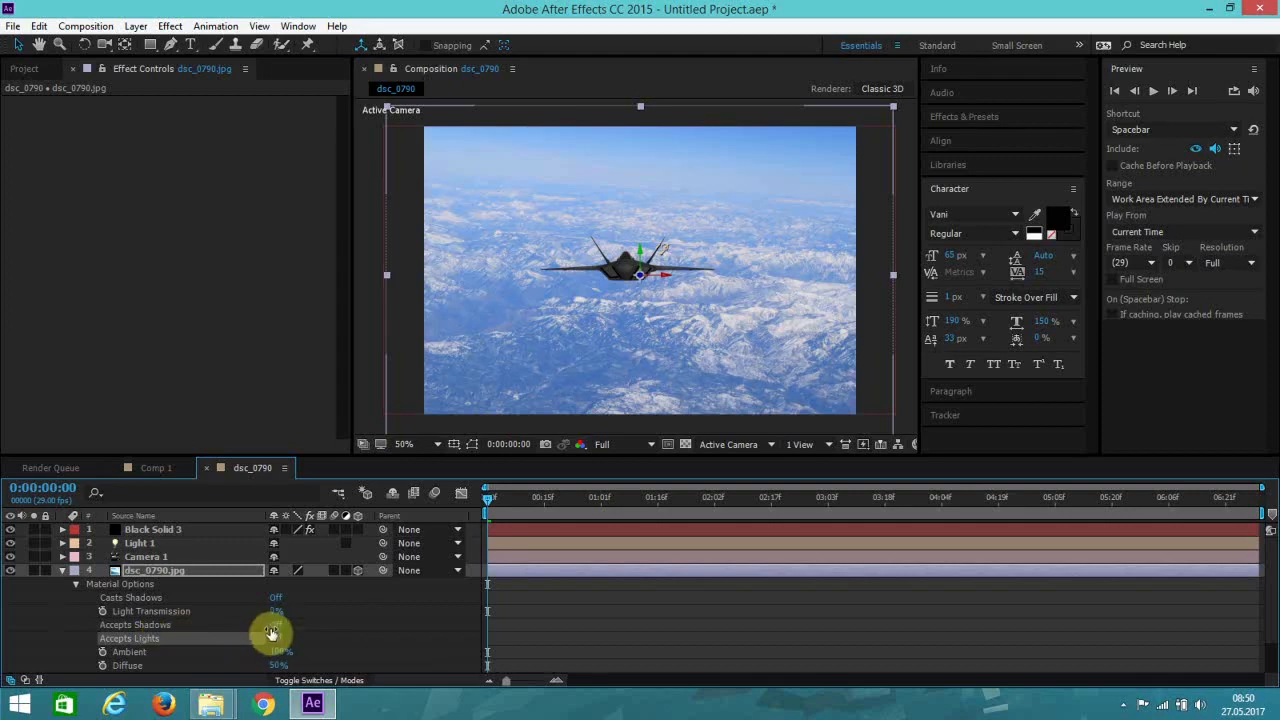
Step: Move Light 1 high above the fighter jet and place its point of interest just above the jet's cockpit
scroll(673, 352, up, 1)
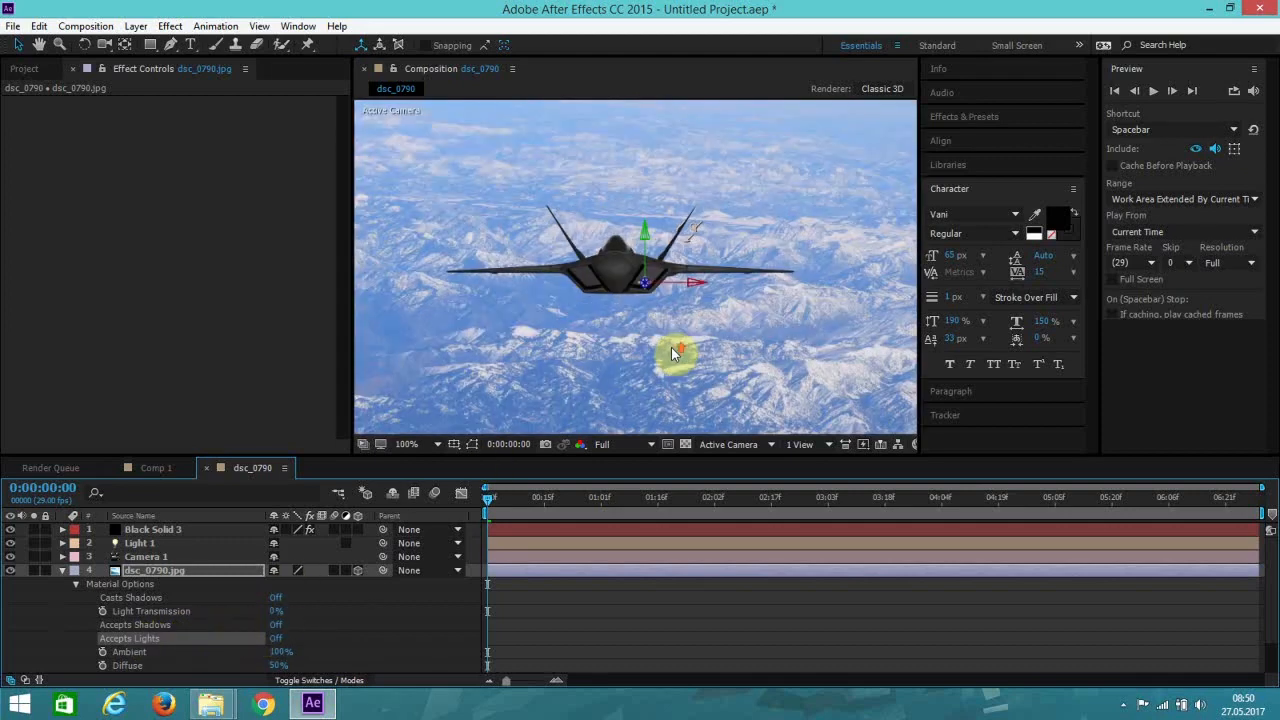
click(142, 543)
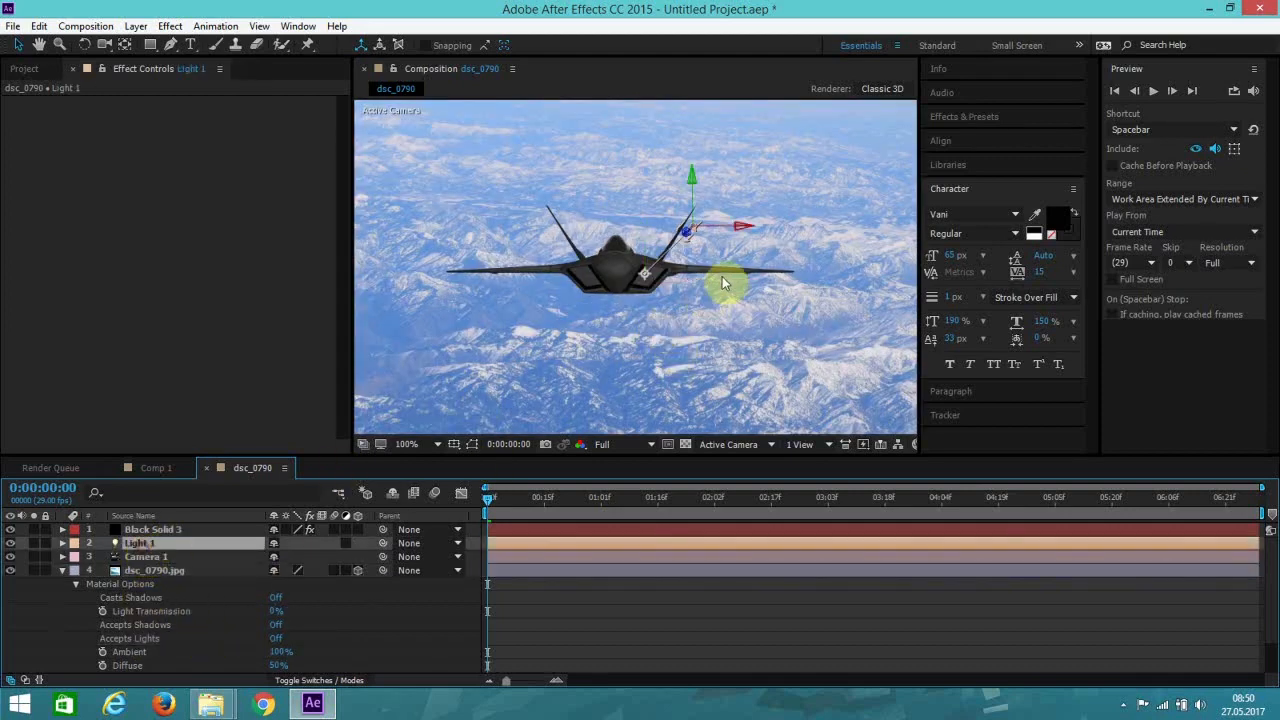
drag(685, 238, 686, 360)
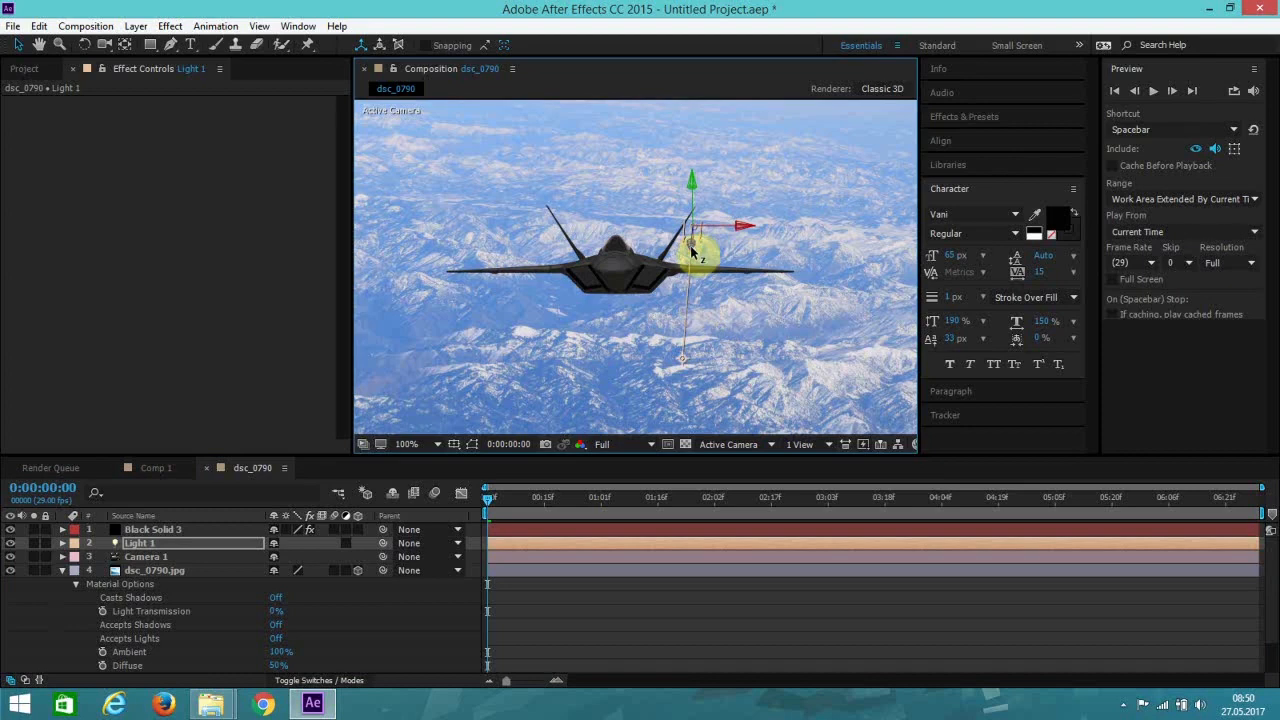
drag(691, 252, 729, 63)
scroll(740, 279, down, 4)
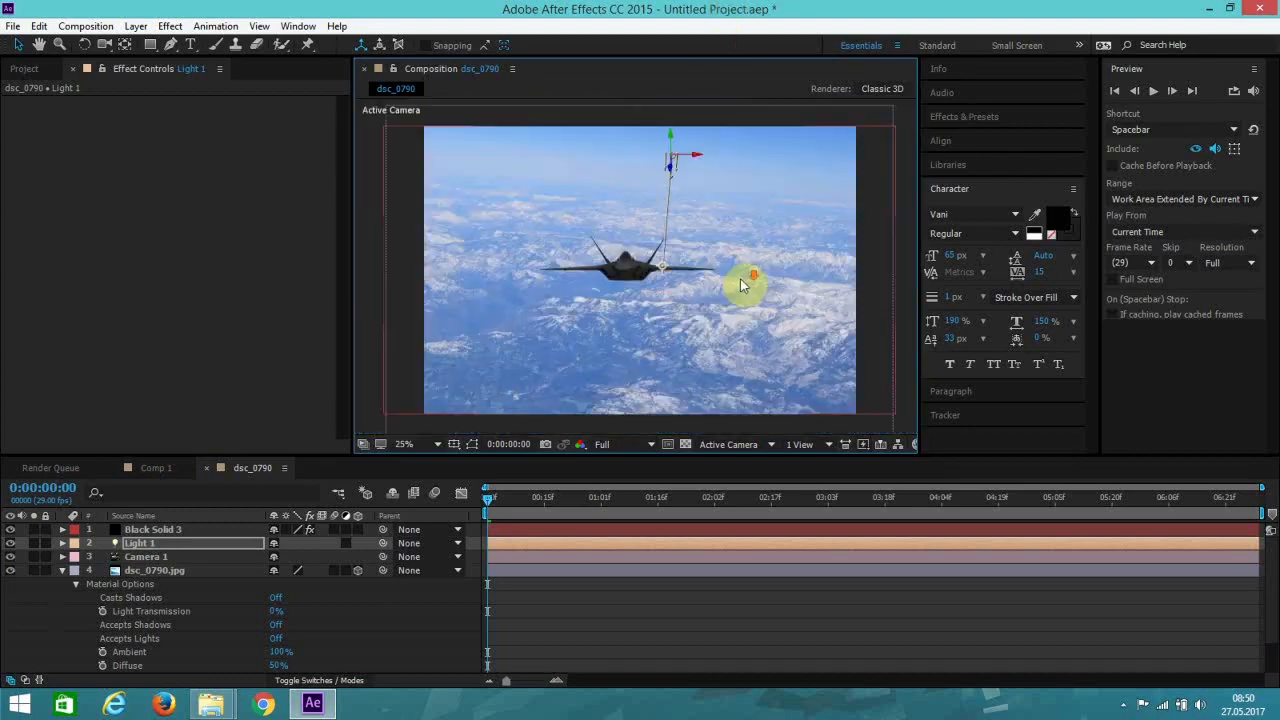
drag(668, 240, 691, 303)
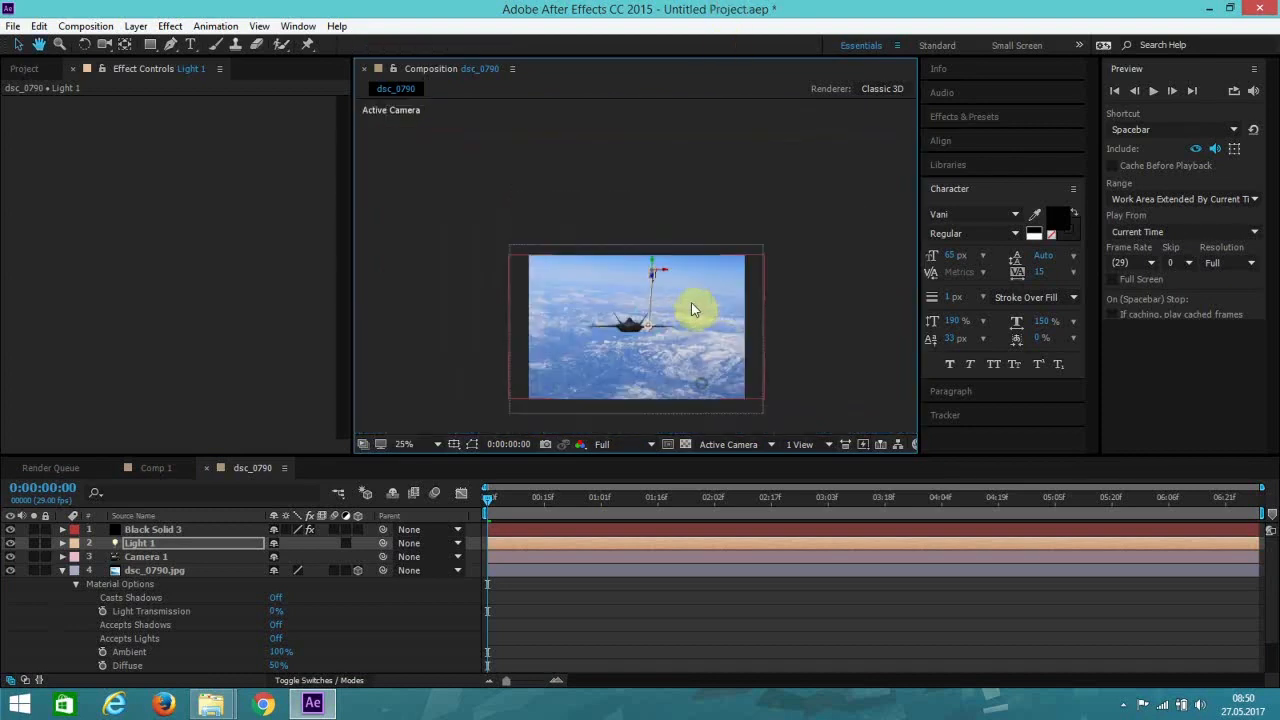
scroll(689, 308, up, 2)
scroll(689, 309, up, 1)
drag(587, 357, 549, 196)
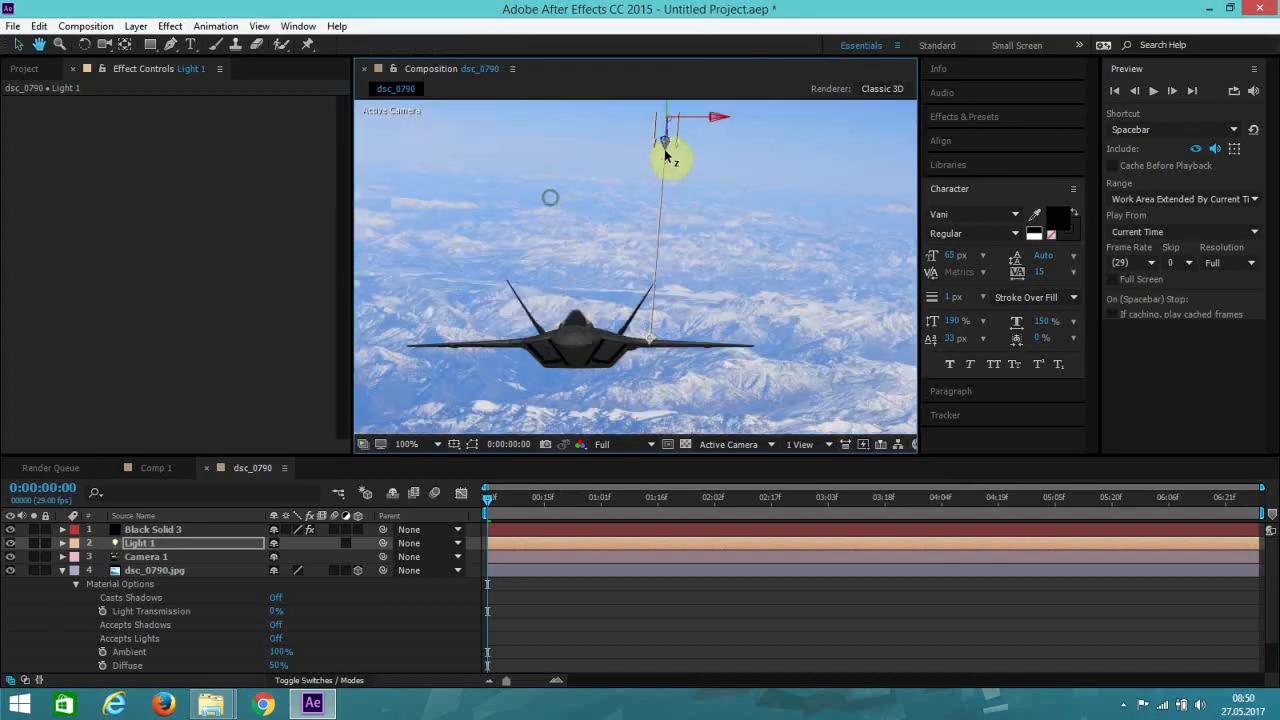
drag(666, 117, 669, 98)
drag(653, 292, 576, 299)
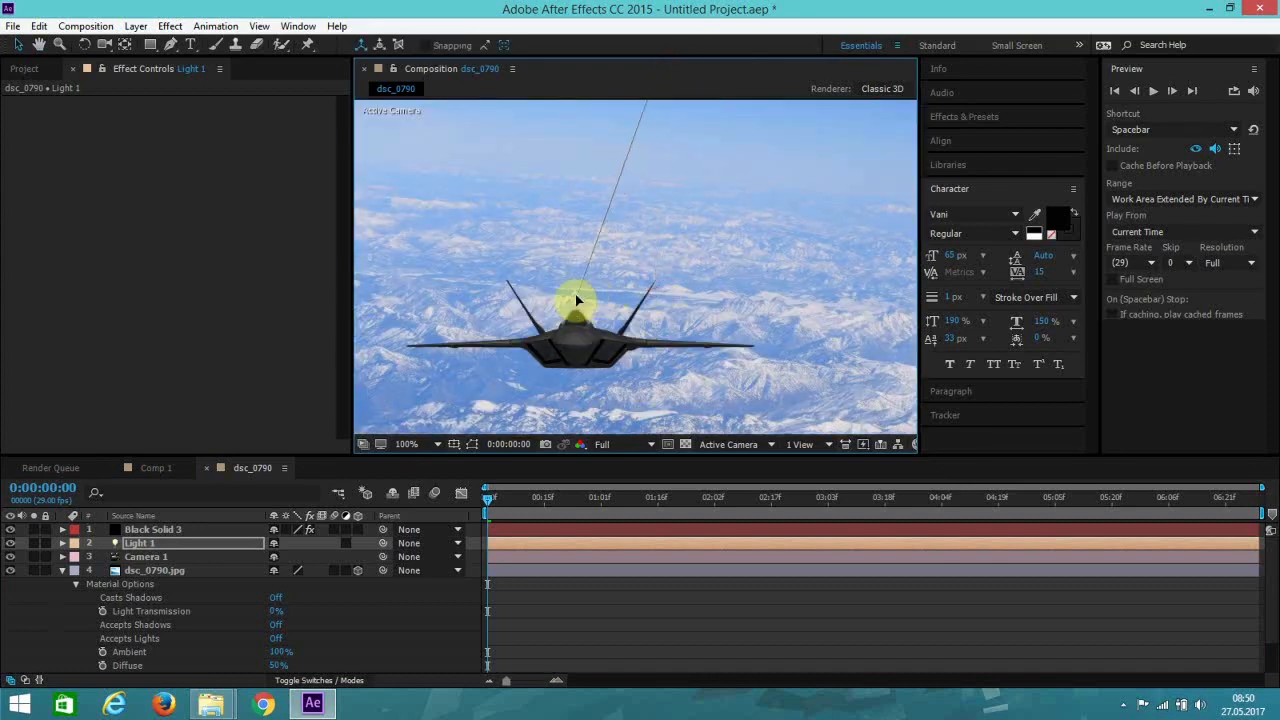
Step: Set Light 1's intensity to 349% and shift its point of interest toward the jet's left-hand wing in the view
click(62, 543)
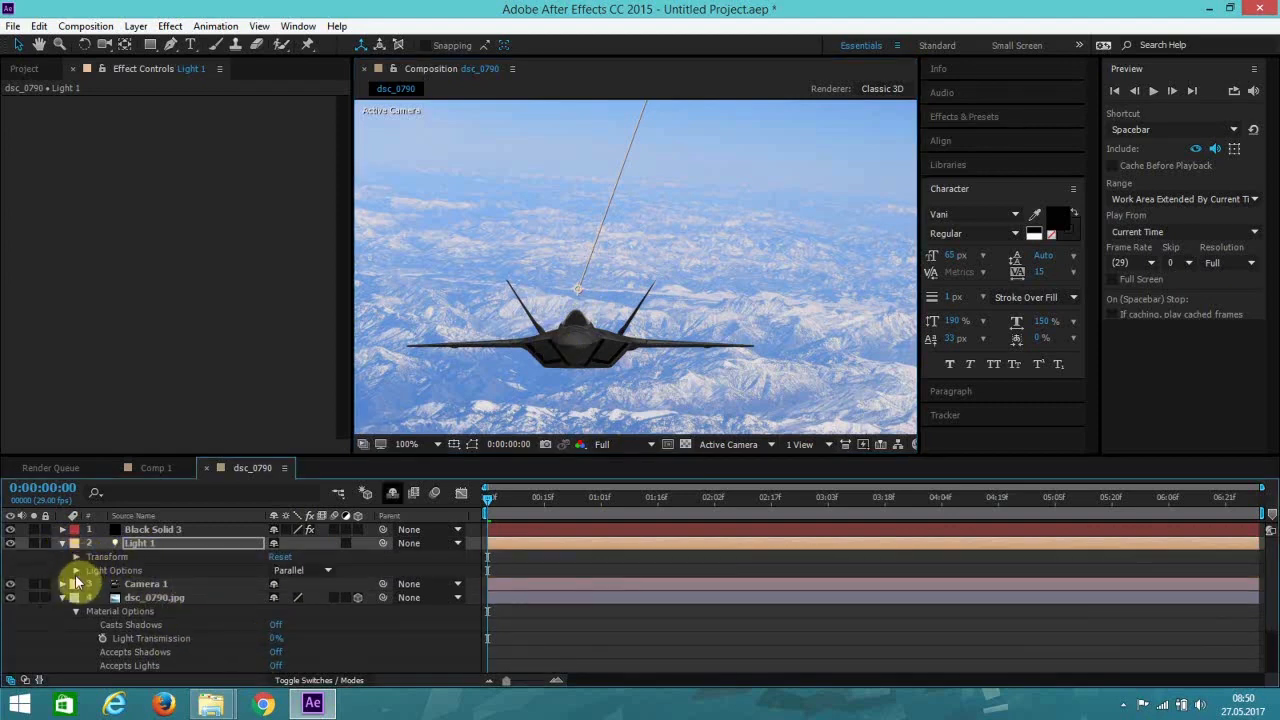
click(76, 572)
drag(282, 584, 480, 578)
drag(577, 283, 504, 312)
scroll(575, 363, down, 1)
click(906, 277)
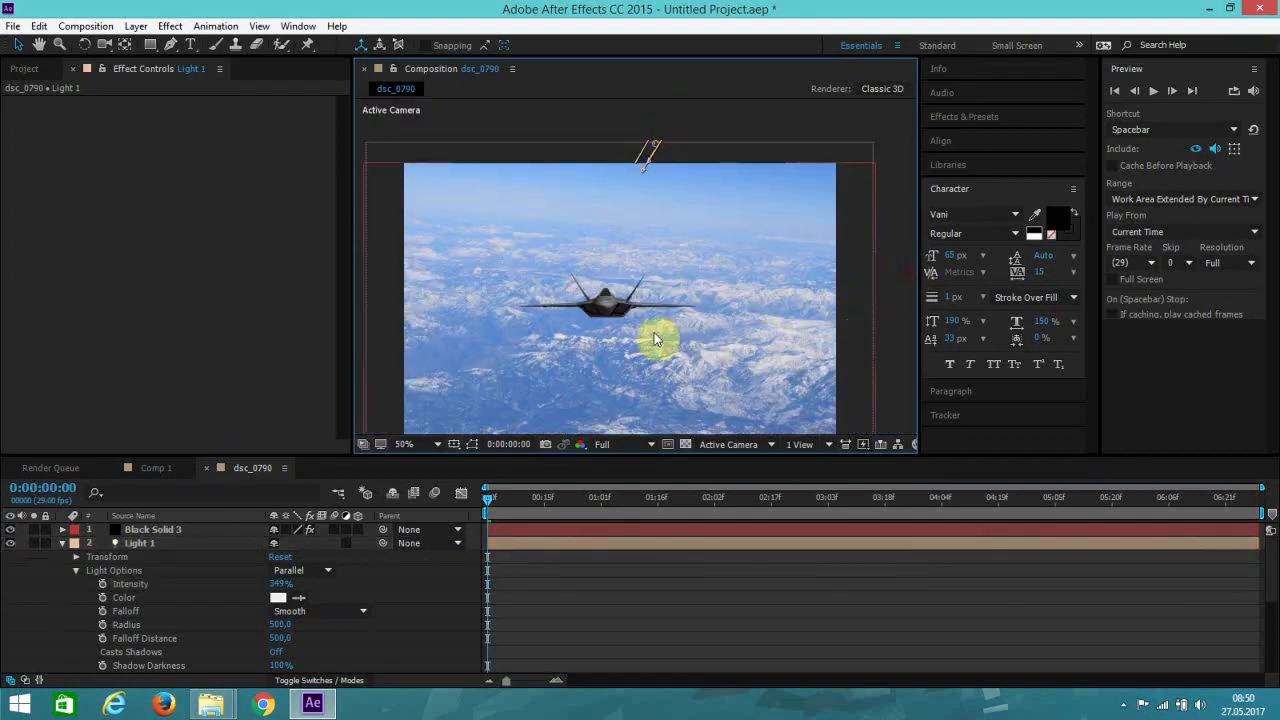
Step: Widen the composition view, fit the composition in it and collapse the Light 1 layer's properties
drag(654, 333, 661, 289)
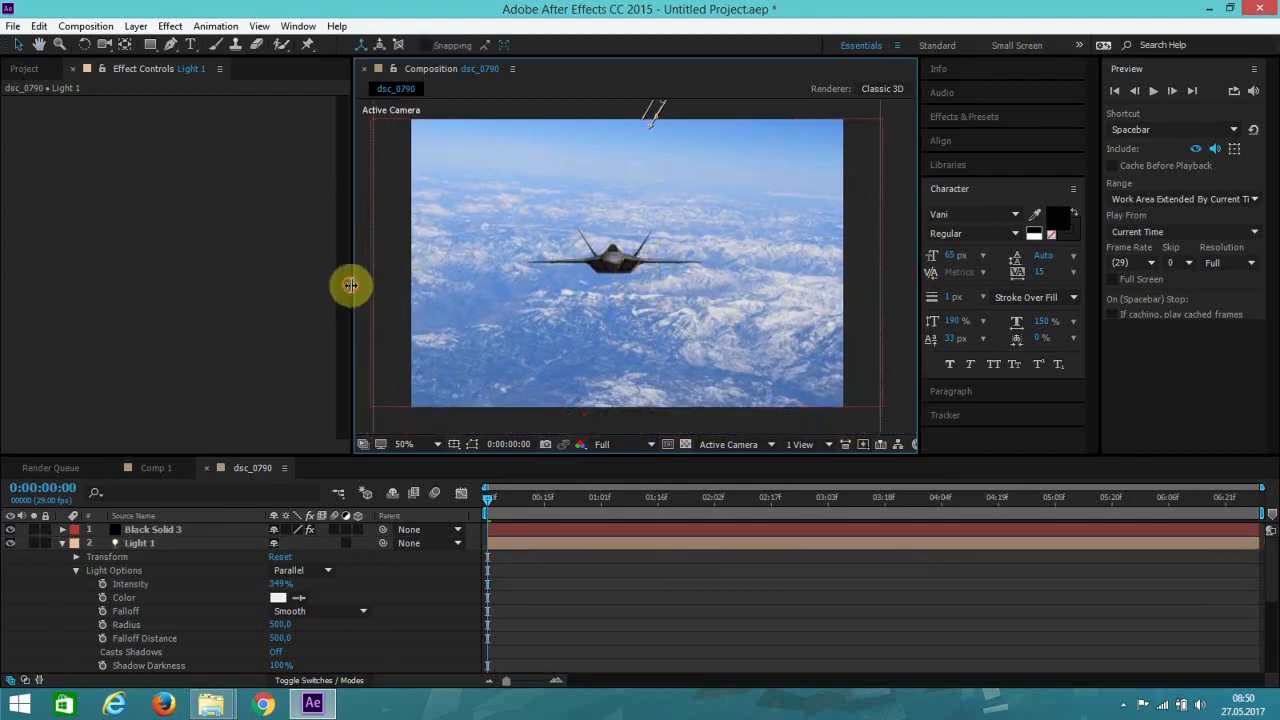
drag(350, 285, 66, 292)
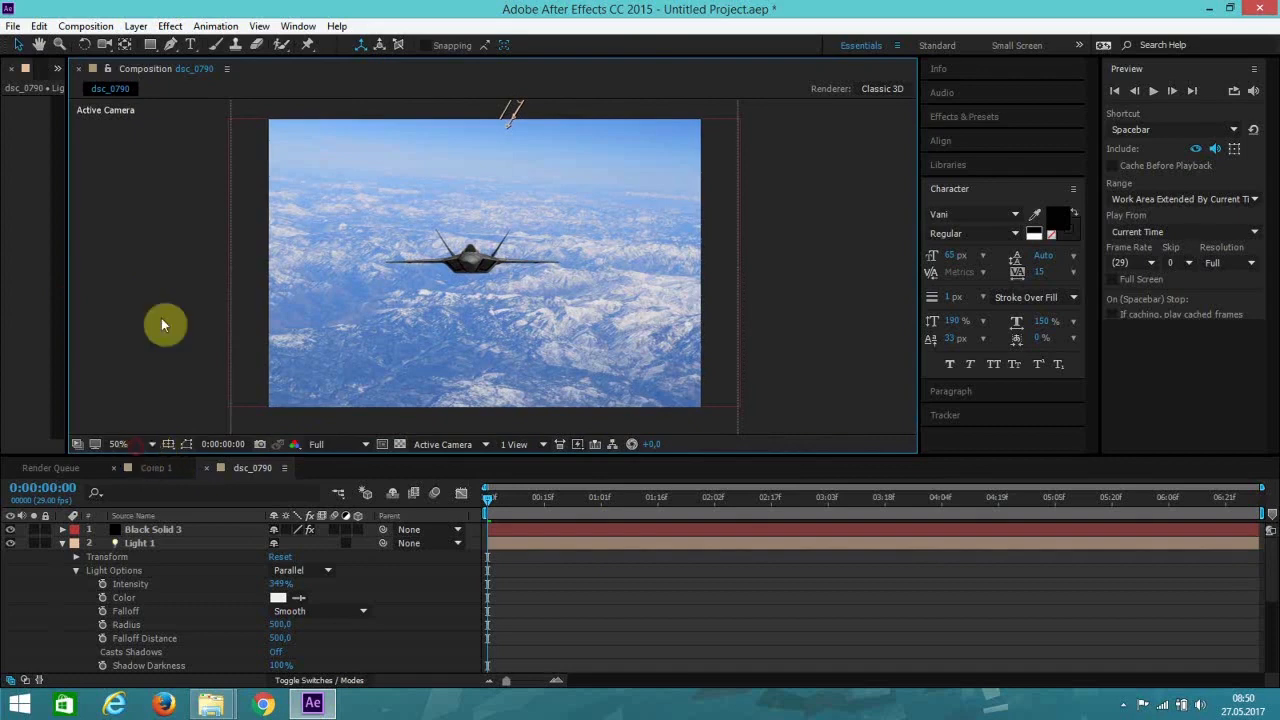
click(118, 444)
click(143, 171)
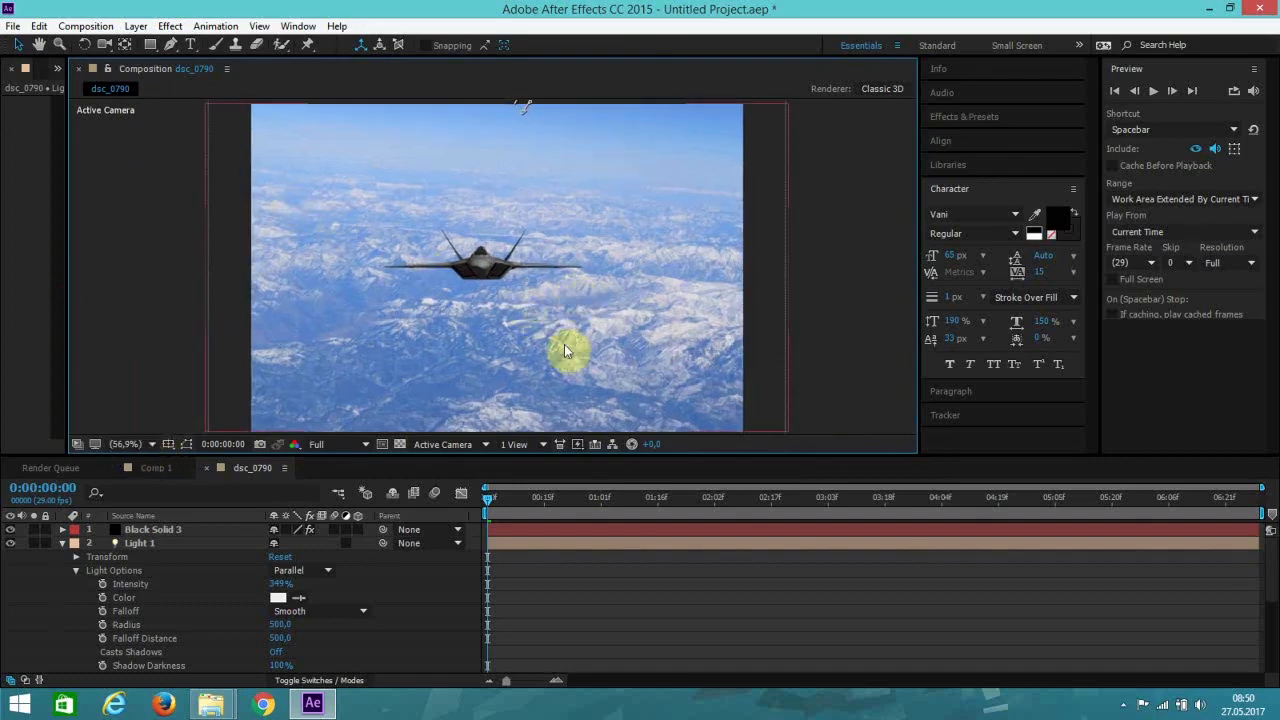
drag(565, 350, 602, 331)
click(62, 543)
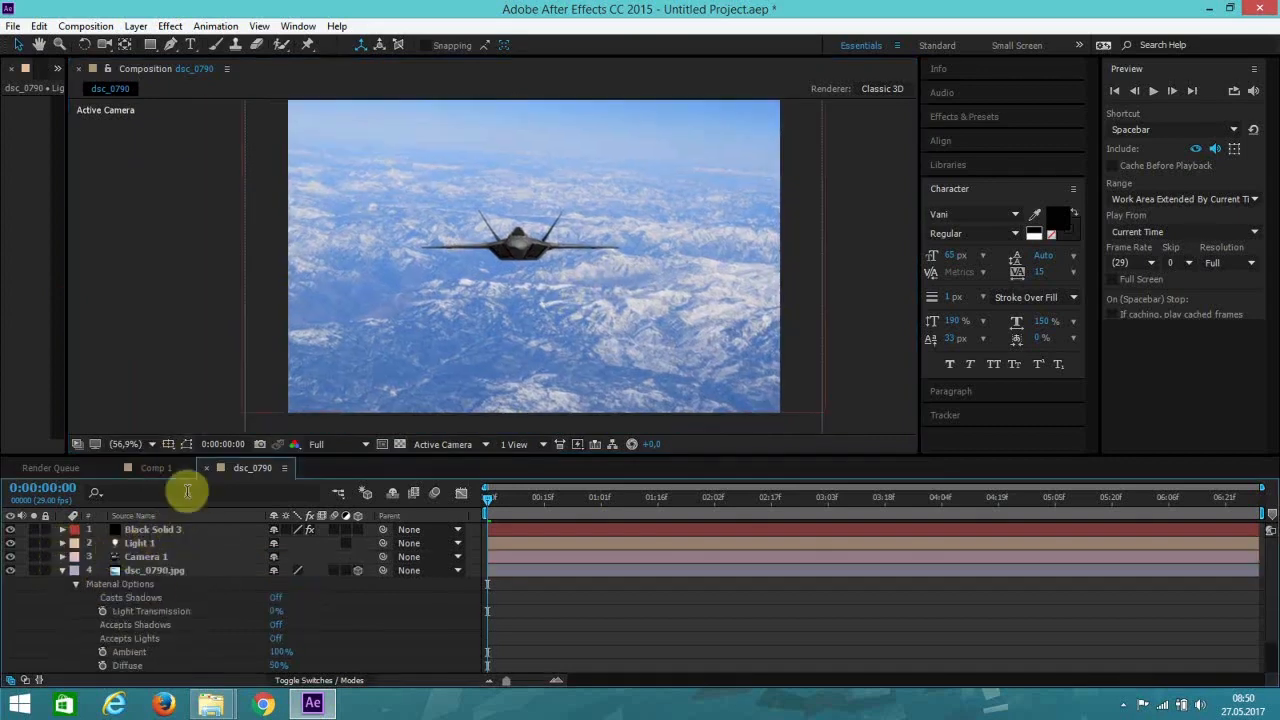
Step: Orbit the camera around the fighter jet to show its rear with the engine nozzles, at 100% magnification
click(104, 44)
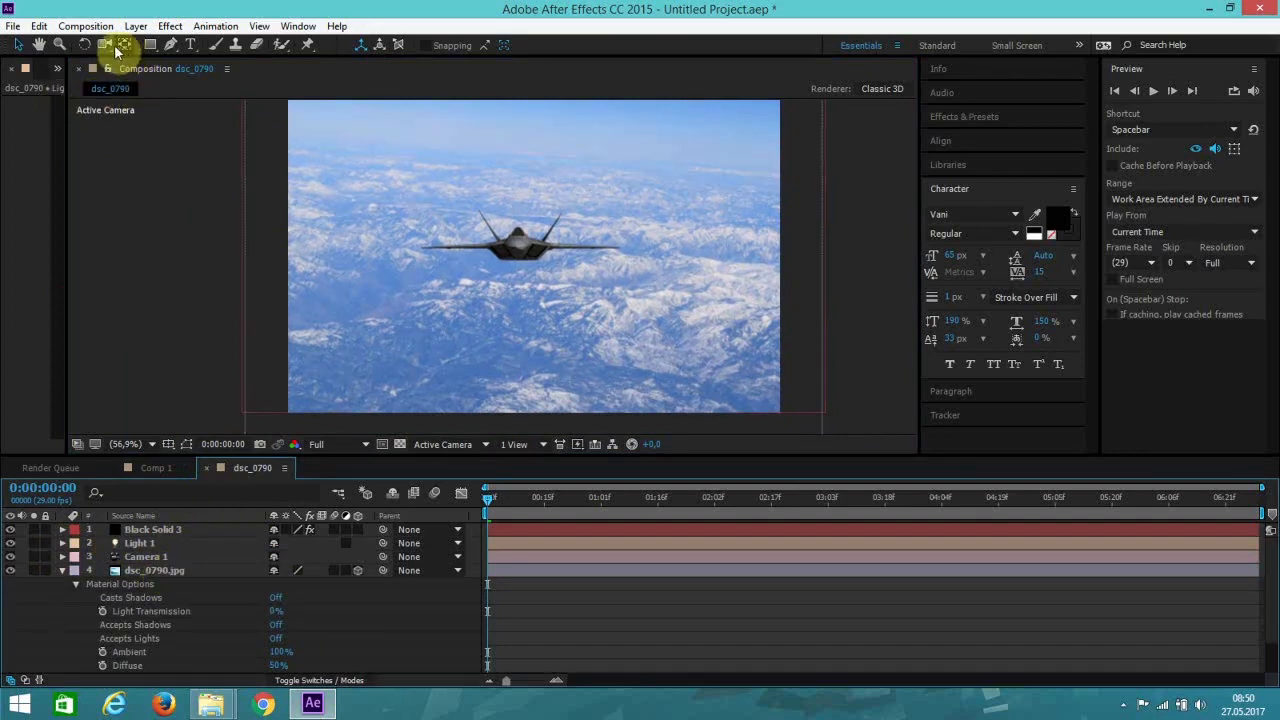
drag(554, 320, 211, 303)
click(17, 44)
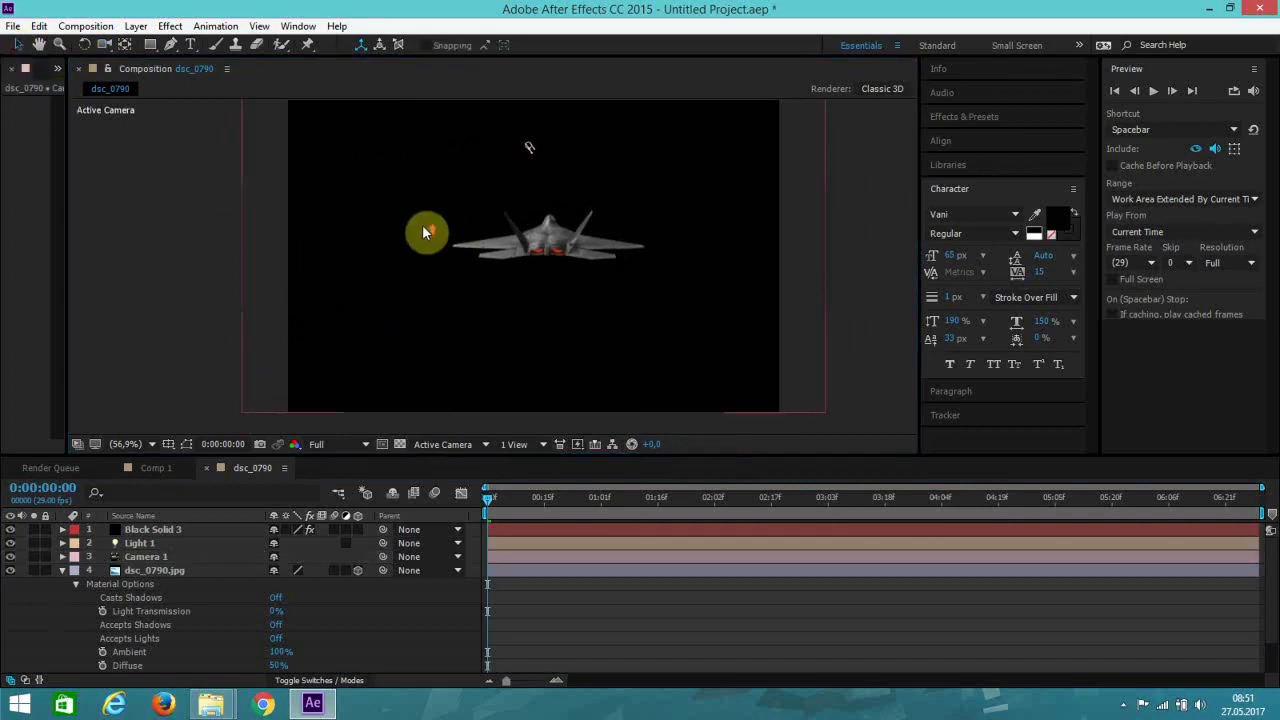
key(slash)
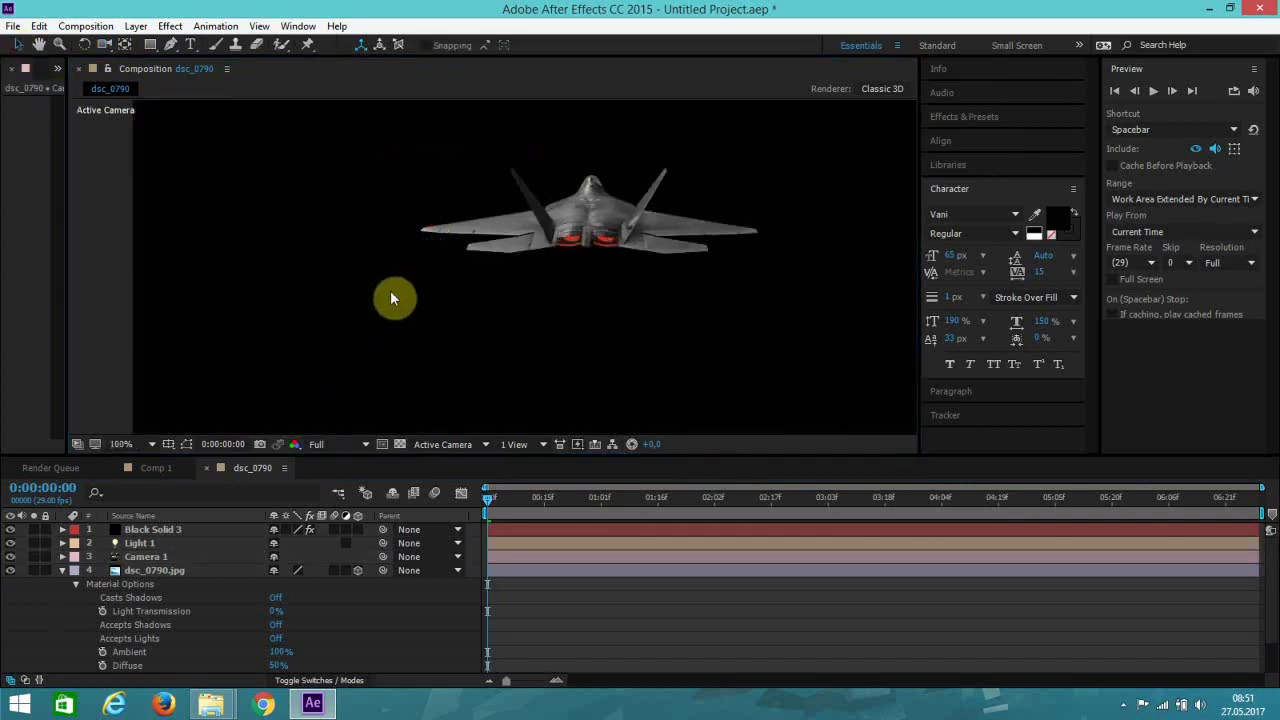
Step: Create a group null for Group 1 in the Black Solid 3 layer's Element effect
click(152, 530)
drag(65, 245, 371, 234)
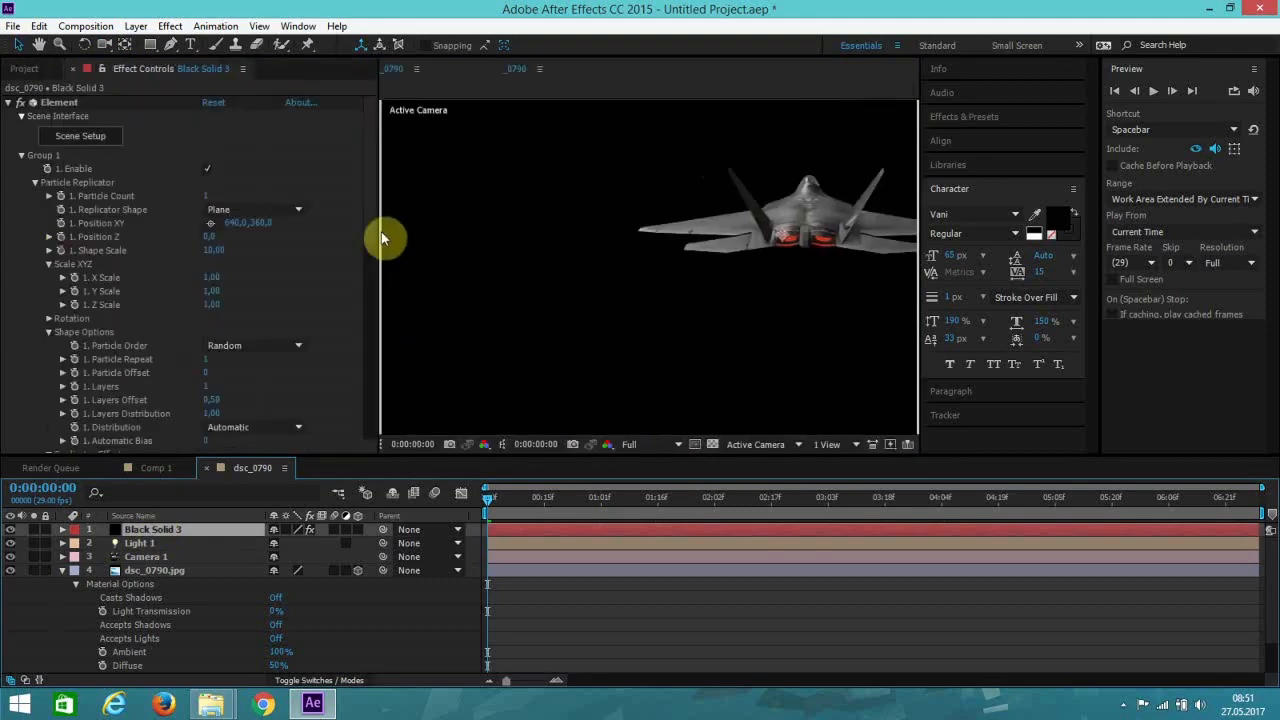
drag(424, 160, 416, 315)
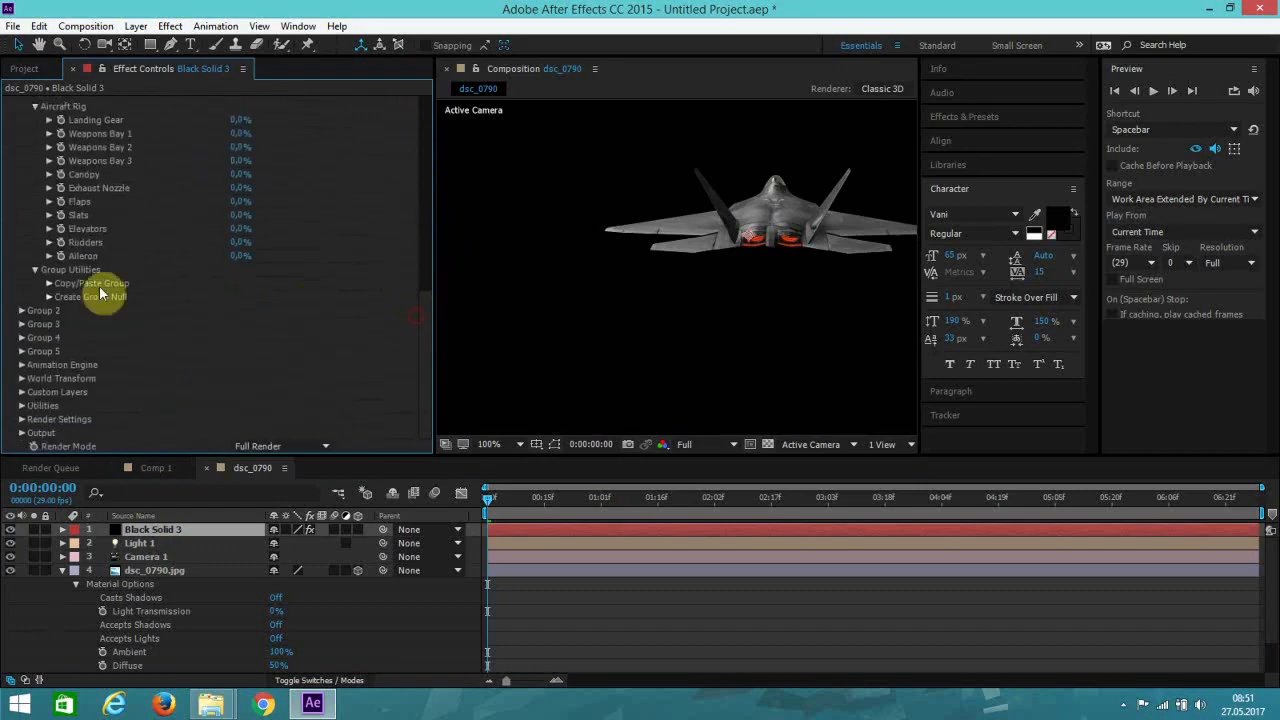
click(49, 297)
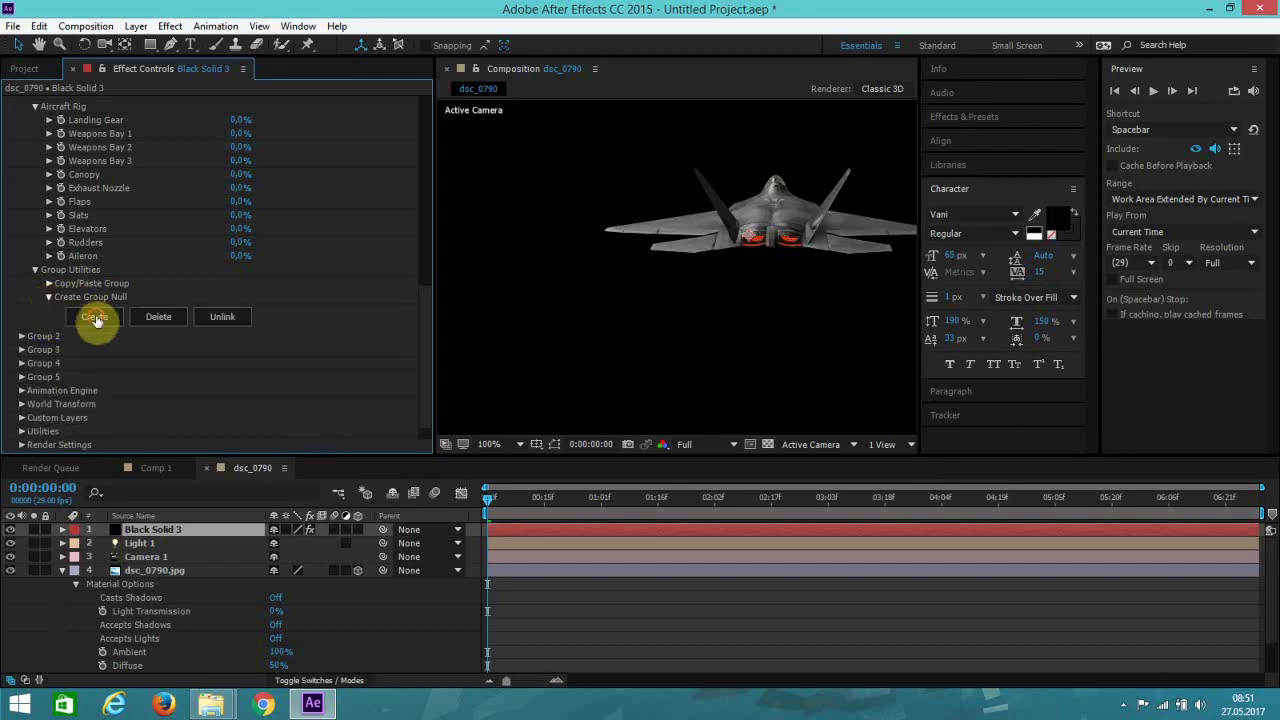
click(95, 318)
Step: Rename the new group null layer as Jet Null
click(161, 527)
right_click(176, 540)
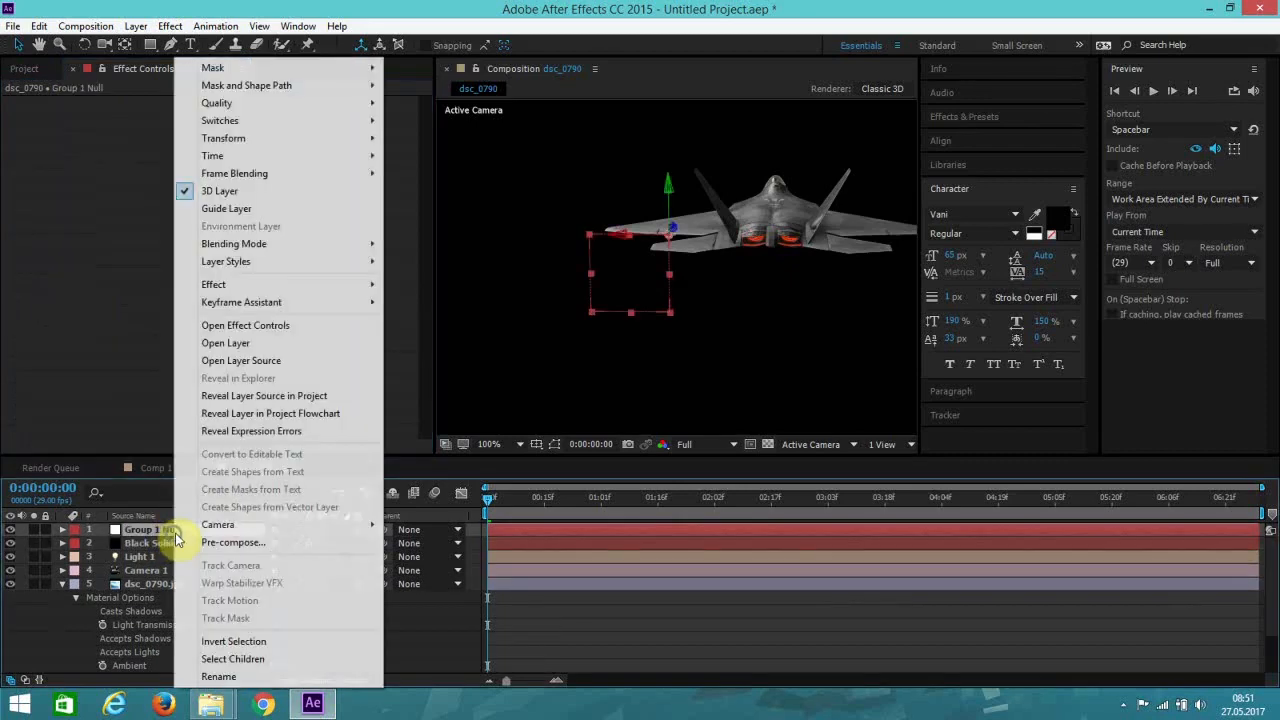
click(220, 676)
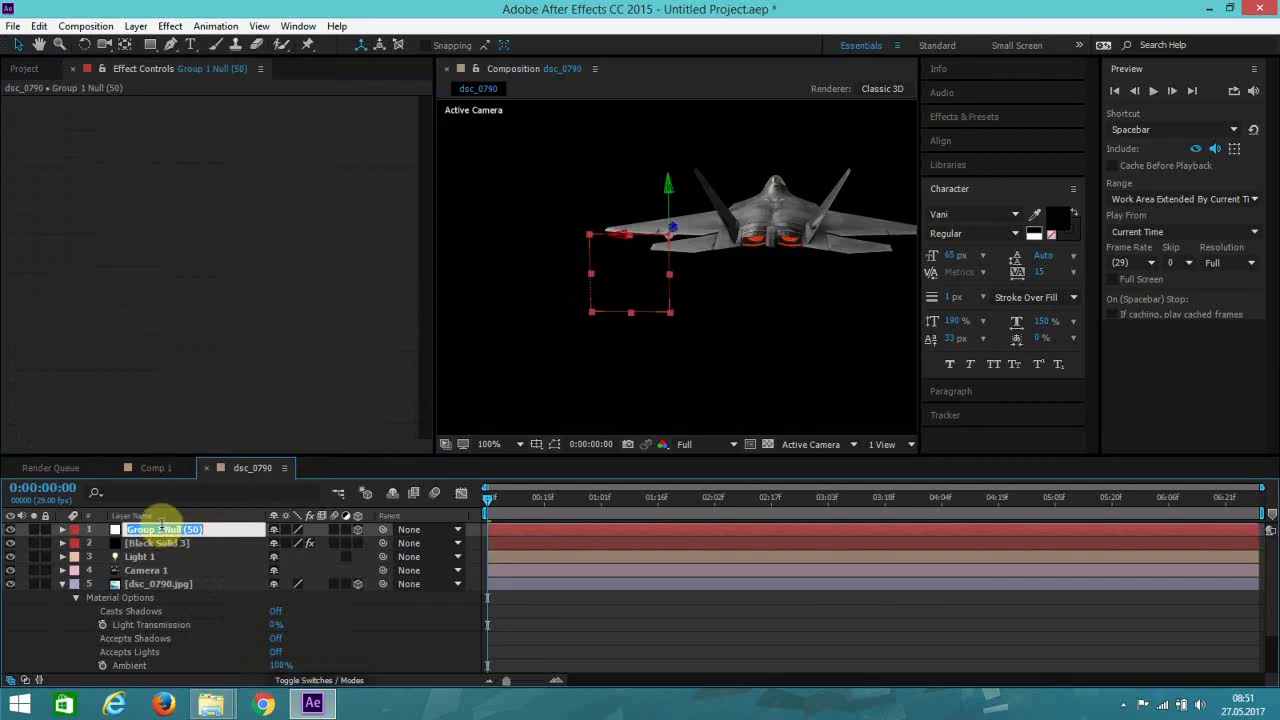
drag(161, 527, 55, 562)
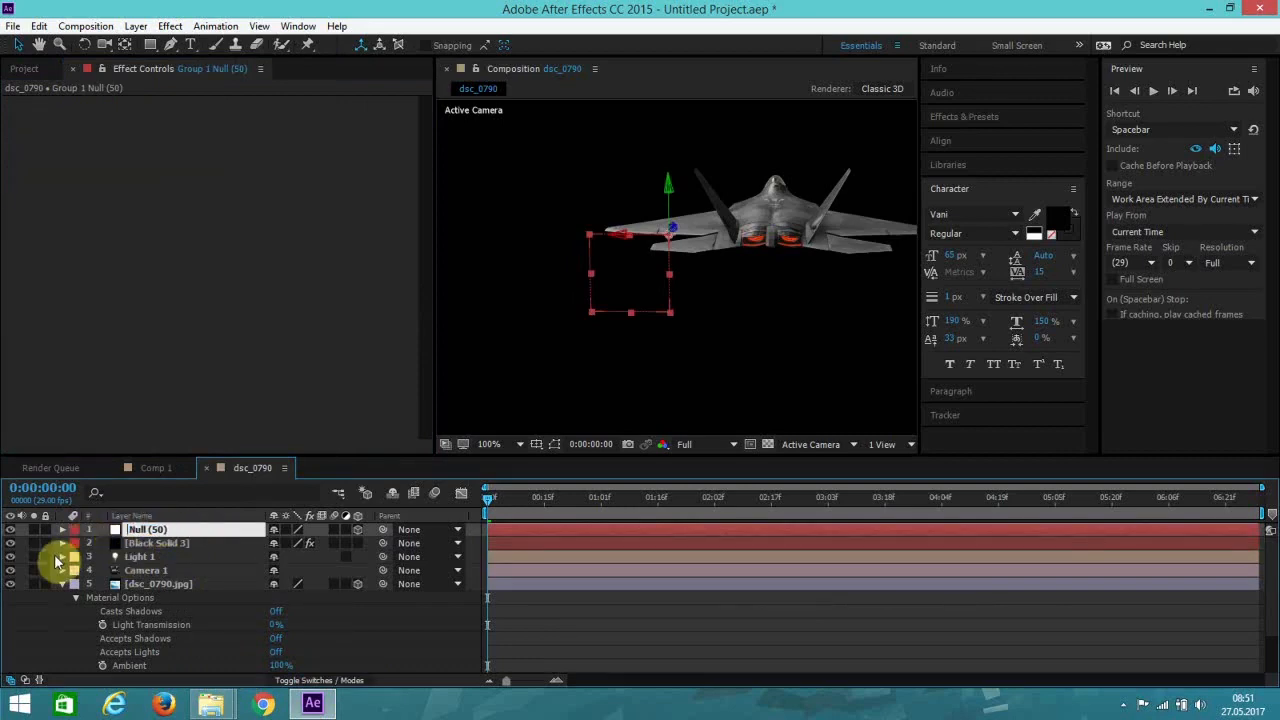
text(Jet)
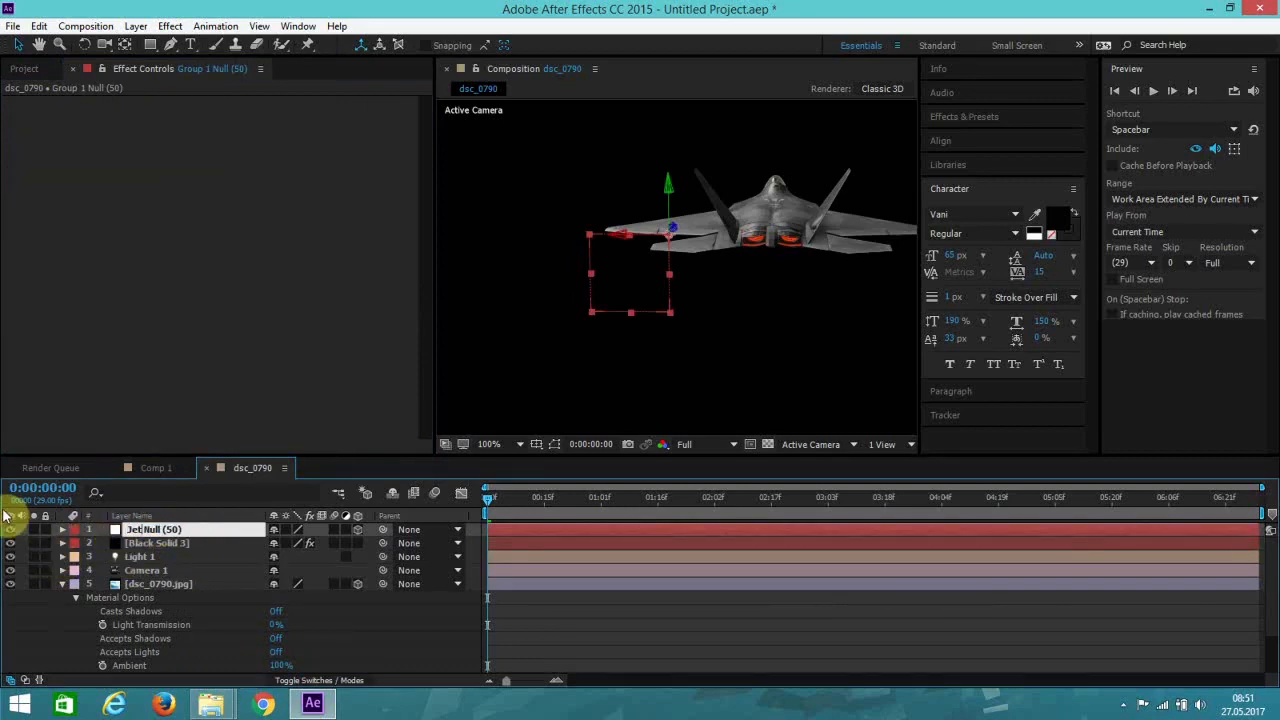
click(147, 522)
drag(163, 528, 227, 541)
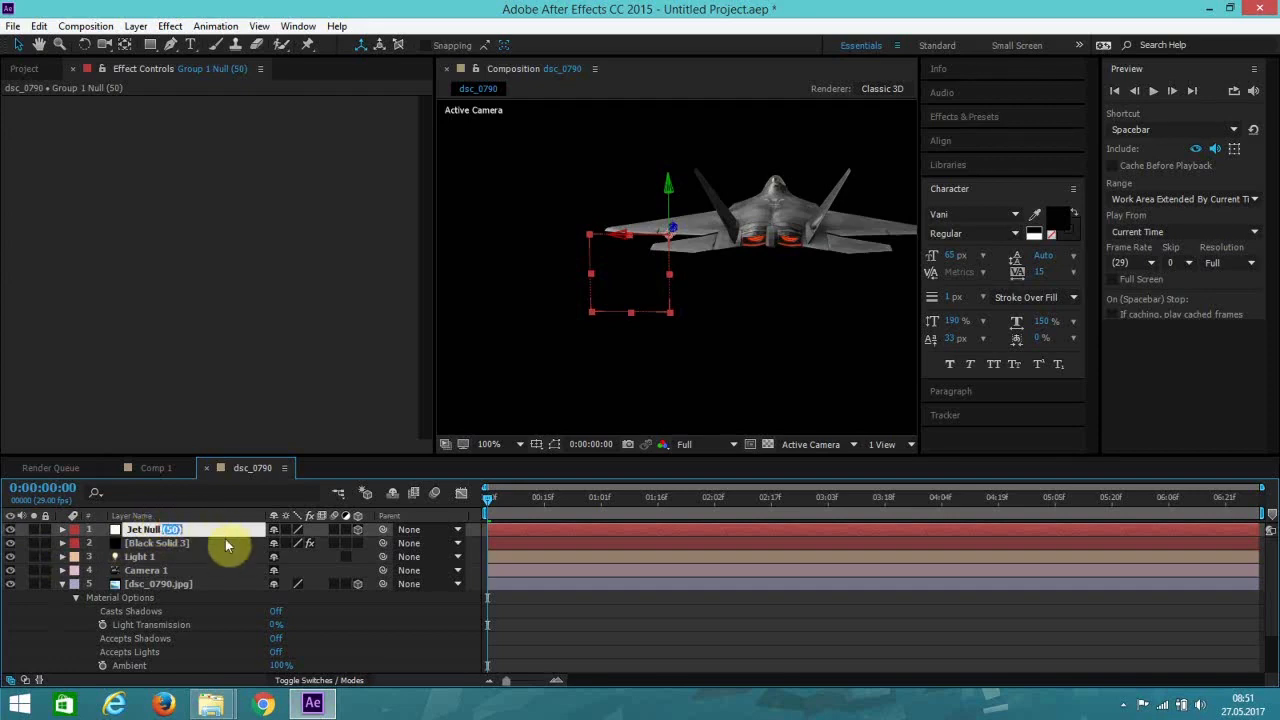
key(BackSpace)
Step: Rename the Black Solid 3 layer as E3D
click(180, 545)
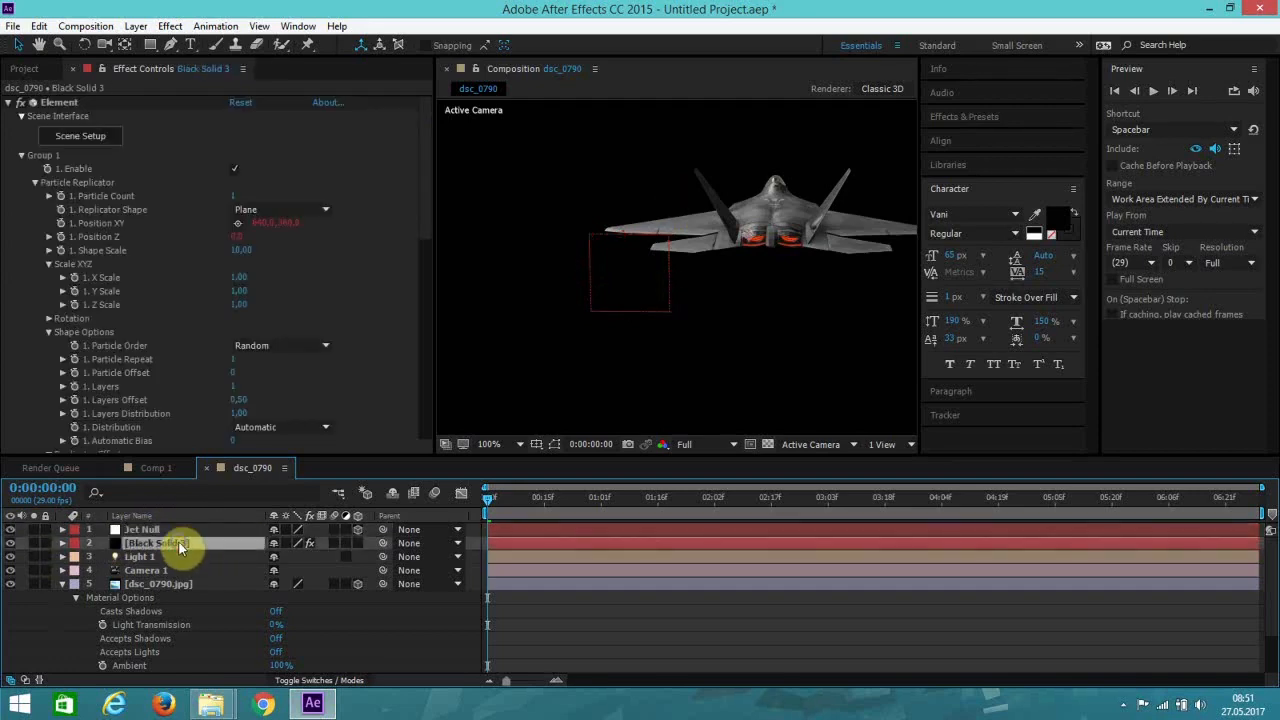
right_click(178, 541)
click(225, 676)
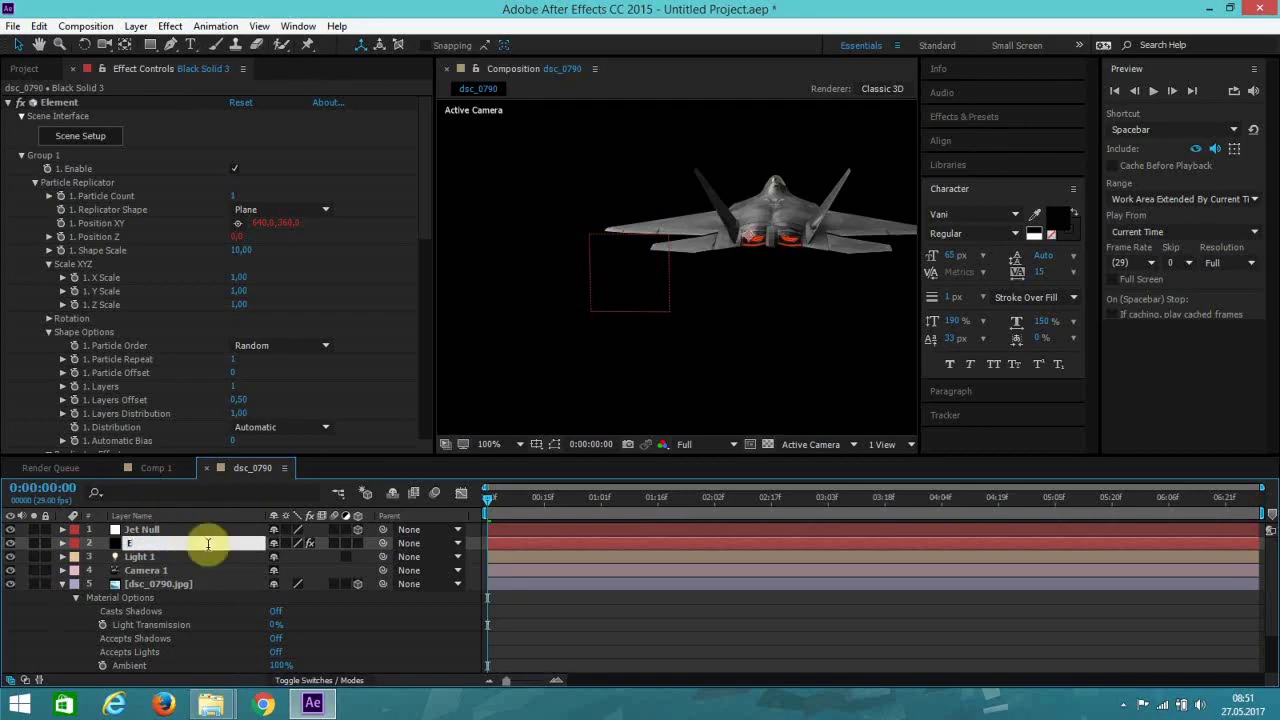
key(Return)
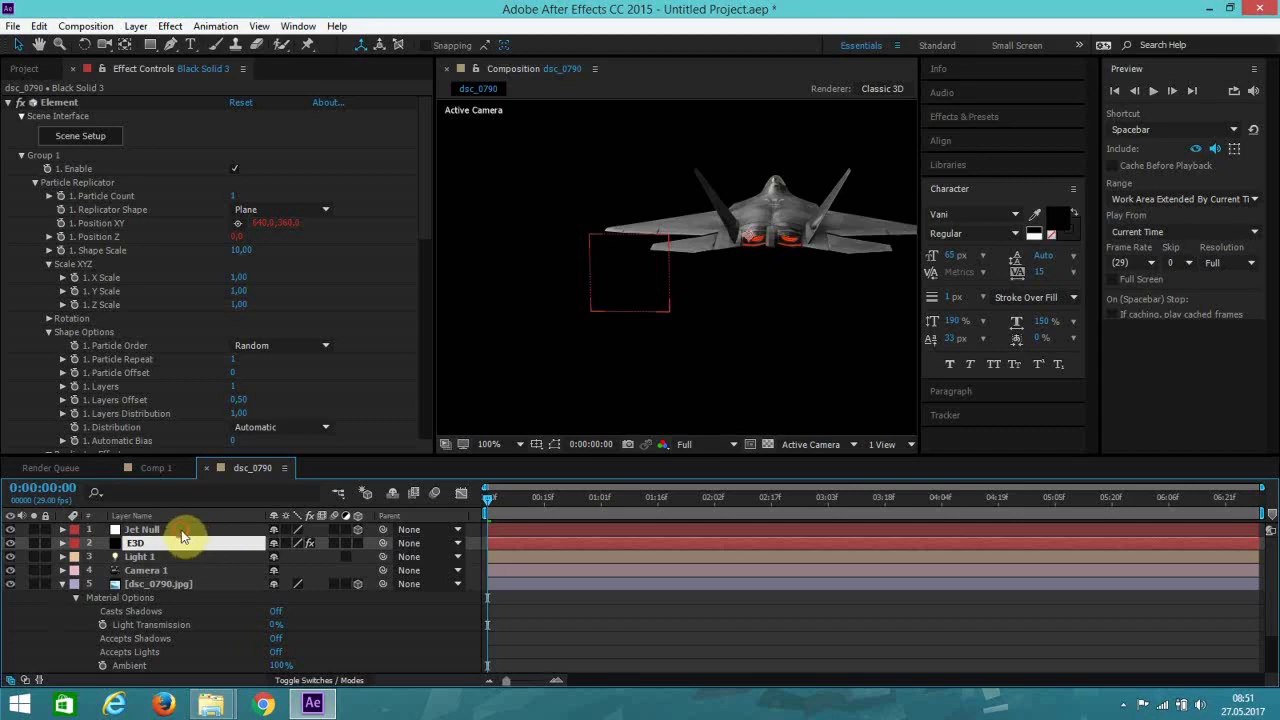
click(181, 531)
click(151, 543)
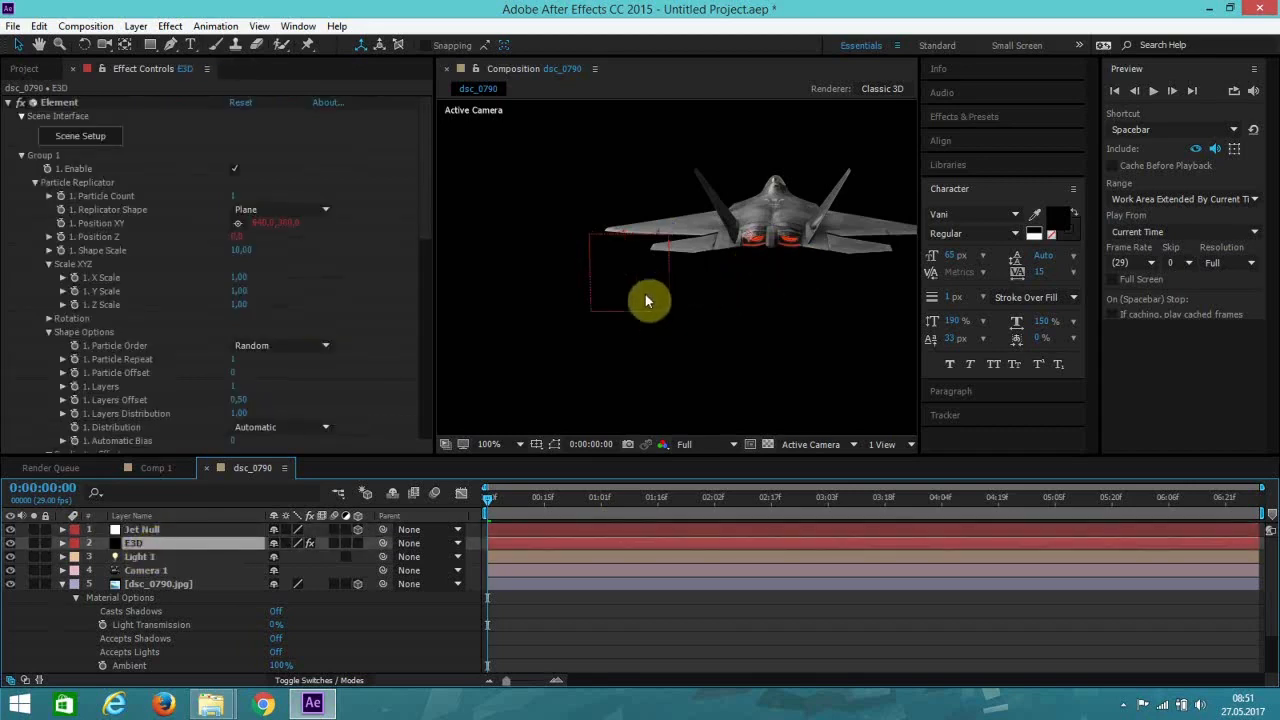
Step: Try moving the Jet Null layer in the composition, and collapse the dsc_0790.jpg layer's properties
click(200, 528)
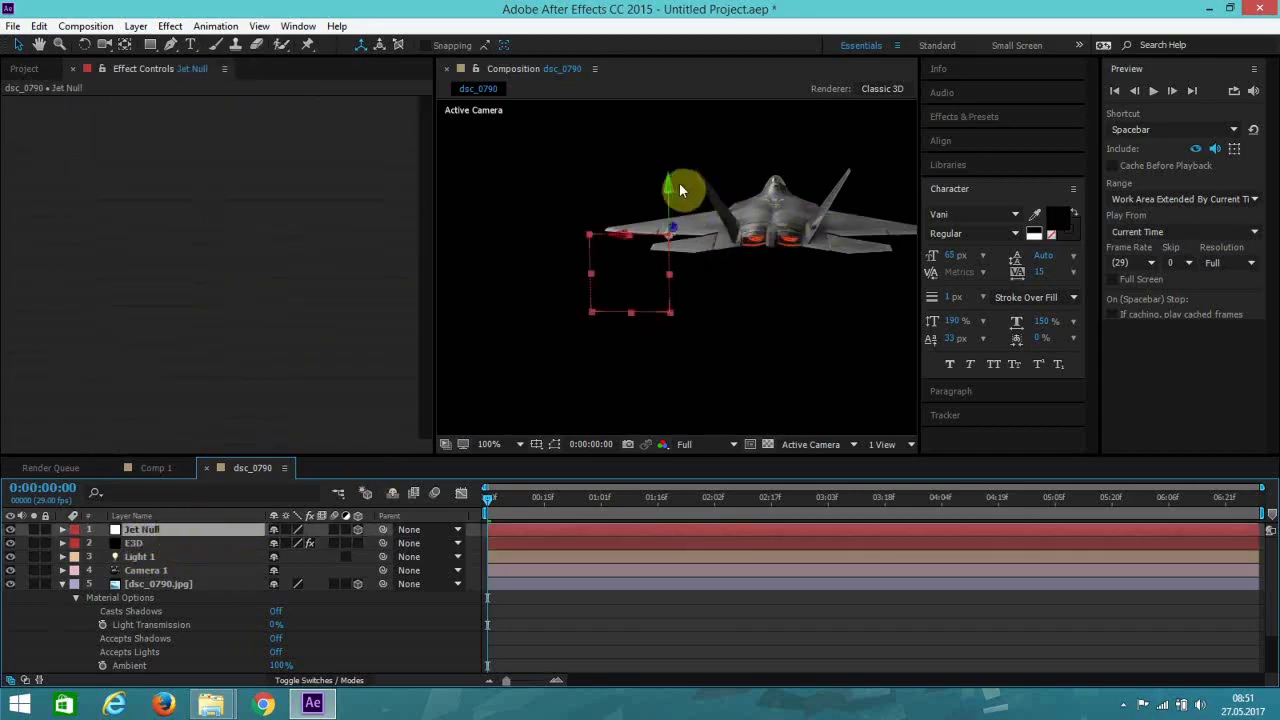
drag(668, 185, 730, 221)
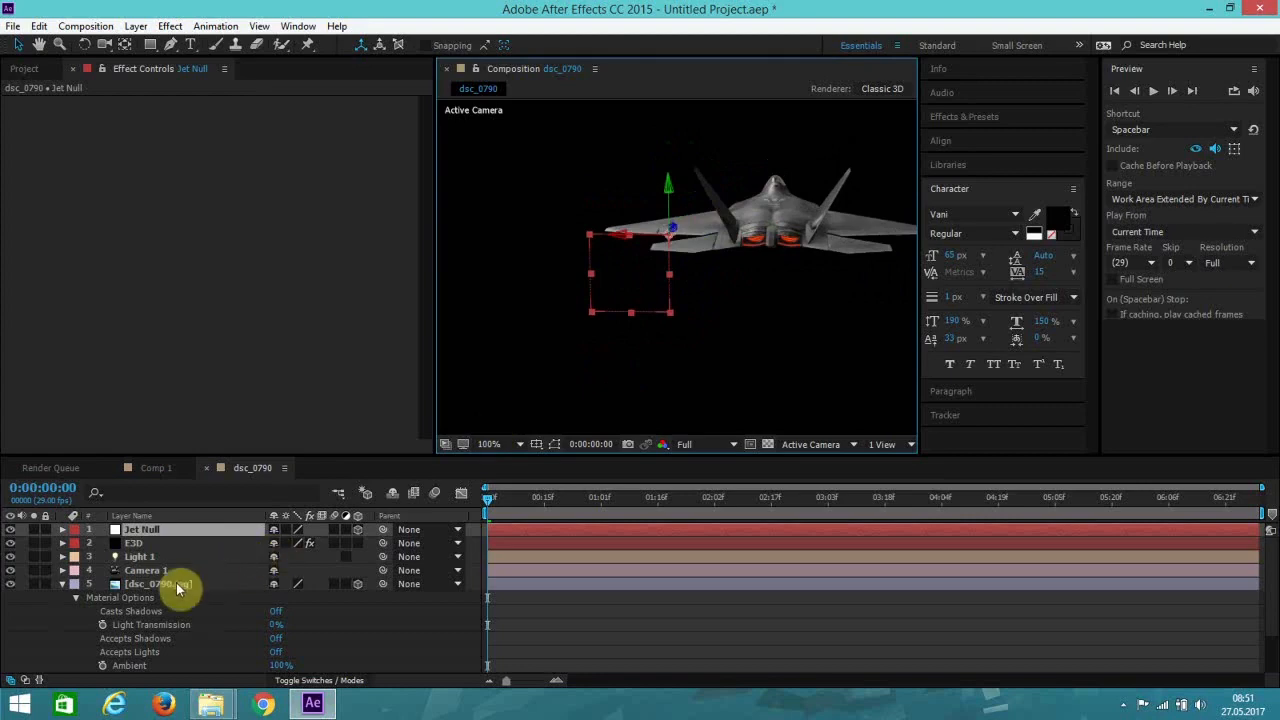
click(63, 583)
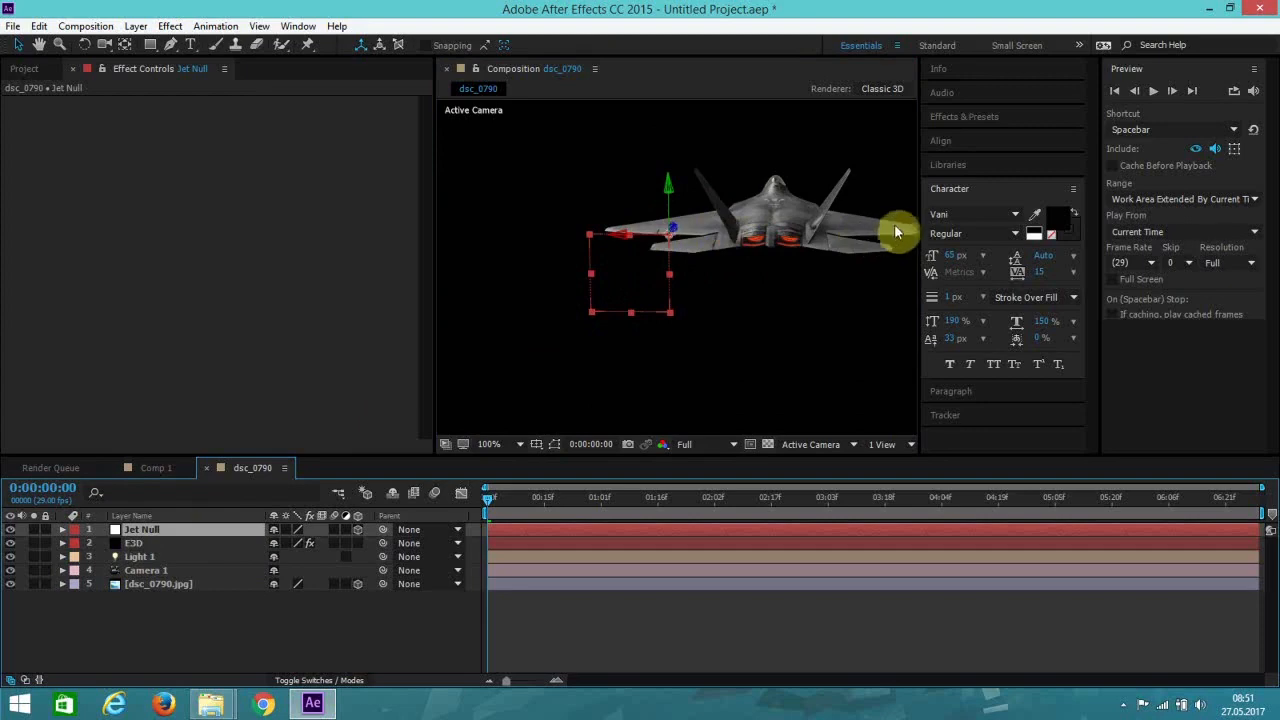
Step: Reveal the Generate 3D Position controls in the Utilities section of the E3D layer's Element effect
click(134, 30)
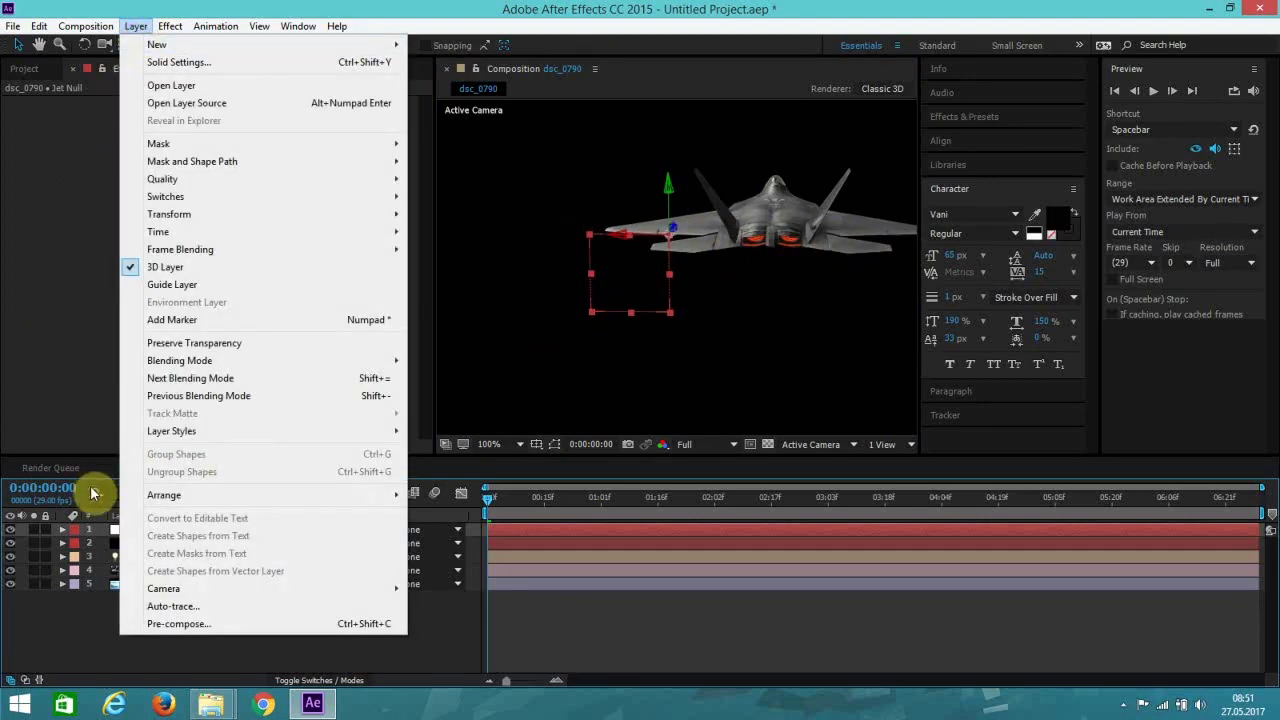
click(106, 549)
click(132, 545)
drag(420, 149, 428, 173)
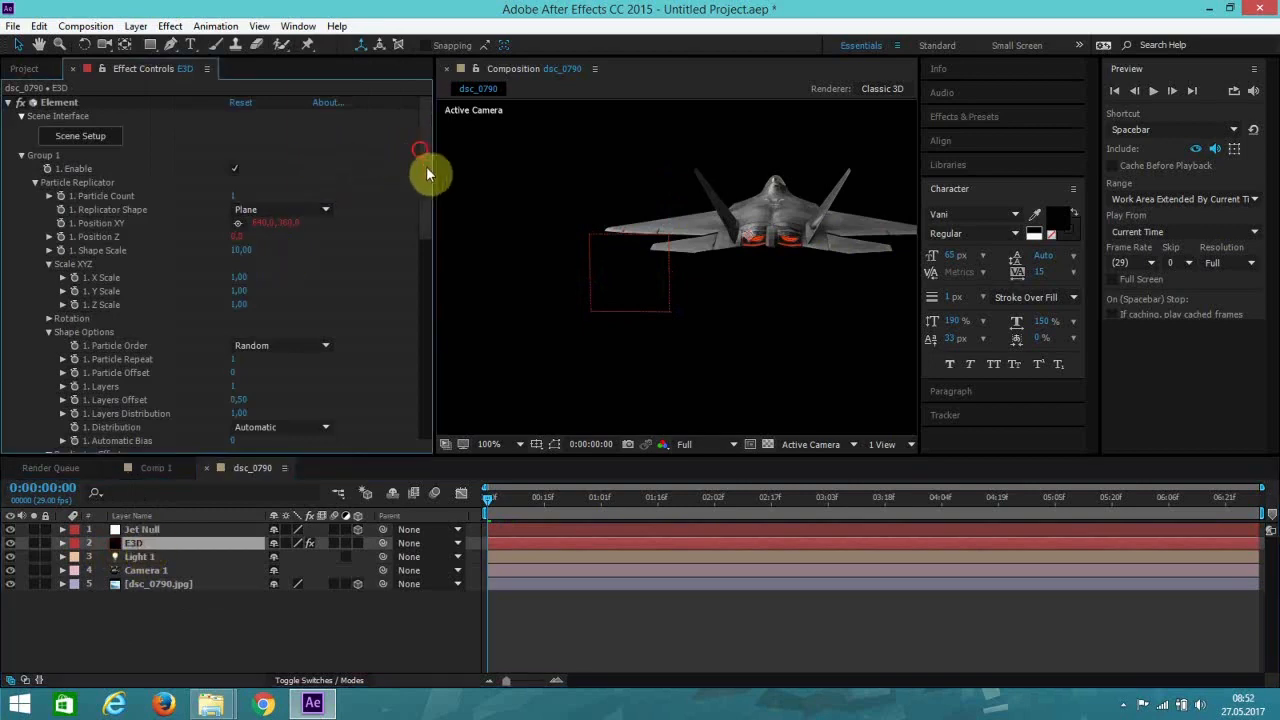
scroll(408, 338, down, 15)
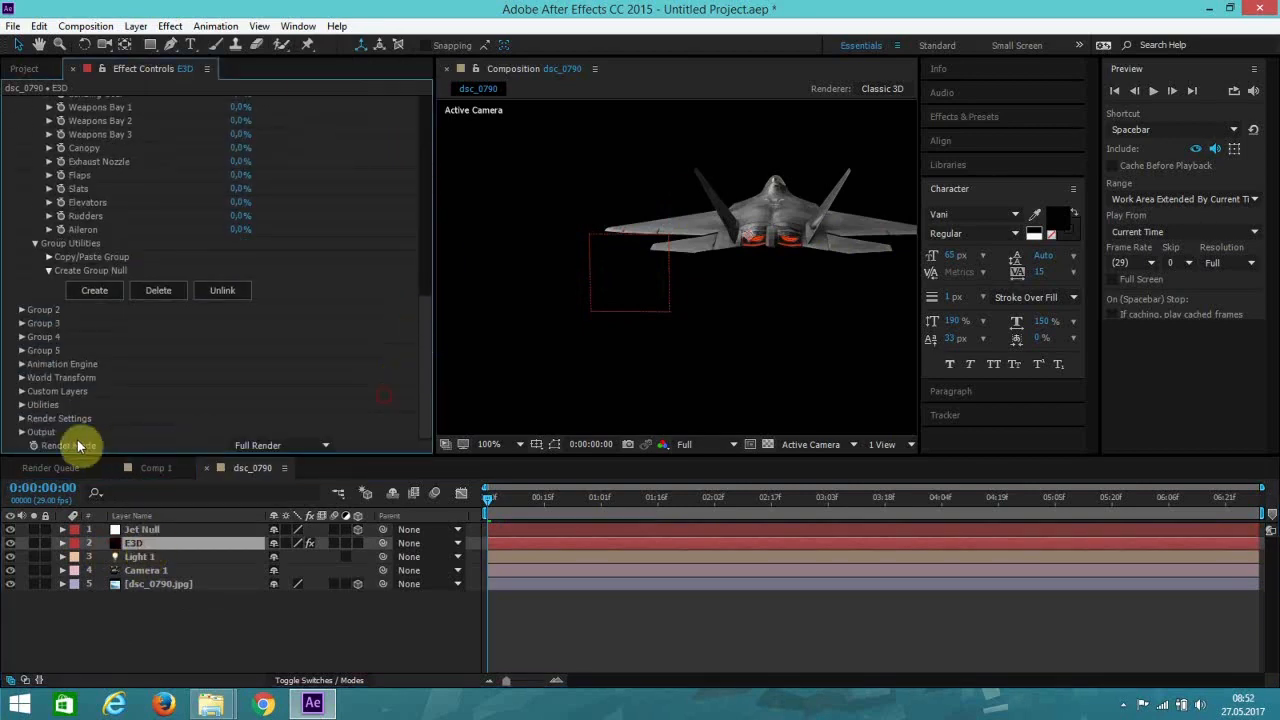
click(21, 405)
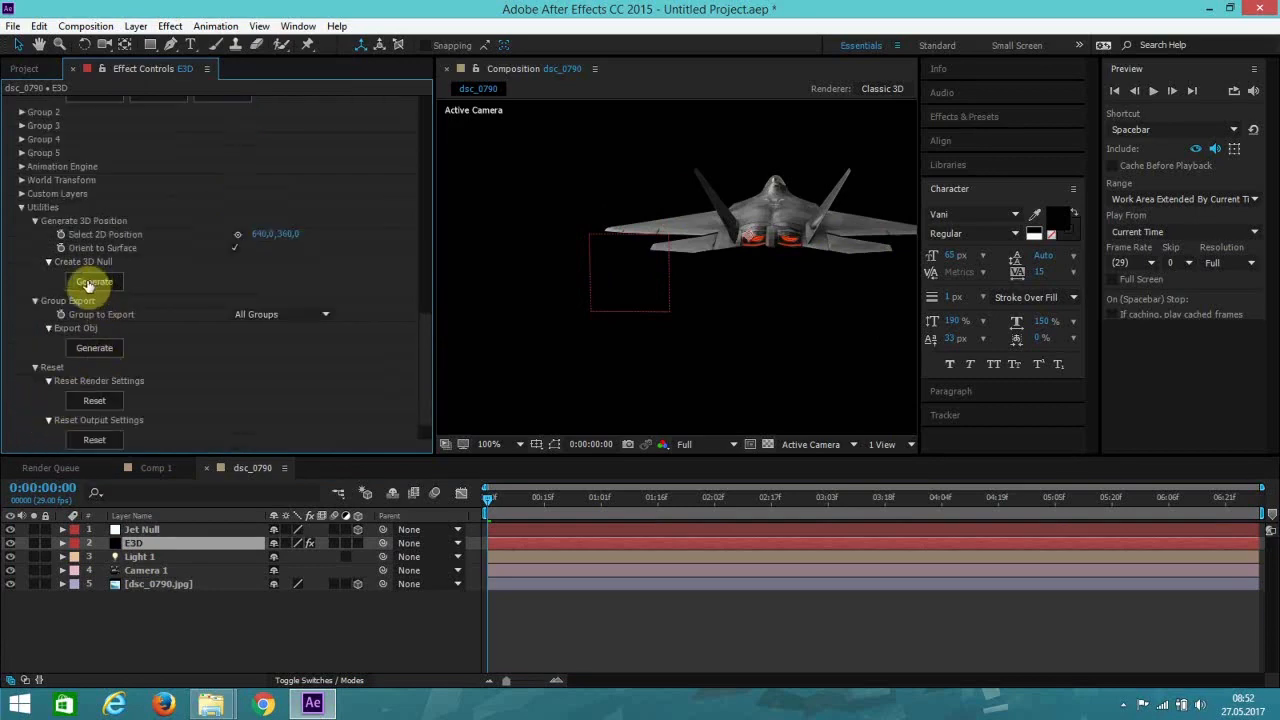
Step: Try setting the 2D position at 485, 355 and at 835, 359 on the jet's wings and generating a 3D null
click(238, 234)
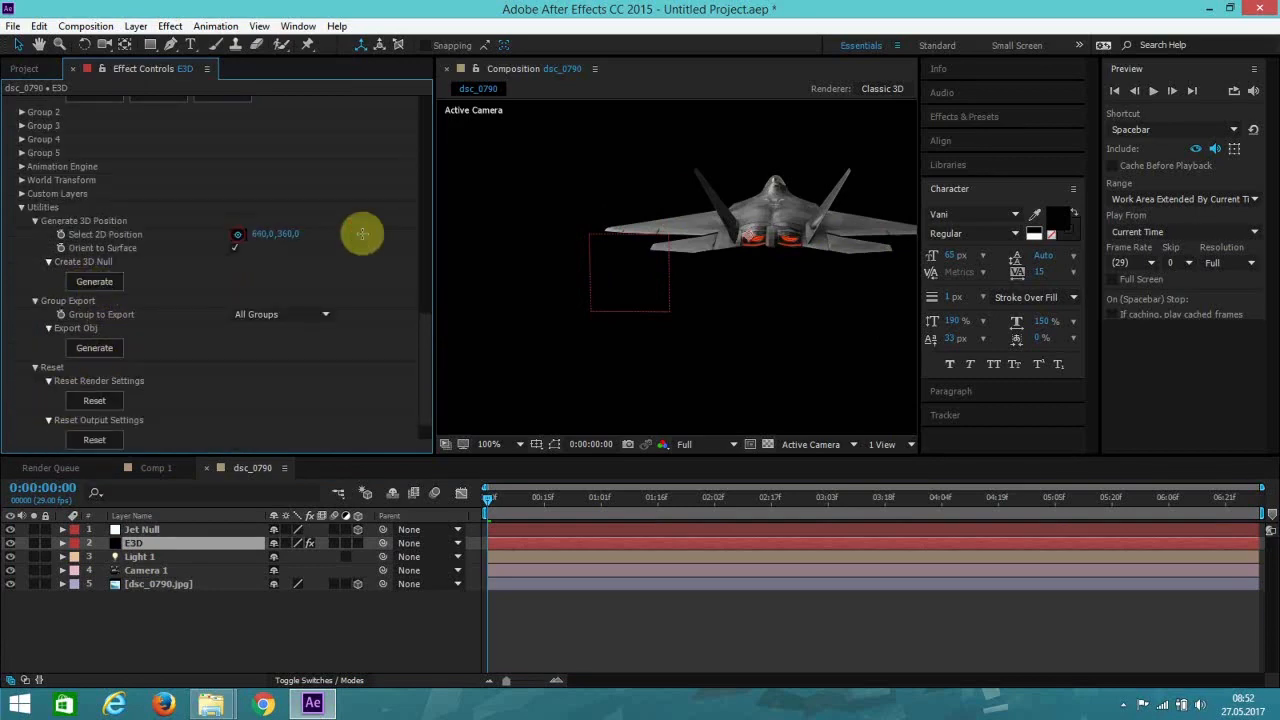
click(624, 231)
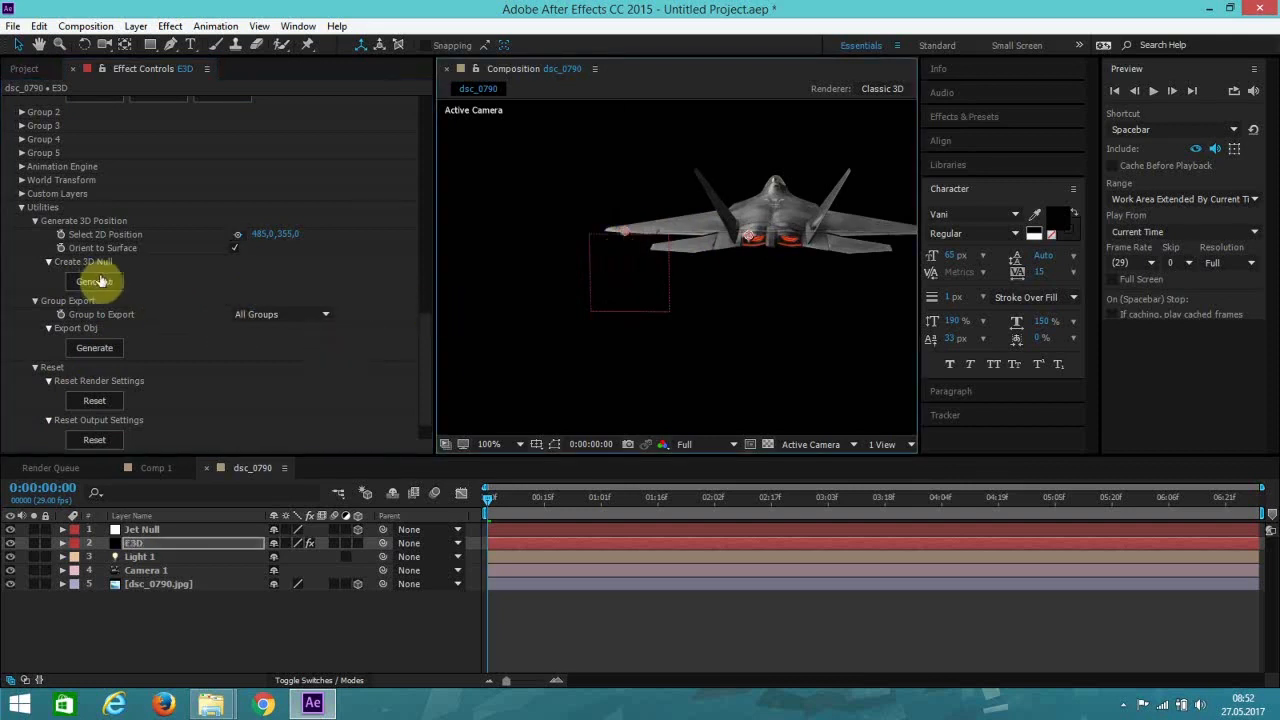
click(238, 234)
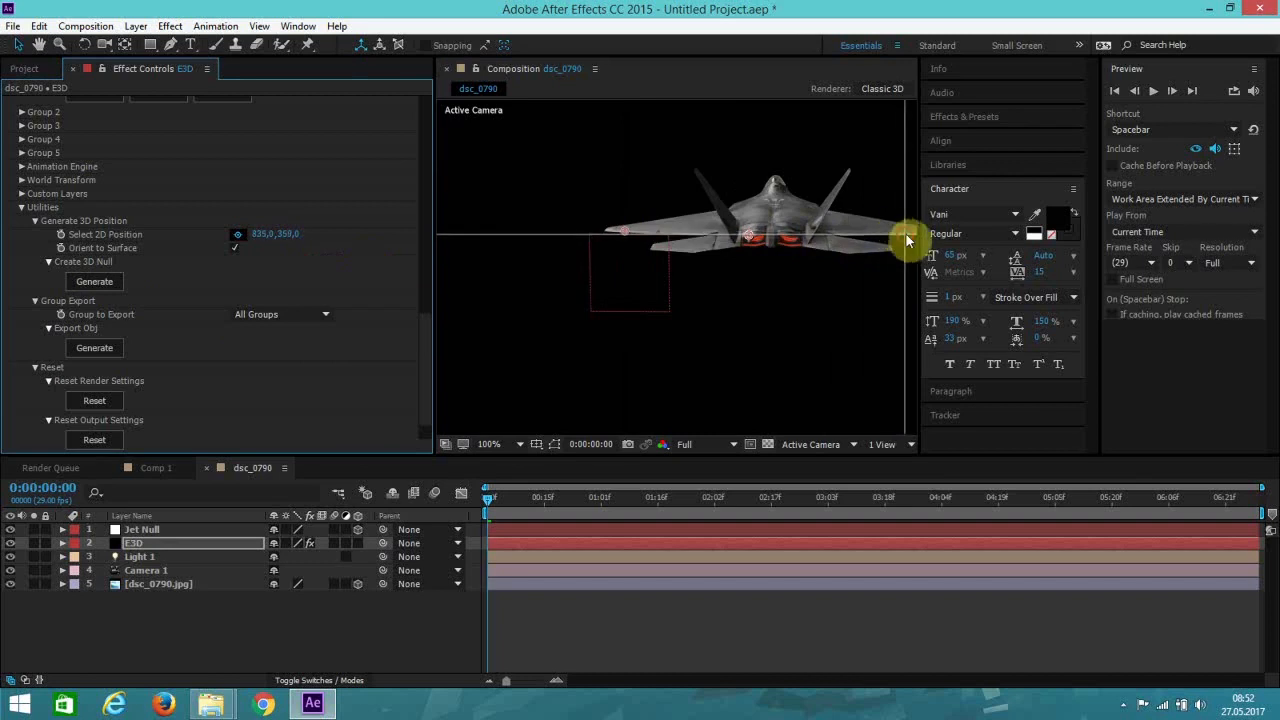
click(906, 234)
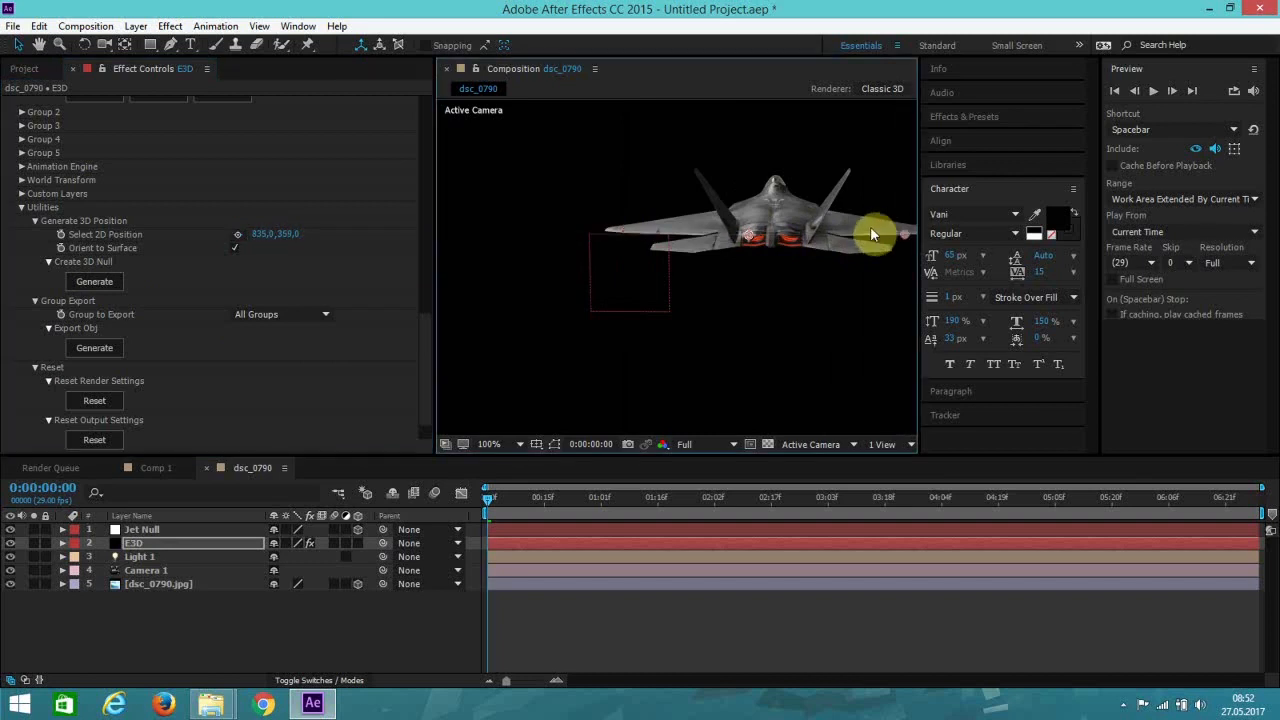
click(90, 284)
click(639, 362)
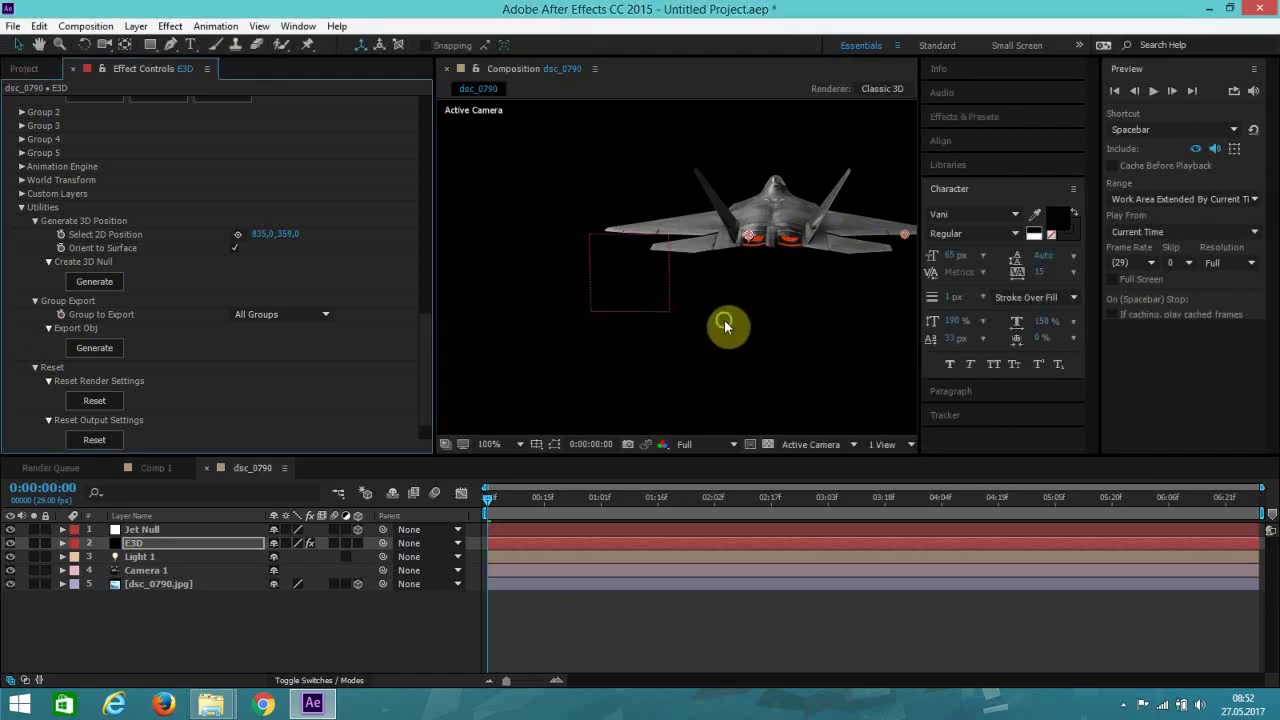
Step: Place the Element 2D position on the jet's wing at 504, 357 and generate a 3D null there
drag(724, 320, 632, 307)
click(244, 236)
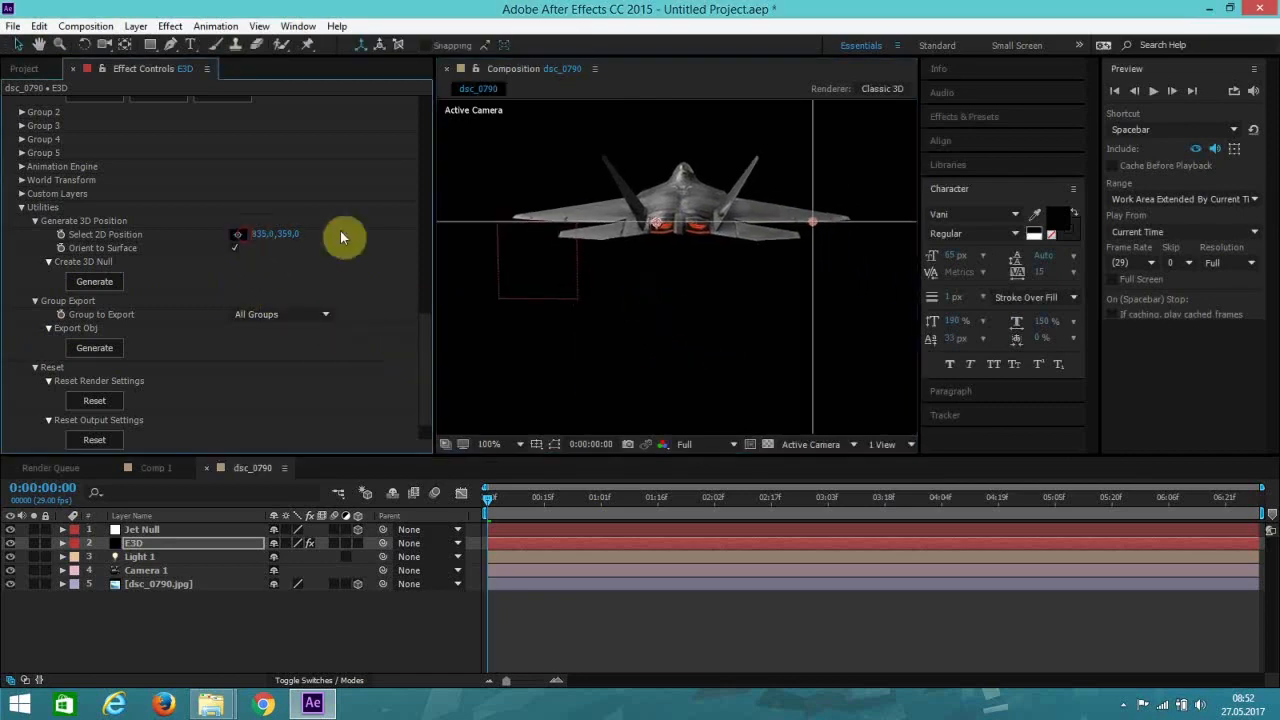
click(547, 219)
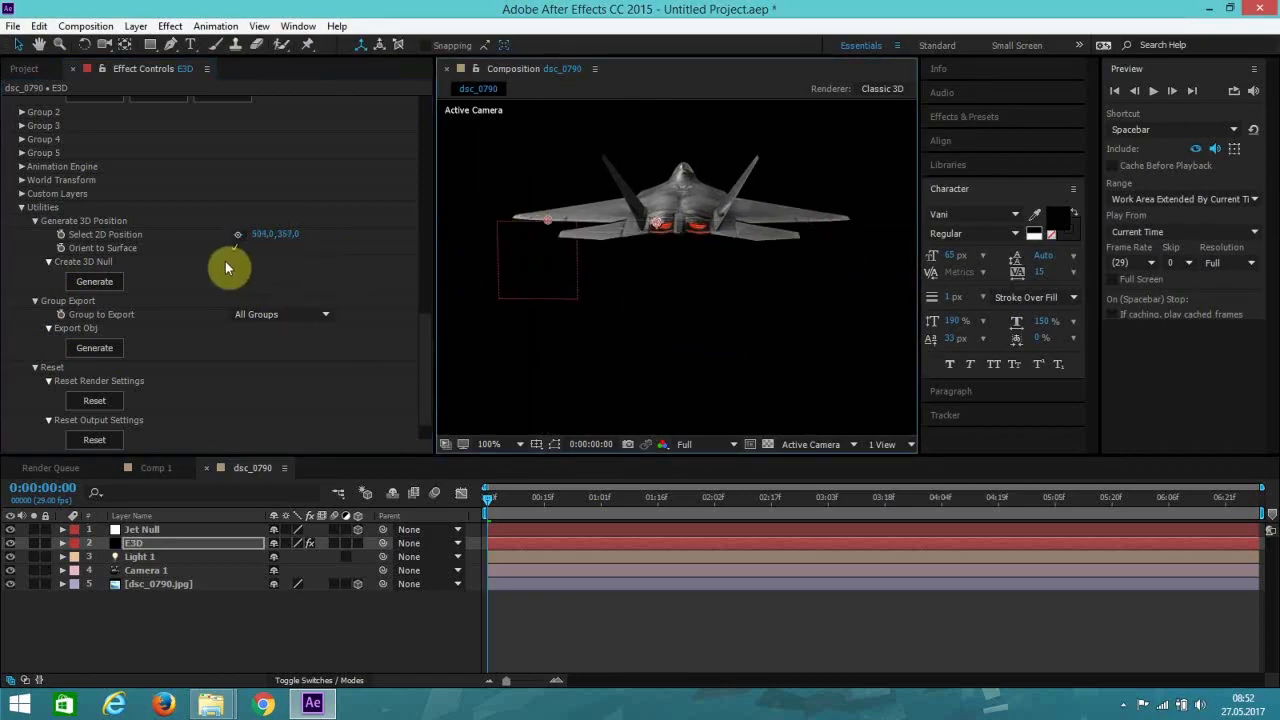
click(94, 283)
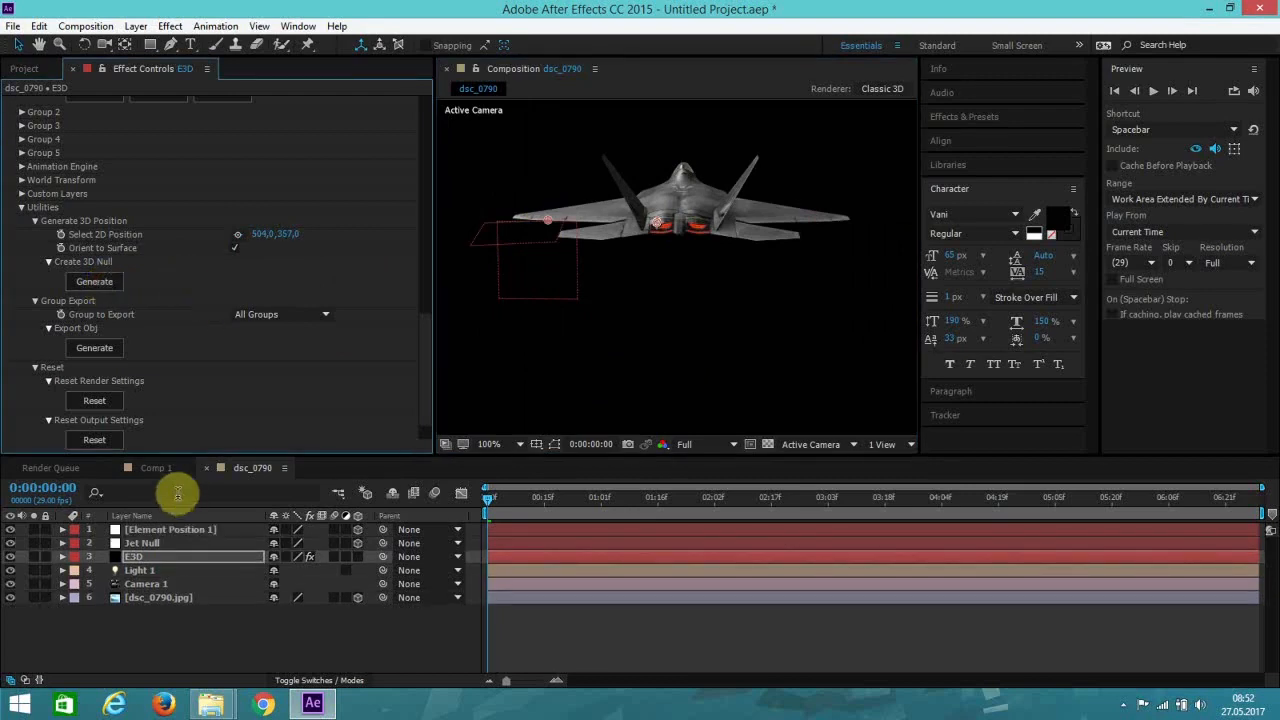
Step: Rename the Element Position 1 null layer as Right
click(158, 543)
click(143, 530)
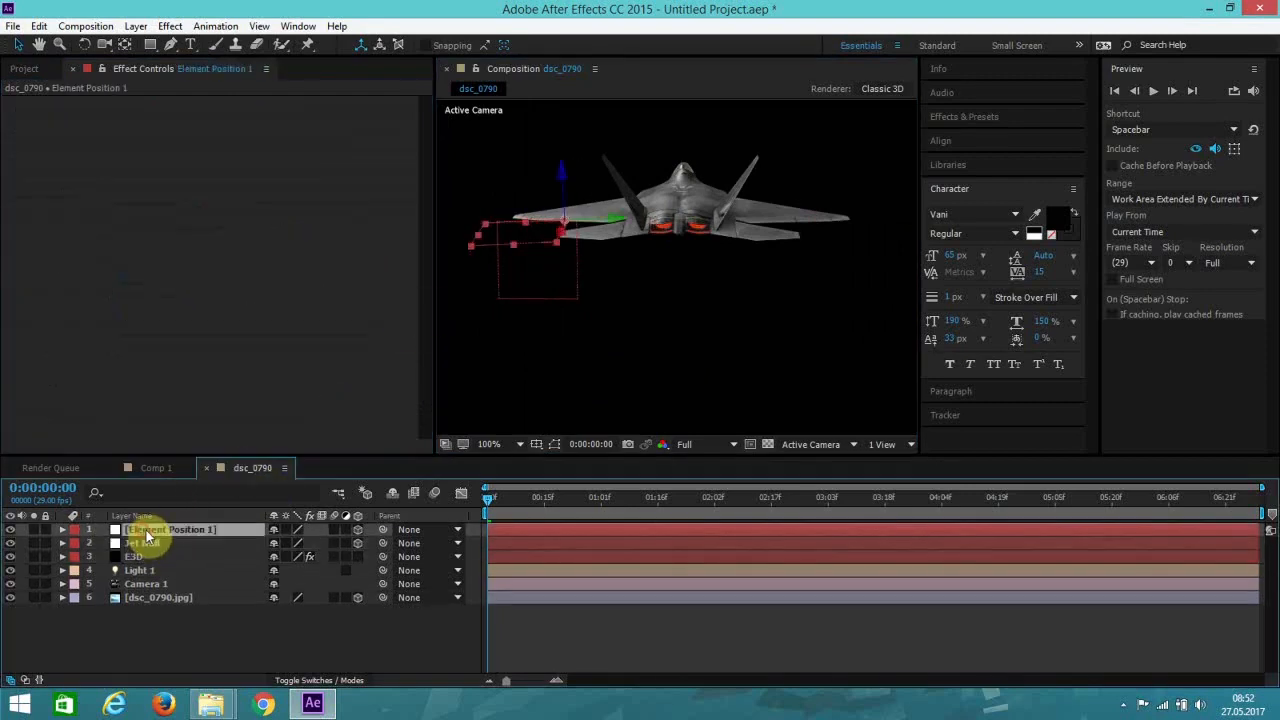
right_click(143, 530)
click(190, 677)
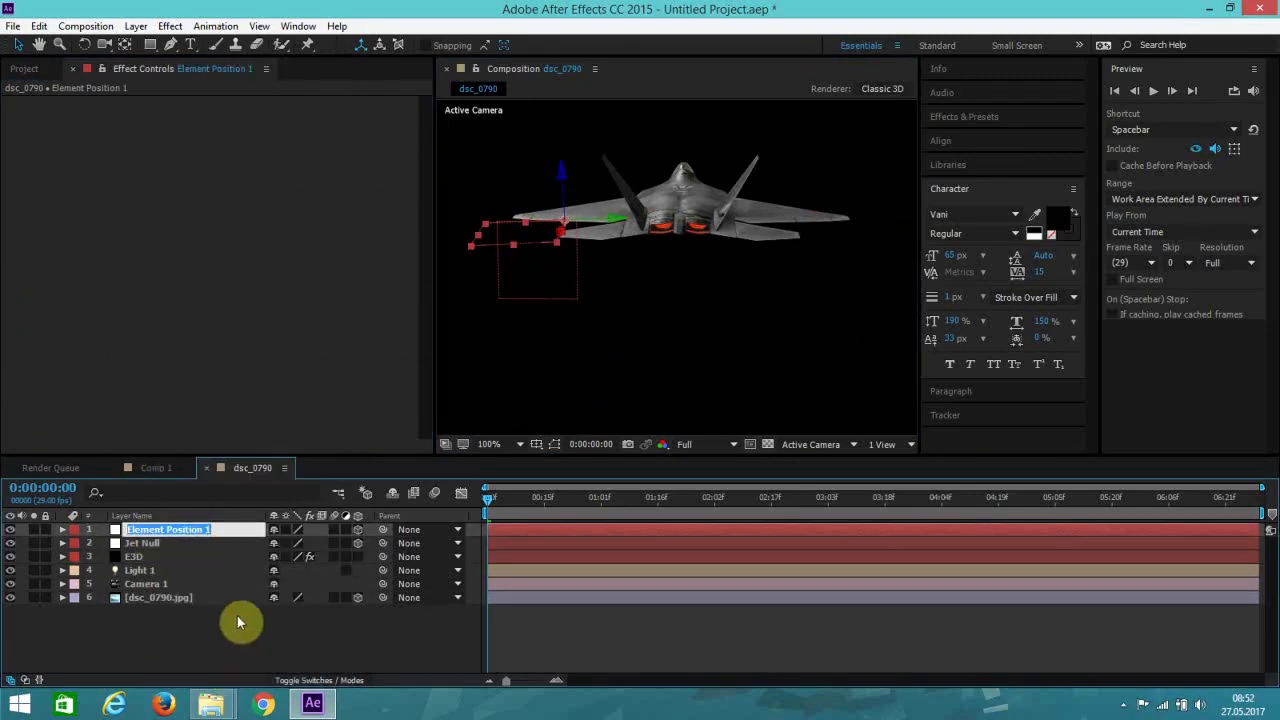
key(BackSpace)
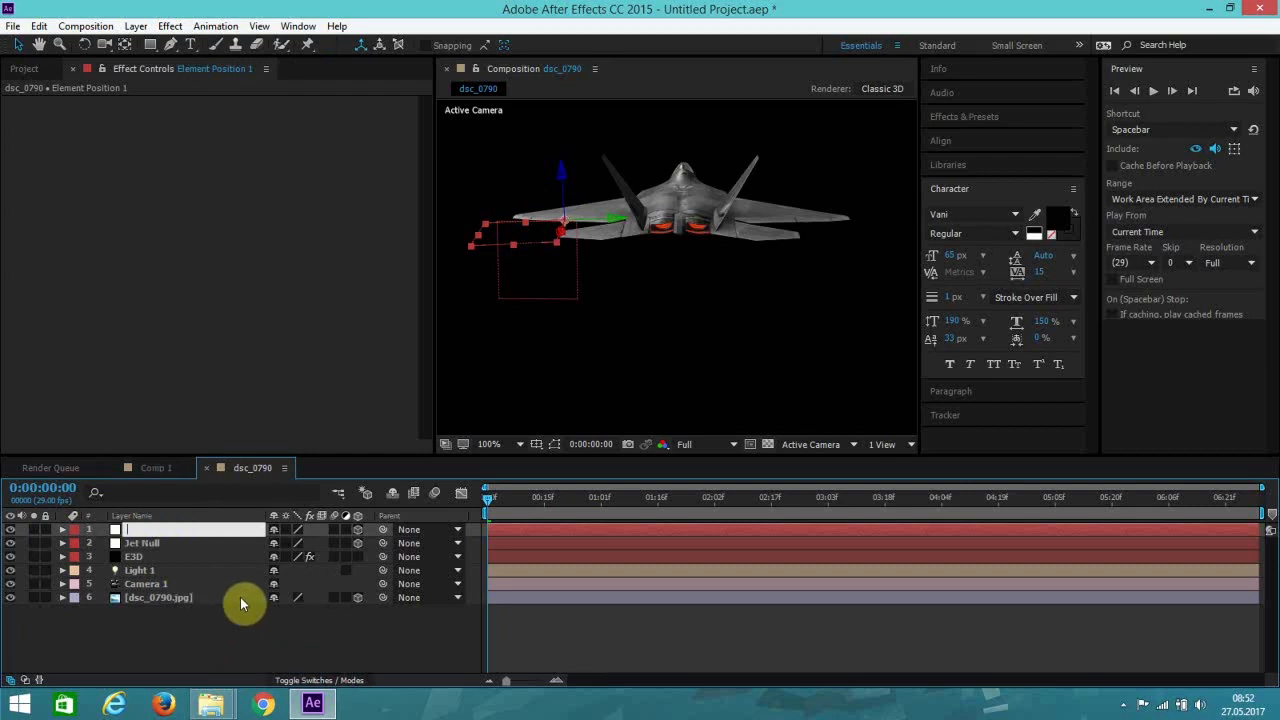
text(Right)
key(Return)
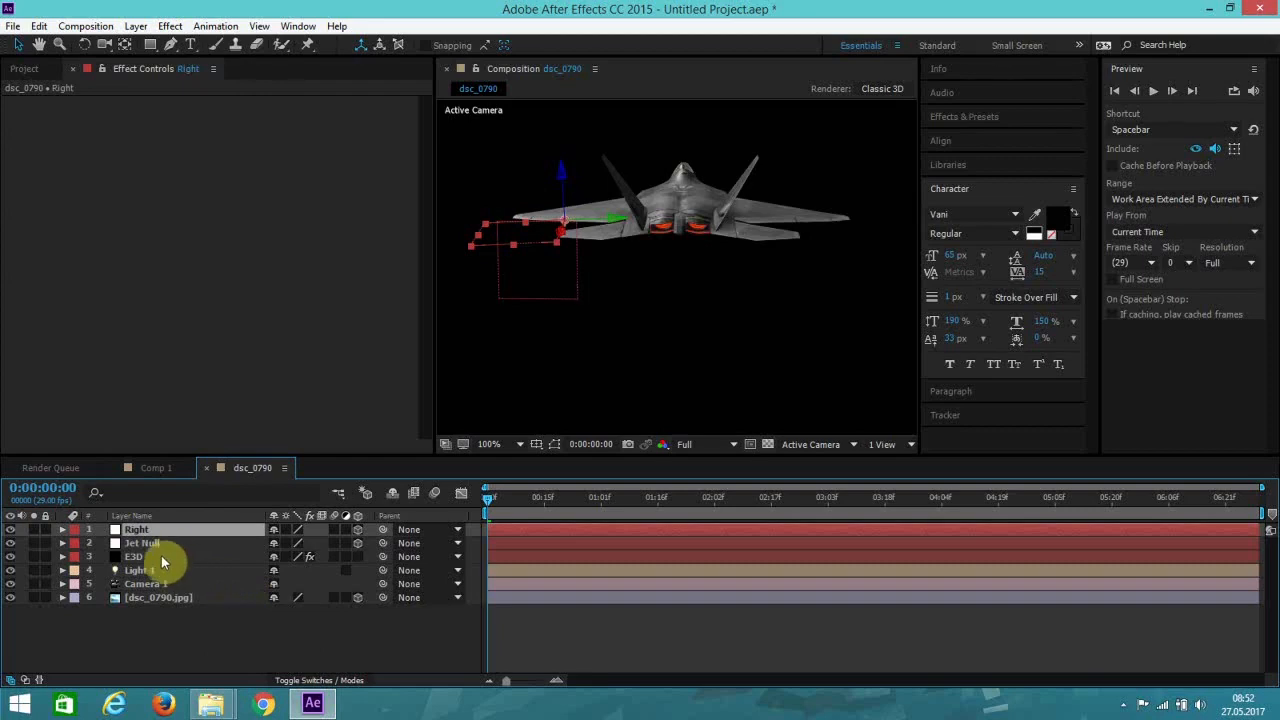
Step: Place the E3D layer's 2D position on the opposite wing at 835, 357 and generate a second 3D null
click(157, 557)
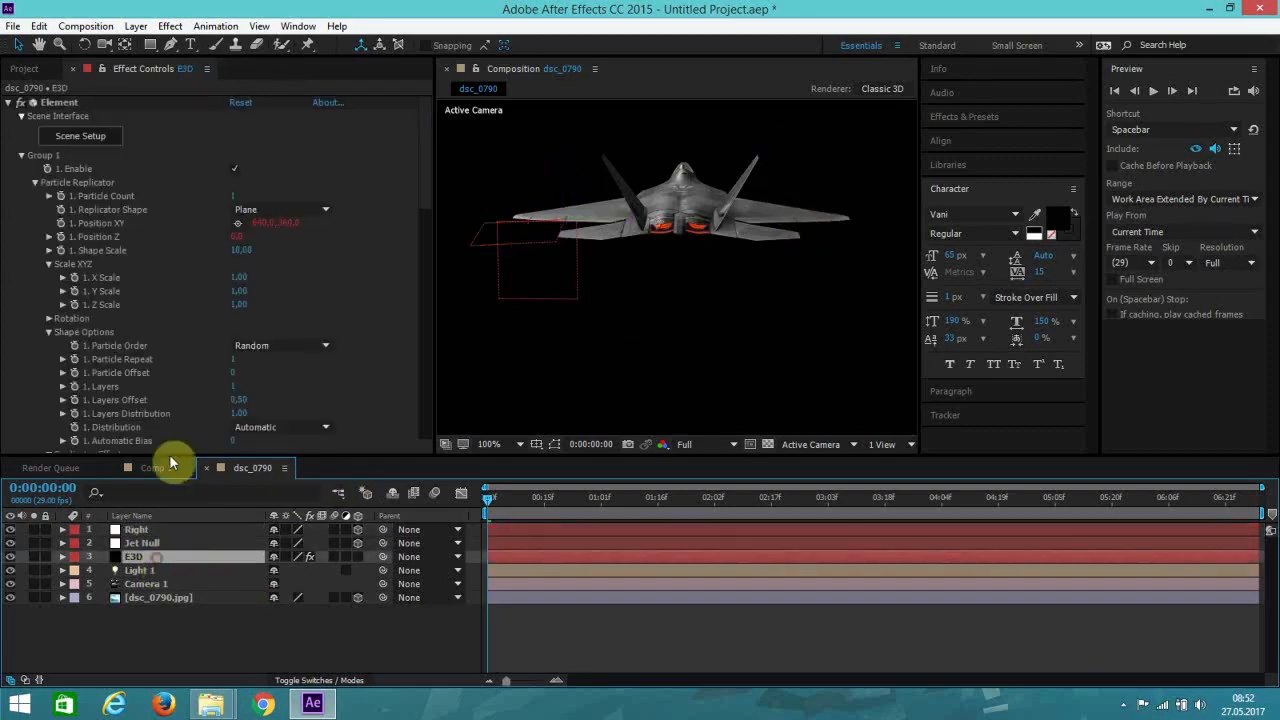
scroll(286, 237, down, 15)
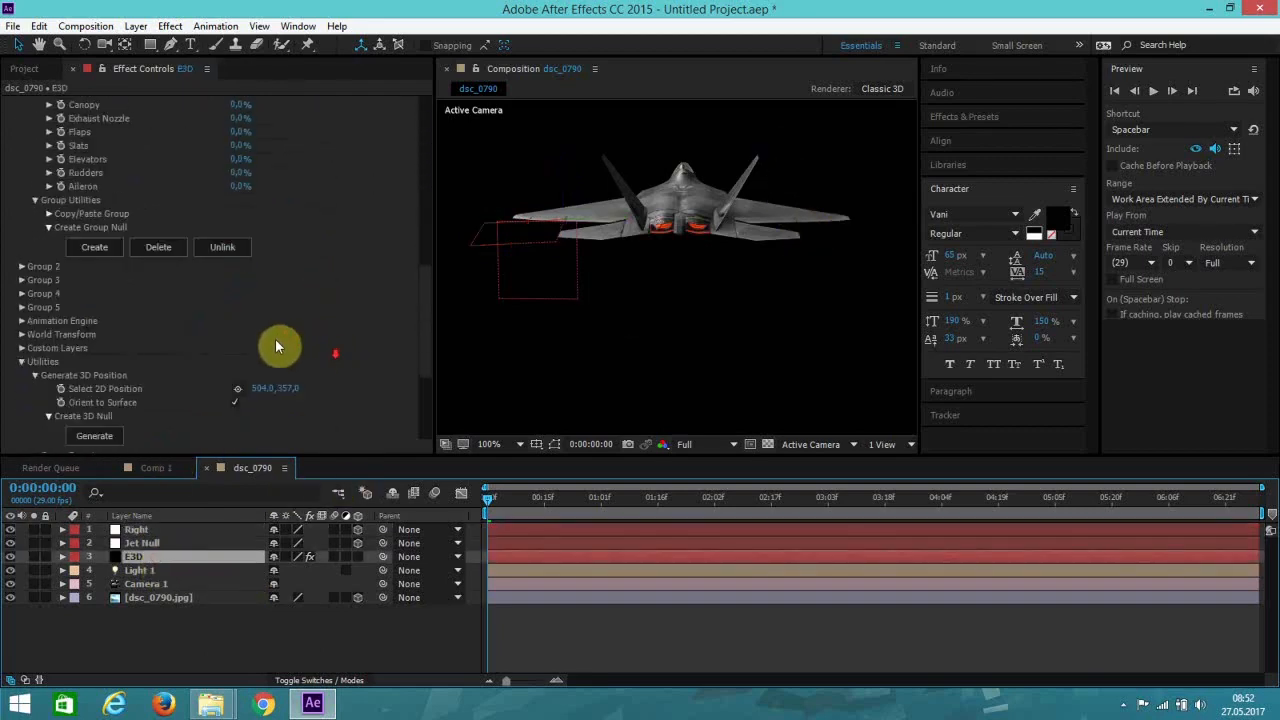
scroll(127, 316, down, 4)
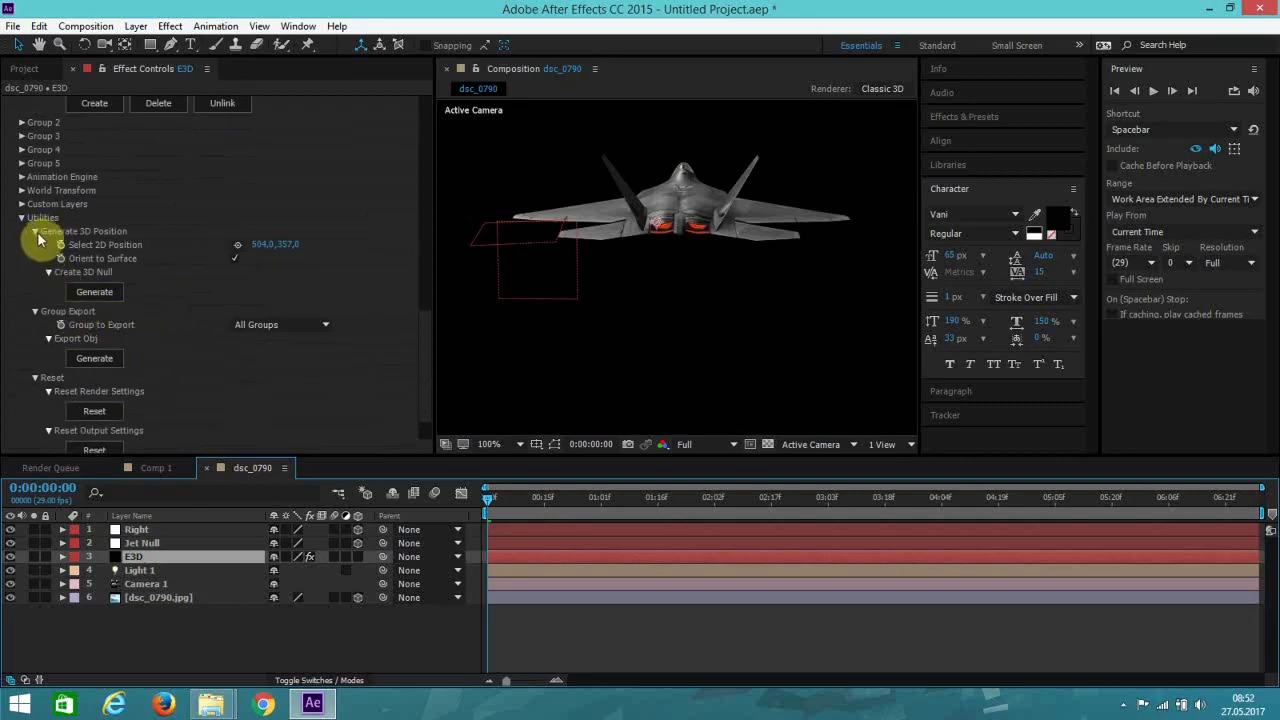
click(240, 245)
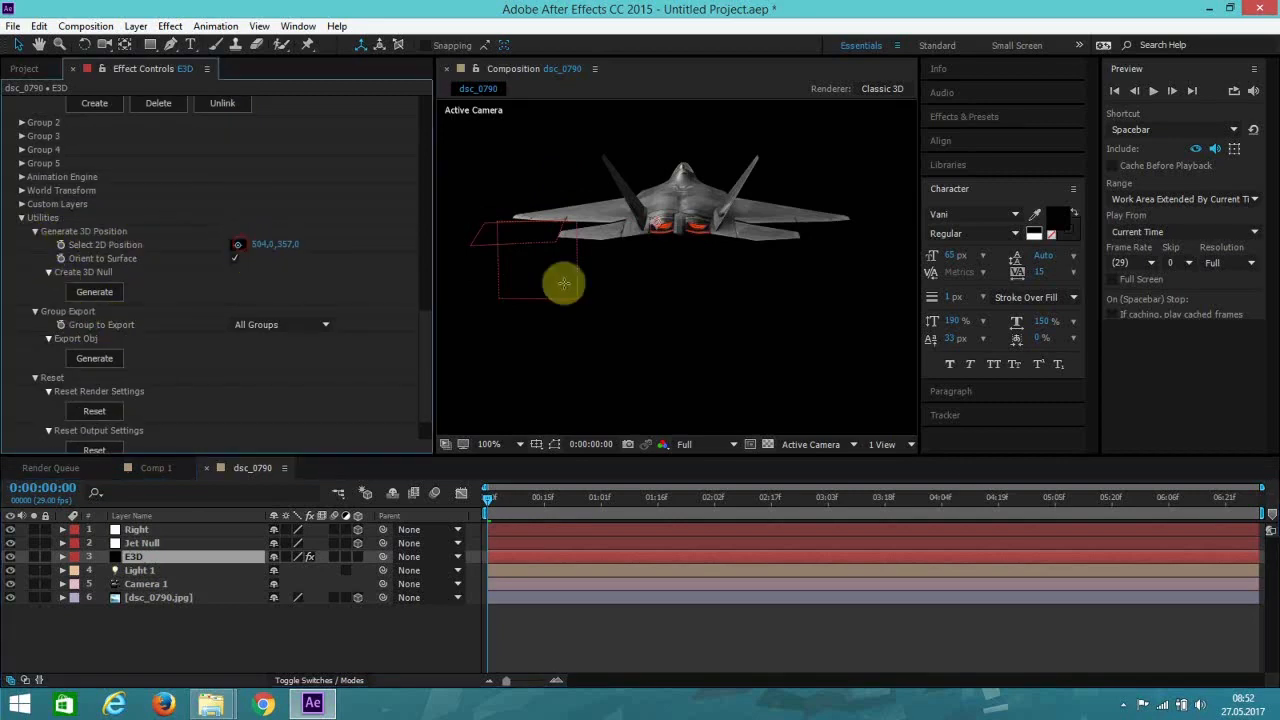
click(812, 220)
click(94, 291)
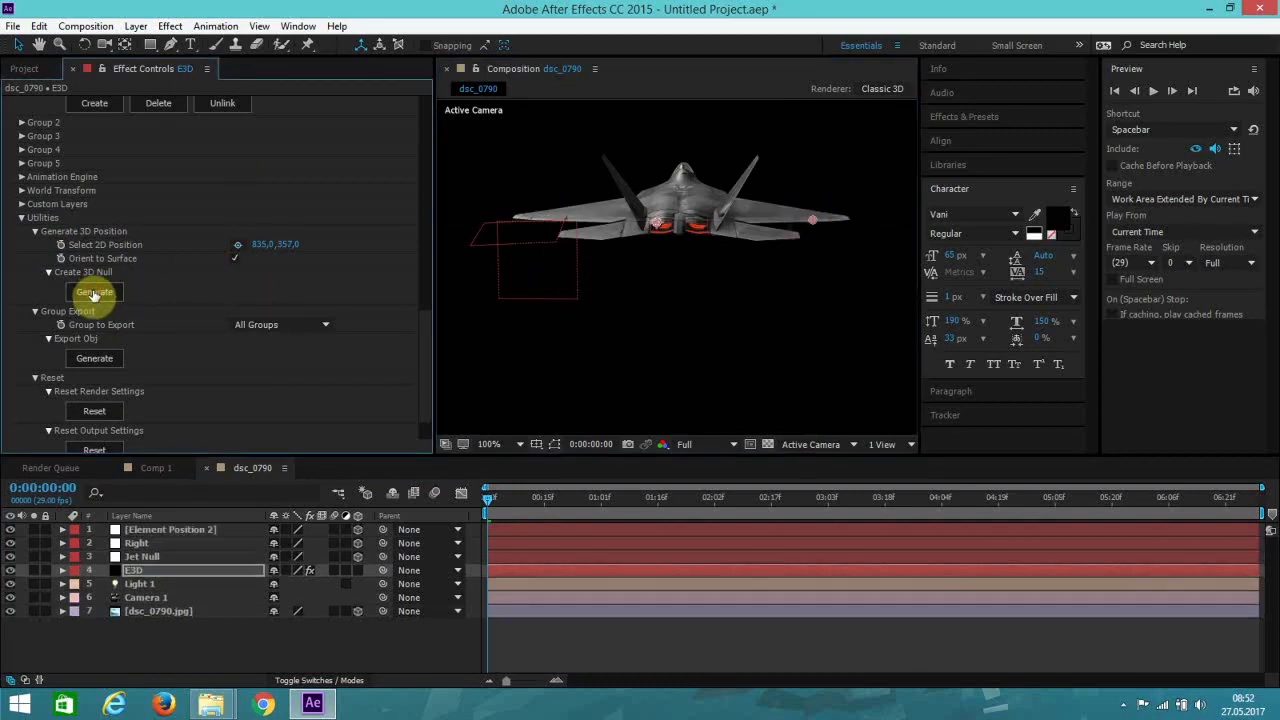
Step: Rename the Element Position 2 null layer as left
right_click(174, 529)
click(255, 677)
key(BackSpace)
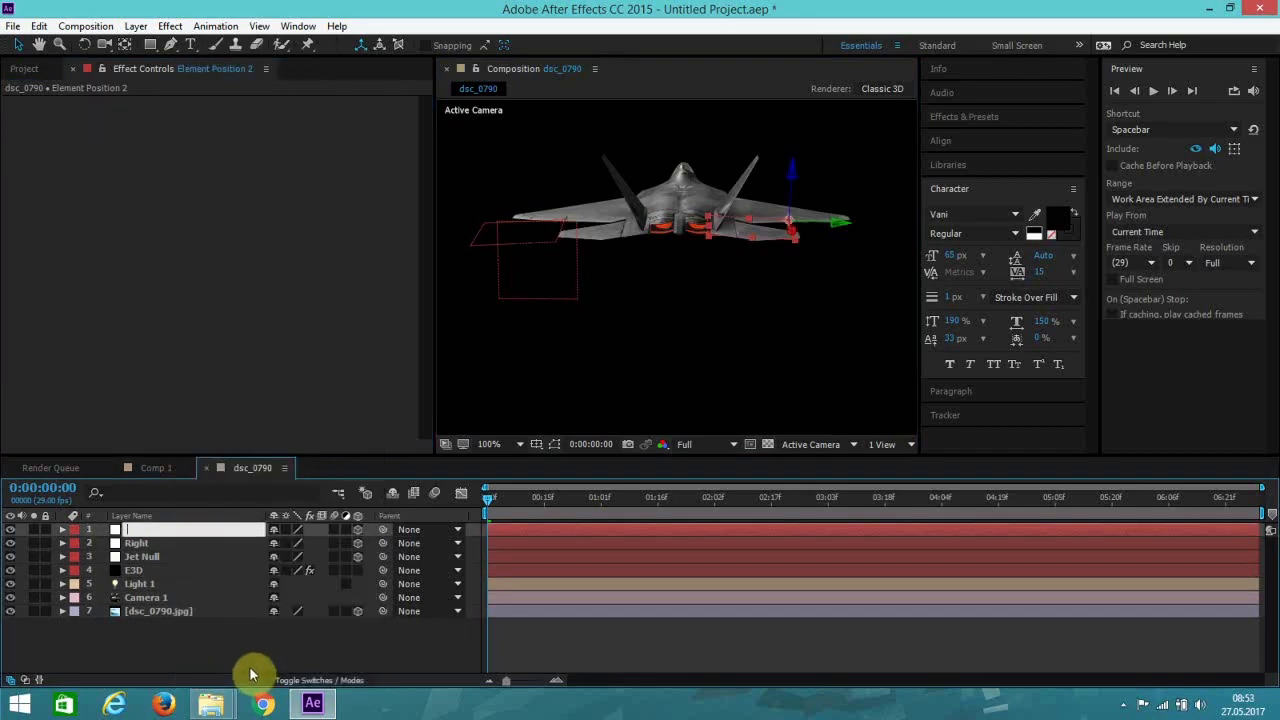
text(Le)
key(Return)
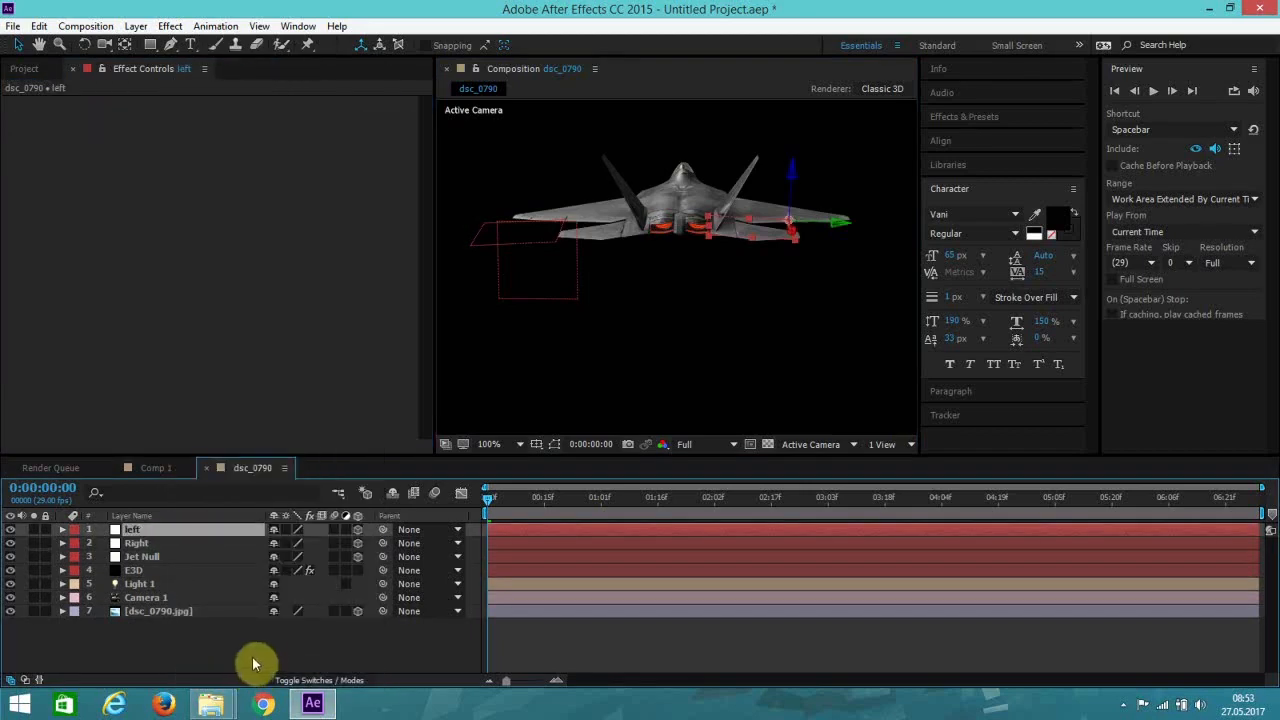
Step: Select the left and Right null layers alternately to check their placement on the jet's wings
click(140, 543)
click(145, 531)
click(147, 543)
click(146, 531)
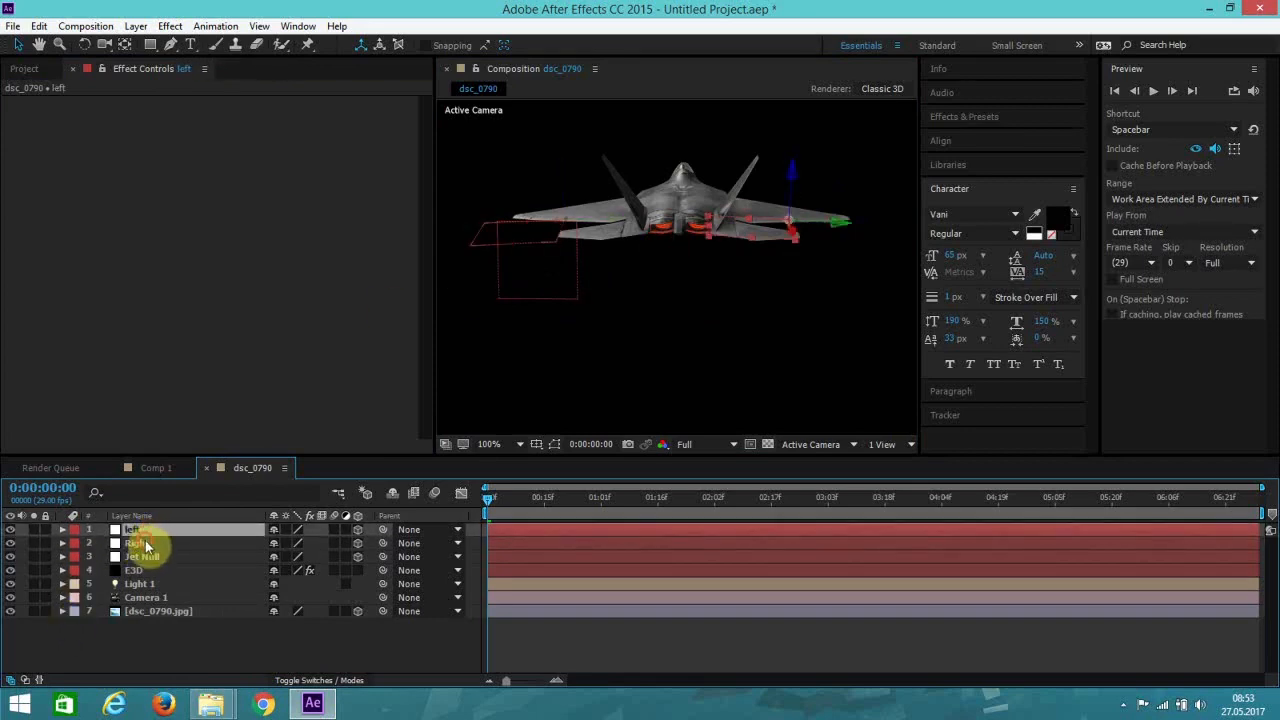
click(147, 543)
click(145, 530)
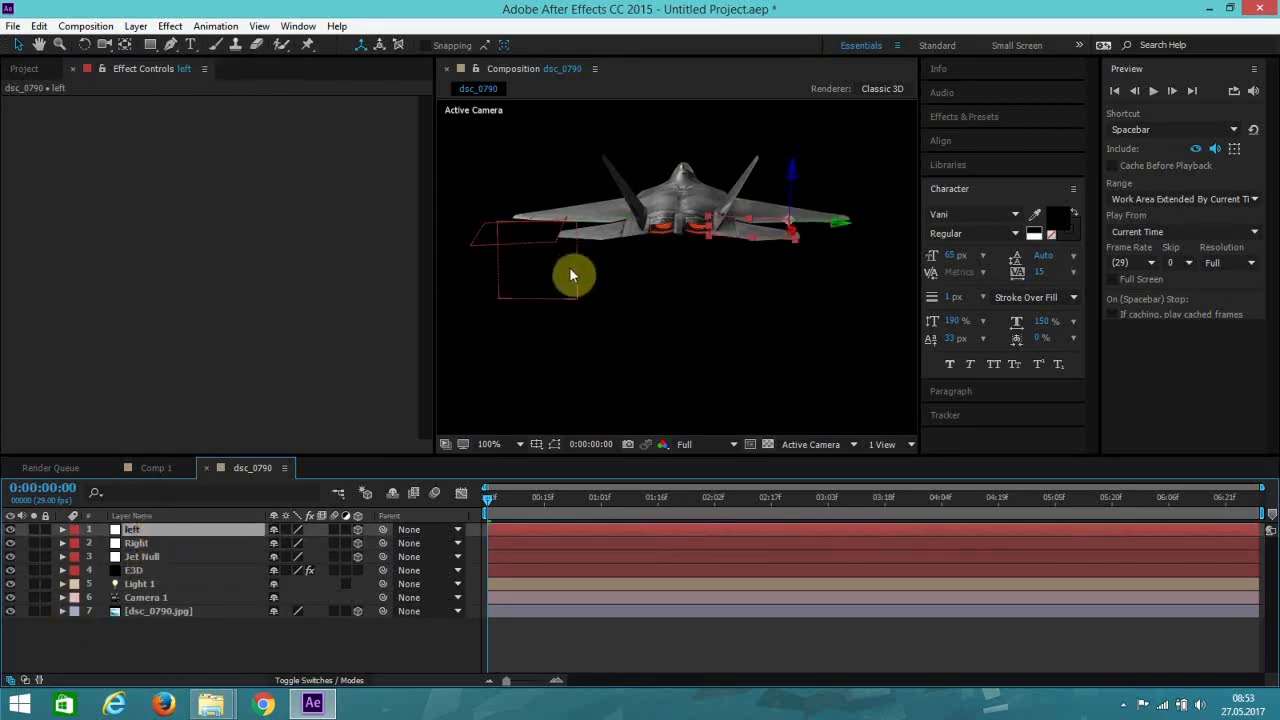
click(134, 545)
click(134, 531)
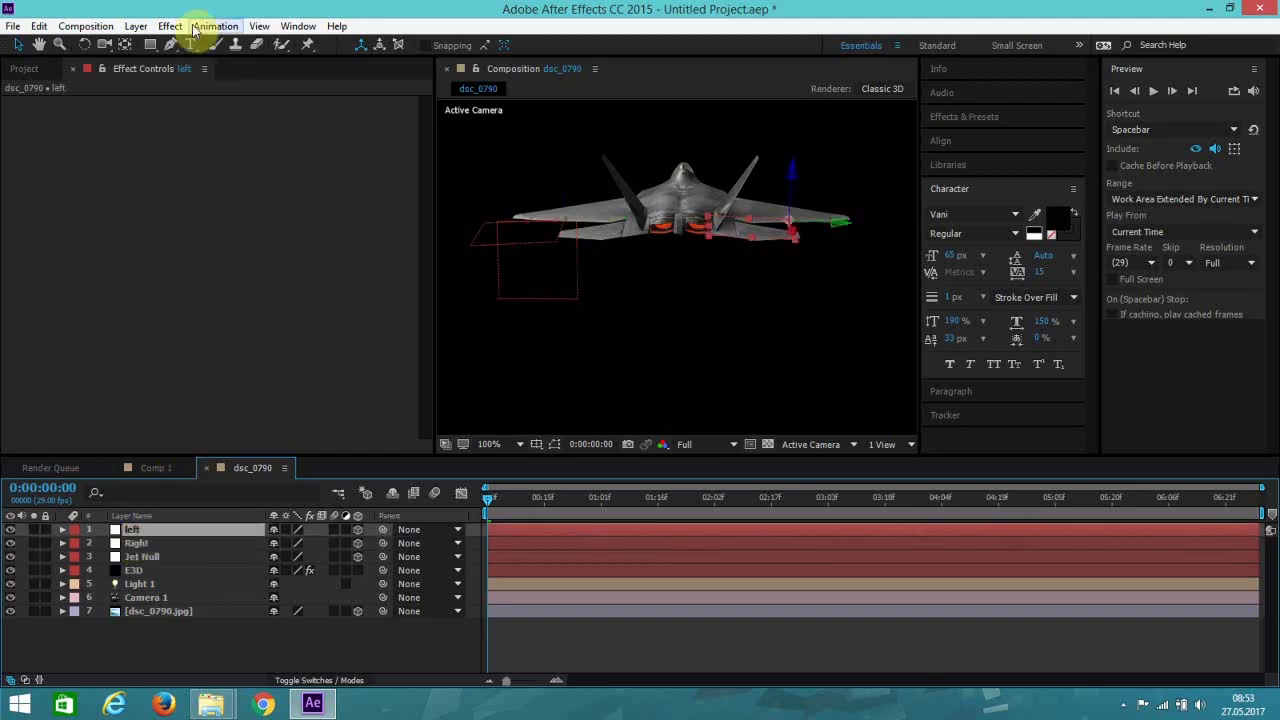
Step: Add a new light of type Point to the composition
click(136, 26)
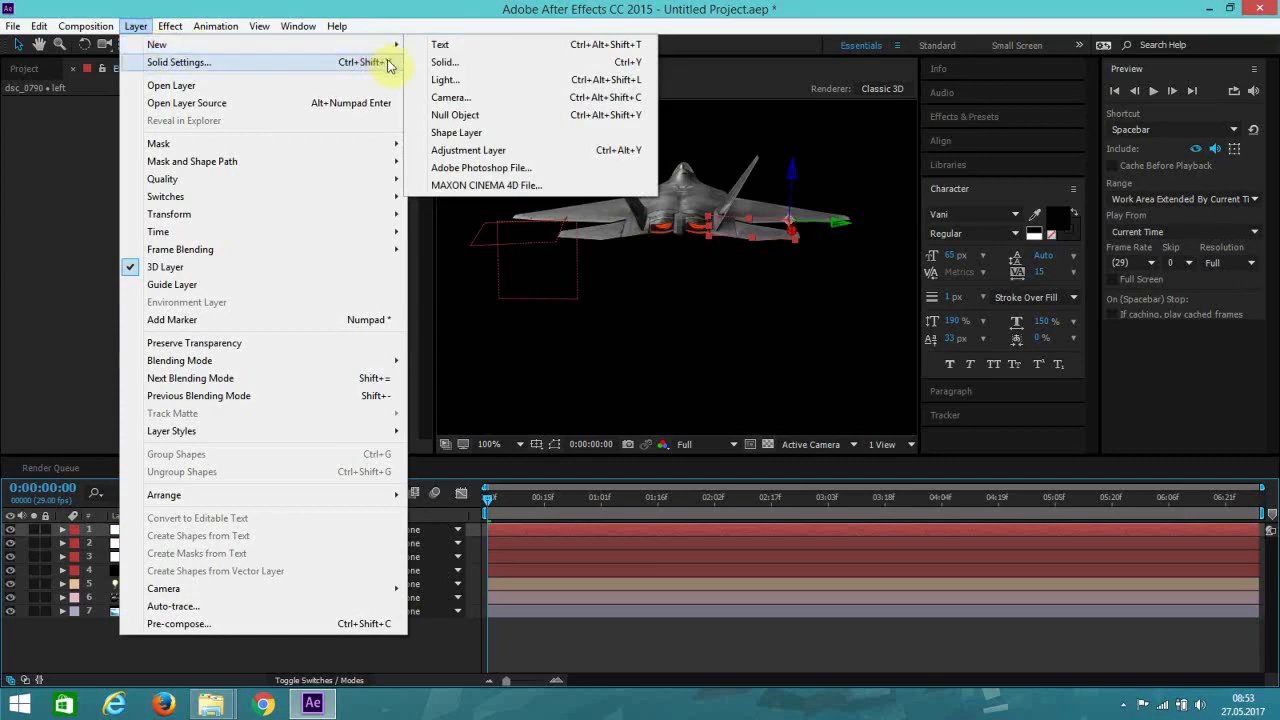
click(454, 84)
click(658, 218)
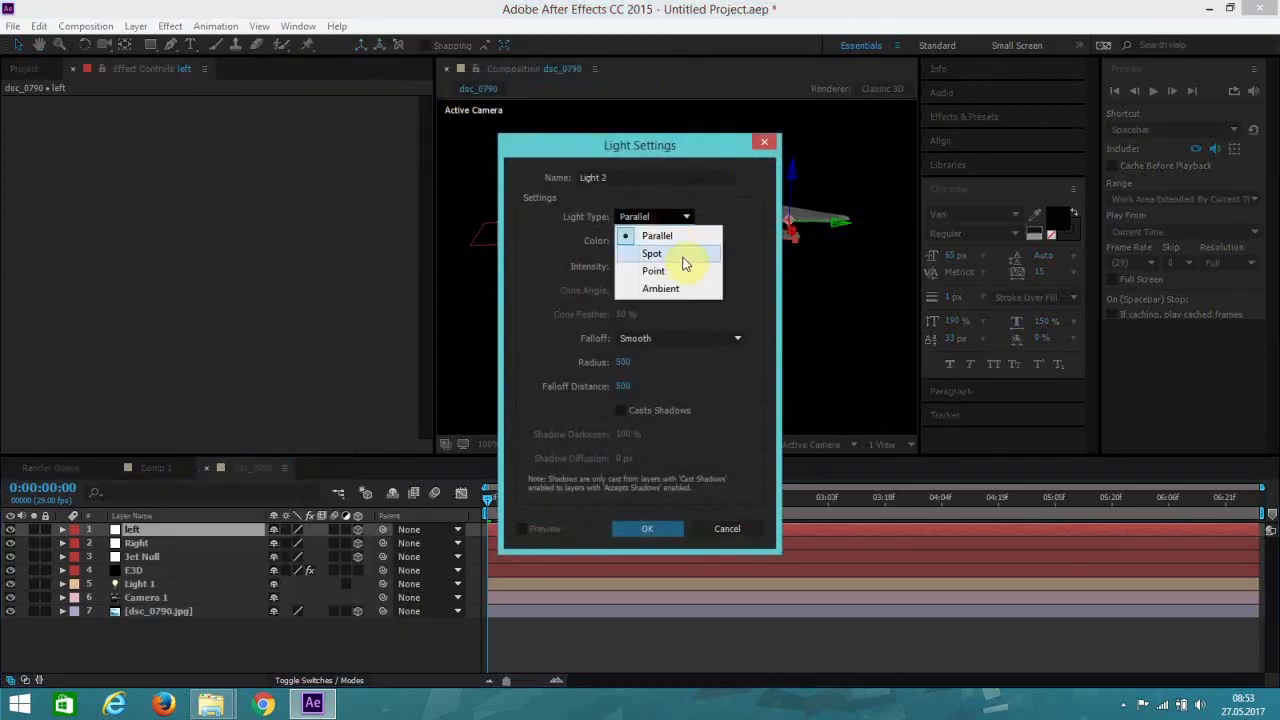
click(655, 272)
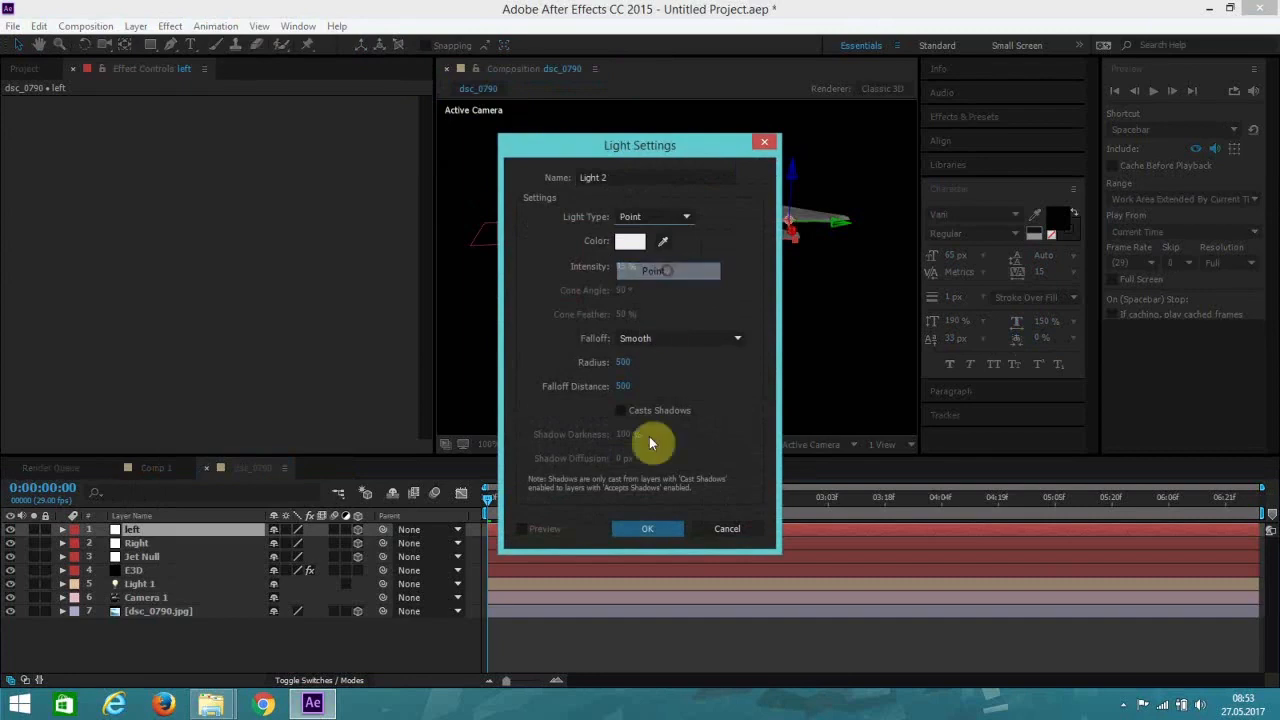
click(645, 529)
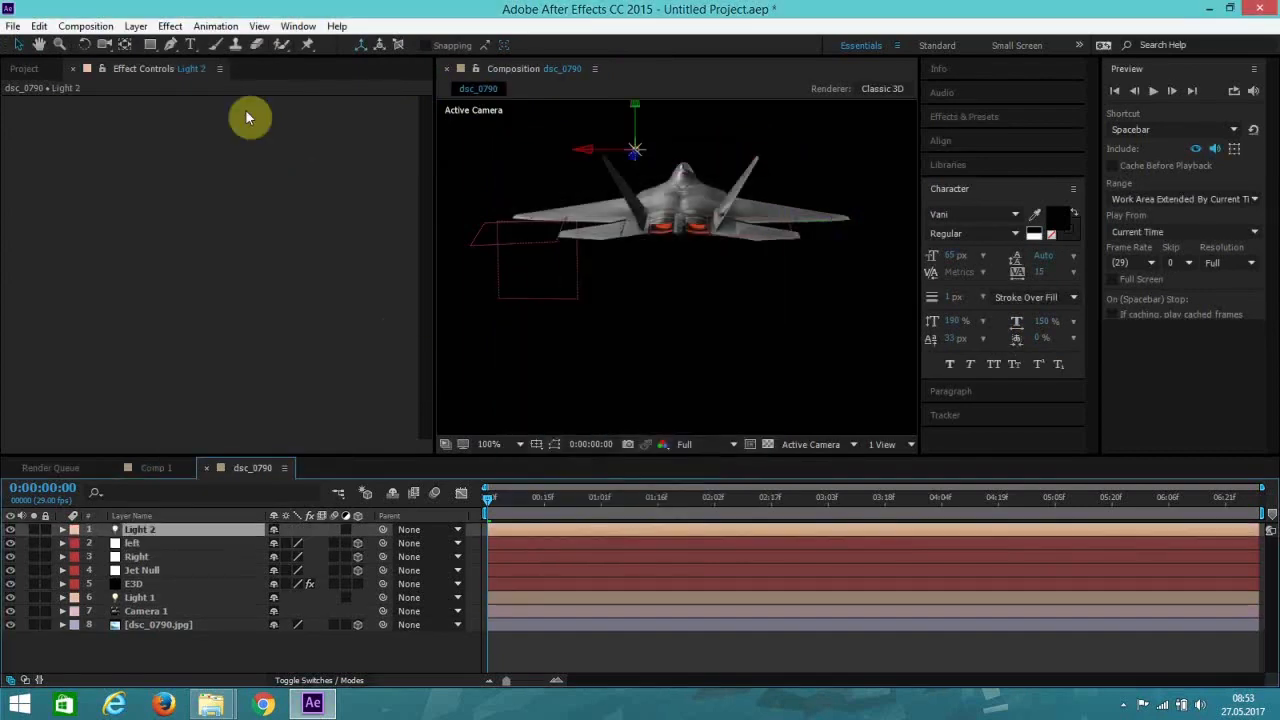
Step: Add a second Point light to the composition, keeping the same settings
click(143, 28)
mouse_move(157, 45)
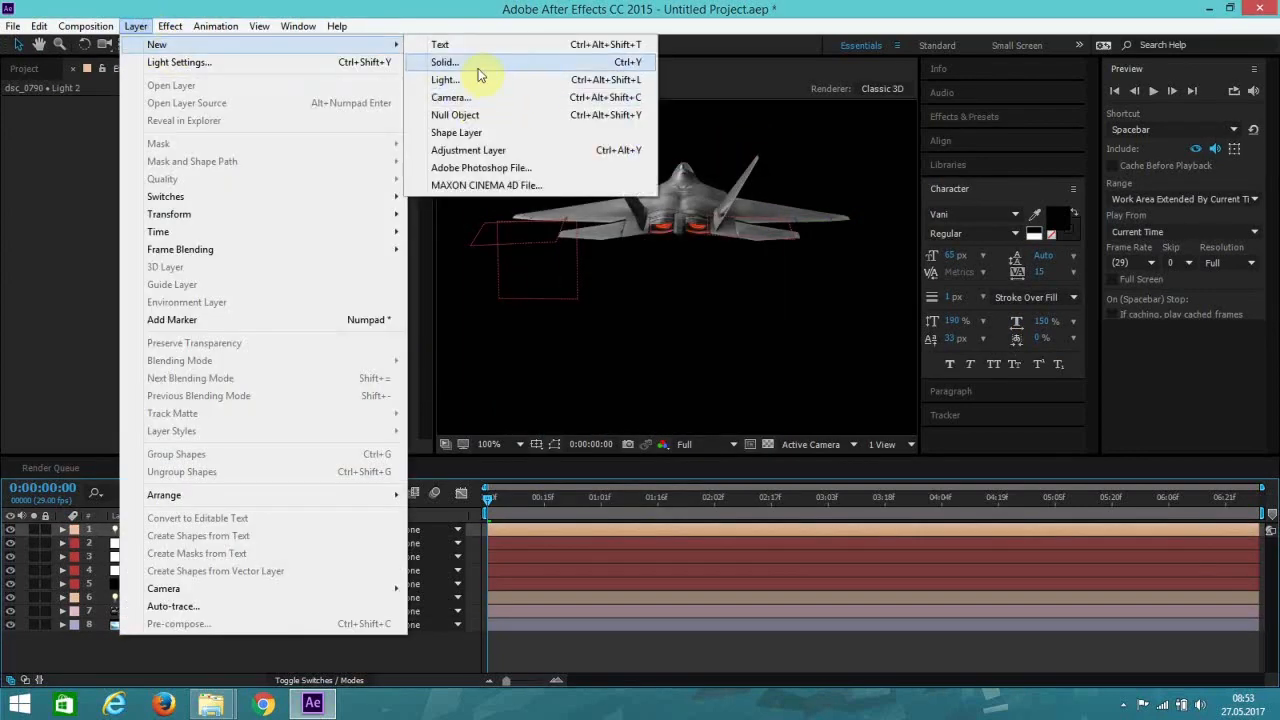
click(459, 85)
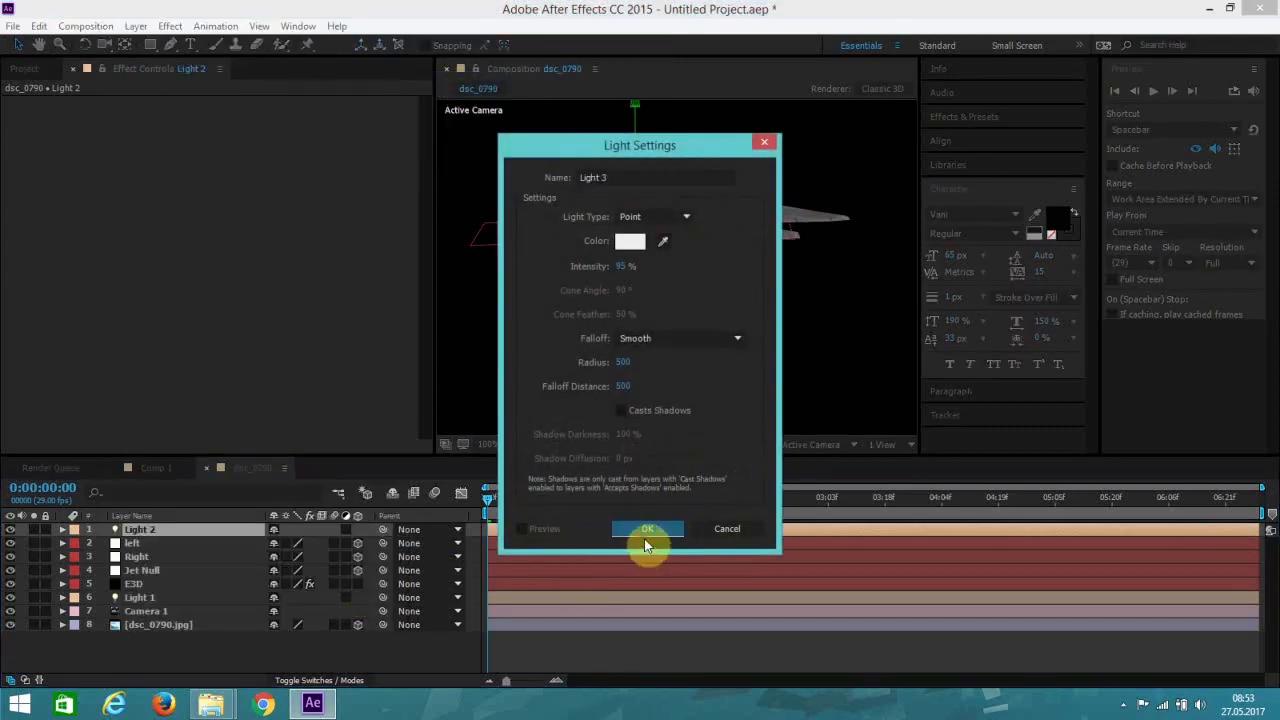
click(638, 540)
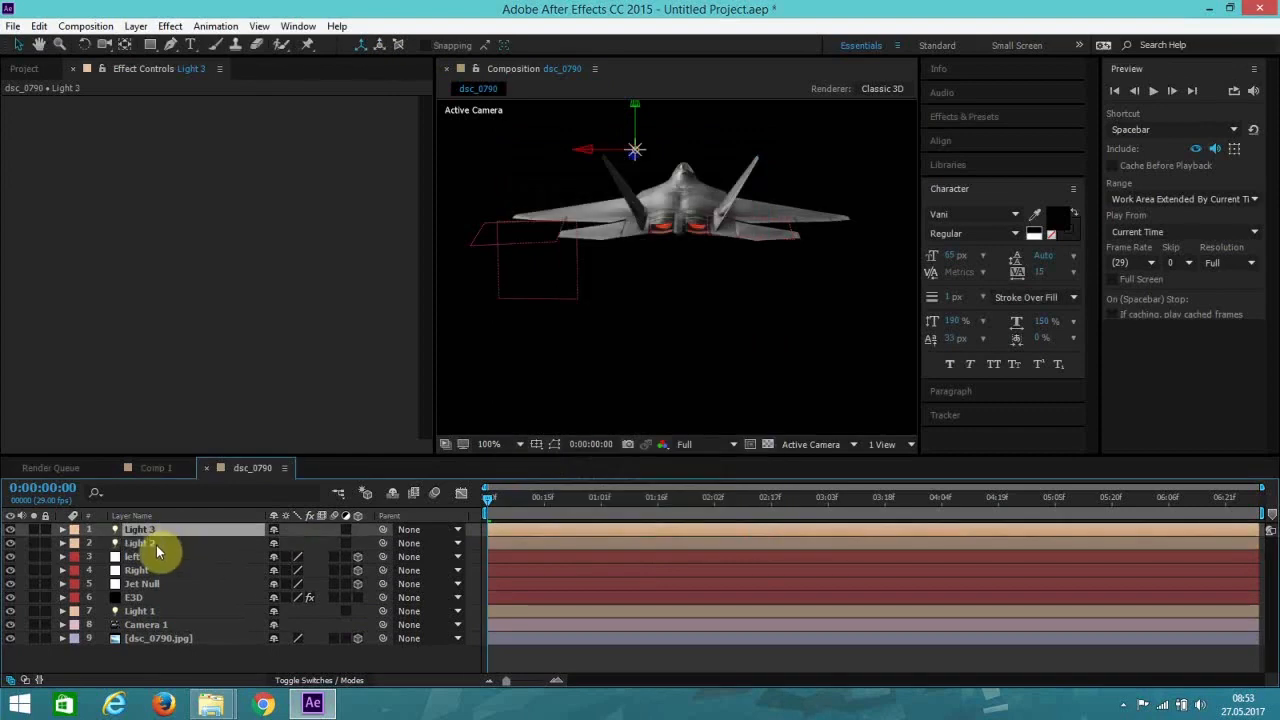
Step: Rename the Light 2 layer as left
right_click(156, 545)
click(234, 678)
key(BackSpace)
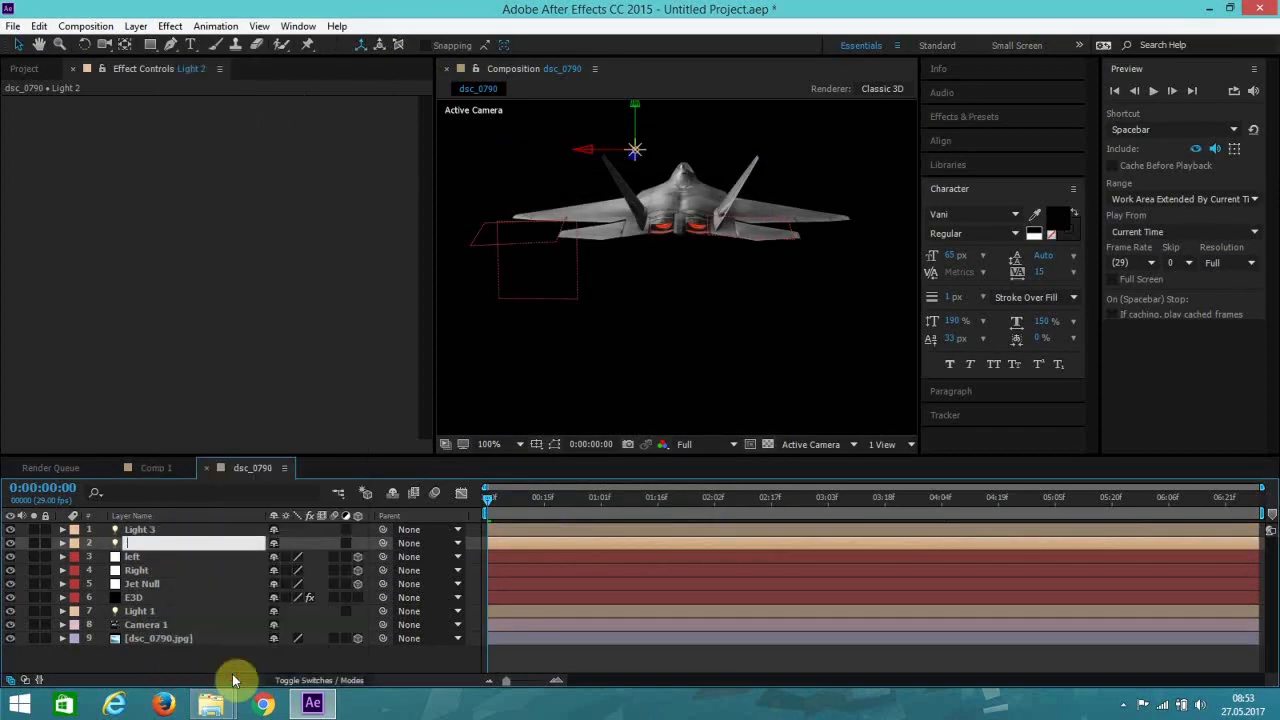
text(left)
key(Return)
Step: Rename the Light 3 layer as right
click(150, 529)
right_click(151, 529)
click(232, 678)
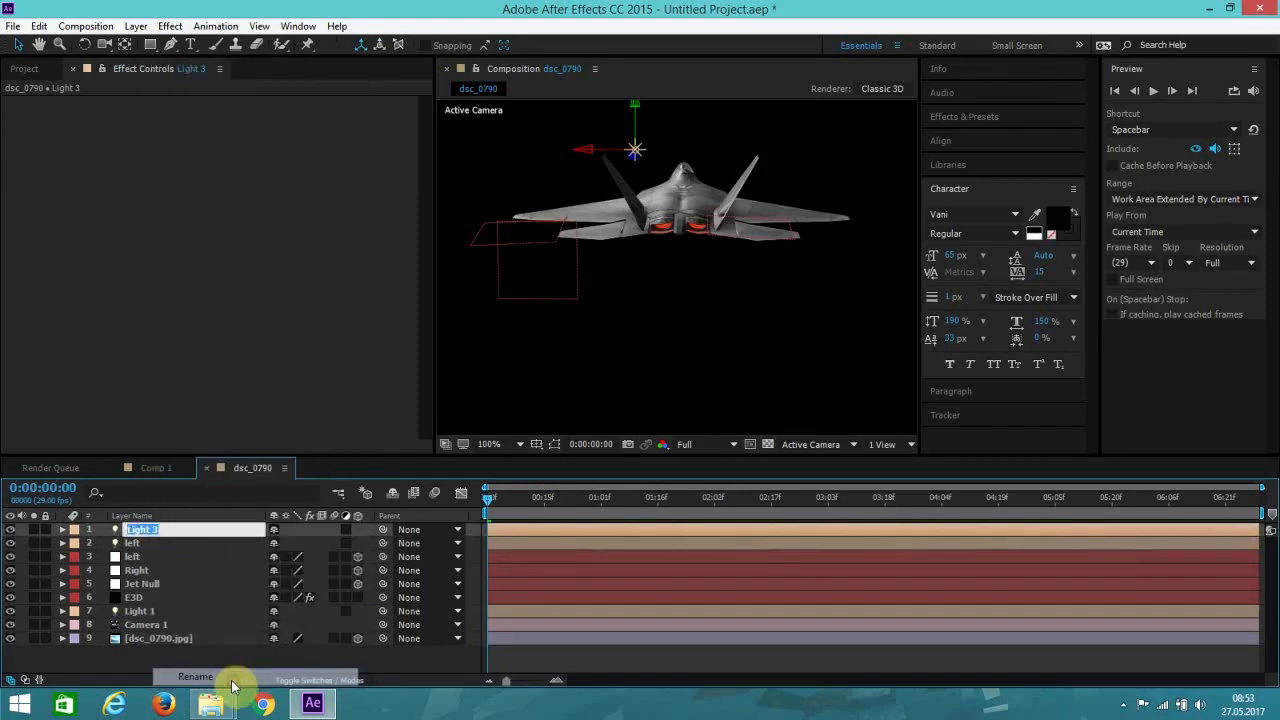
text(r)
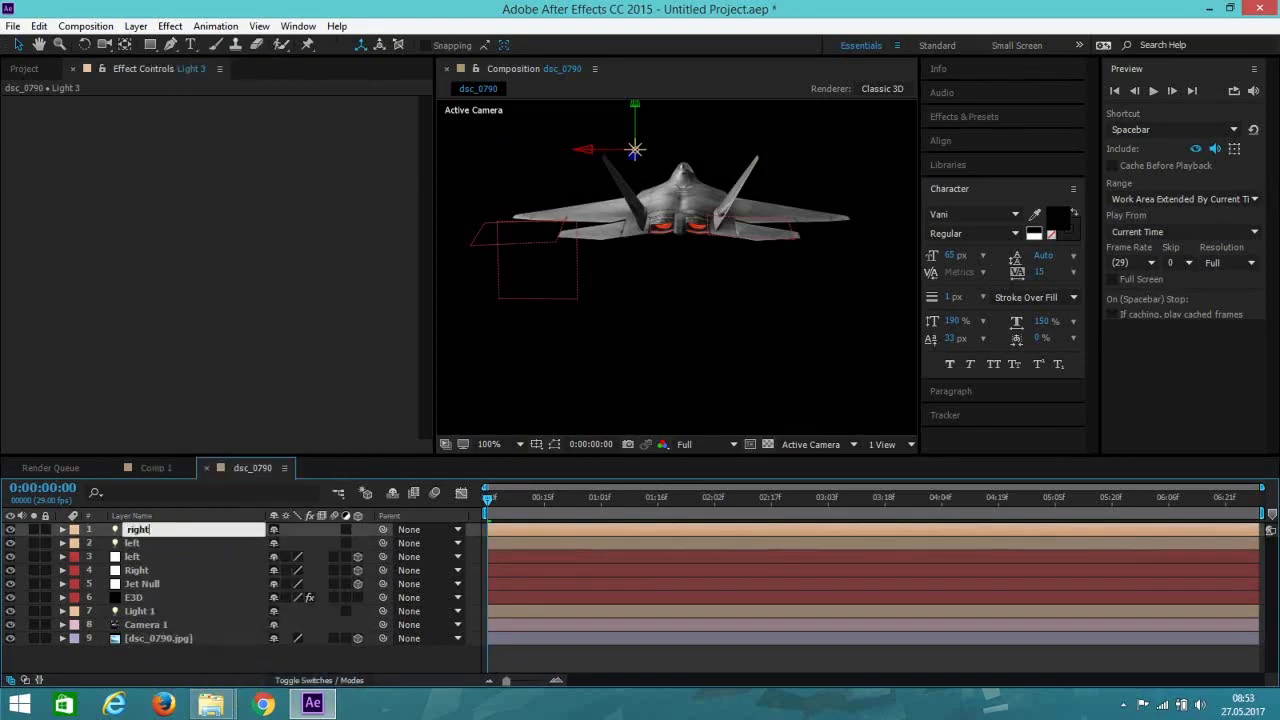
text(ight)
key(Return)
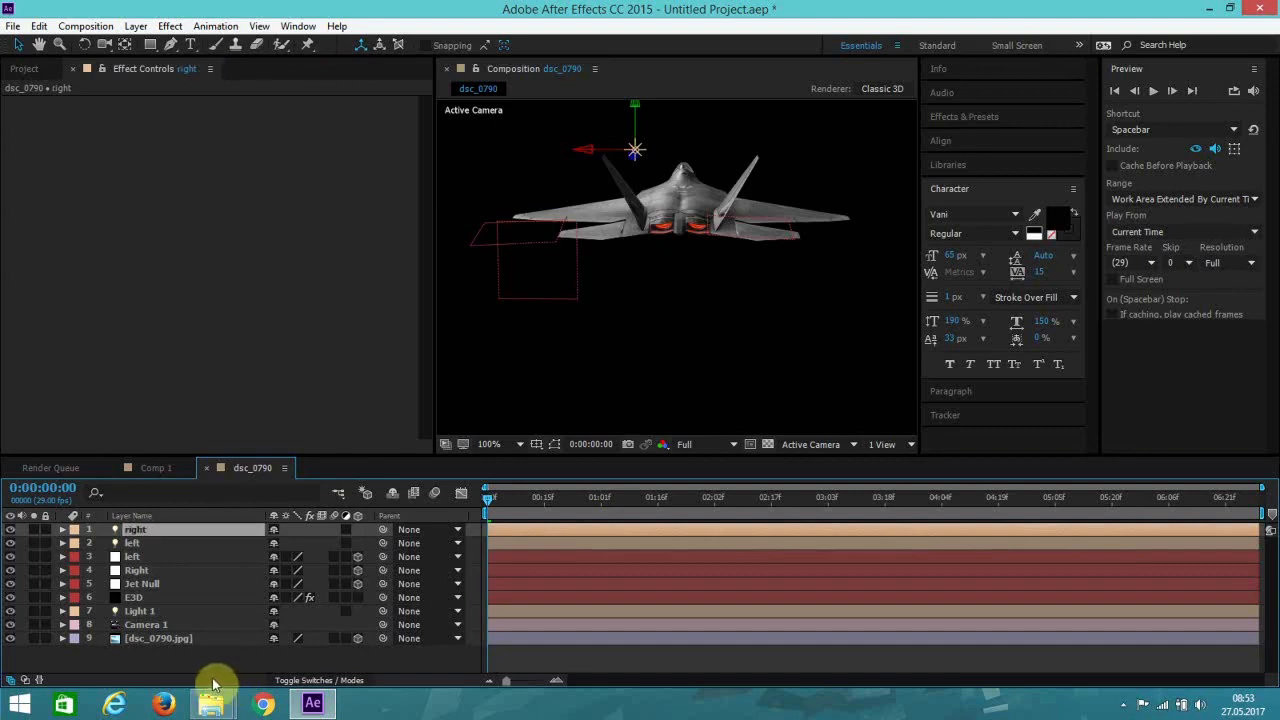
Step: Copy the left null's Position and paste it onto the left light's Position so the light sits on the wing
click(139, 557)
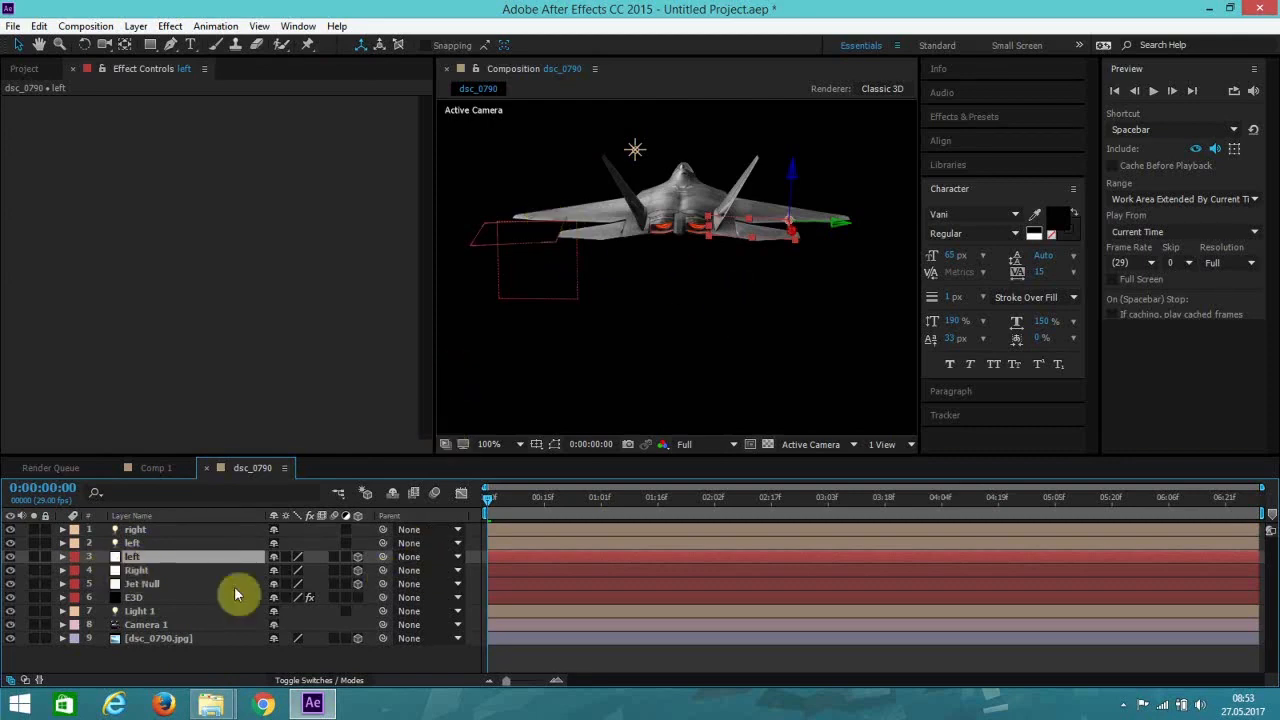
key(p)
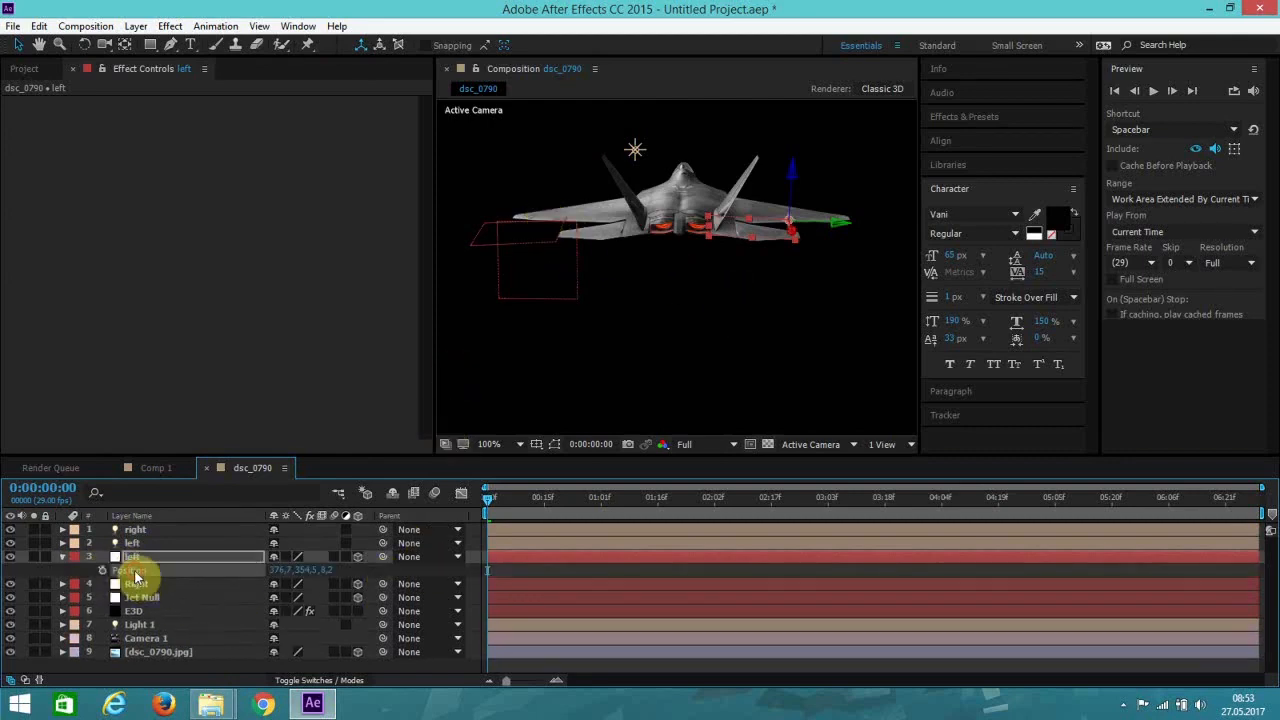
click(39, 26)
click(93, 120)
click(150, 545)
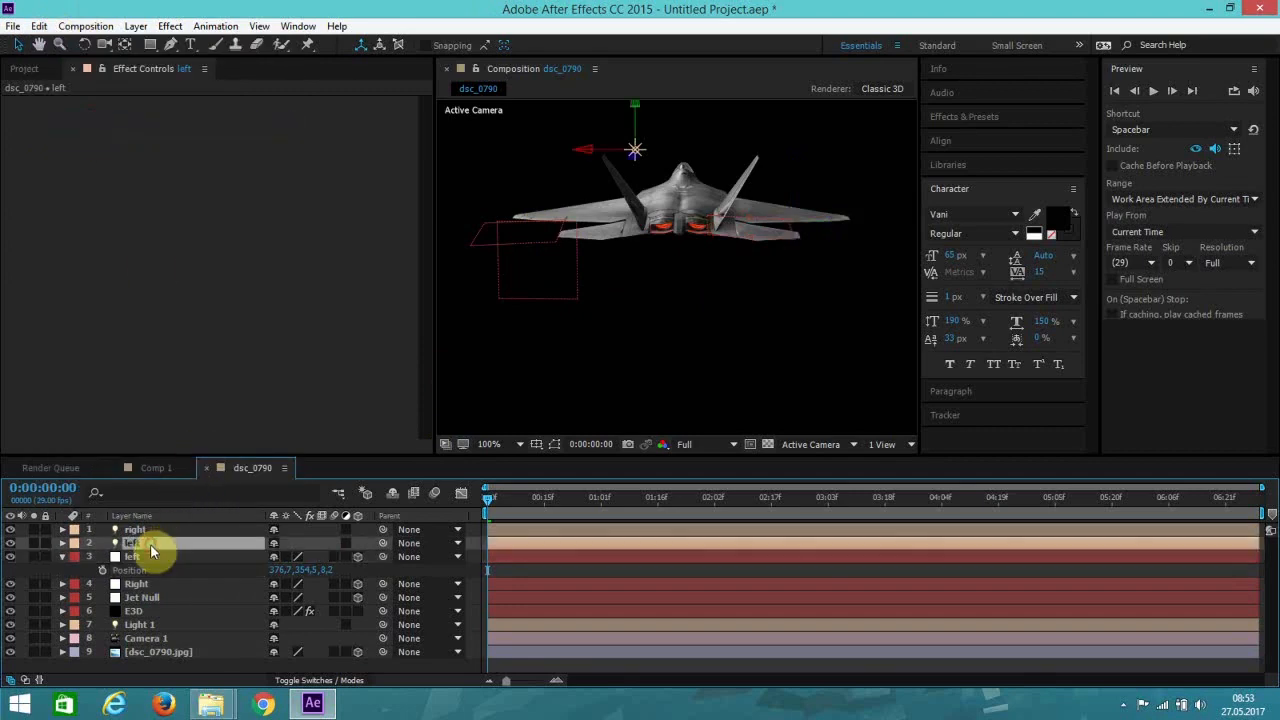
key(p)
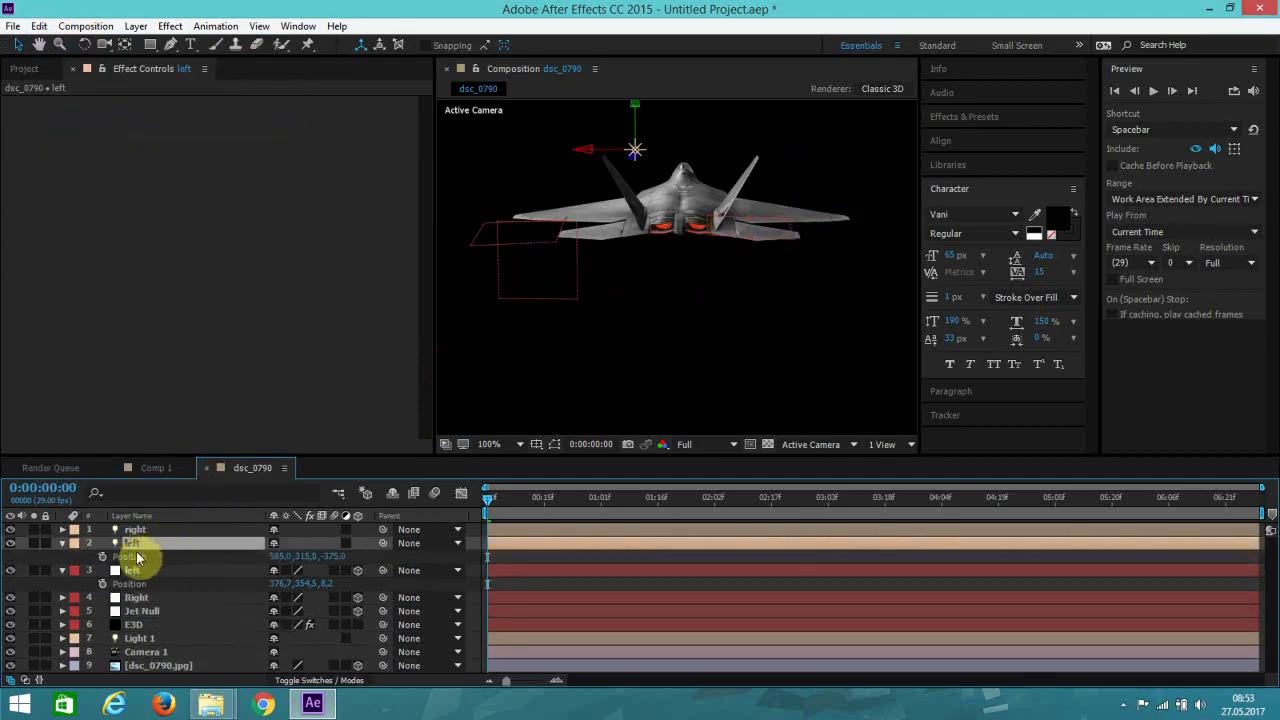
click(134, 558)
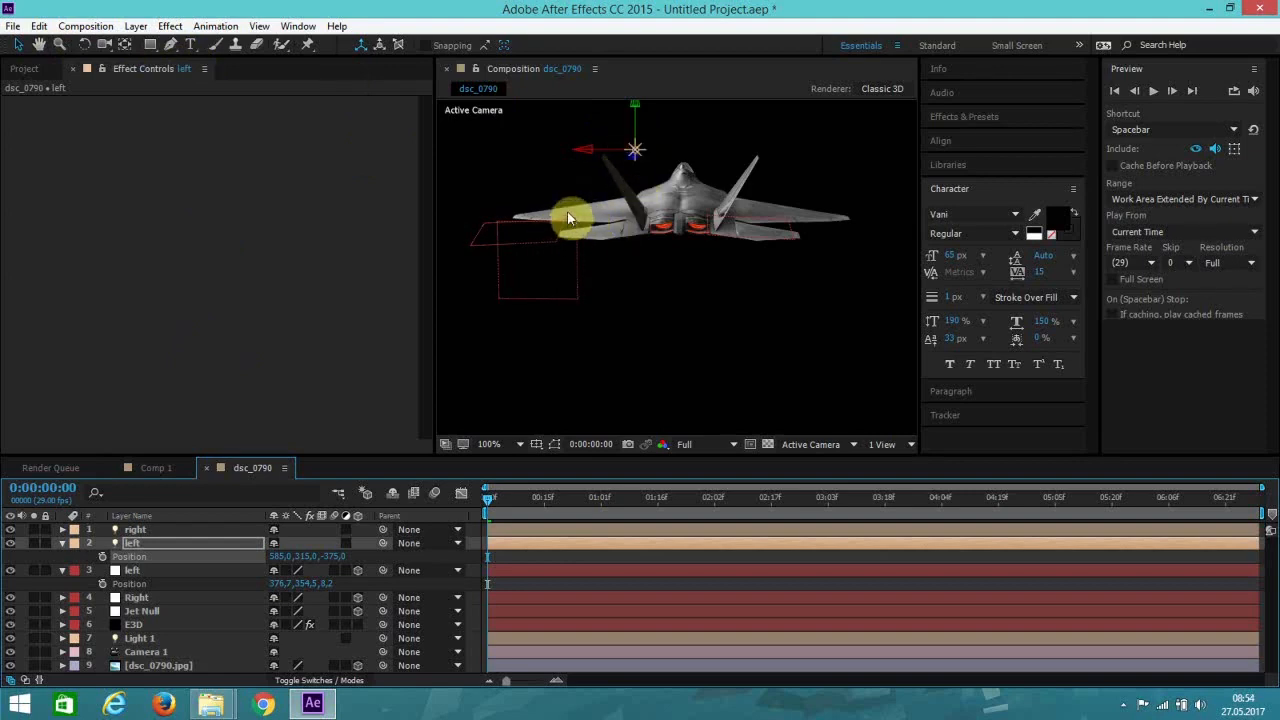
click(14, 27)
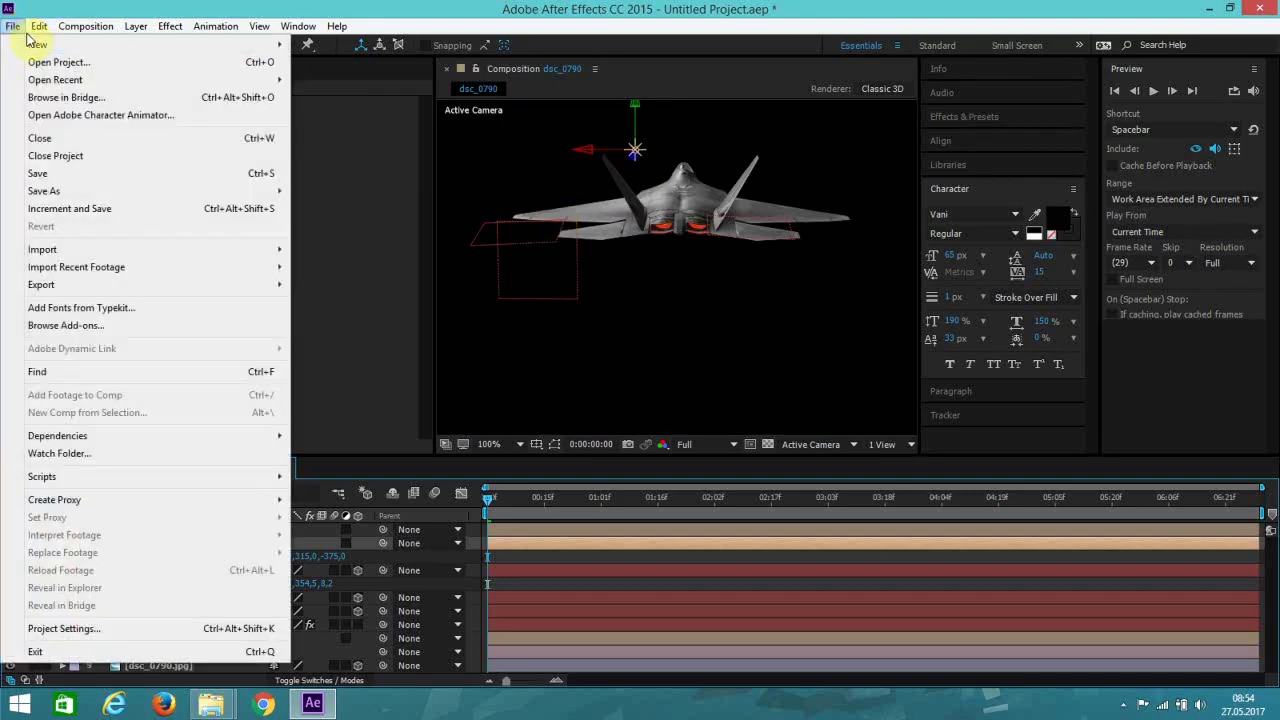
mouse_move(39, 26)
click(90, 188)
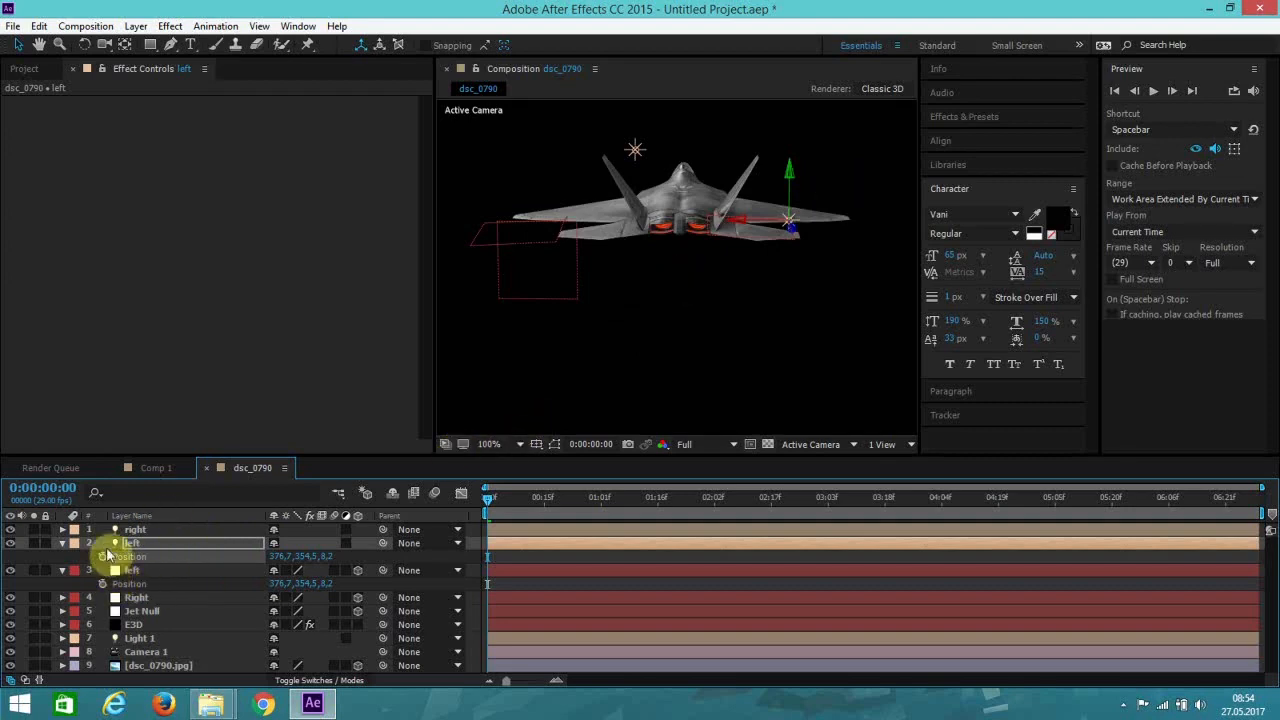
Step: Copy the Right null's Position and paste it onto the right light's Position
click(137, 597)
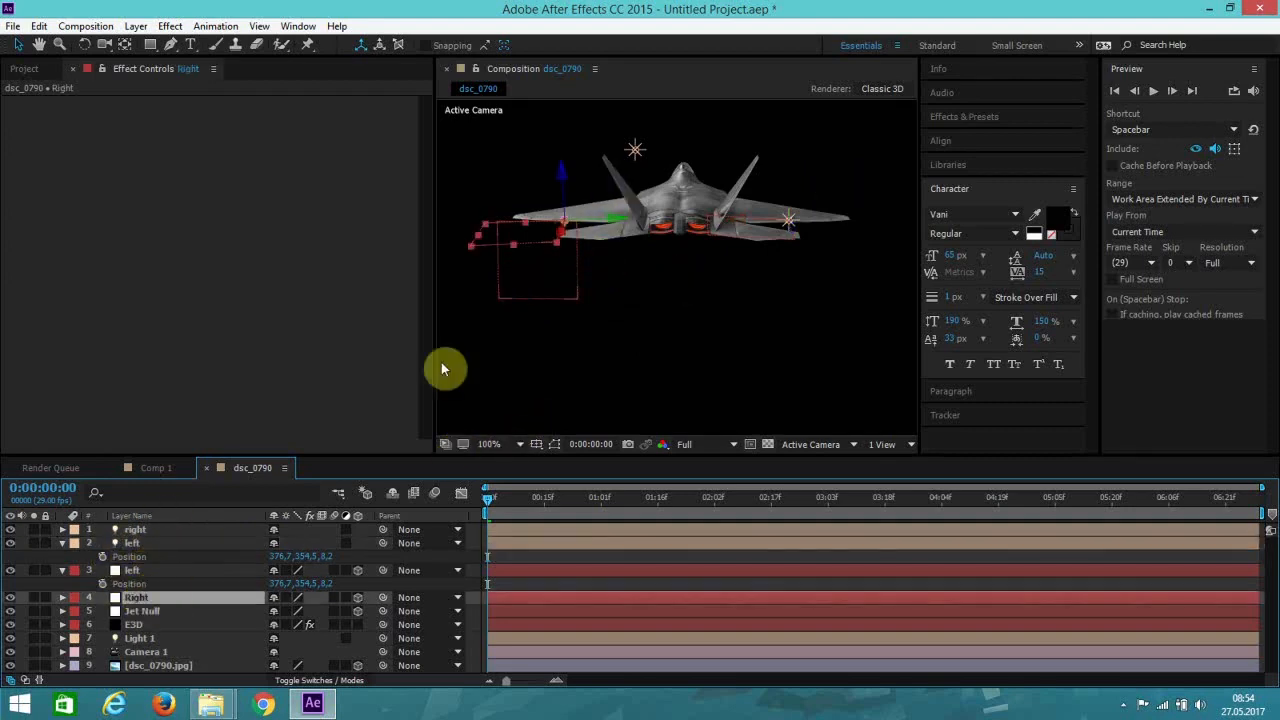
key(p)
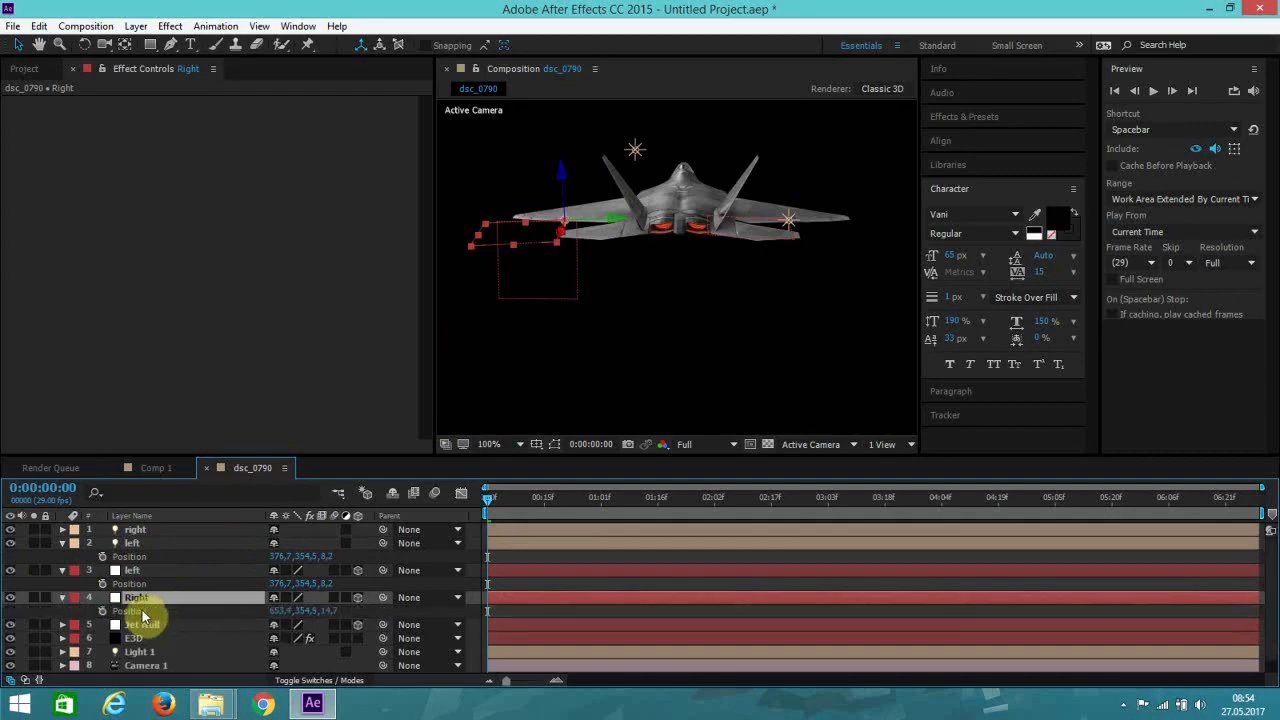
key(Return)
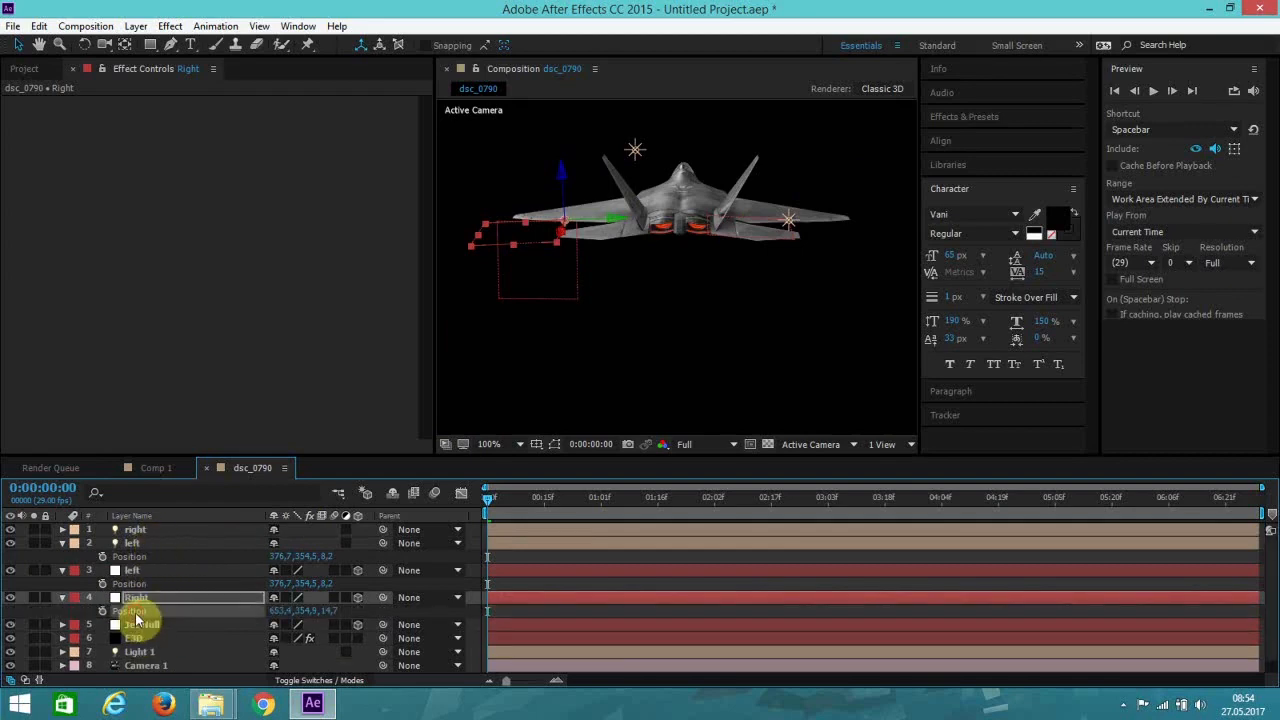
click(38, 26)
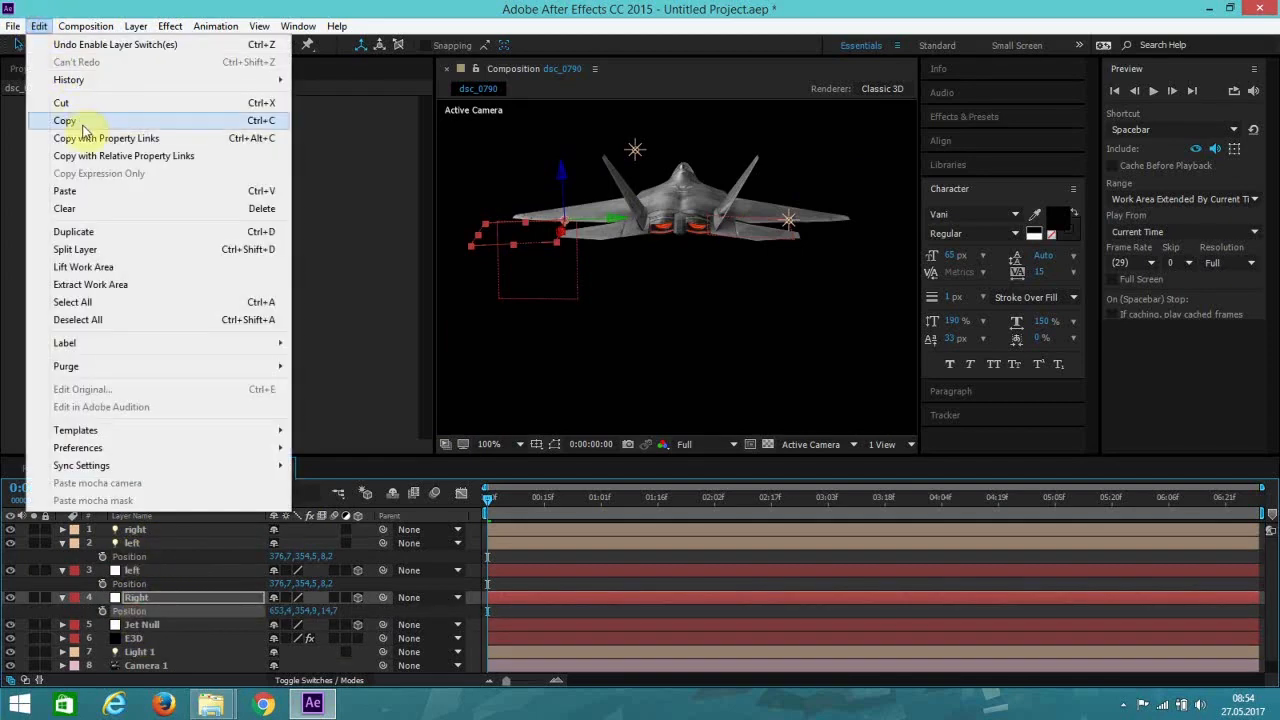
click(72, 118)
click(177, 531)
key(p)
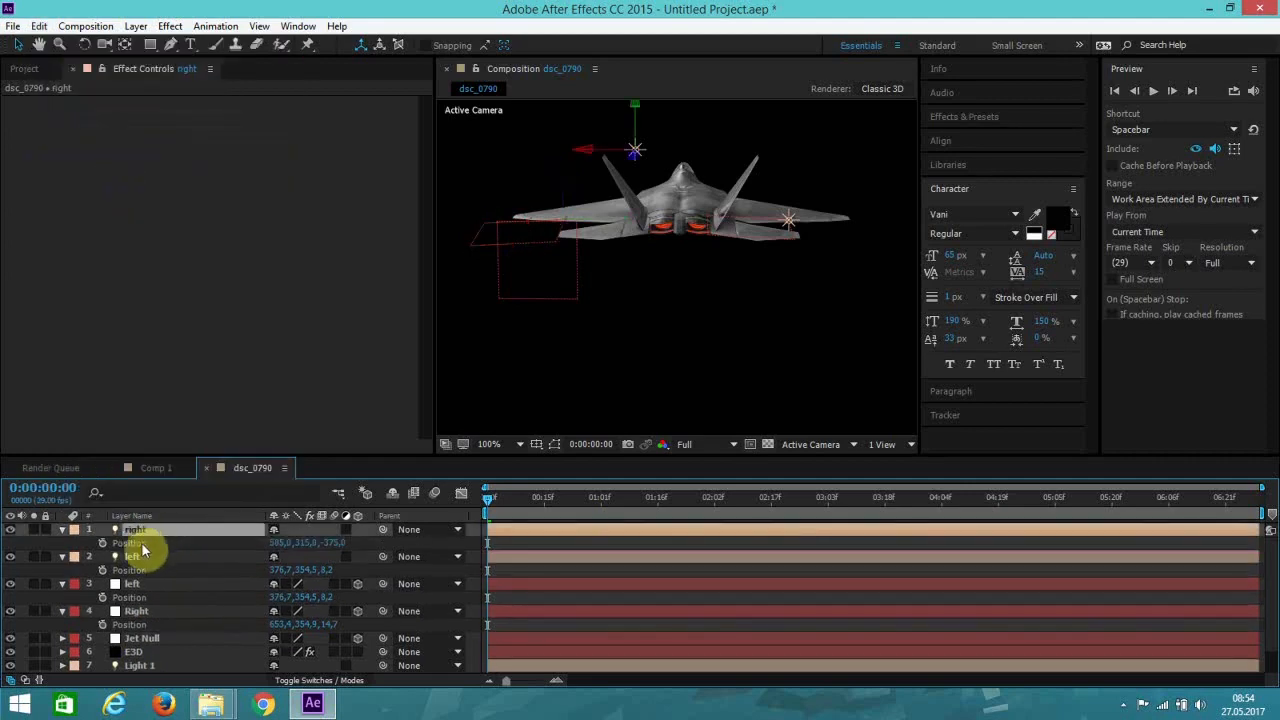
key(Return)
click(38, 26)
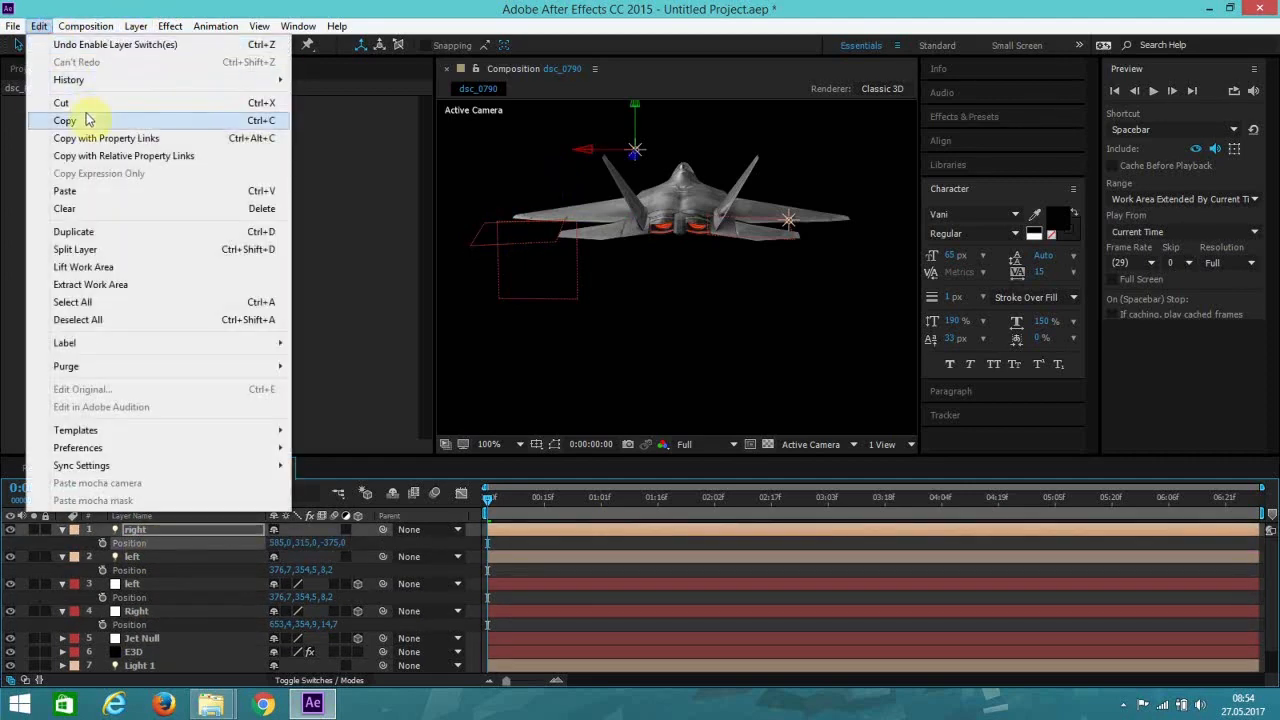
click(101, 199)
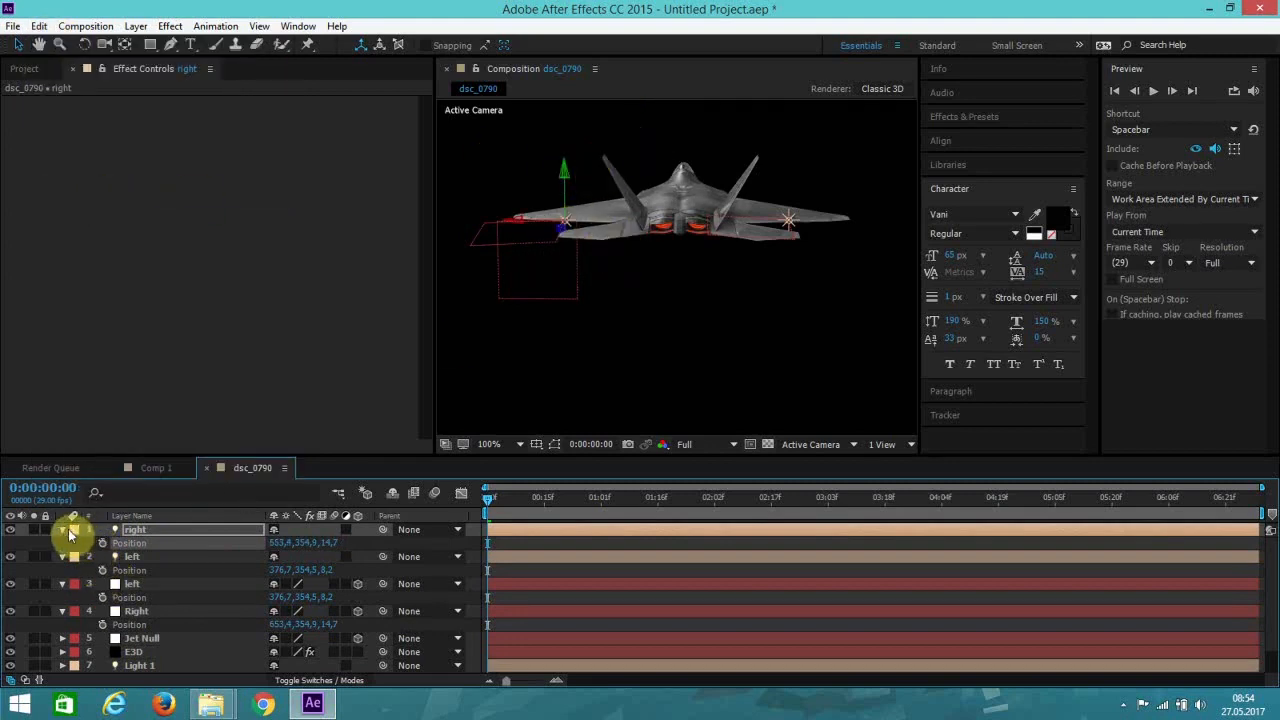
Step: Collapse the Position properties of the two wing lights and the two wing nulls in the timeline
click(62, 529)
click(62, 543)
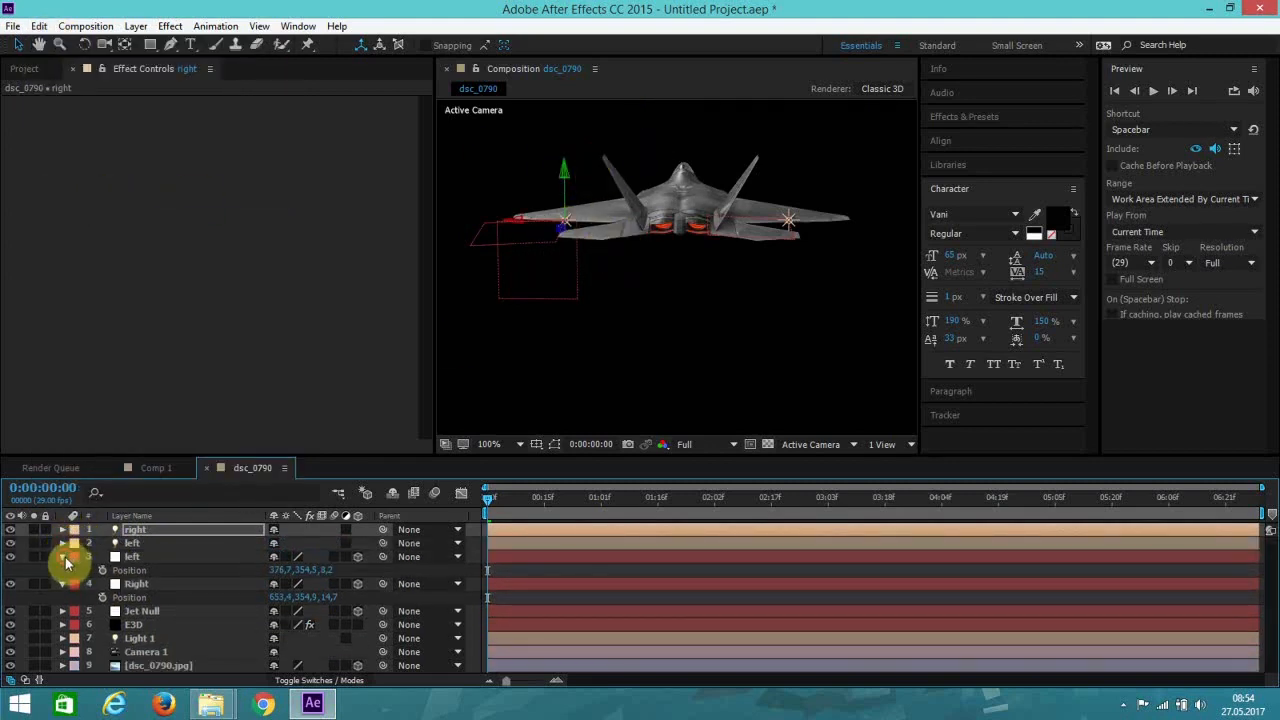
click(62, 556)
click(63, 571)
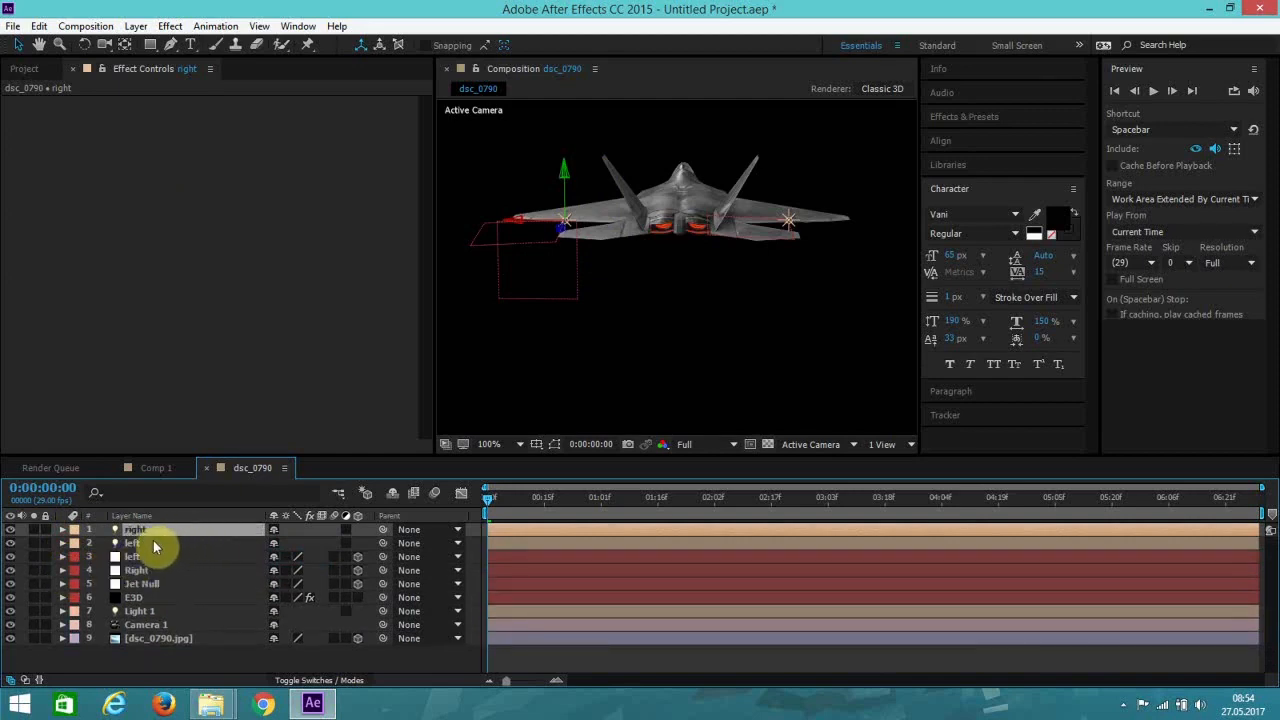
Step: Parent both the right and left light layers to the Jet Null layer
shift+click(152, 542)
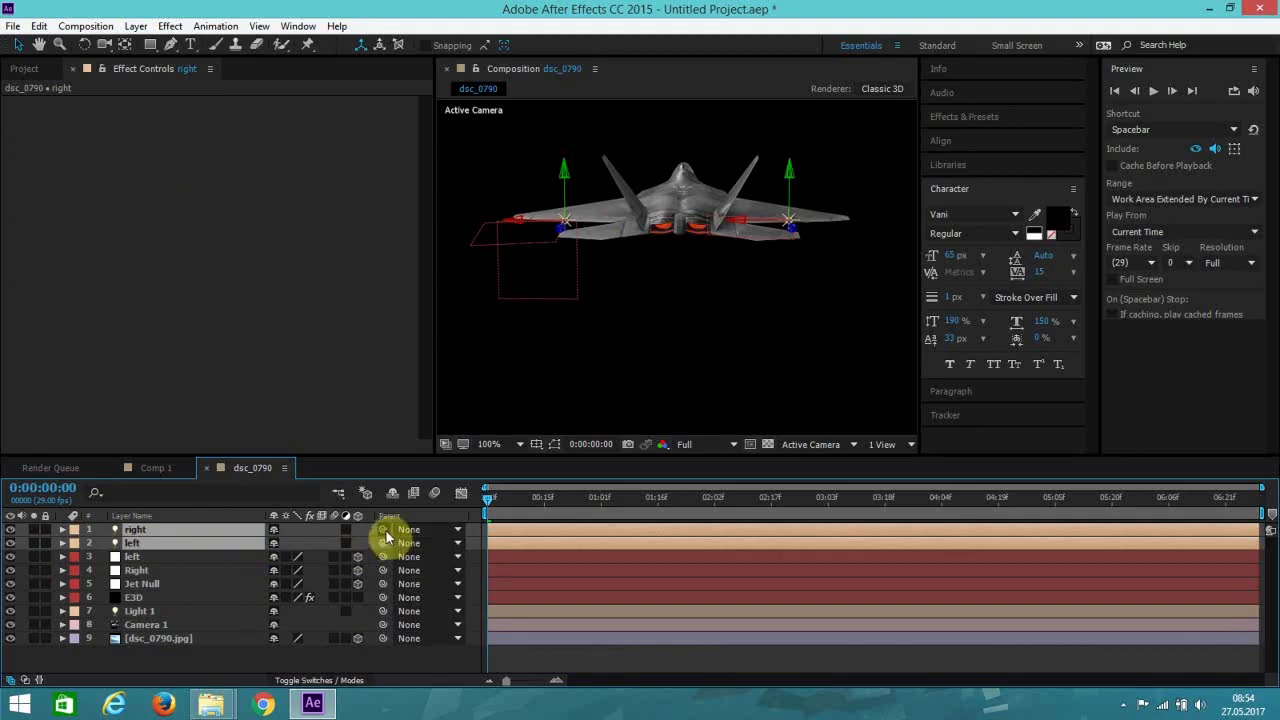
mouse_move(385, 535)
mouse_down()
mouse_move(207, 566)
mouse_move(163, 588)
mouse_move(403, 540)
mouse_up()
drag(388, 535, 185, 590)
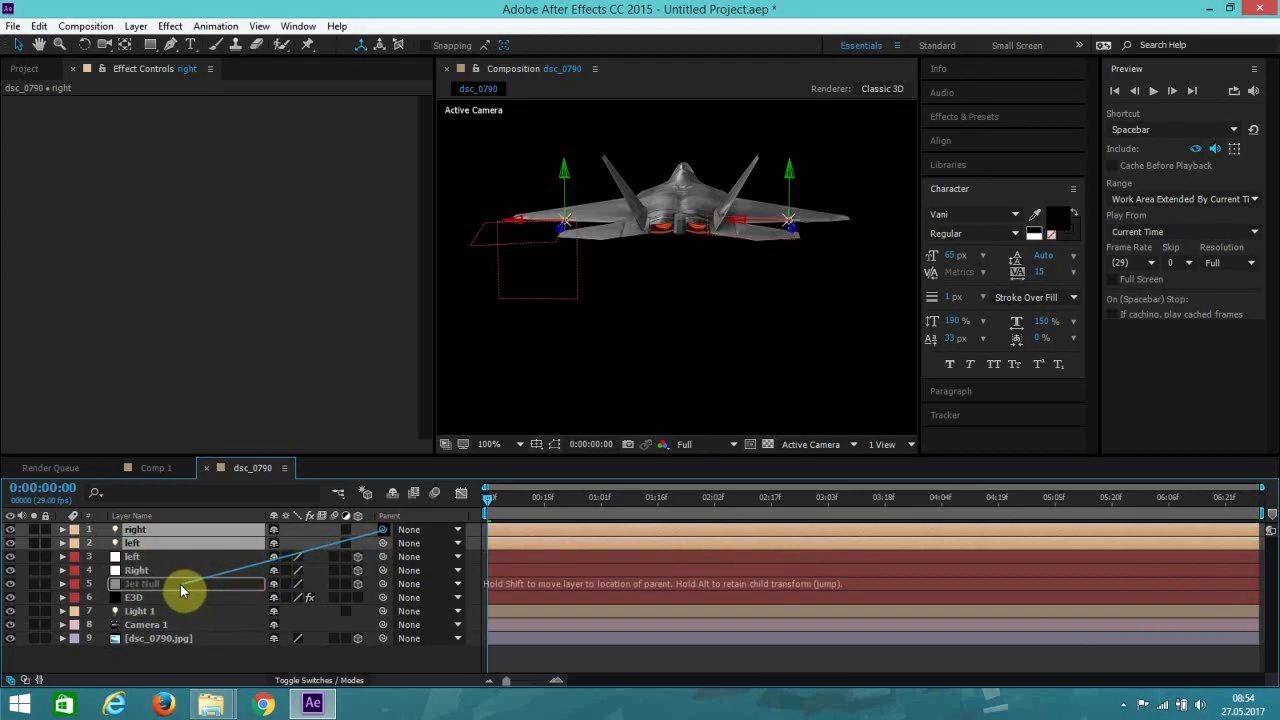
drag(181, 590, 181, 591)
Step: Move the Jet Null upward to test whether the wing lights follow the jet, and undo the move
click(168, 586)
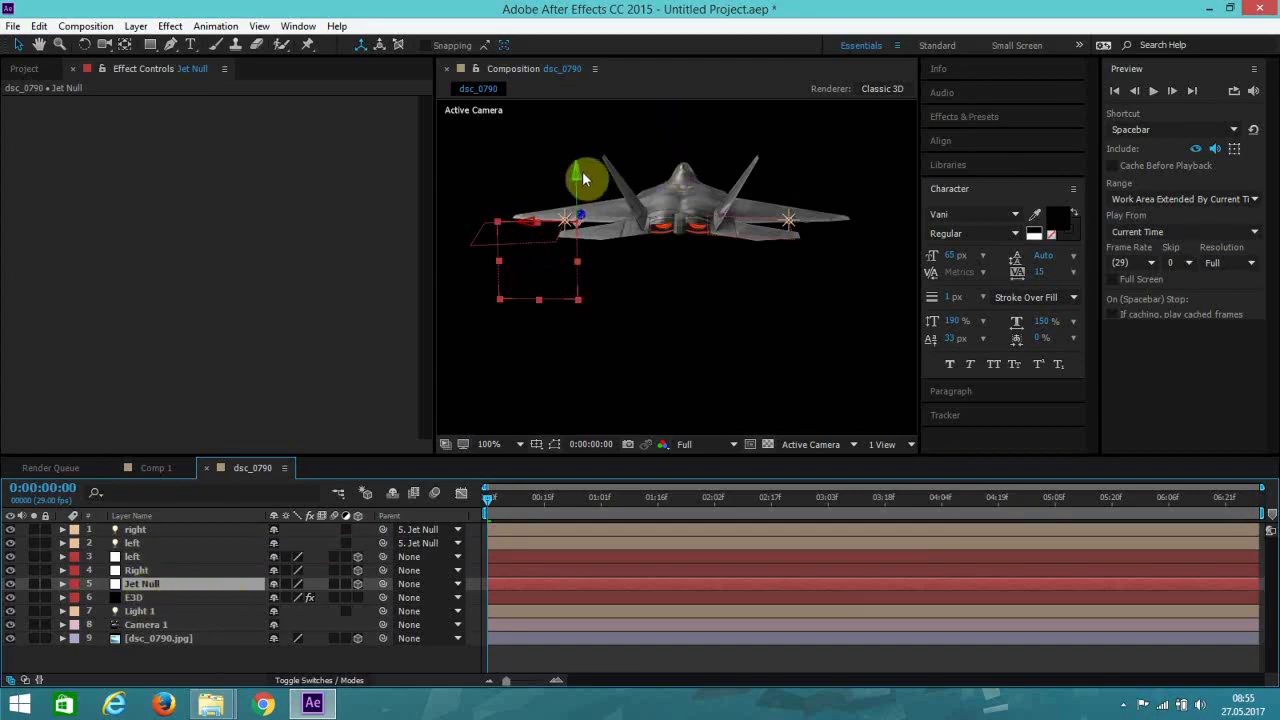
drag(578, 174, 589, 124)
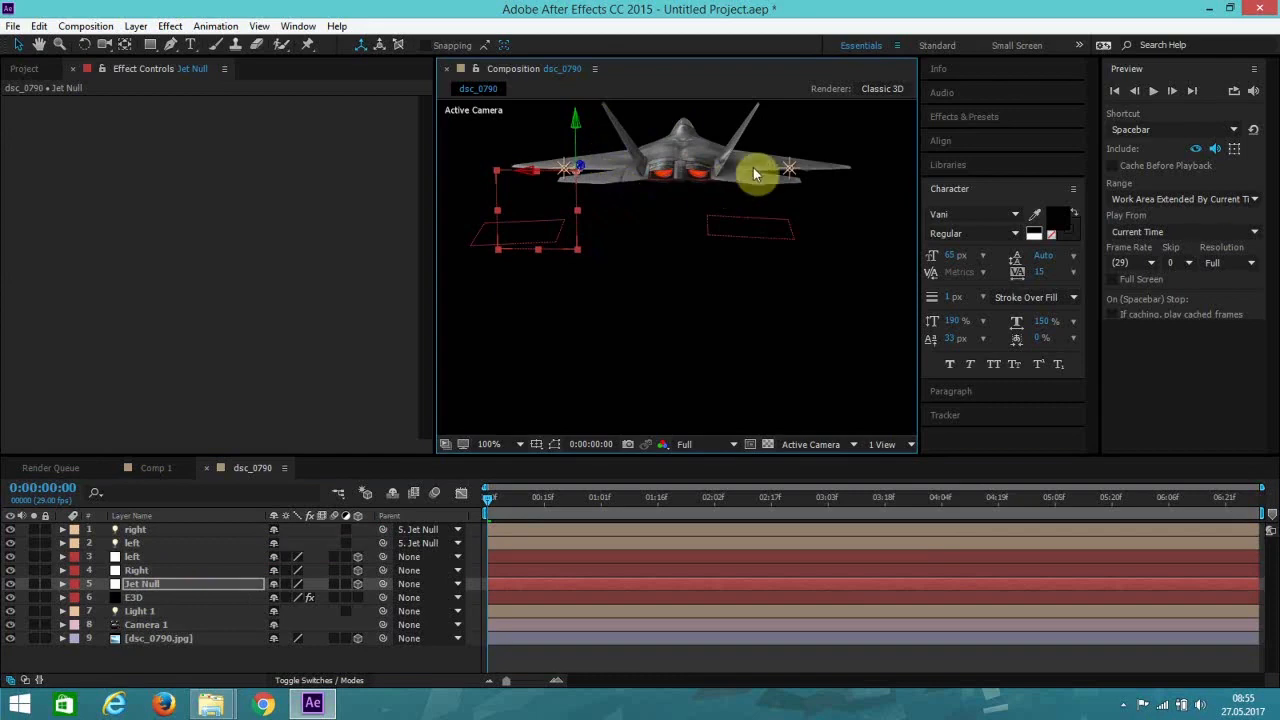
key(ctrl+z)
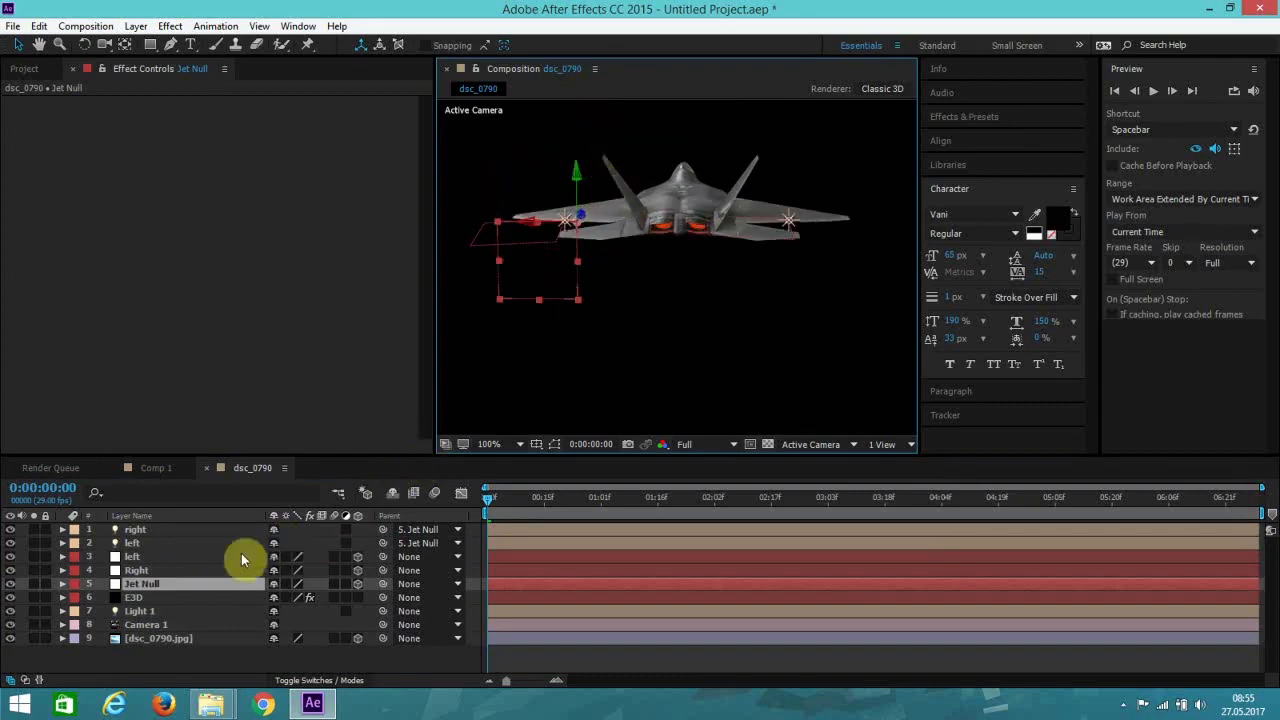
Step: Delete the left and Right null layers from the composition
click(146, 570)
ctrl+click(138, 558)
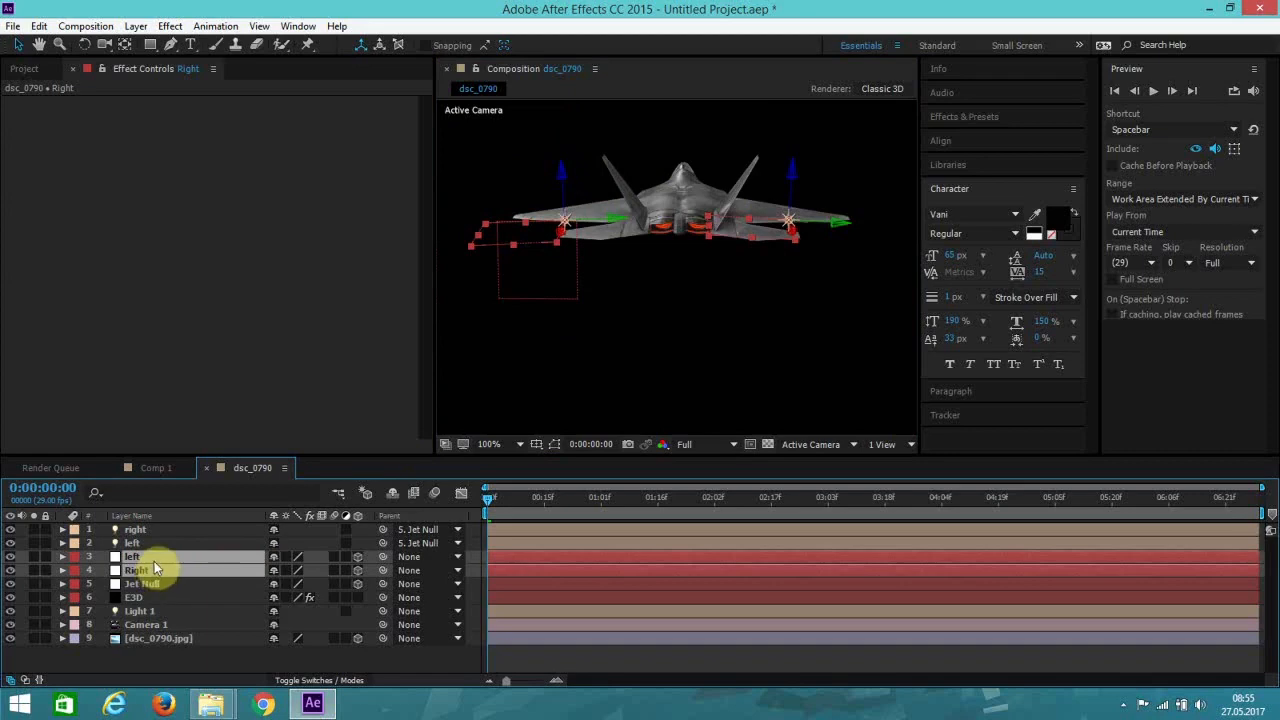
key(Delete)
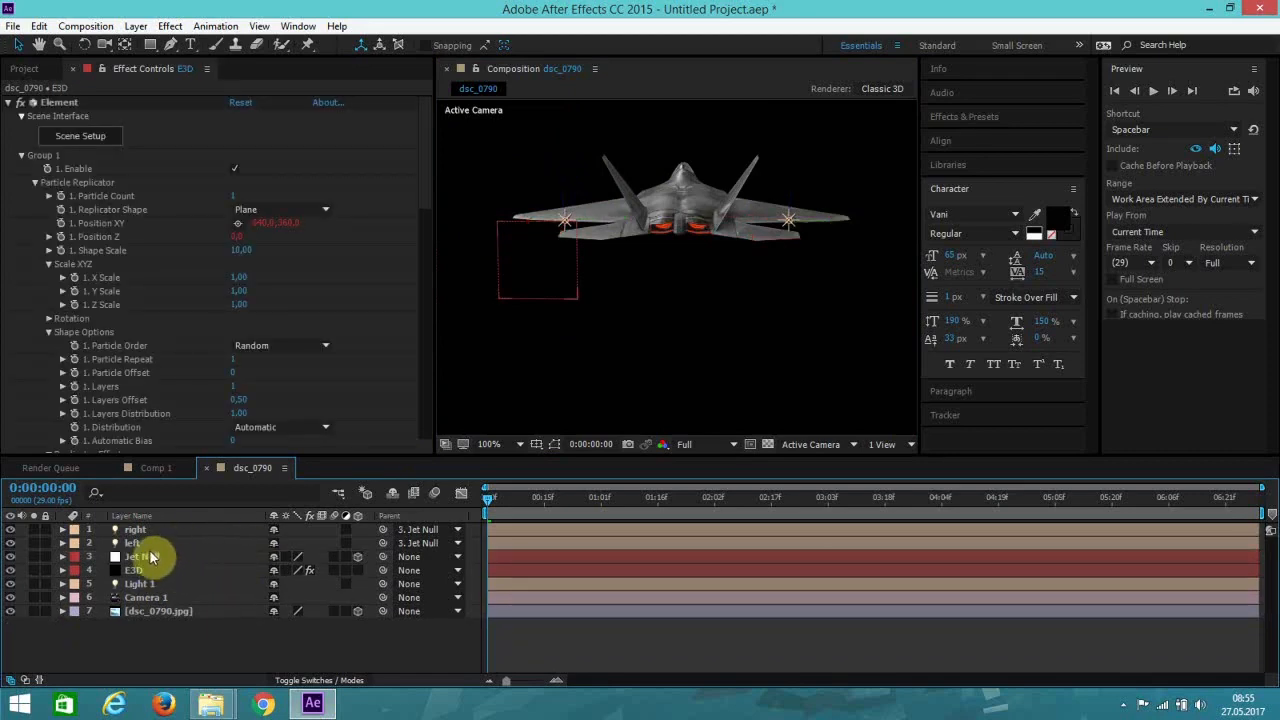
Step: Move the Jet Null up along its Y axis, raising the jet and its wing lights in the frame
click(150, 555)
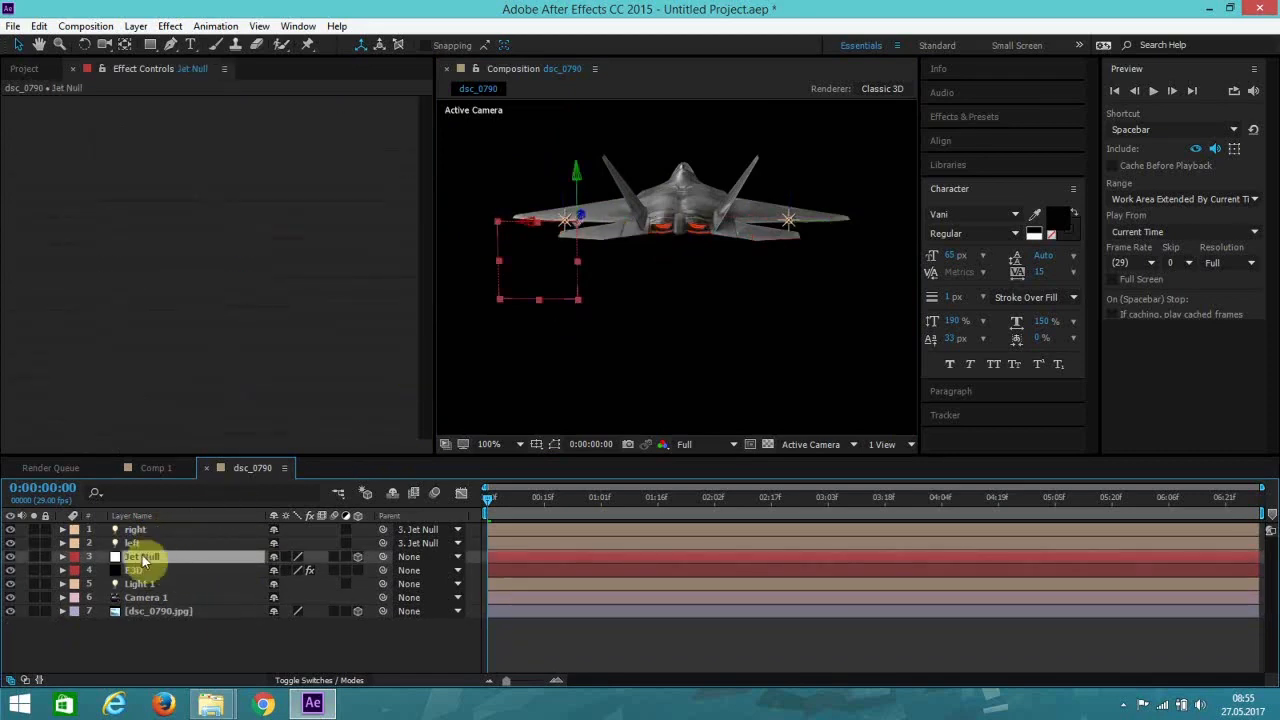
drag(578, 175, 791, 167)
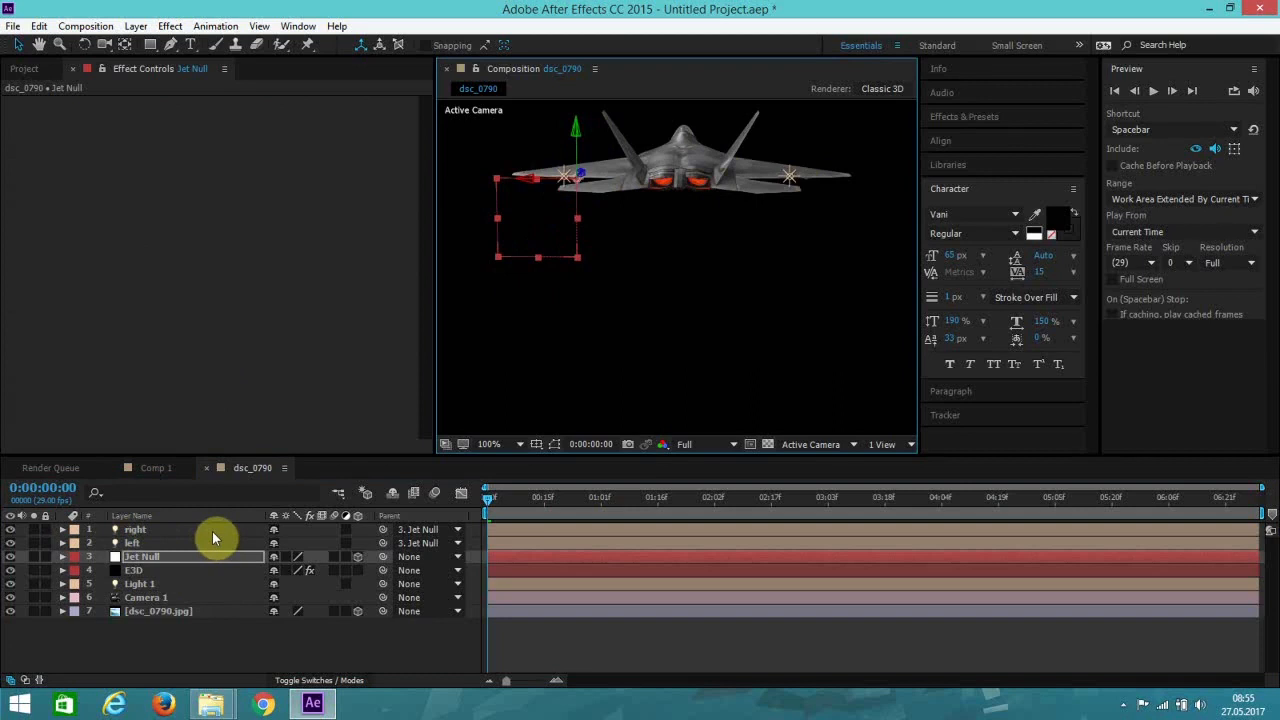
key(z)
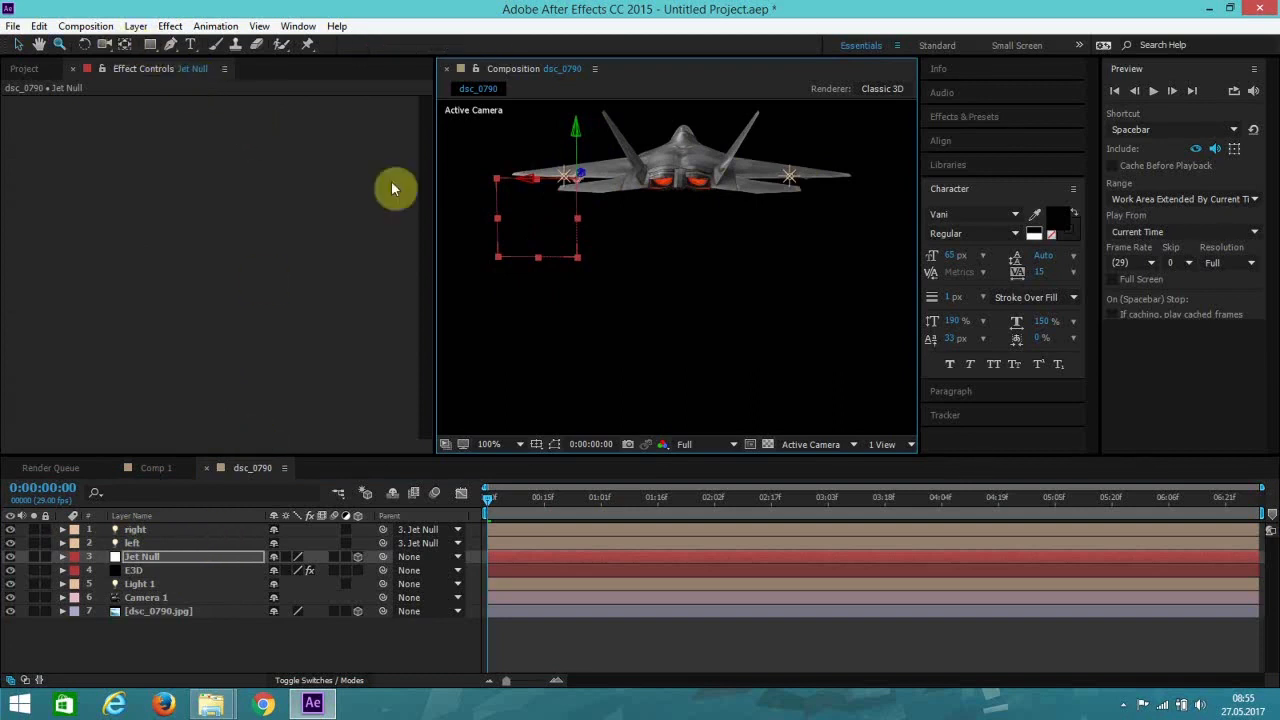
click(18, 46)
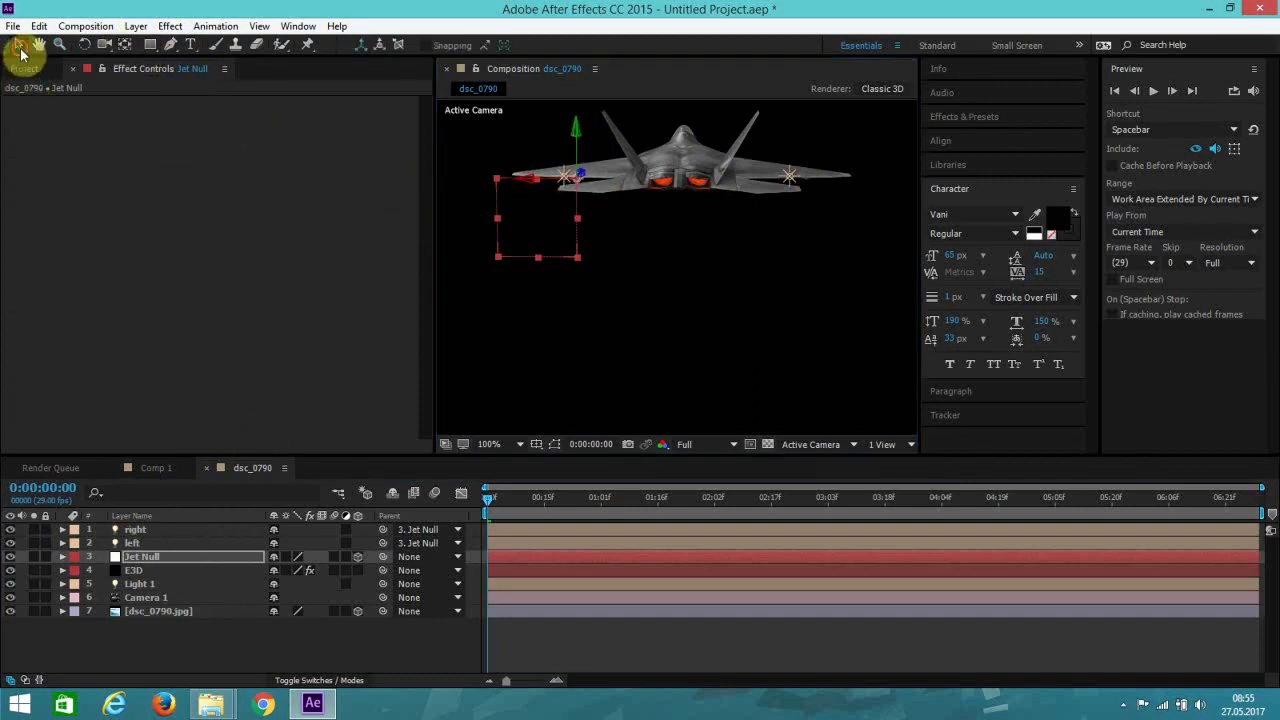
click(577, 130)
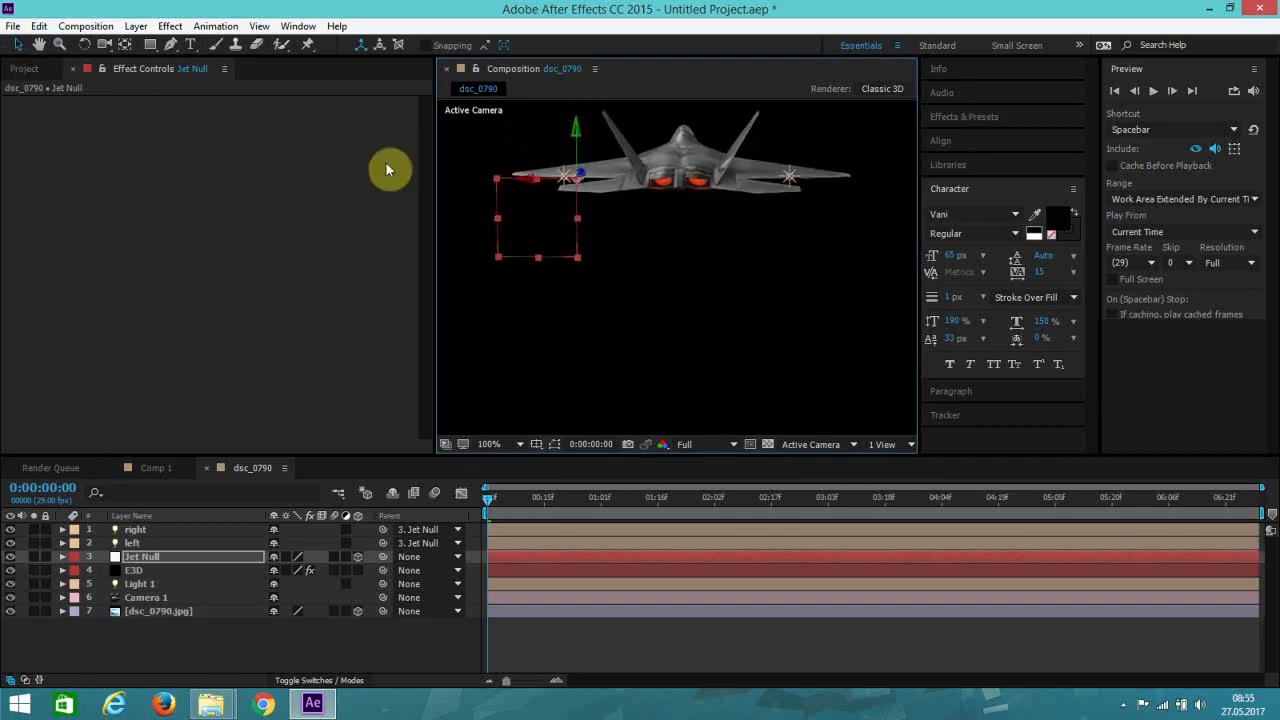
Step: Orbit the camera around to the front of the jet with the aerial photo behind it, at 50% magnification
click(104, 44)
drag(657, 337, 749, 301)
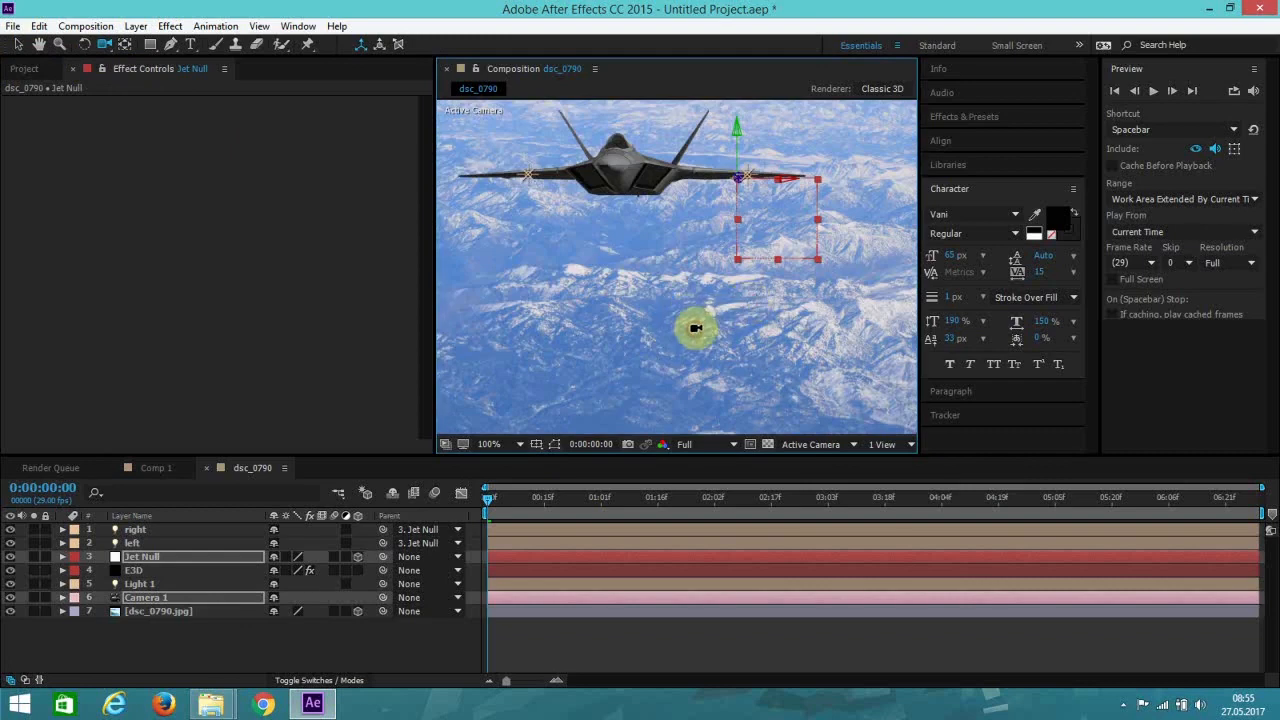
scroll(663, 320, down, 2)
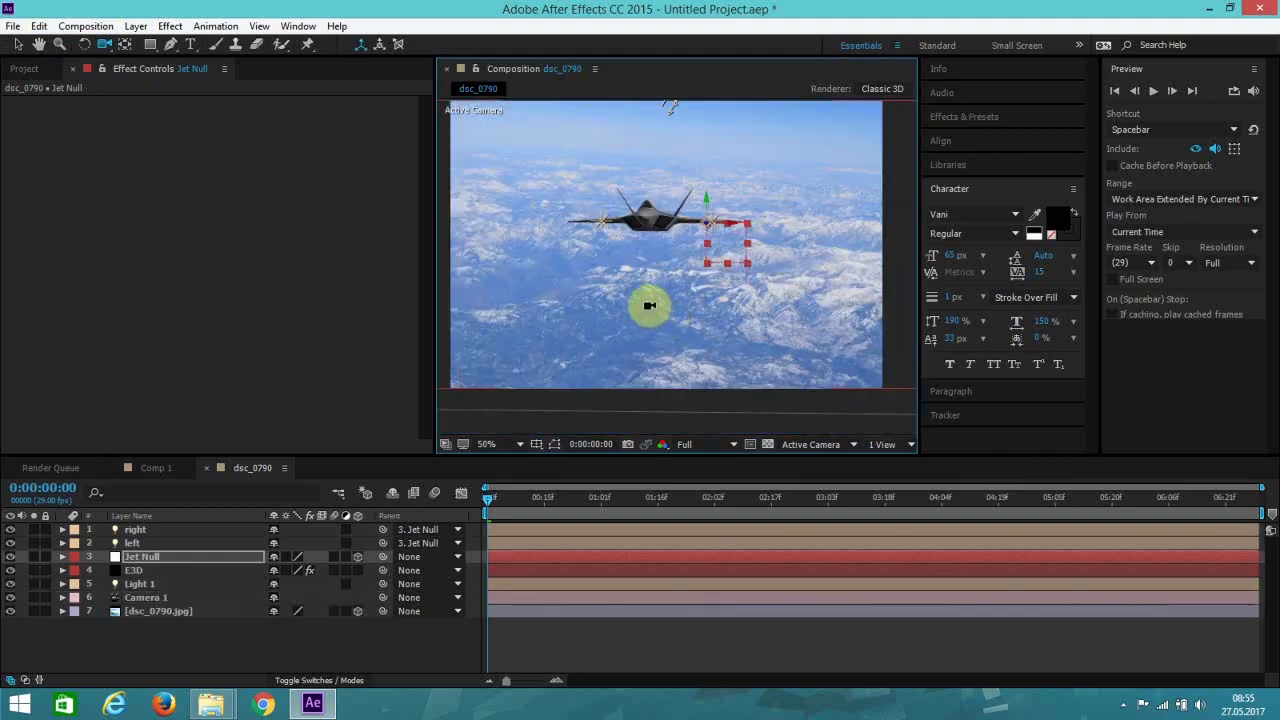
scroll(648, 300, down, 2)
scroll(648, 289, up, 2)
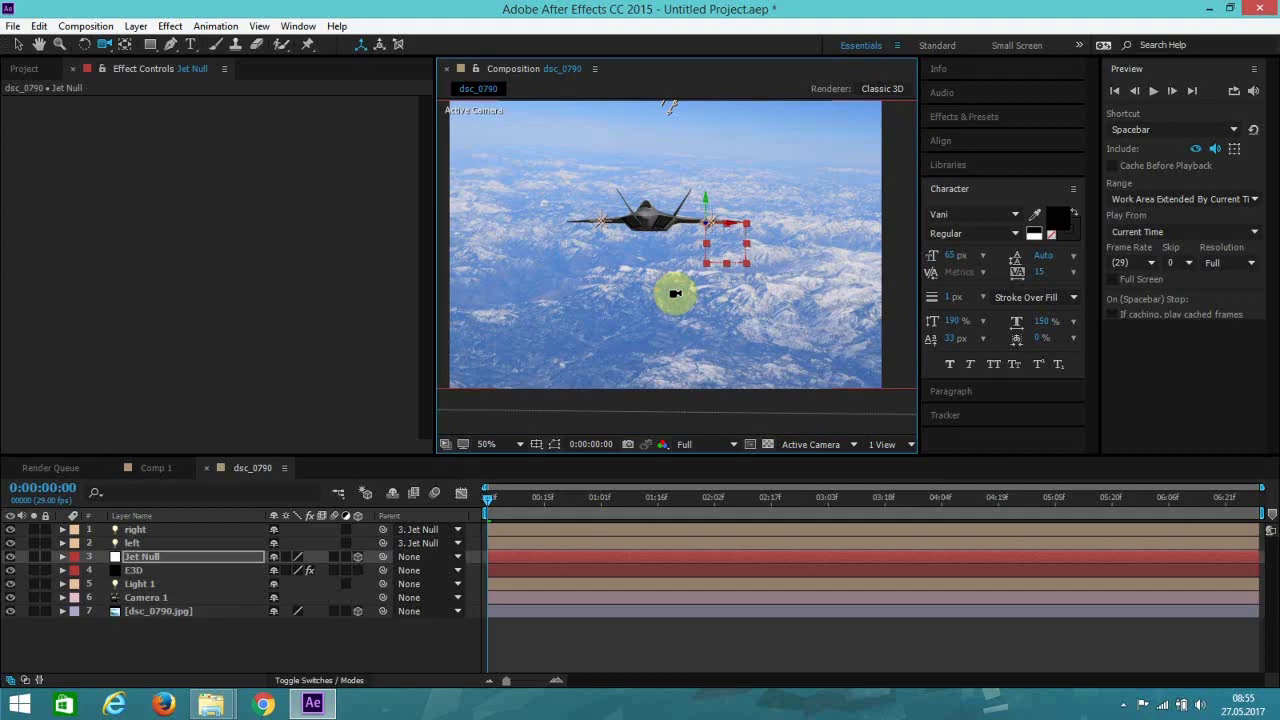
drag(672, 293, 647, 296)
key(ctrl+z)
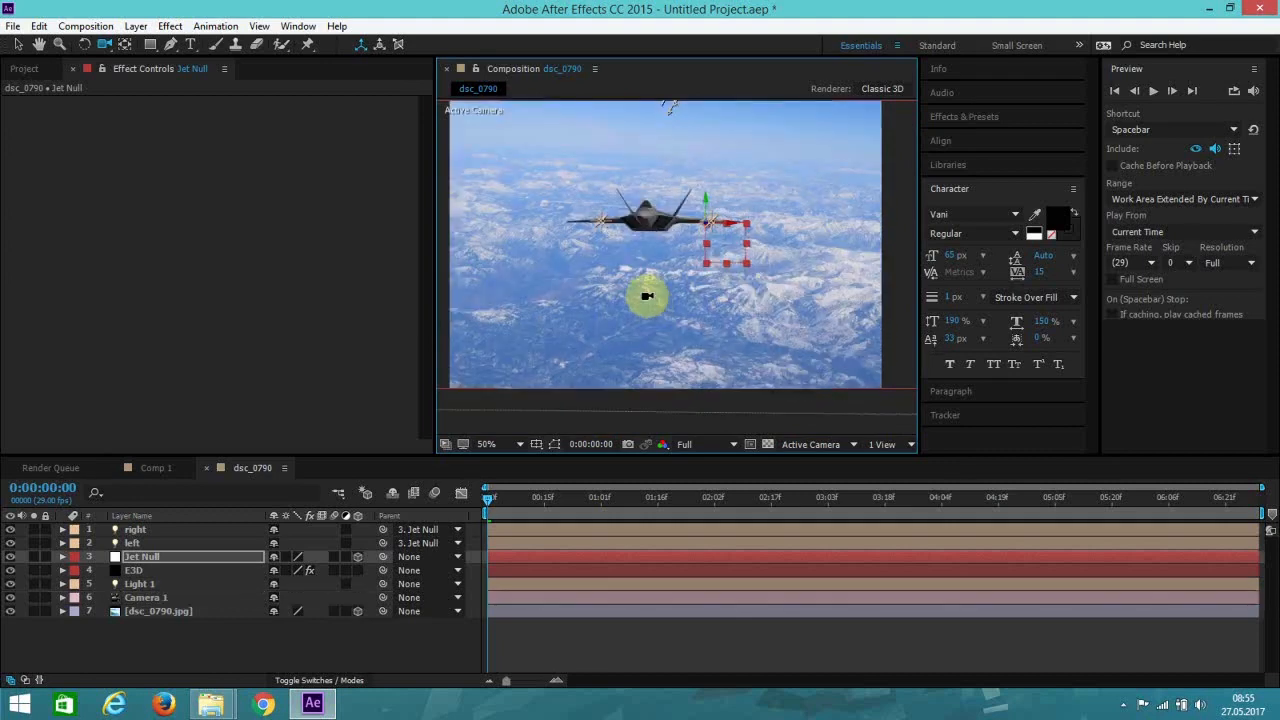
Step: Scale the dsc_0790.jpg photo layer up uniformly to 516%
key(comma)
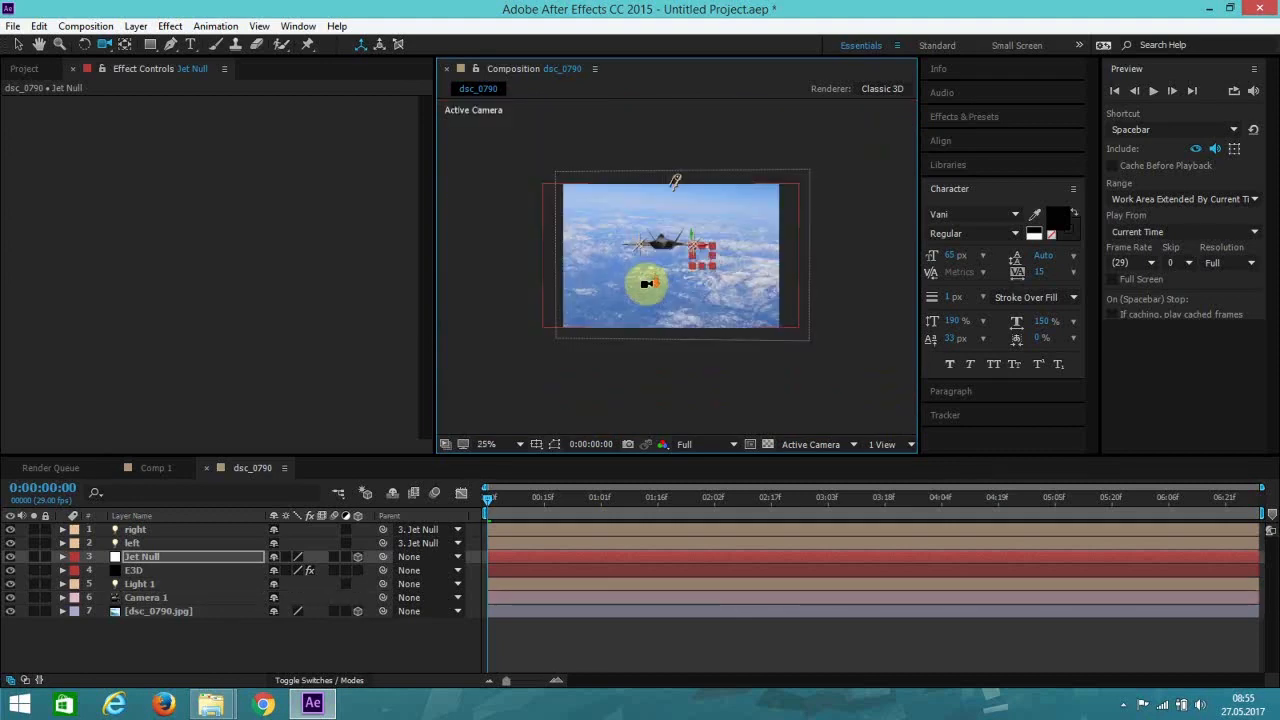
click(20, 45)
click(135, 611)
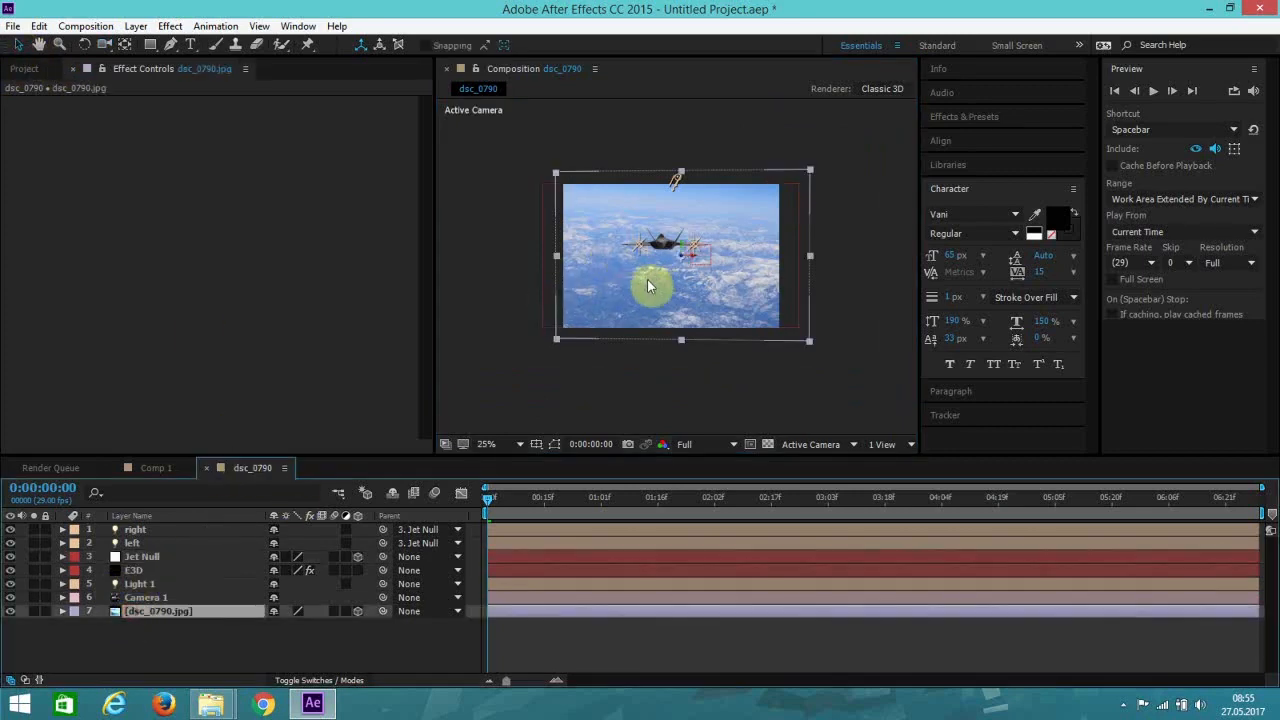
key(s)
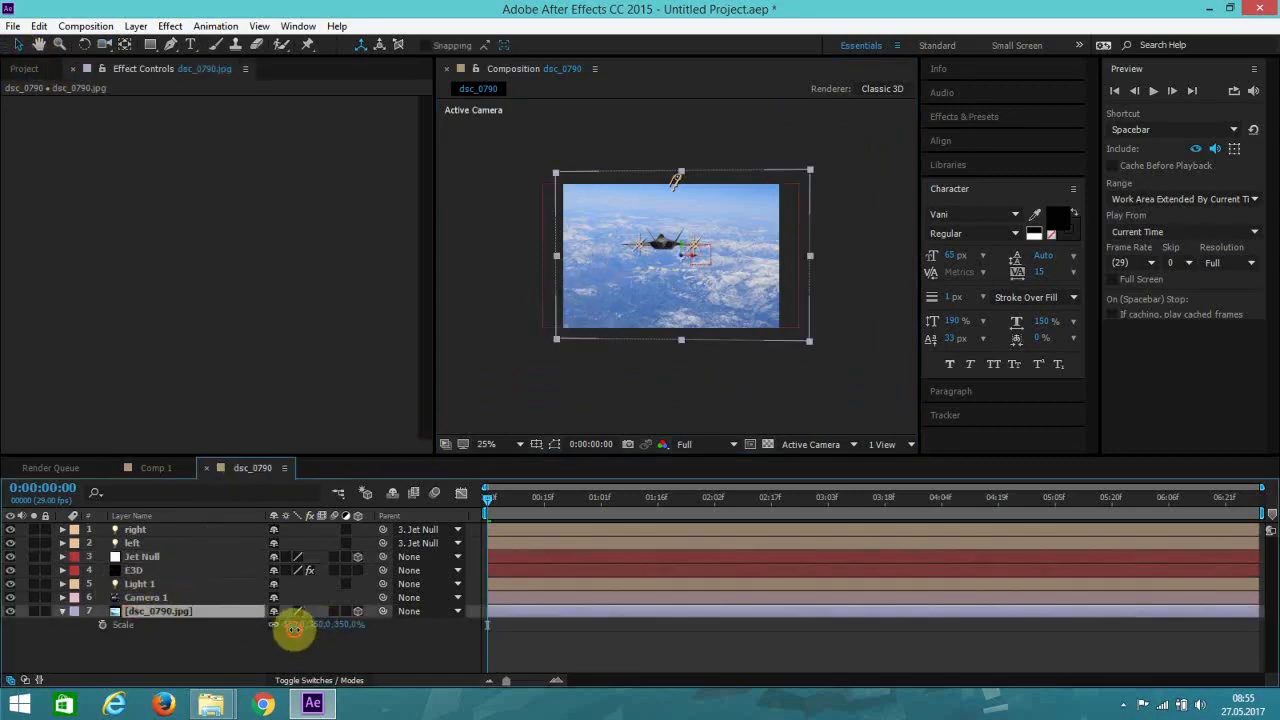
drag(294, 628, 403, 606)
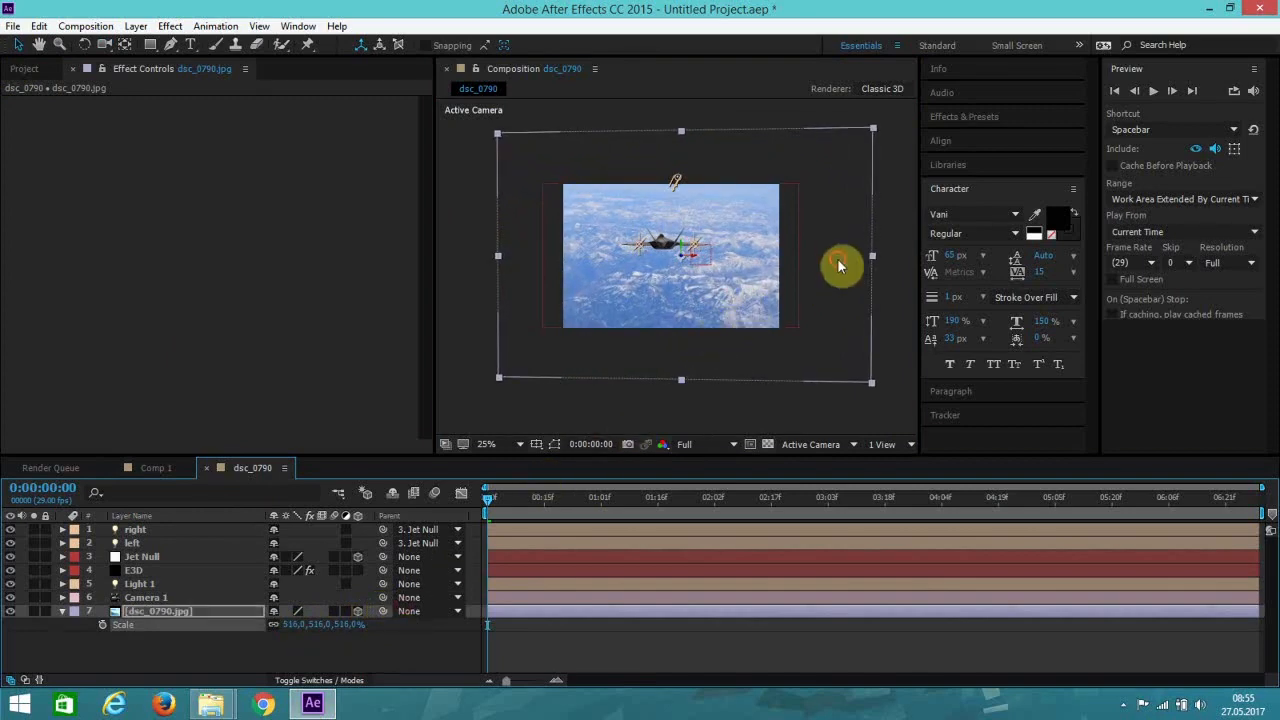
Step: Shift the enlarged dsc_0790.jpg photo to the left behind the jet, keeping the frame covered
drag(838, 264, 775, 262)
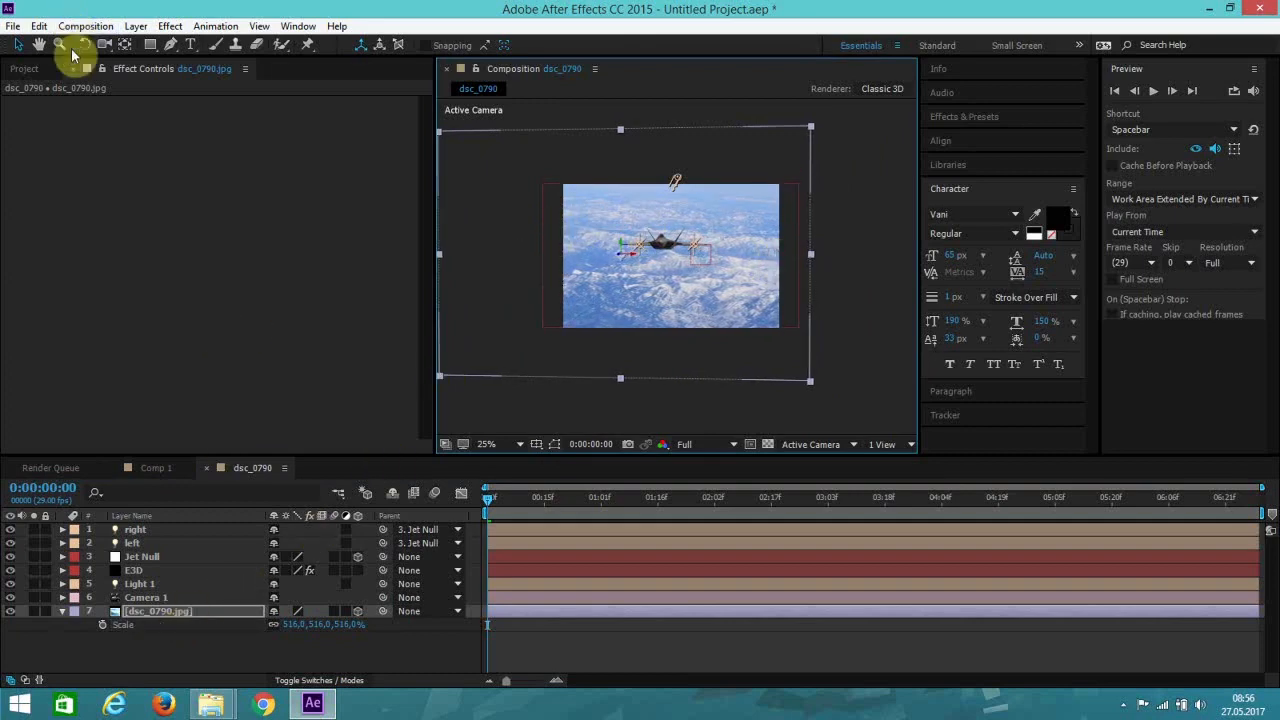
key(period)
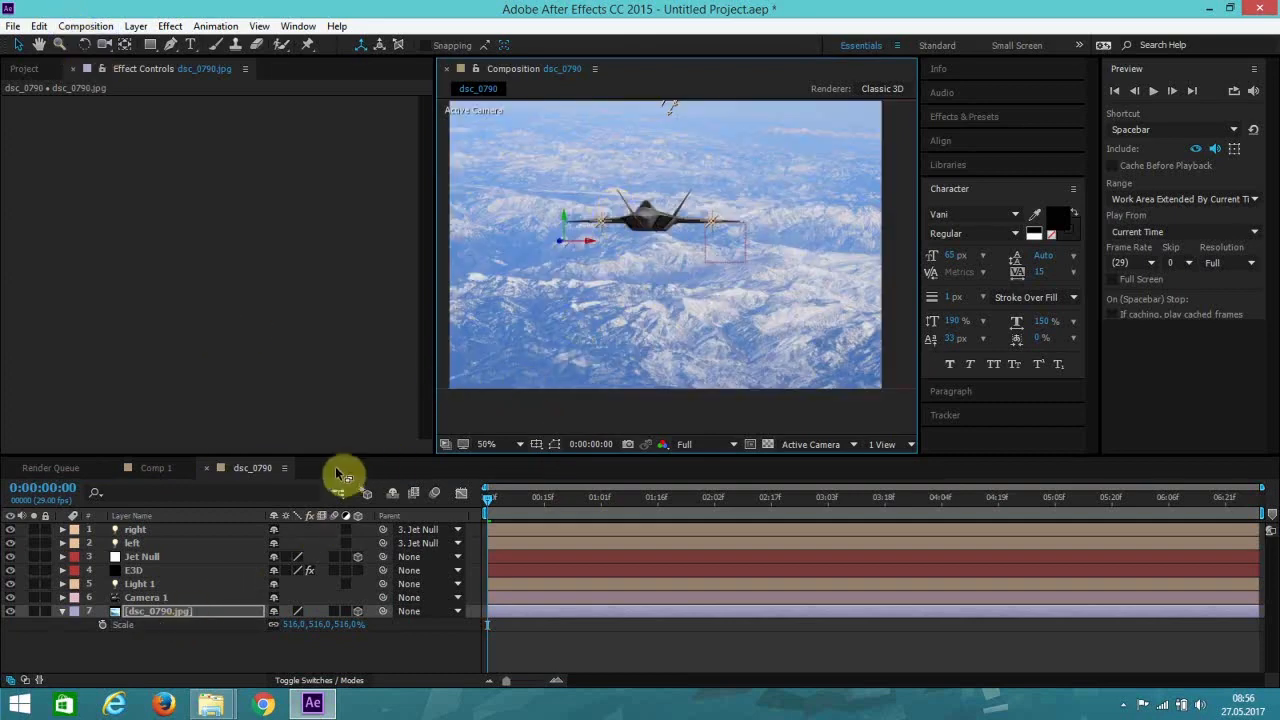
key(comma)
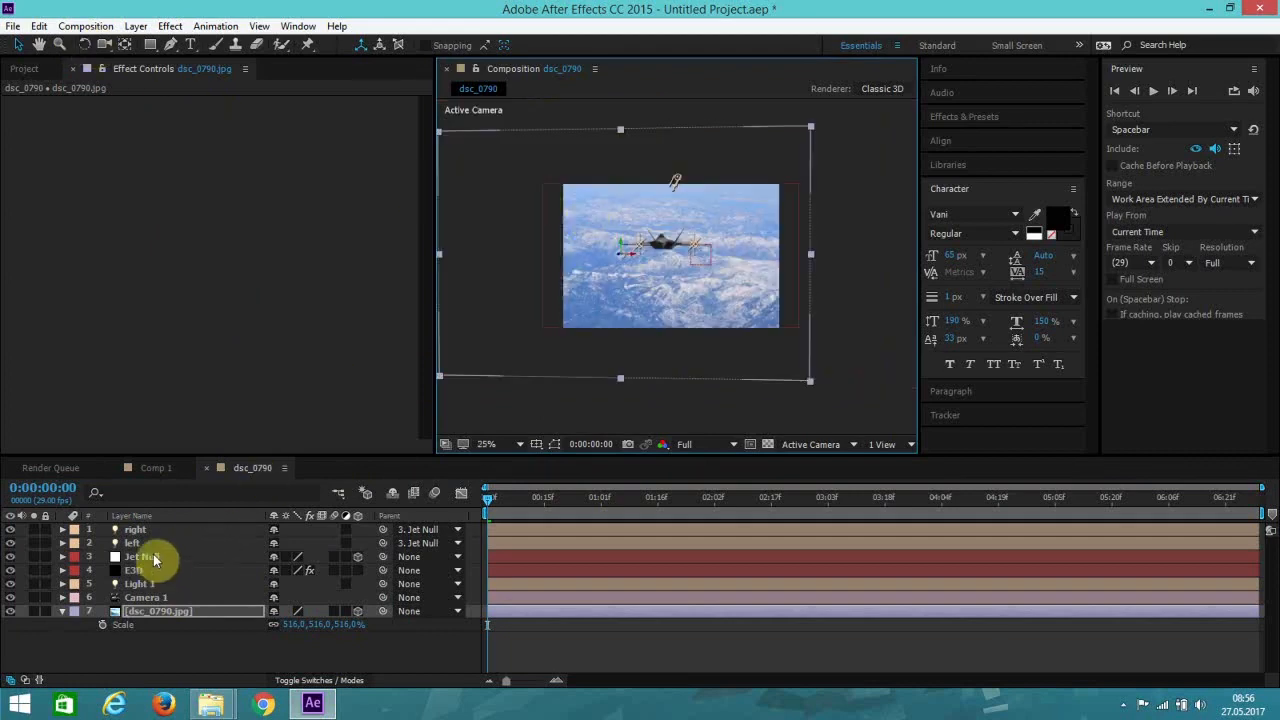
Step: Orbit Camera 1 slightly sideways to view the jet and the photo at an angle
click(143, 597)
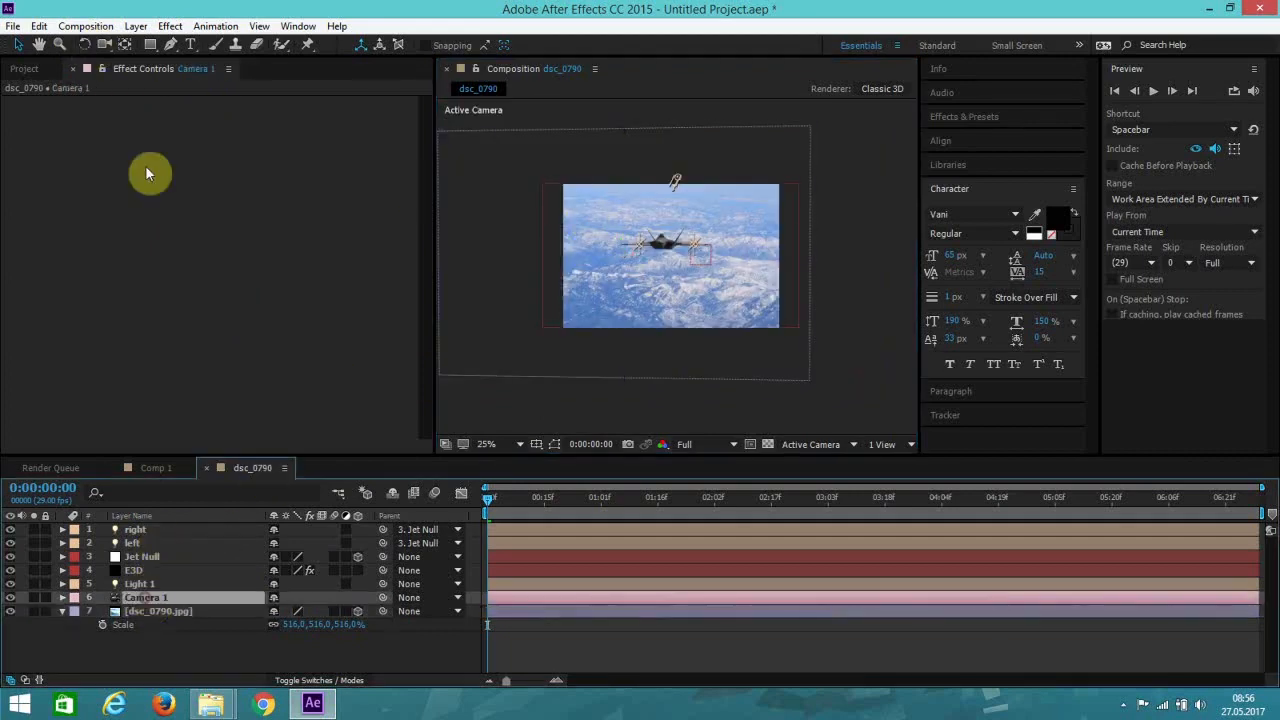
click(104, 44)
drag(686, 284, 630, 281)
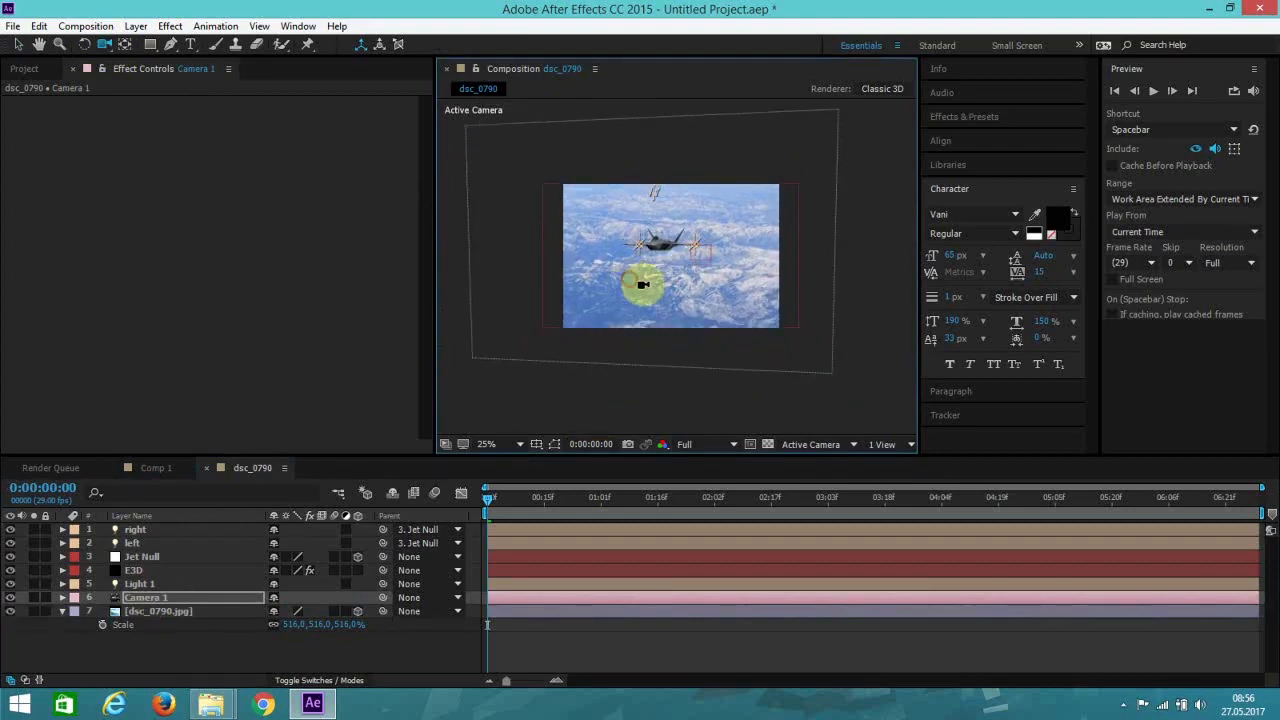
scroll(643, 285, up, 1)
click(18, 44)
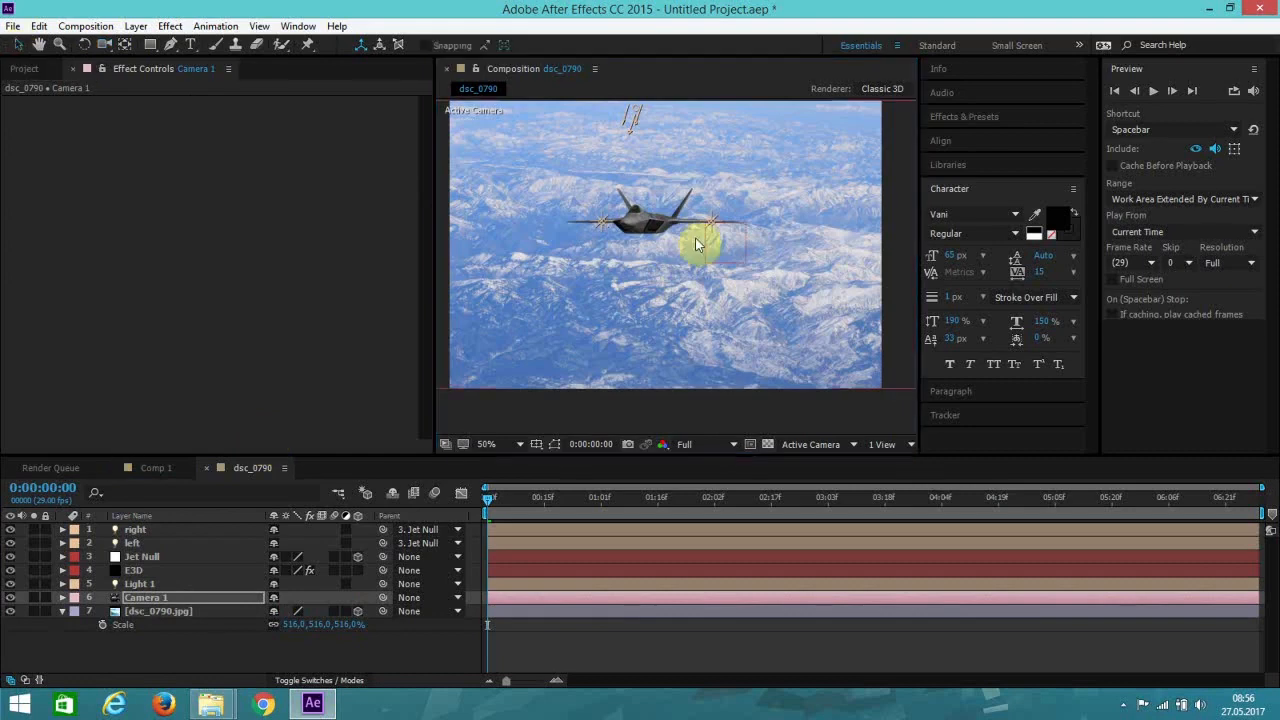
scroll(694, 243, down, 1)
Step: Rotate the Jet Null to 2° in X and turn it around Y so the jet's nose points more to the left
click(150, 530)
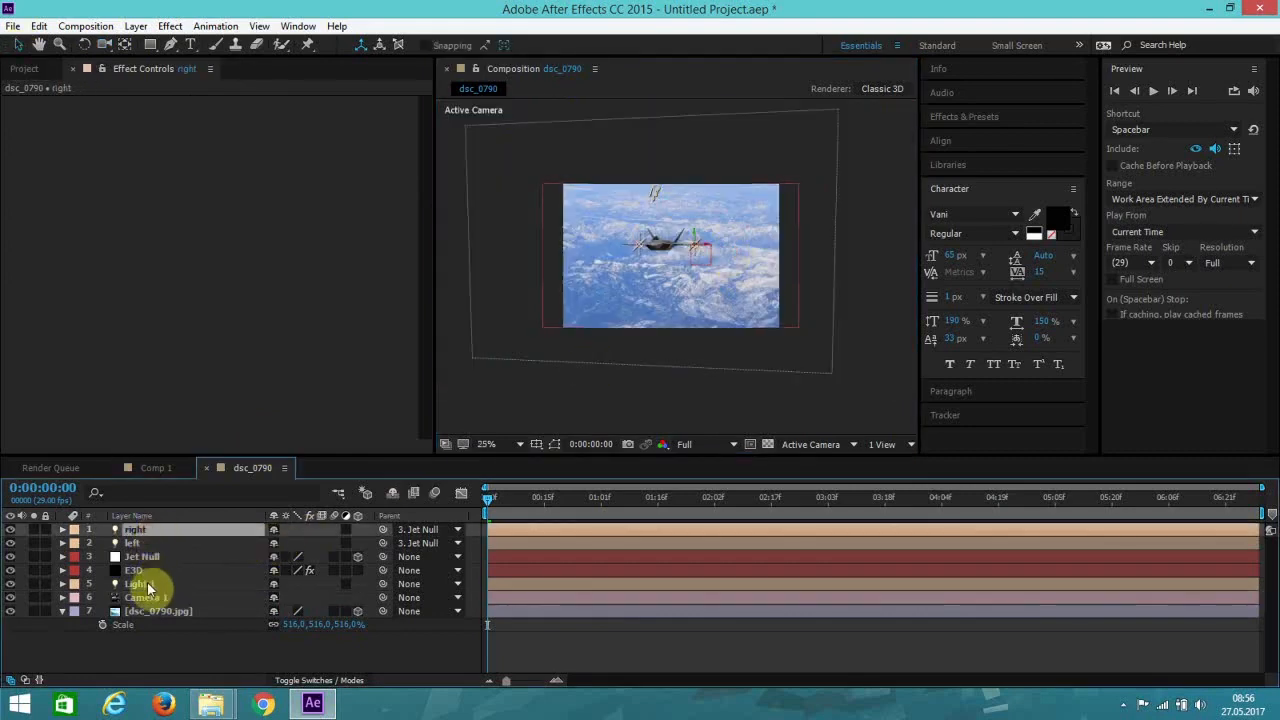
click(154, 558)
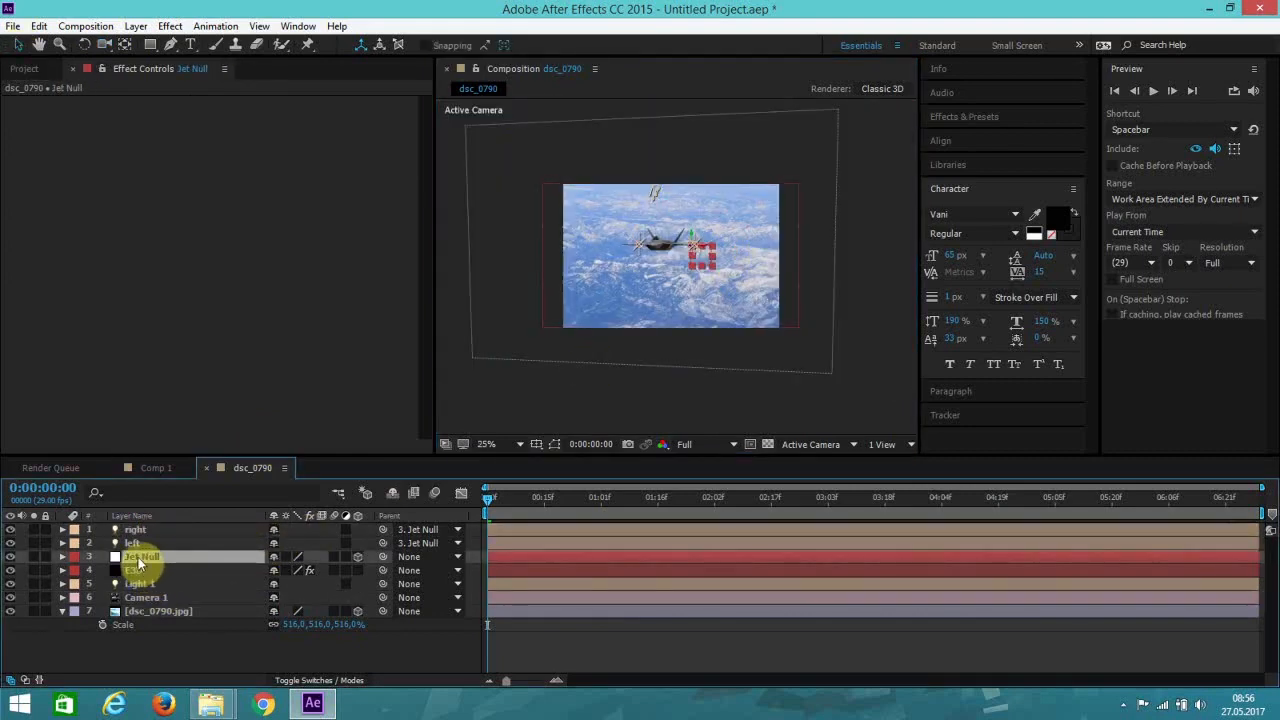
key(r)
scroll(610, 265, up, 1)
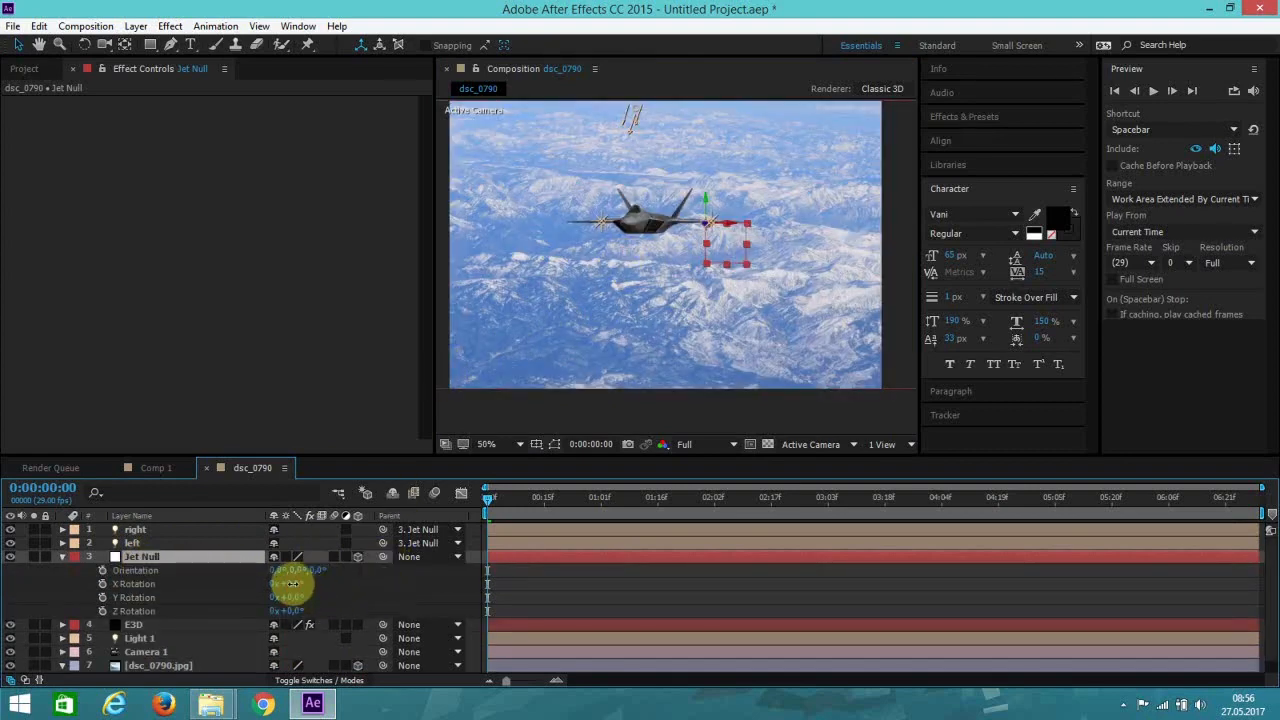
mouse_move(287, 585)
mouse_down()
mouse_move(304, 584)
mouse_move(305, 598)
mouse_up()
drag(304, 599, 300, 600)
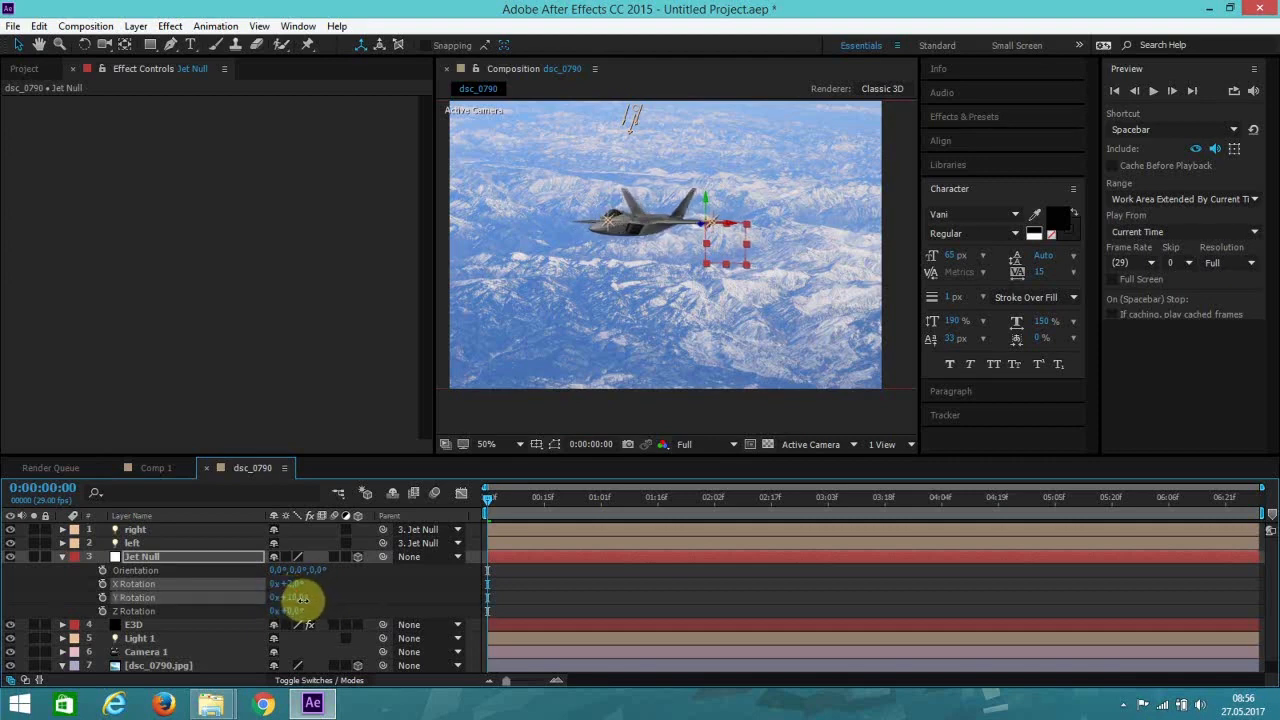
click(62, 556)
Step: Move the dsc_0790.jpg photo down so more of the sky lies behind the jet
scroll(593, 265, down, 2)
scroll(594, 267, up, 2)
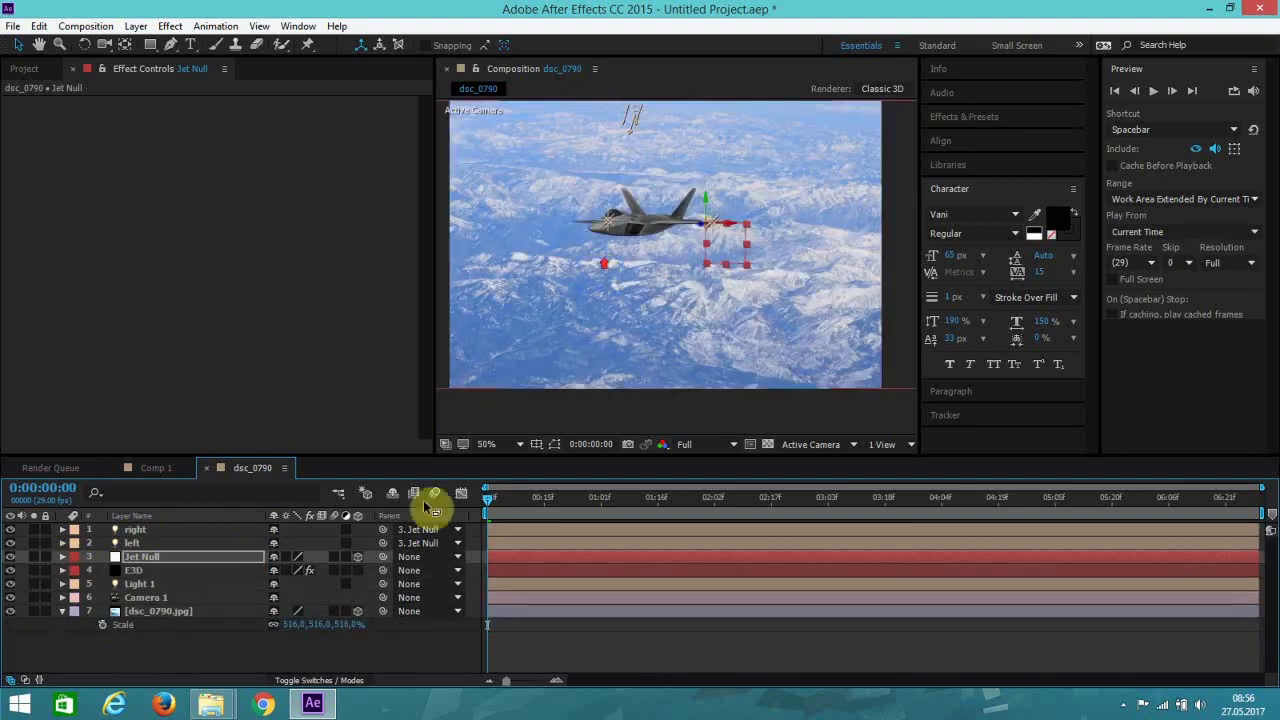
click(187, 611)
scroll(544, 324, down, 2)
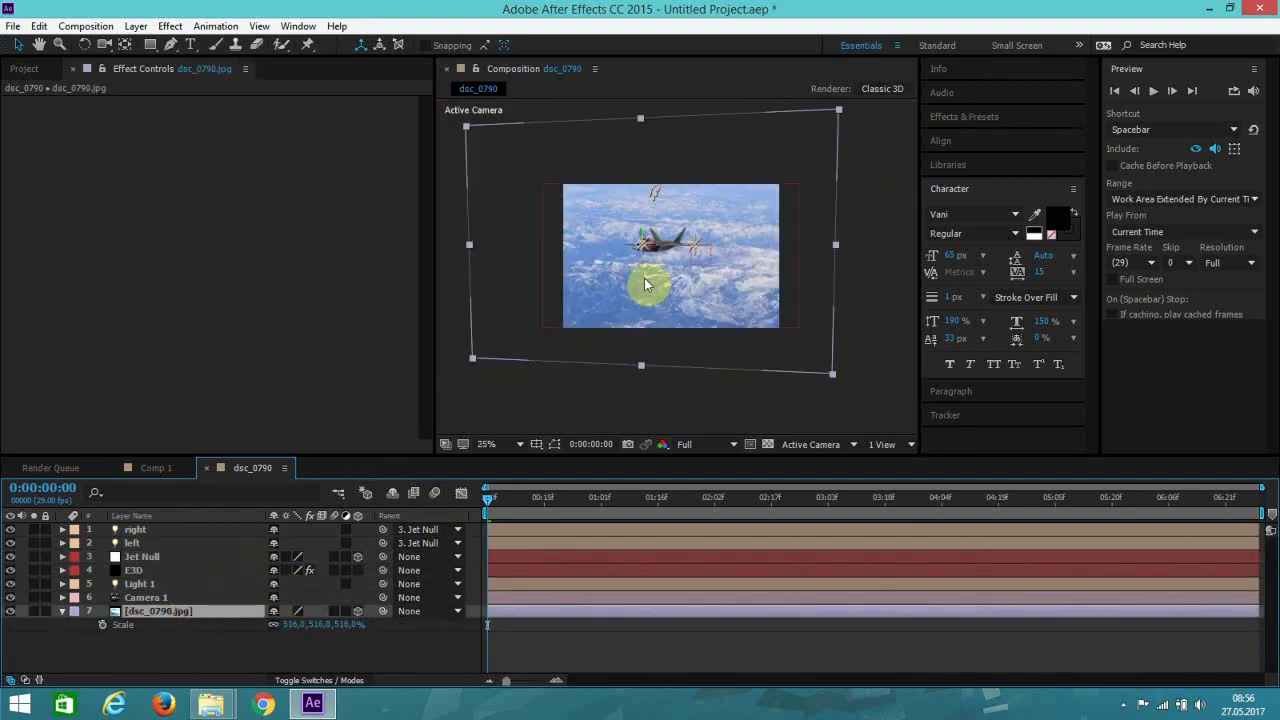
drag(645, 283, 648, 291)
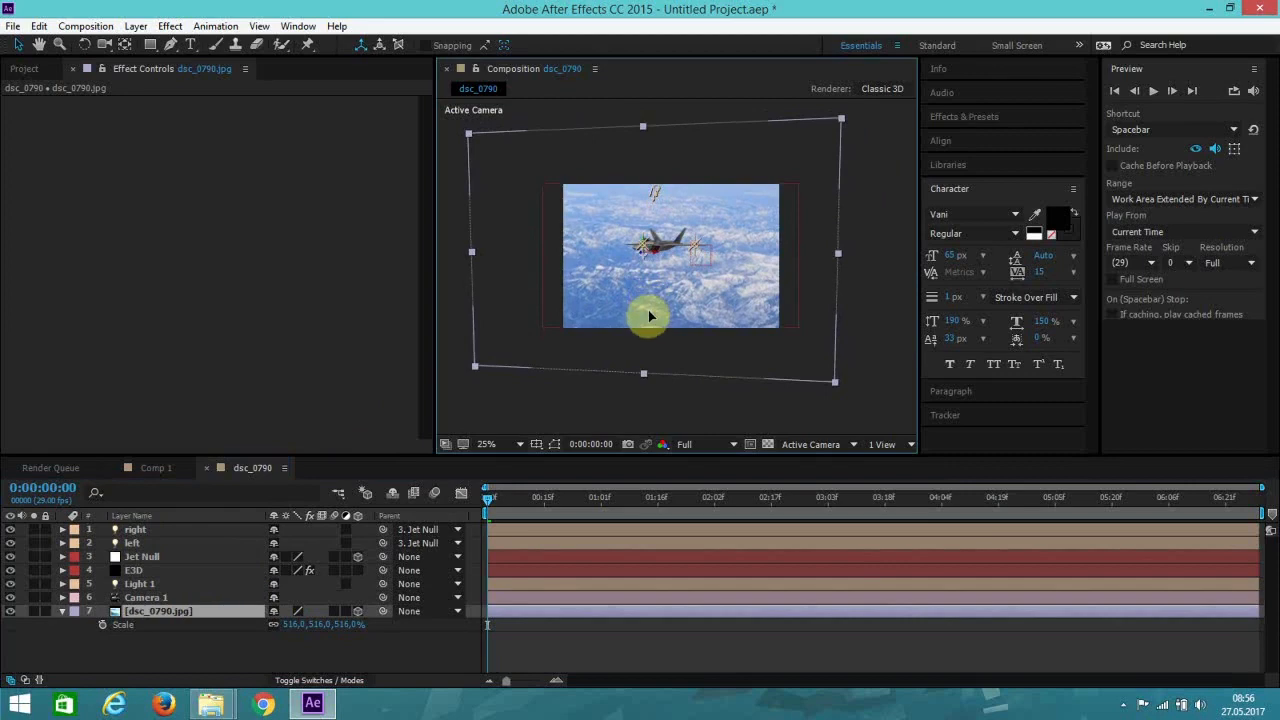
scroll(675, 320, up, 2)
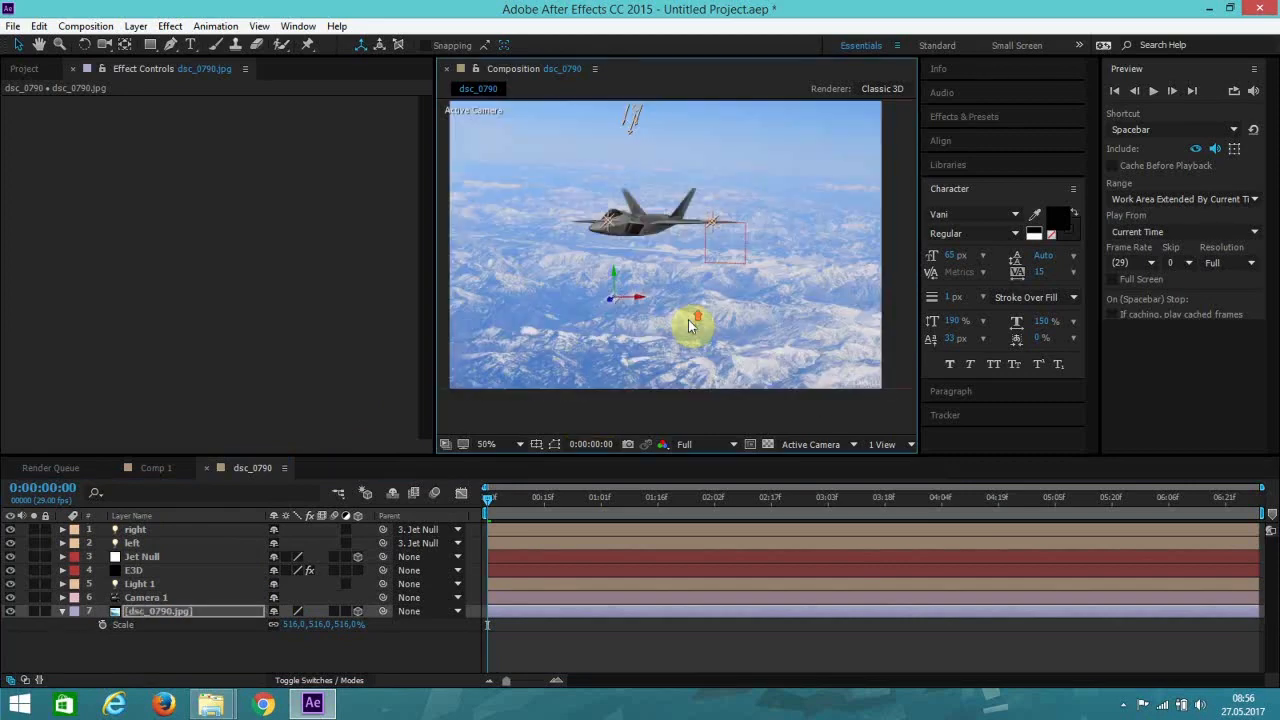
scroll(688, 319, down, 2)
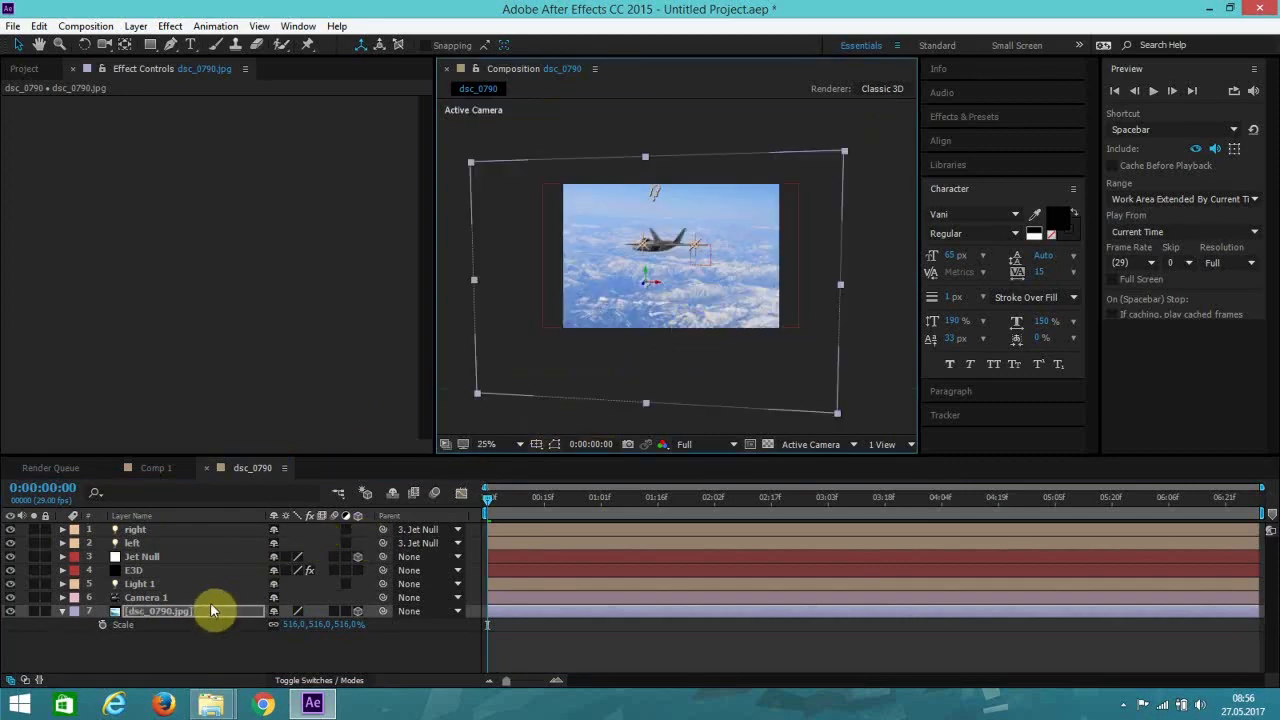
Step: Set the photo's Y Rotation to -4° with X Rotation at 0°, and nudge the photo slightly down
key(r)
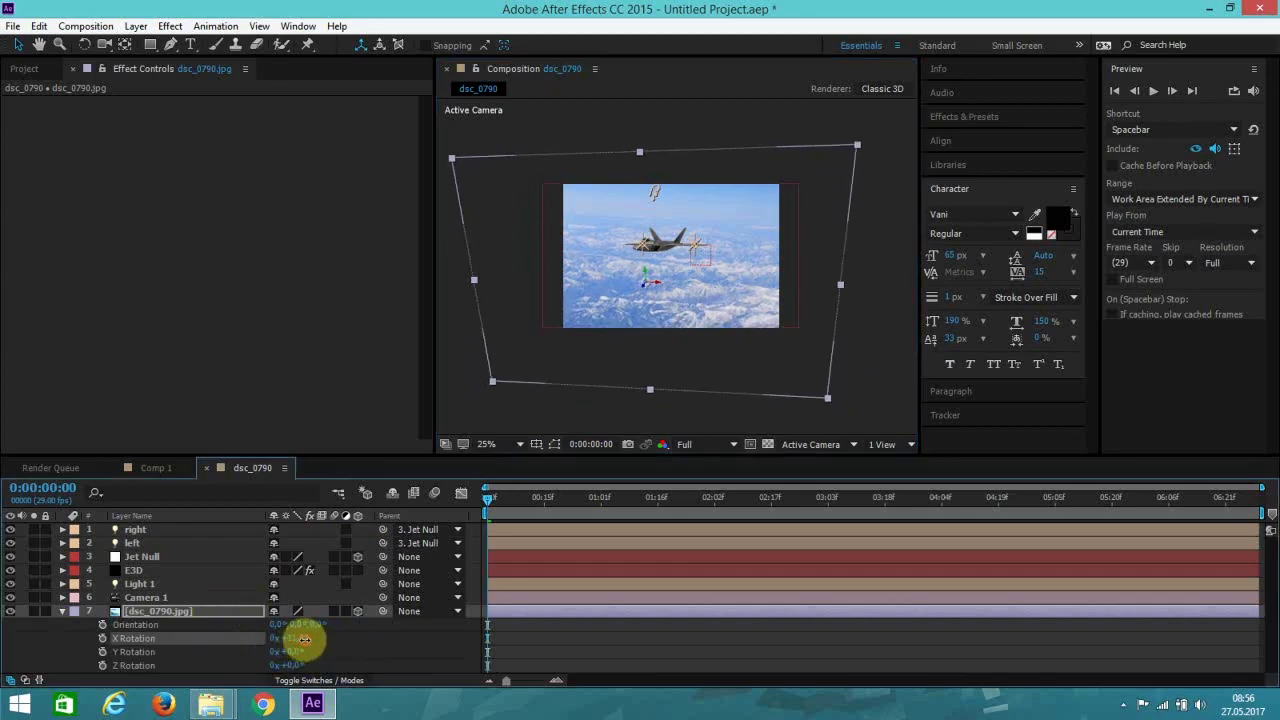
drag(296, 651, 289, 651)
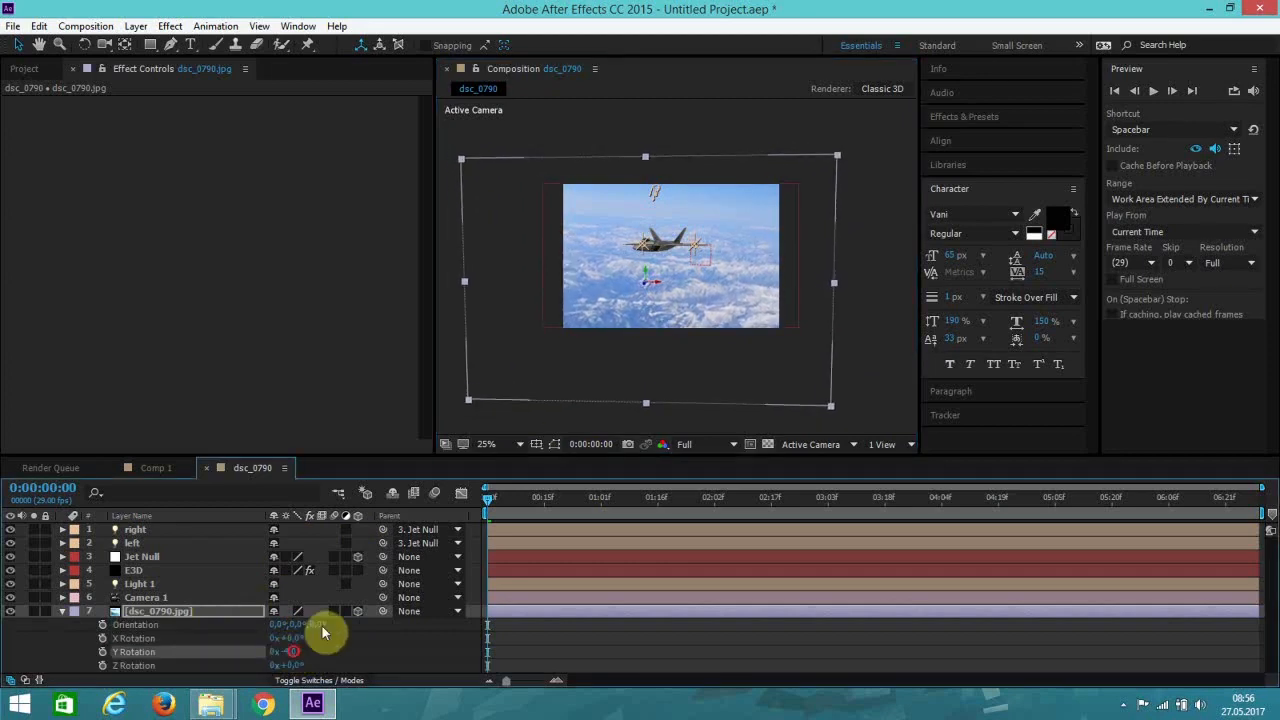
drag(669, 362, 669, 367)
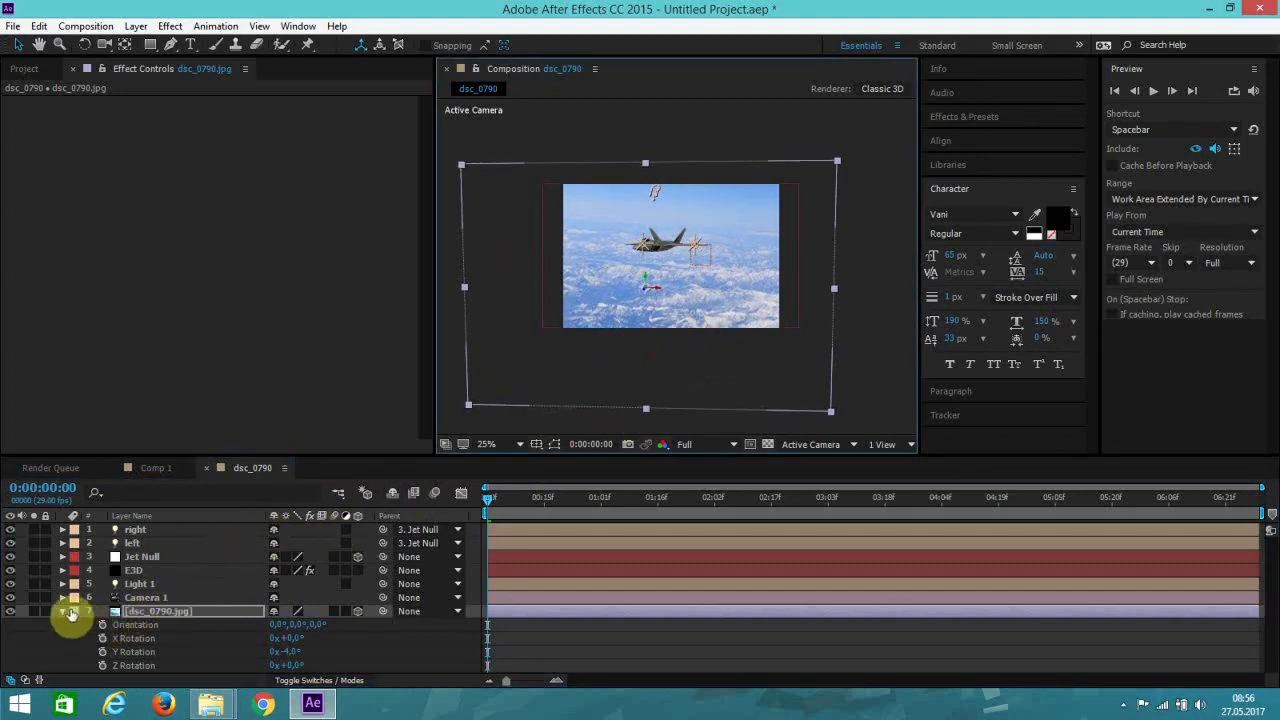
Step: Collapse the photo layer's properties and move the Camera 1 layer directly below Jet Null
click(62, 611)
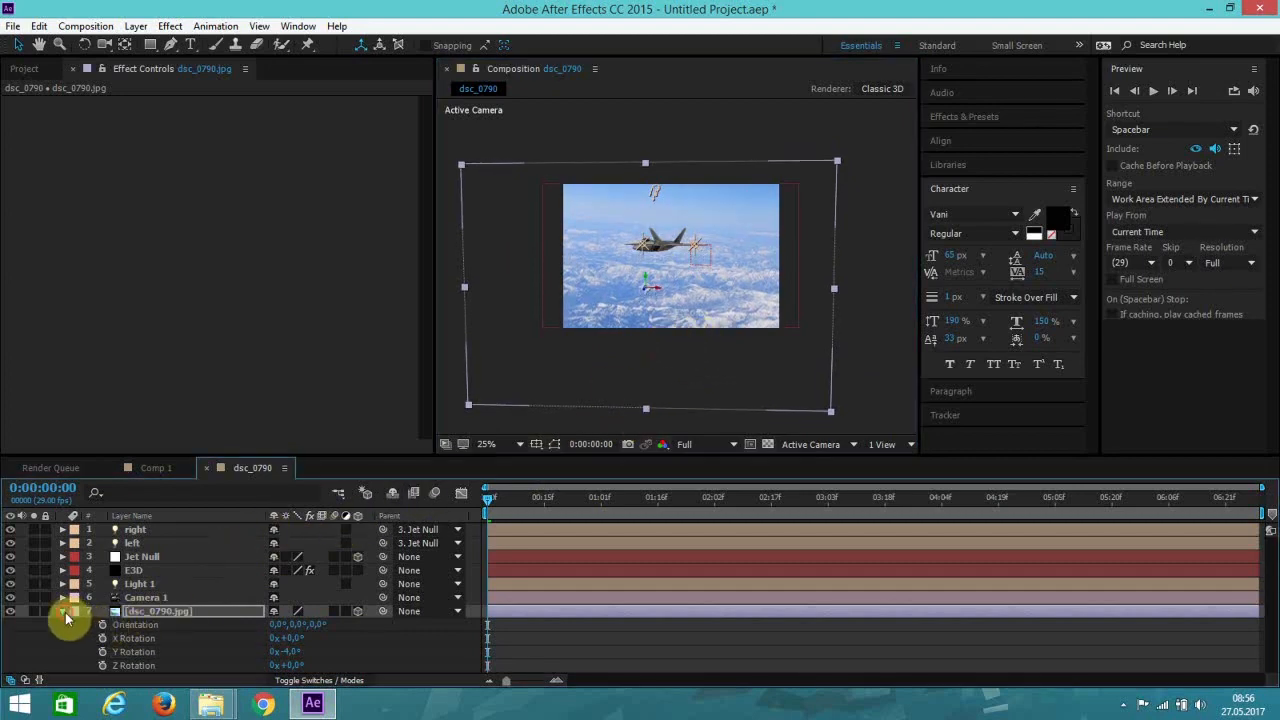
click(134, 597)
drag(127, 570, 128, 571)
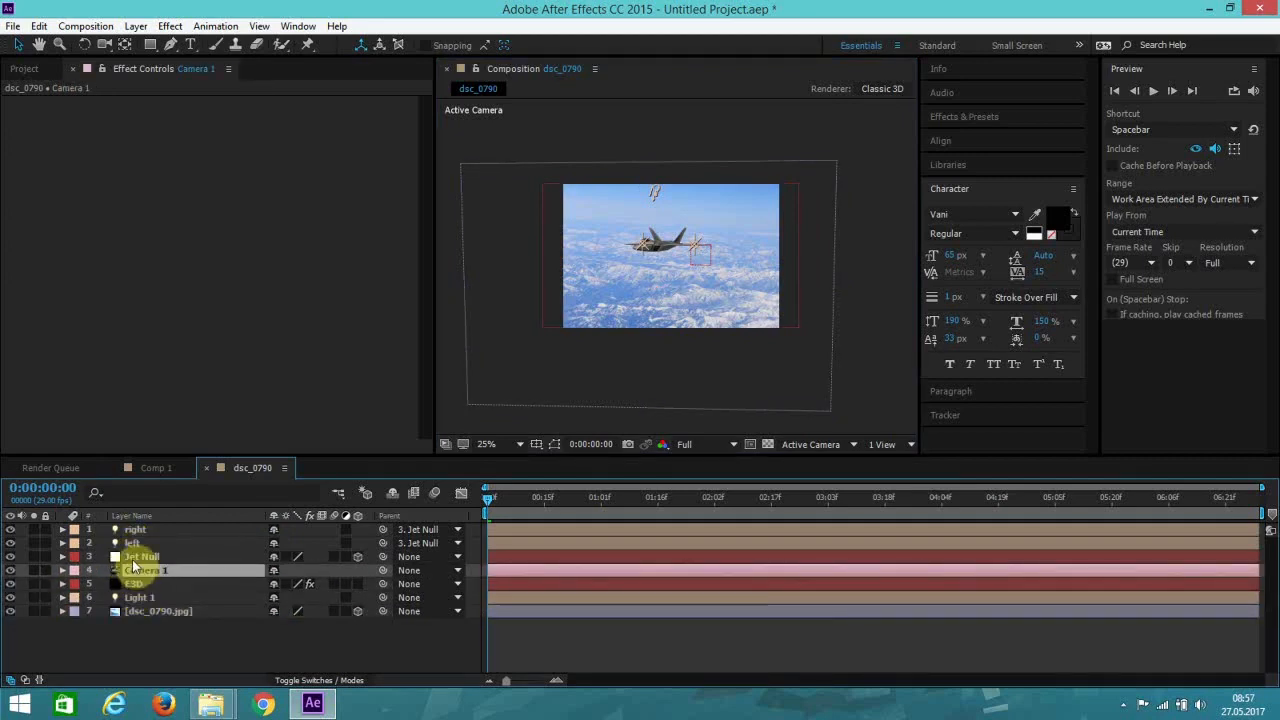
Step: Move the Jet Null far back and right to about 1155, 203, 2920, and keyframe its Position at 0:00:00:00
click(140, 557)
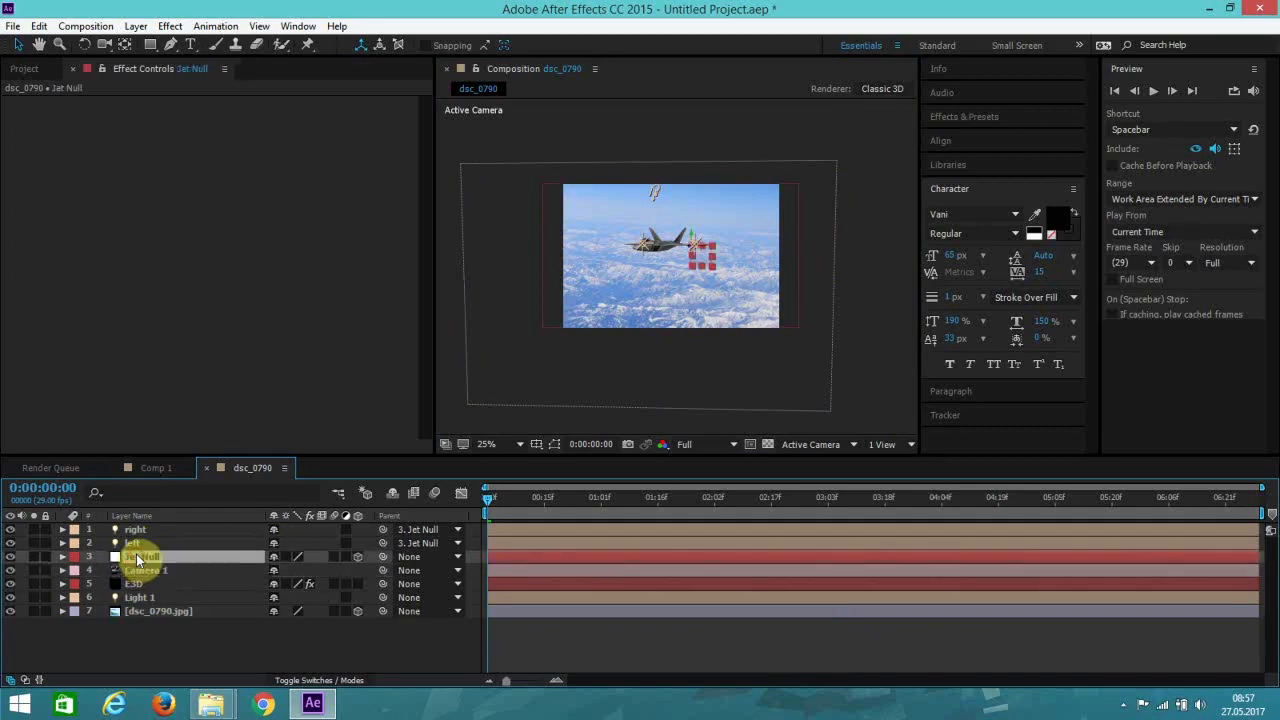
key(p)
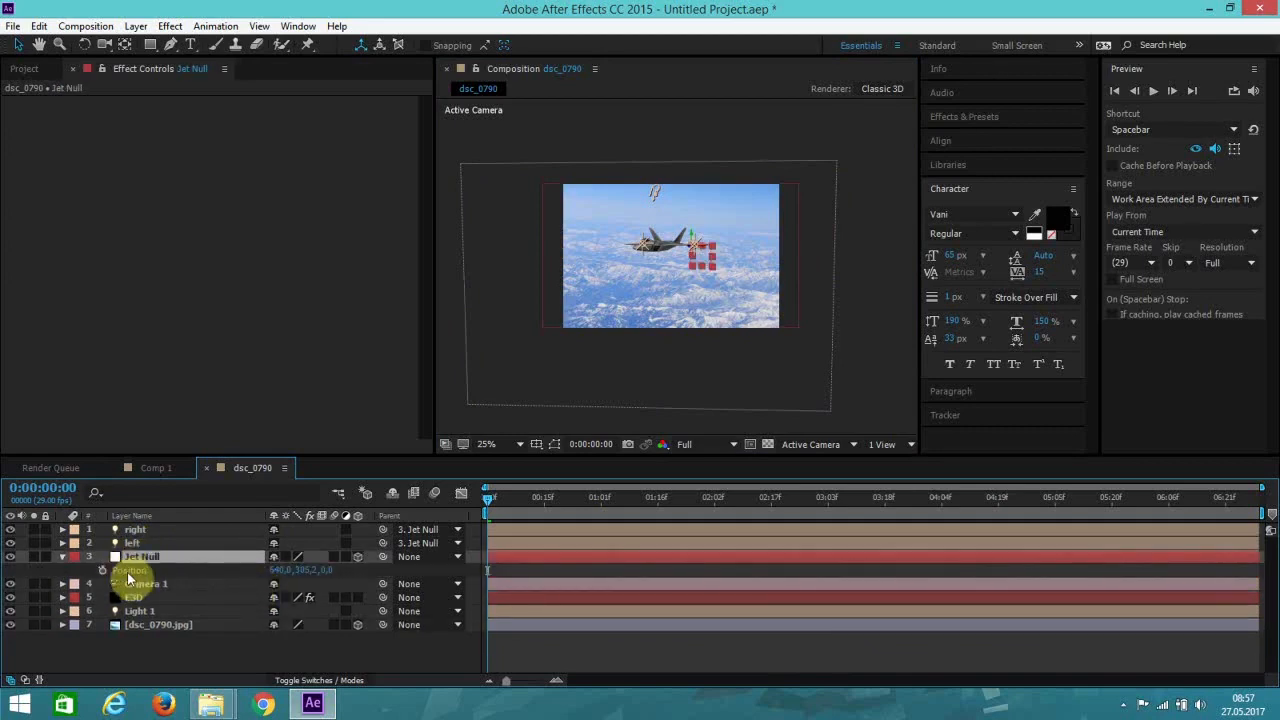
scroll(529, 279, up, 2)
scroll(531, 281, down, 2)
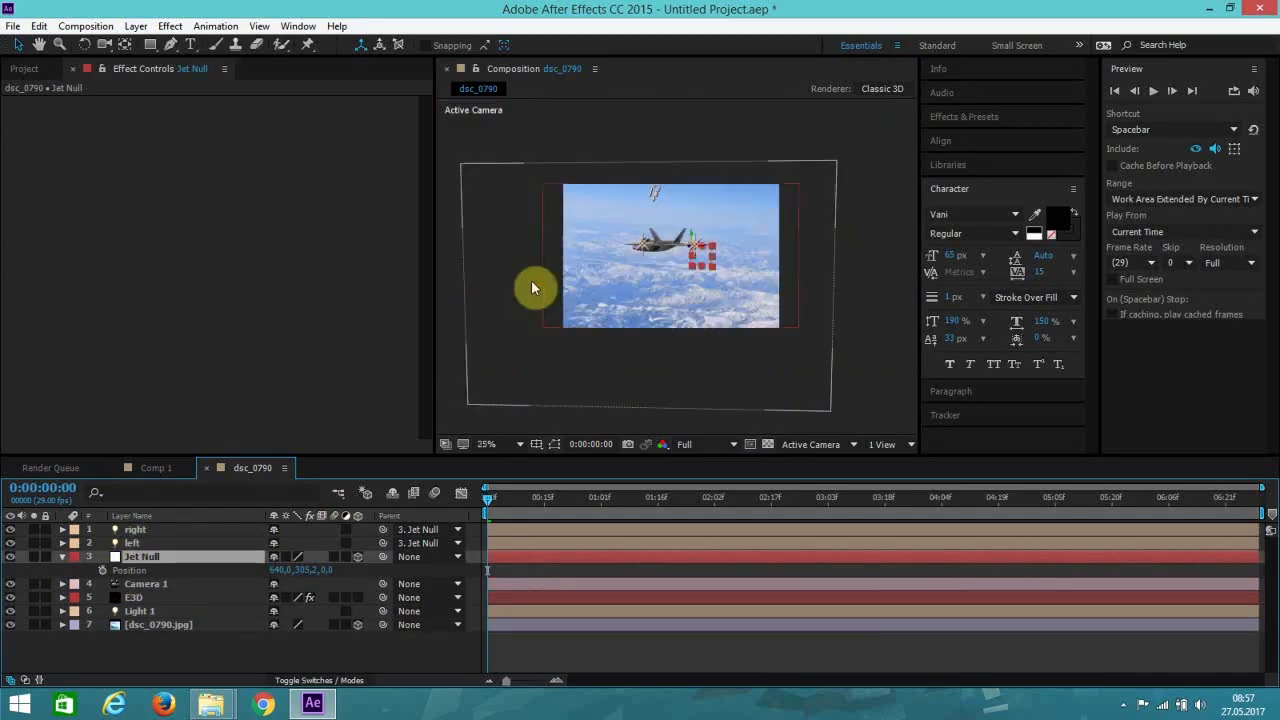
scroll(533, 284, up, 2)
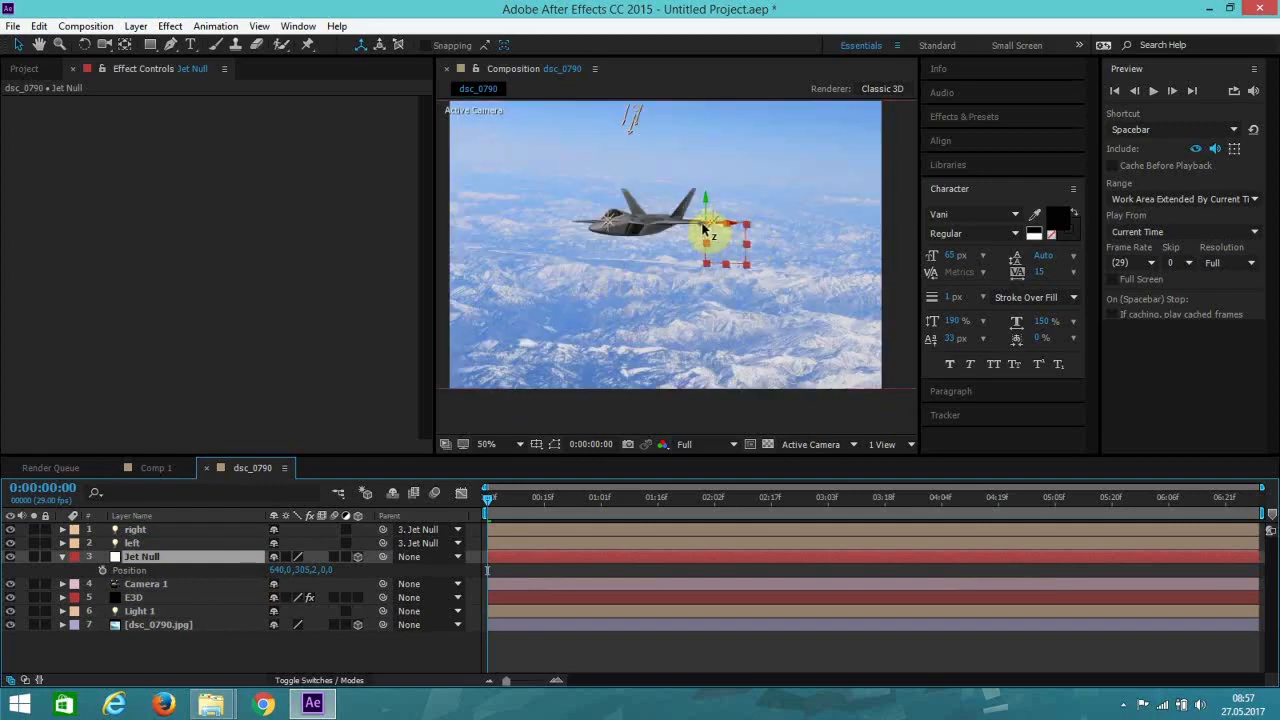
drag(703, 230, 1278, 176)
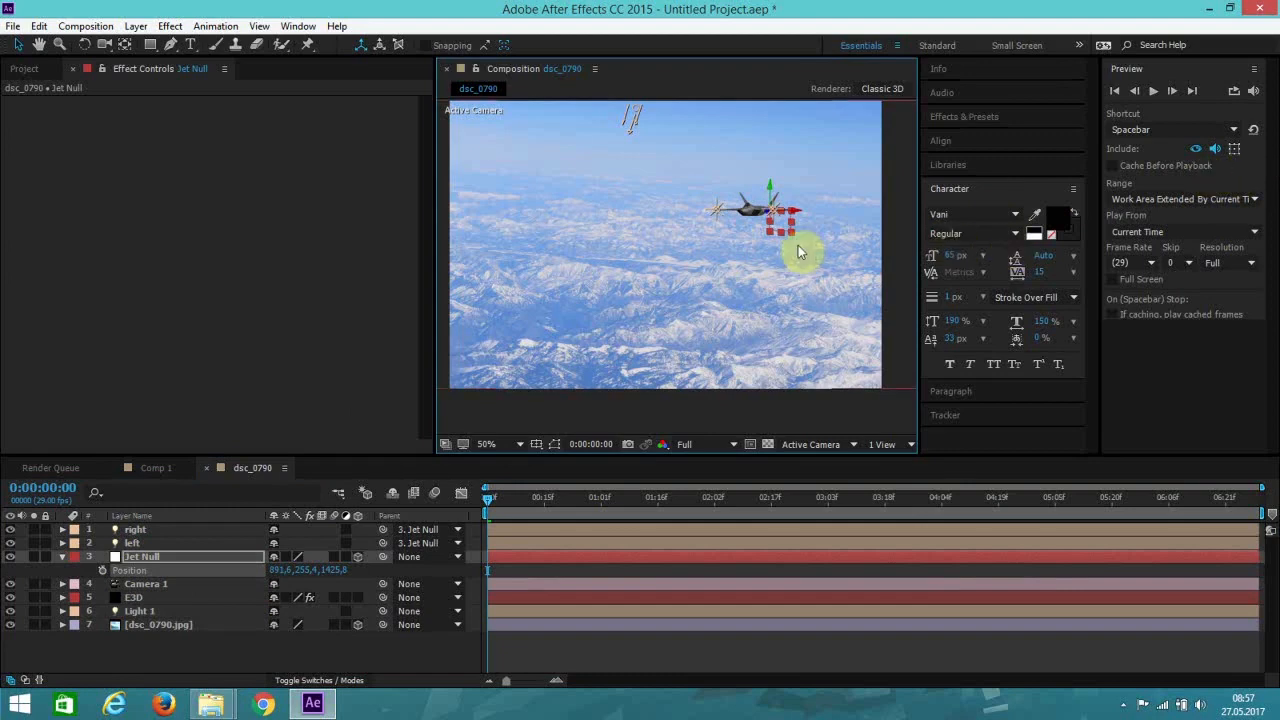
drag(769, 215, 828, 206)
click(101, 570)
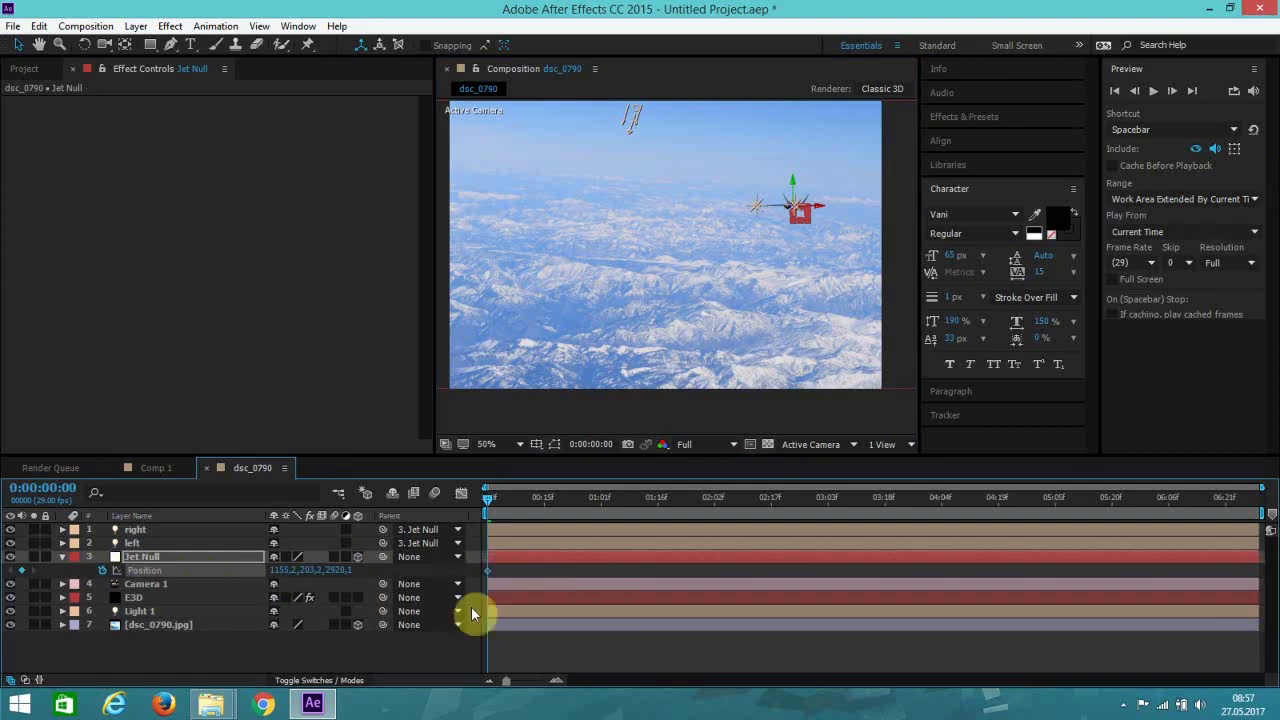
Step: Reveal Camera 1's Transform properties and copy the Jet Null's Position keyframe at 0:00:00:00
click(145, 584)
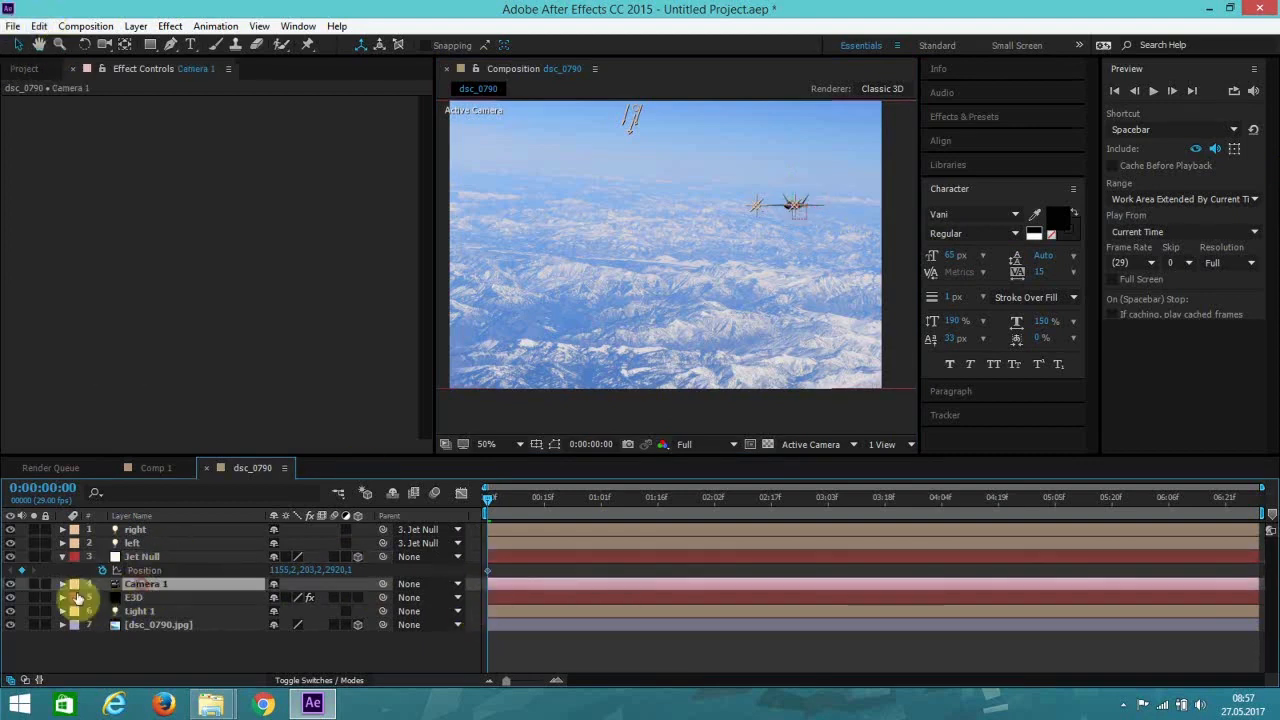
click(63, 584)
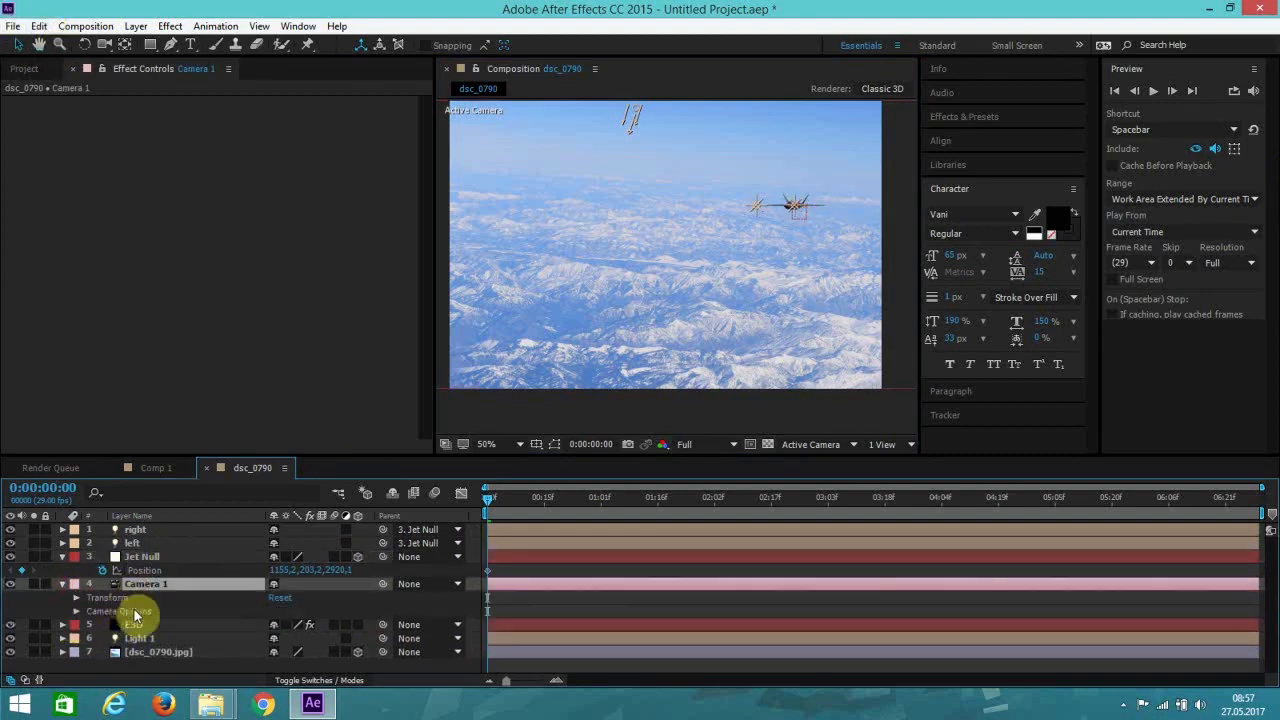
click(76, 597)
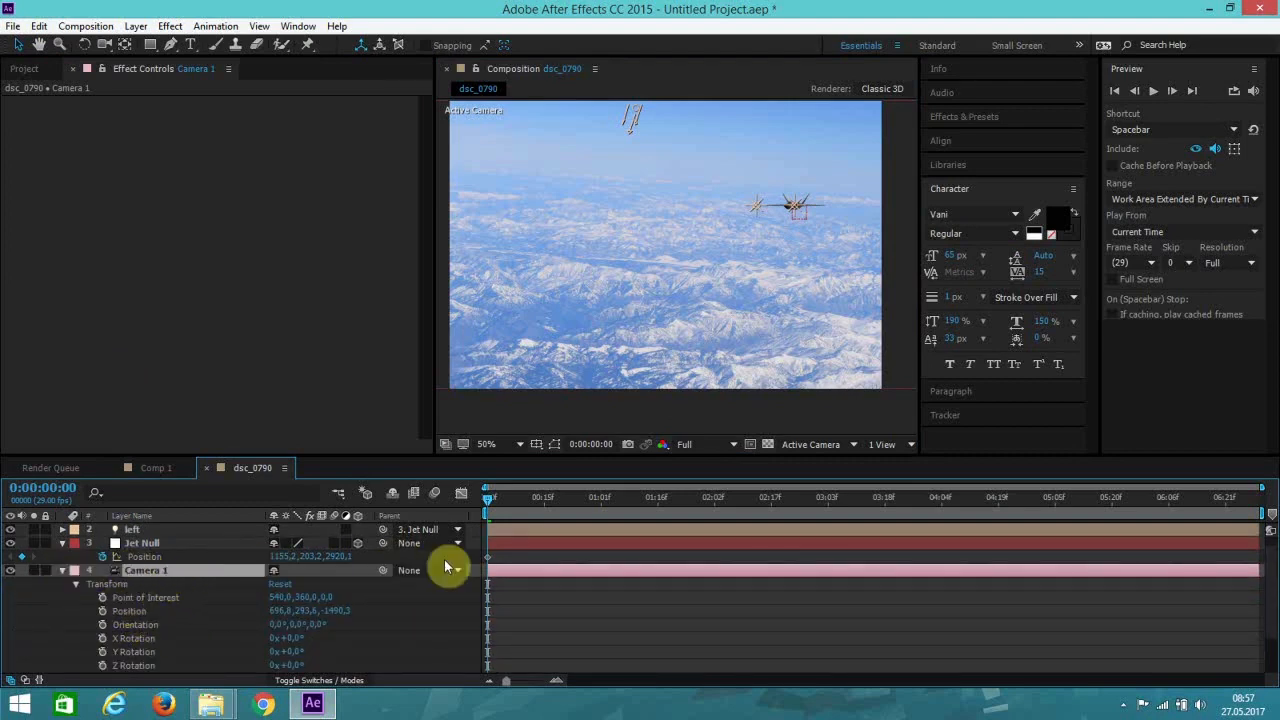
click(489, 556)
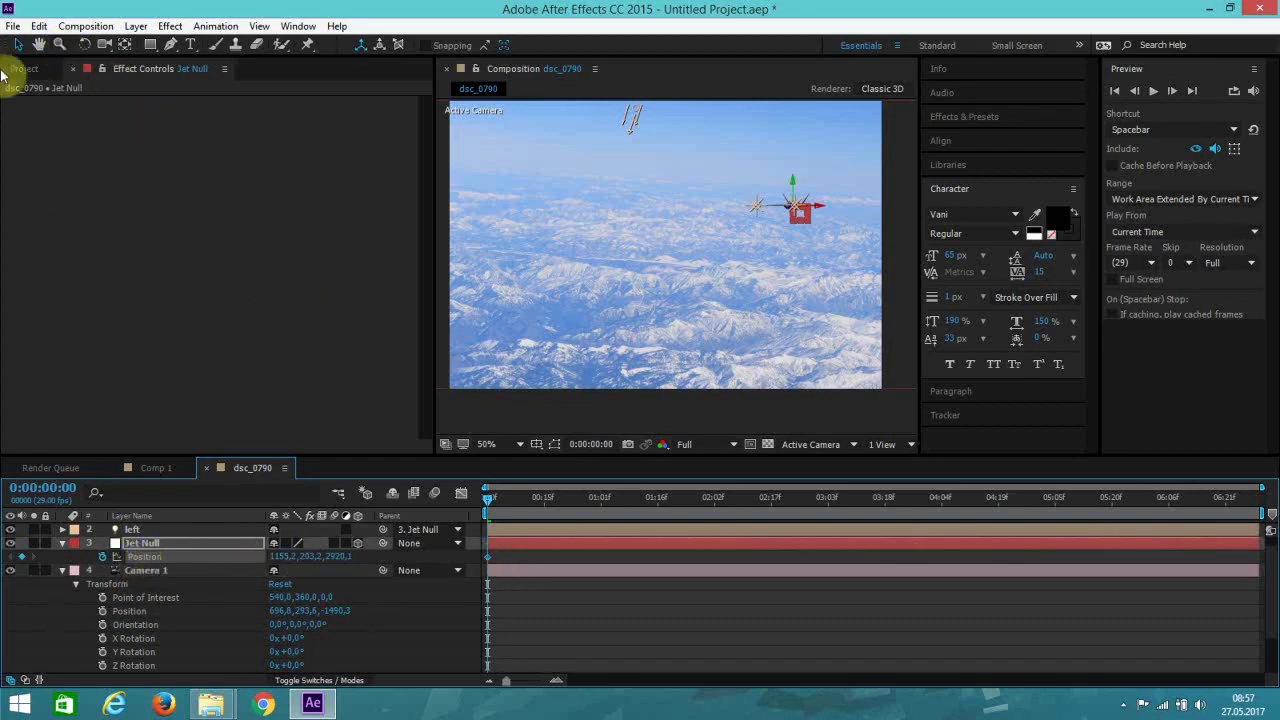
click(39, 25)
click(85, 122)
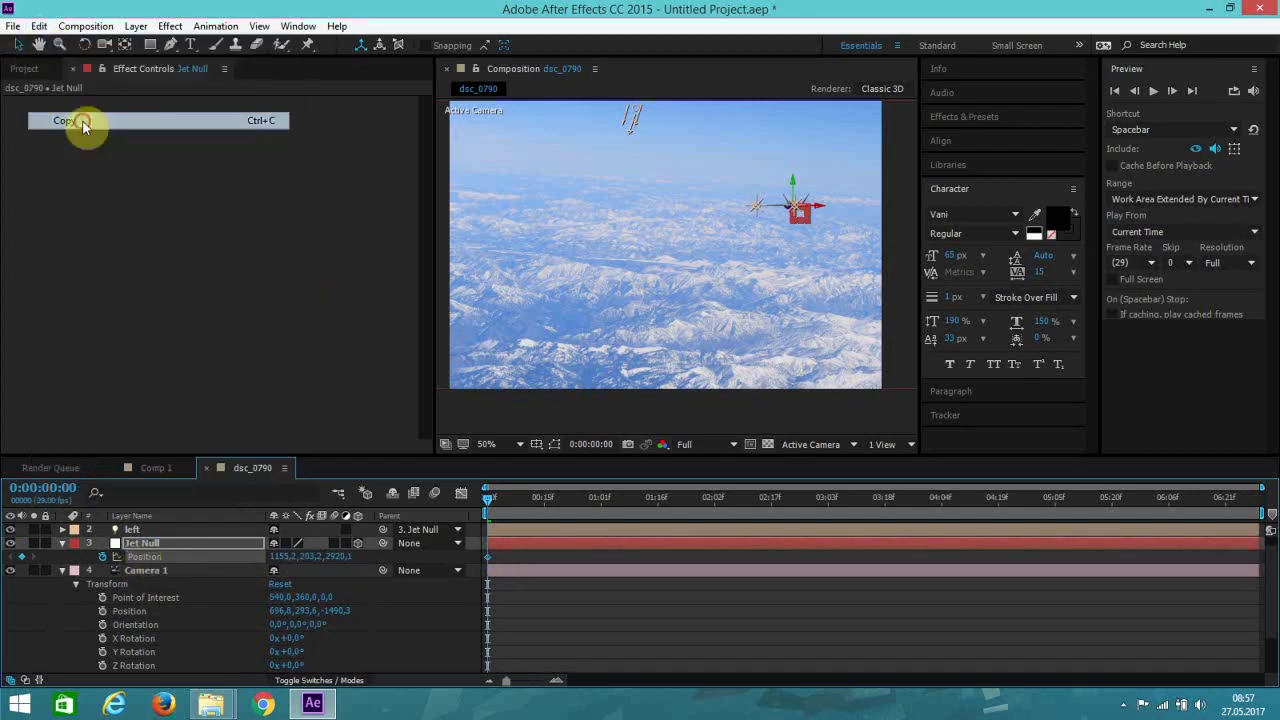
Step: Paste the copied Jet Null Position keyframe onto Camera 1's Point of Interest at 0:00:00:00
click(145, 599)
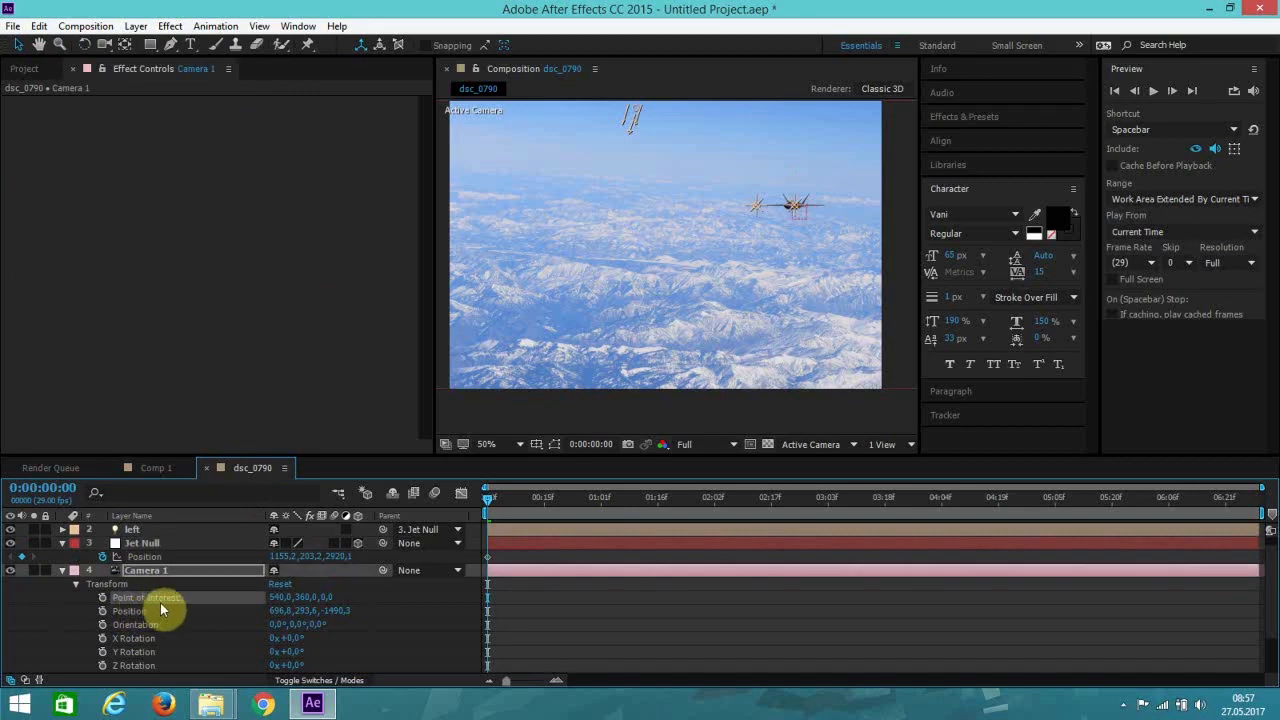
click(39, 25)
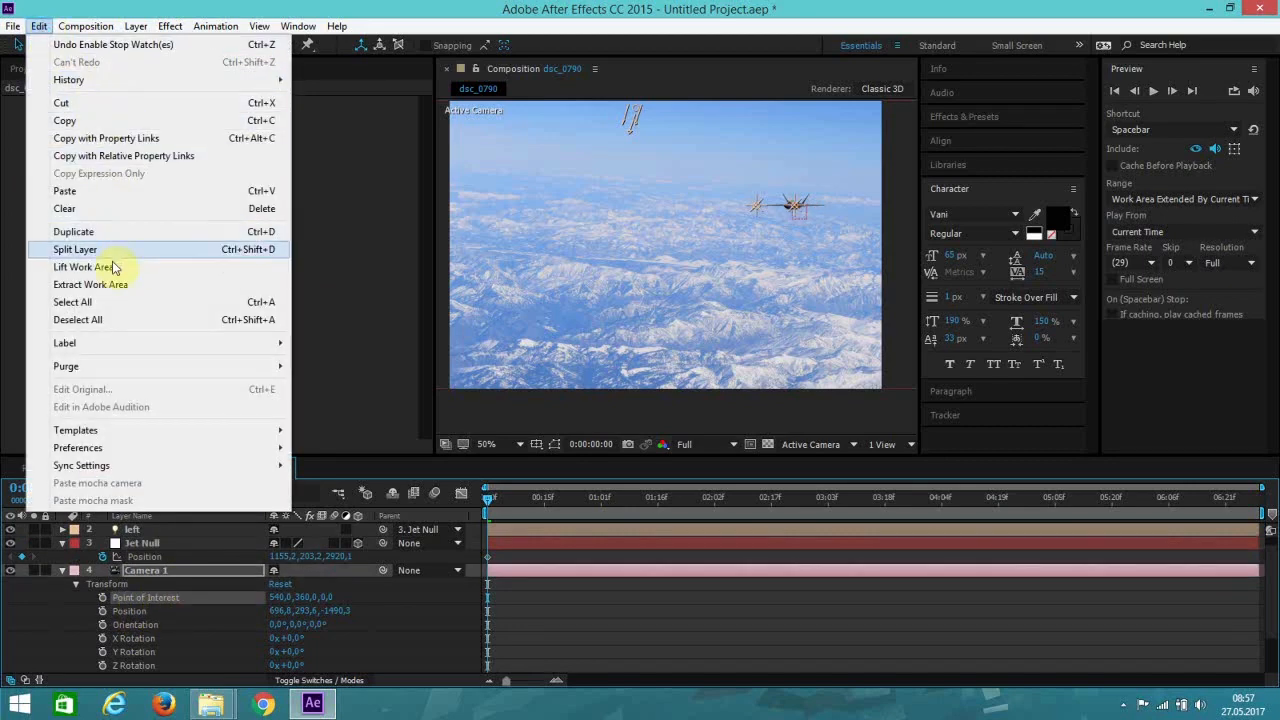
click(86, 191)
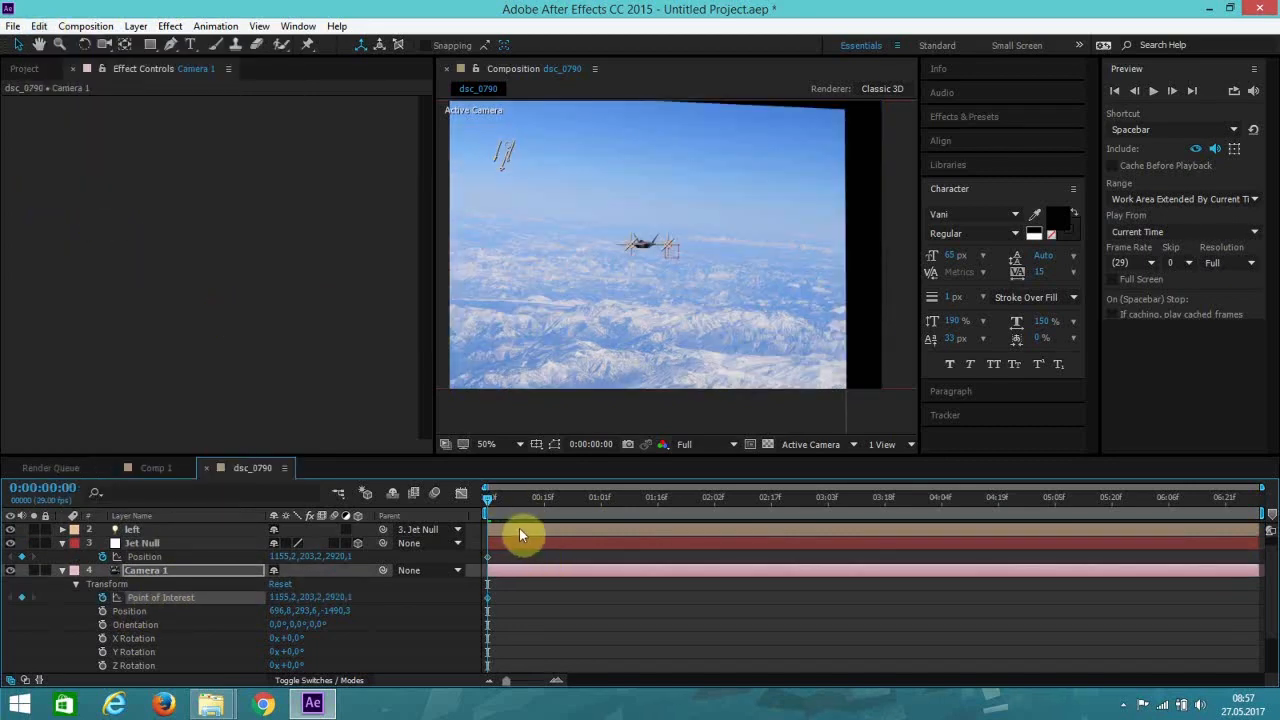
scroll(556, 250, down, 2)
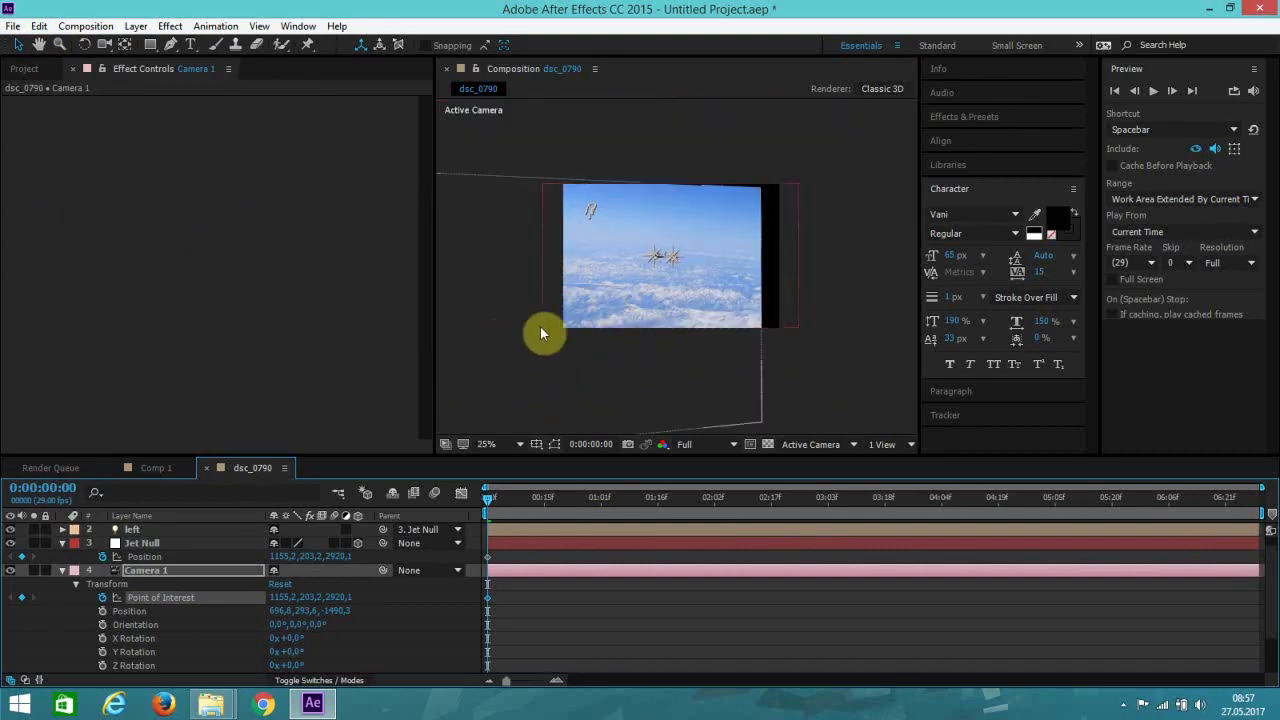
scroll(576, 335, up, 2)
scroll(576, 335, down, 2)
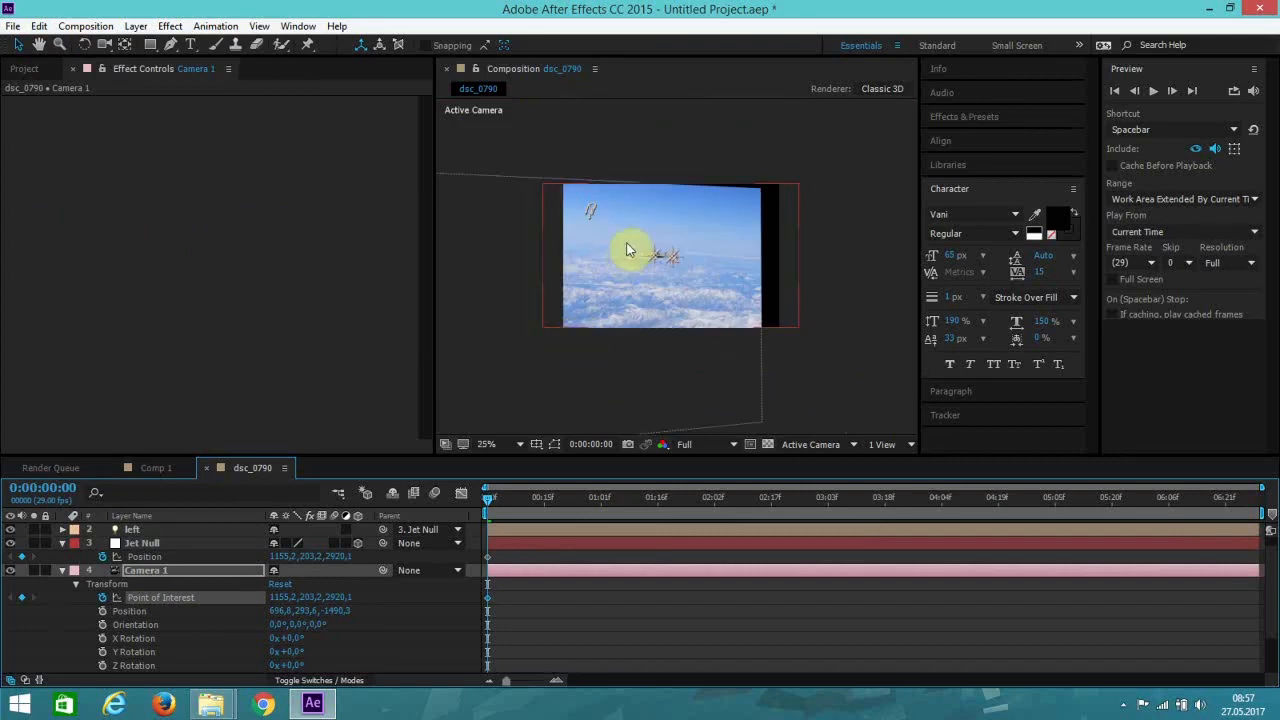
scroll(574, 291, up, 2)
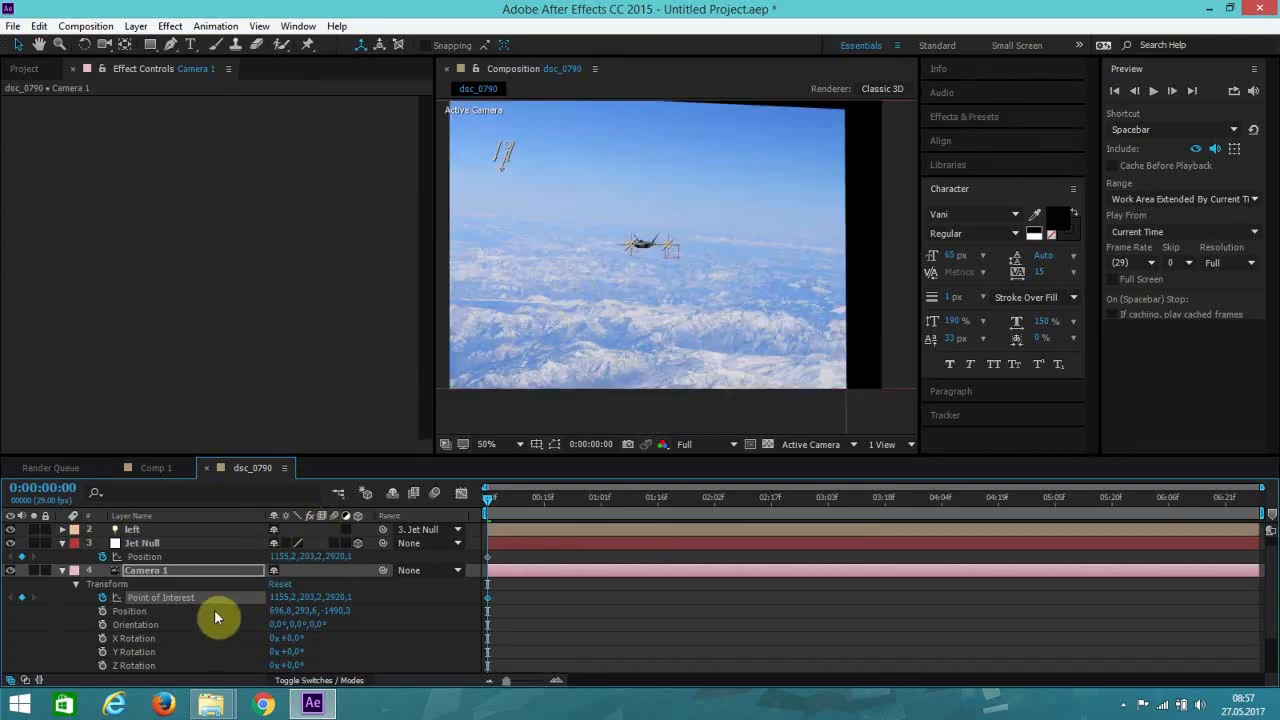
Step: At 0:00:03:10, move the Jet Null slightly toward the camera to about 1076, 219, 2472, creating a second Position keyframe
click(813, 498)
drag(814, 500, 862, 508)
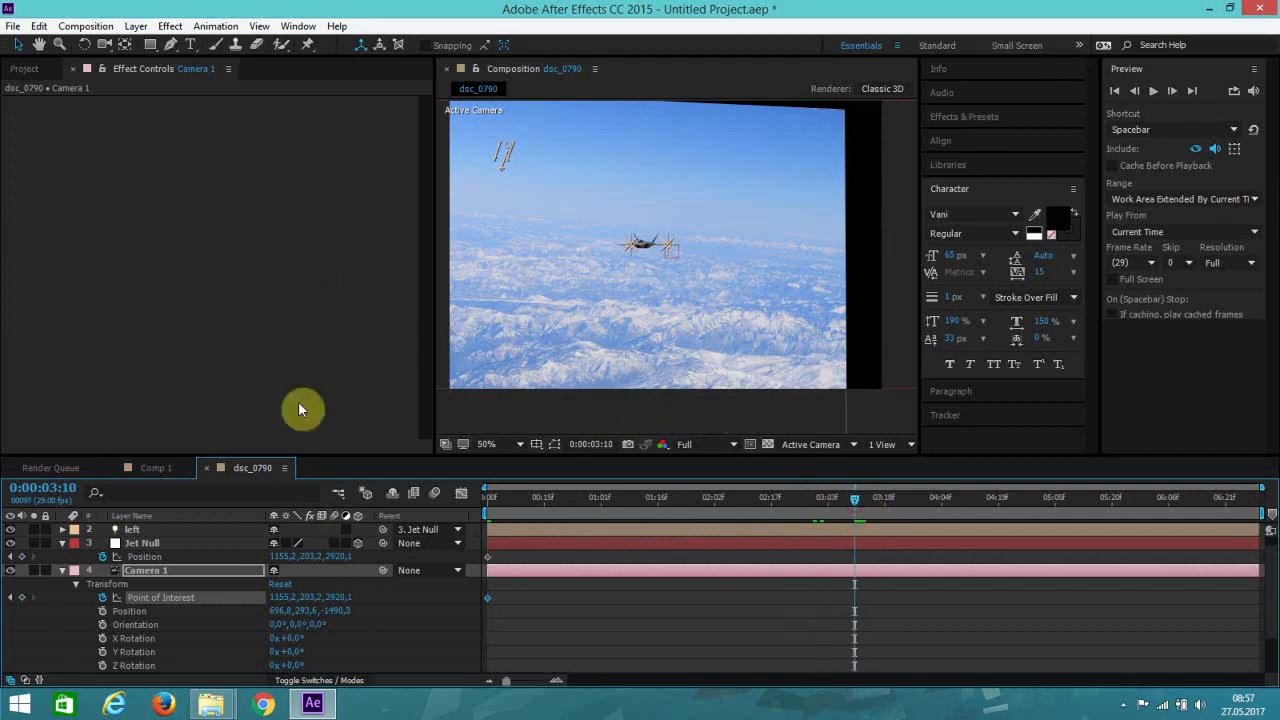
click(150, 545)
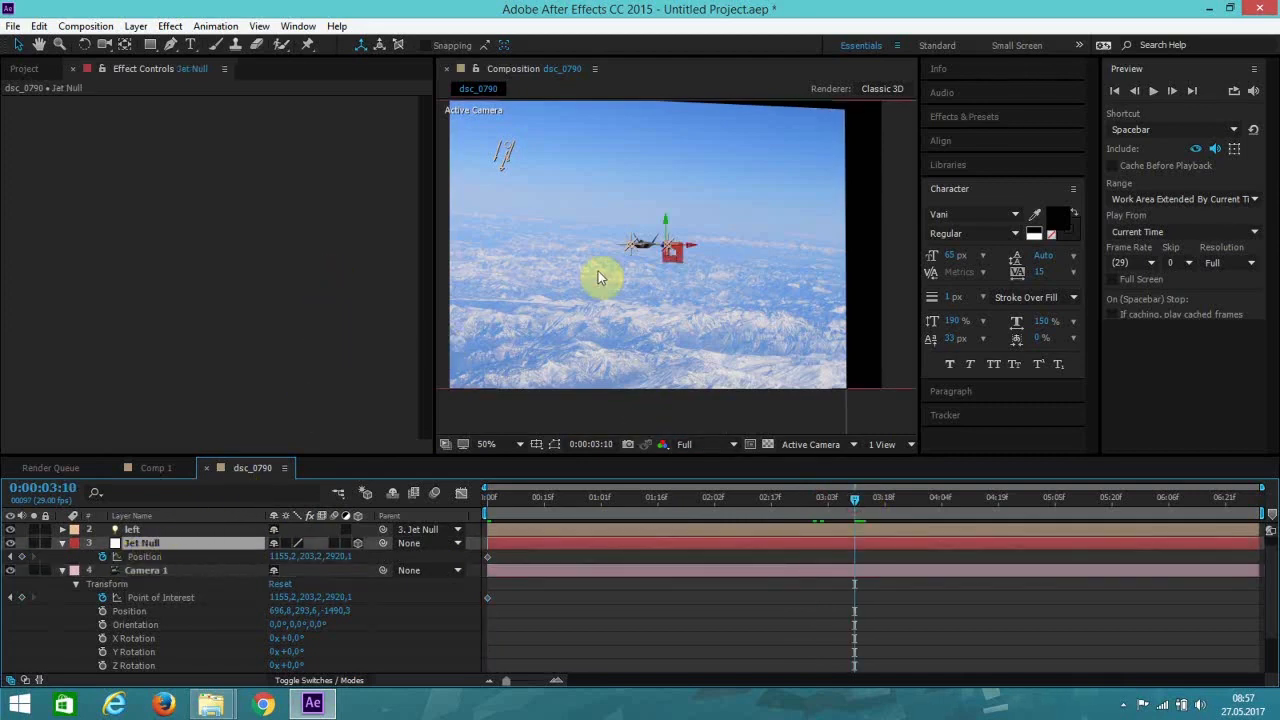
scroll(600, 277, down, 1)
scroll(629, 266, up, 2)
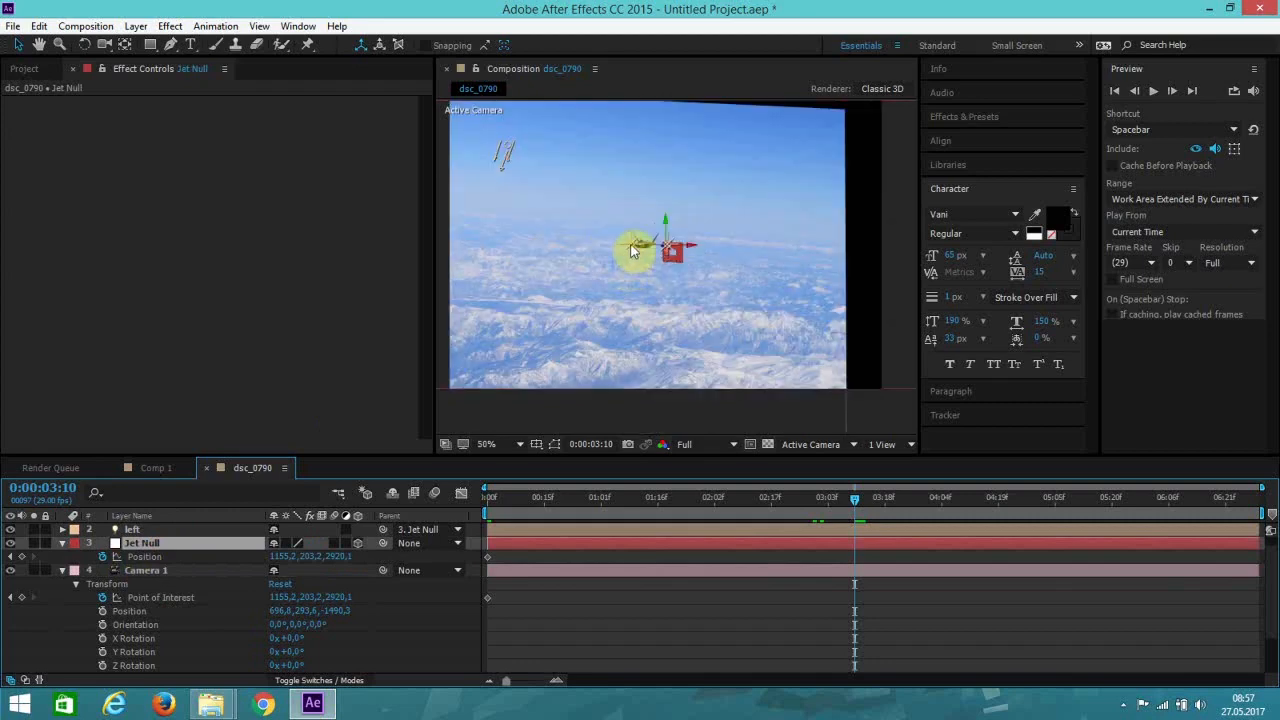
scroll(634, 251, up, 1)
drag(652, 226, 335, 358)
key(ctrl+z)
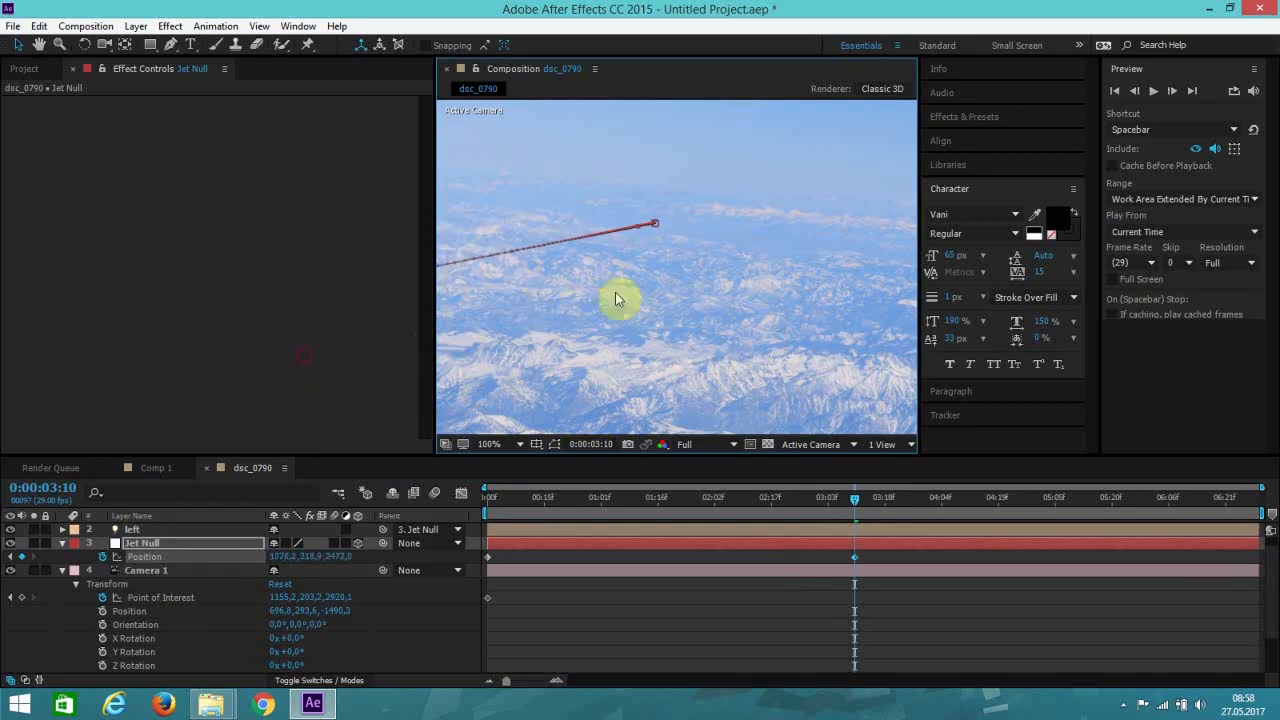
Step: Move the Jet Null far forward past the camera at 0:00:03:10, to about 209, 390, -2440
scroll(620, 296, down, 2)
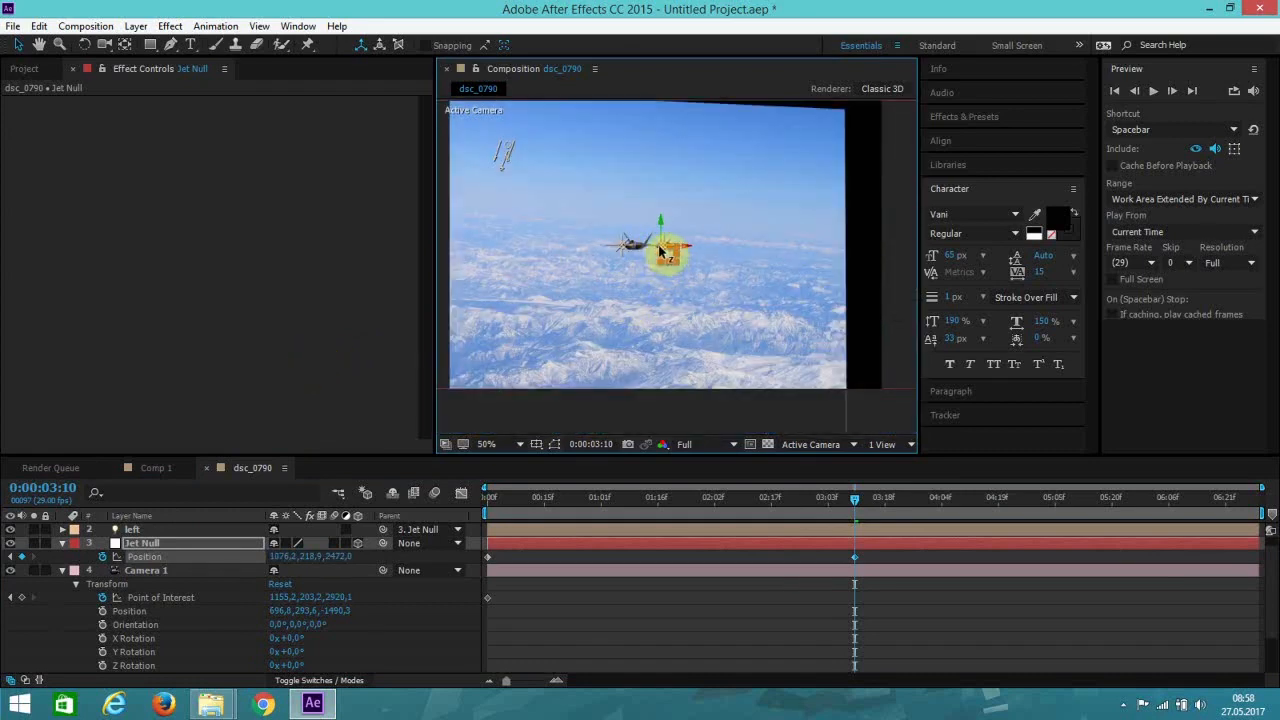
drag(657, 250, 517, 306)
scroll(556, 314, down, 2)
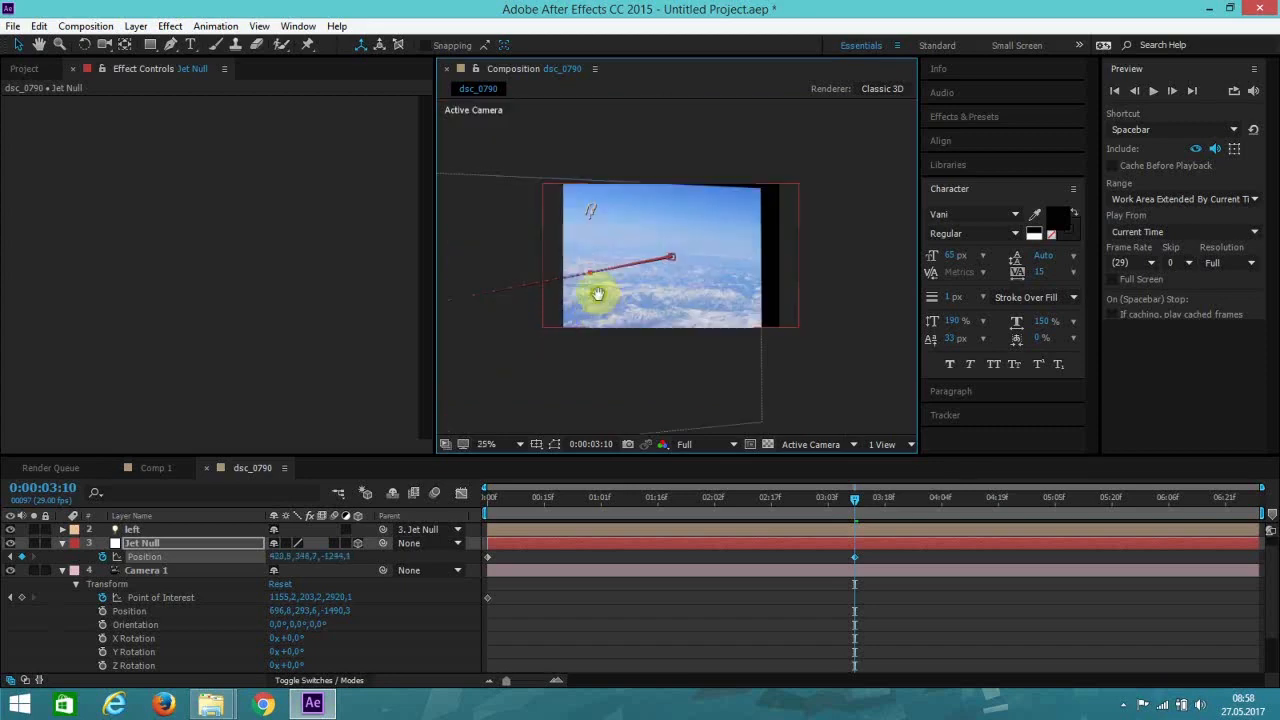
key(space)
drag(599, 296, 861, 246)
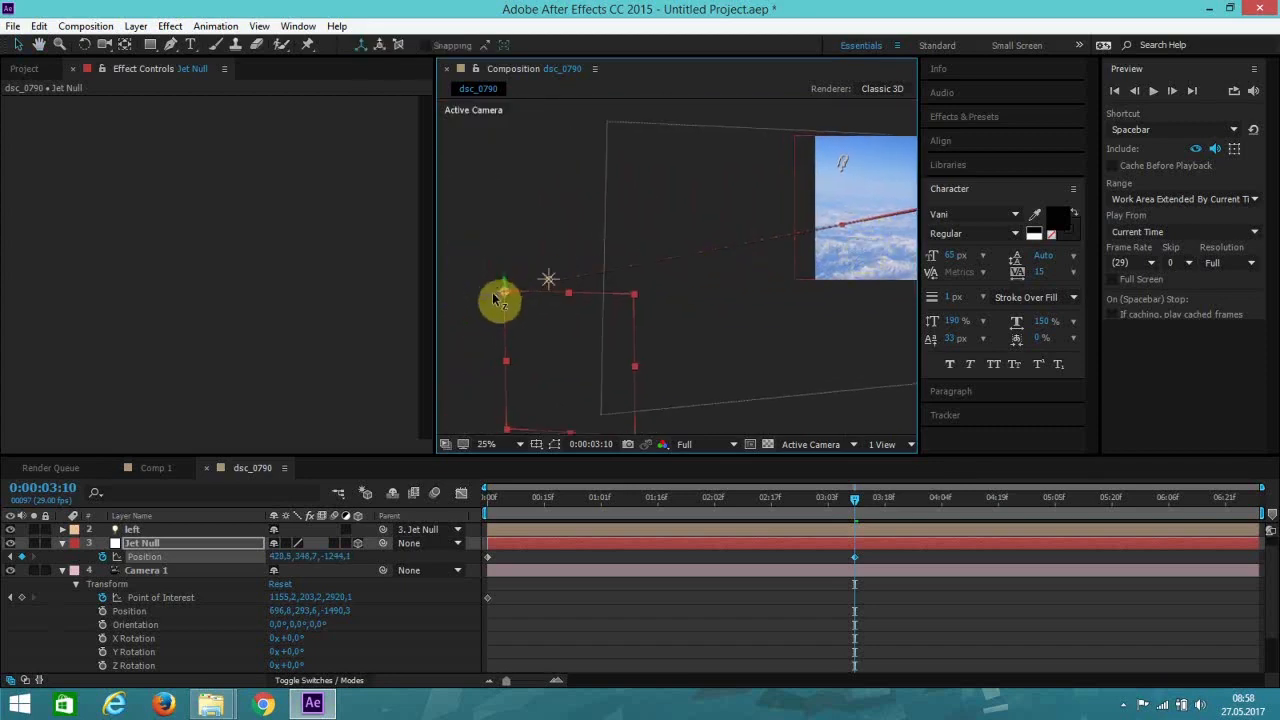
drag(480, 296, 428, 366)
key(space)
scroll(520, 370, up, 2)
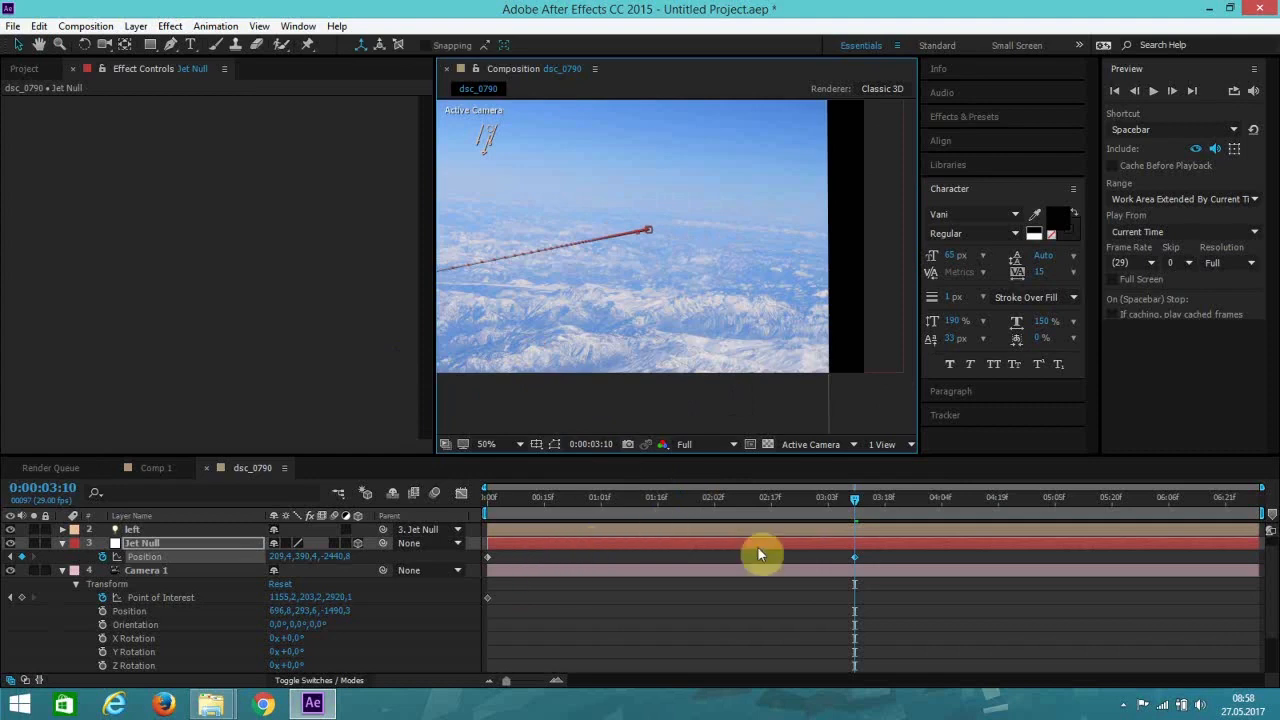
Step: Copy both Jet Null Position keyframes and paste them onto Camera 1's Point of Interest, starting at 0:00:00:00
click(204, 543)
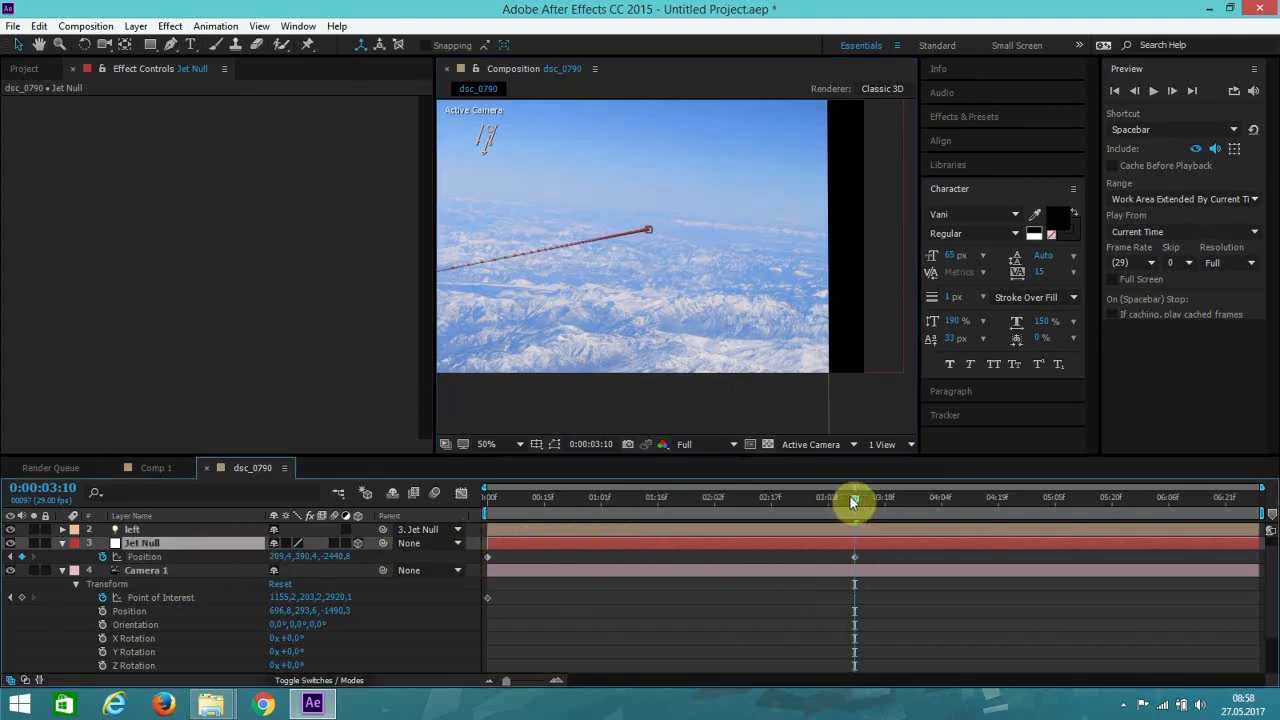
drag(852, 502, 463, 531)
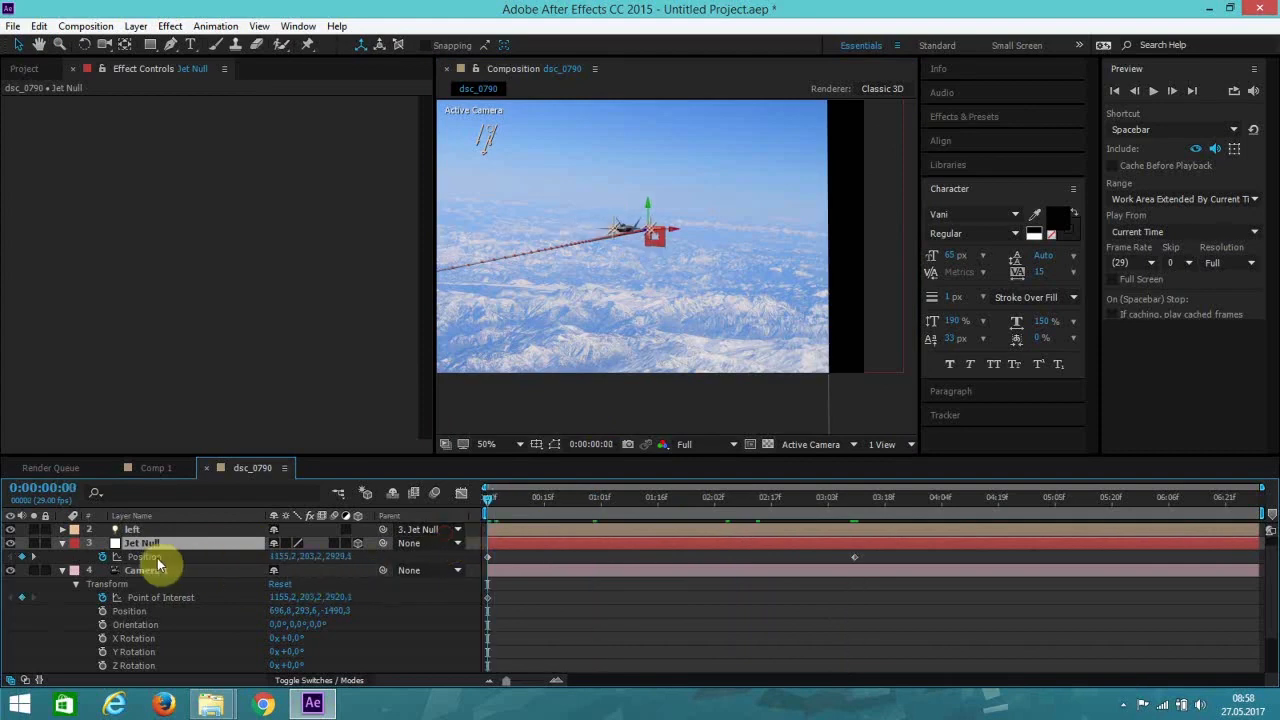
key(Return)
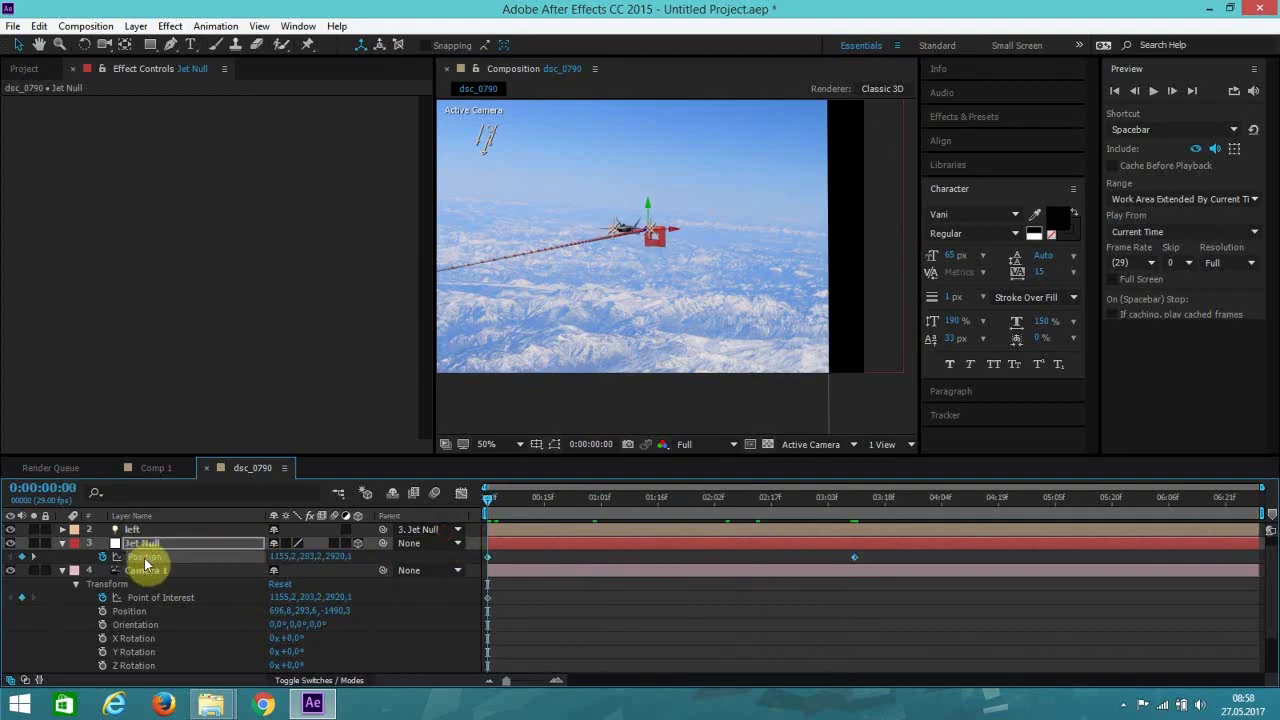
key(Return)
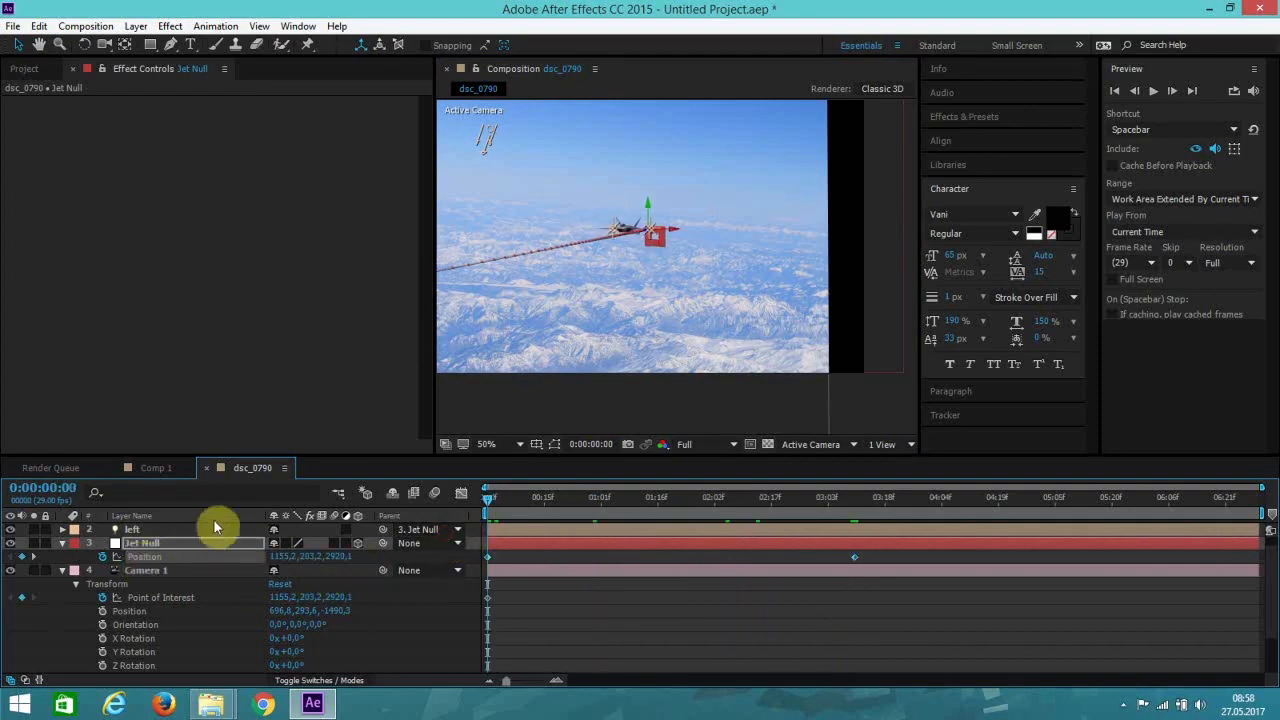
click(40, 25)
click(80, 134)
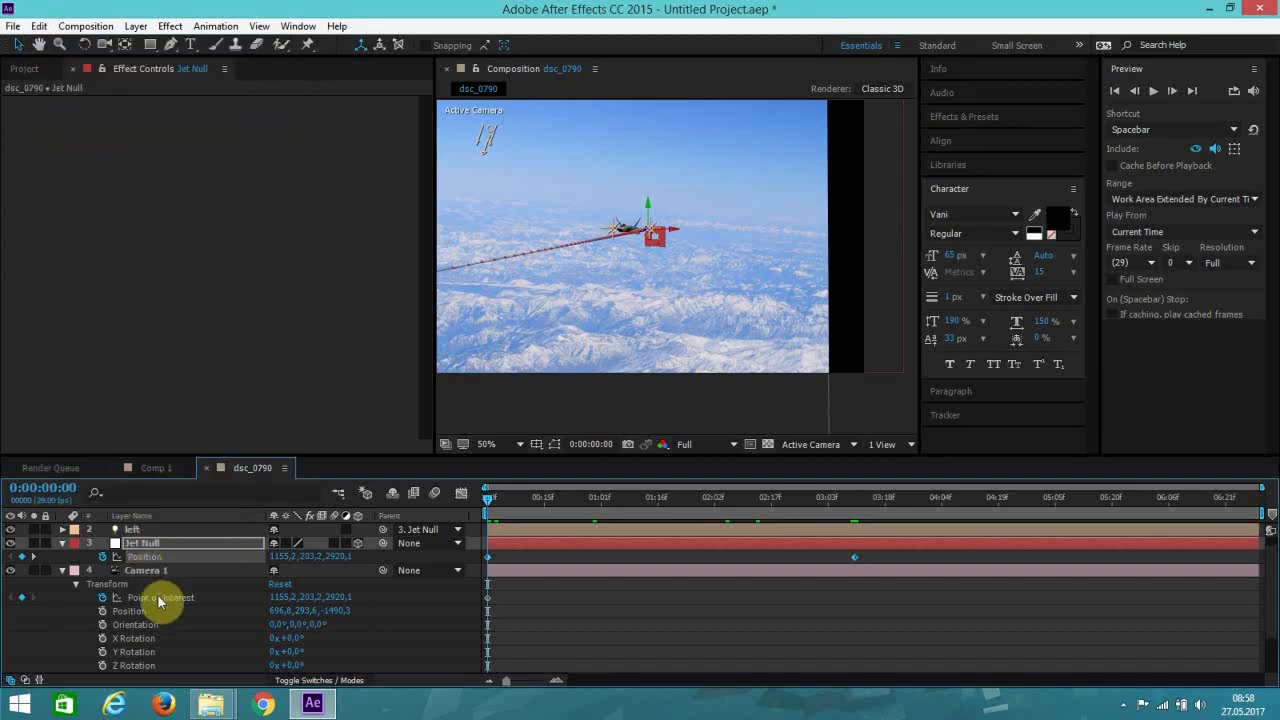
click(158, 598)
click(40, 25)
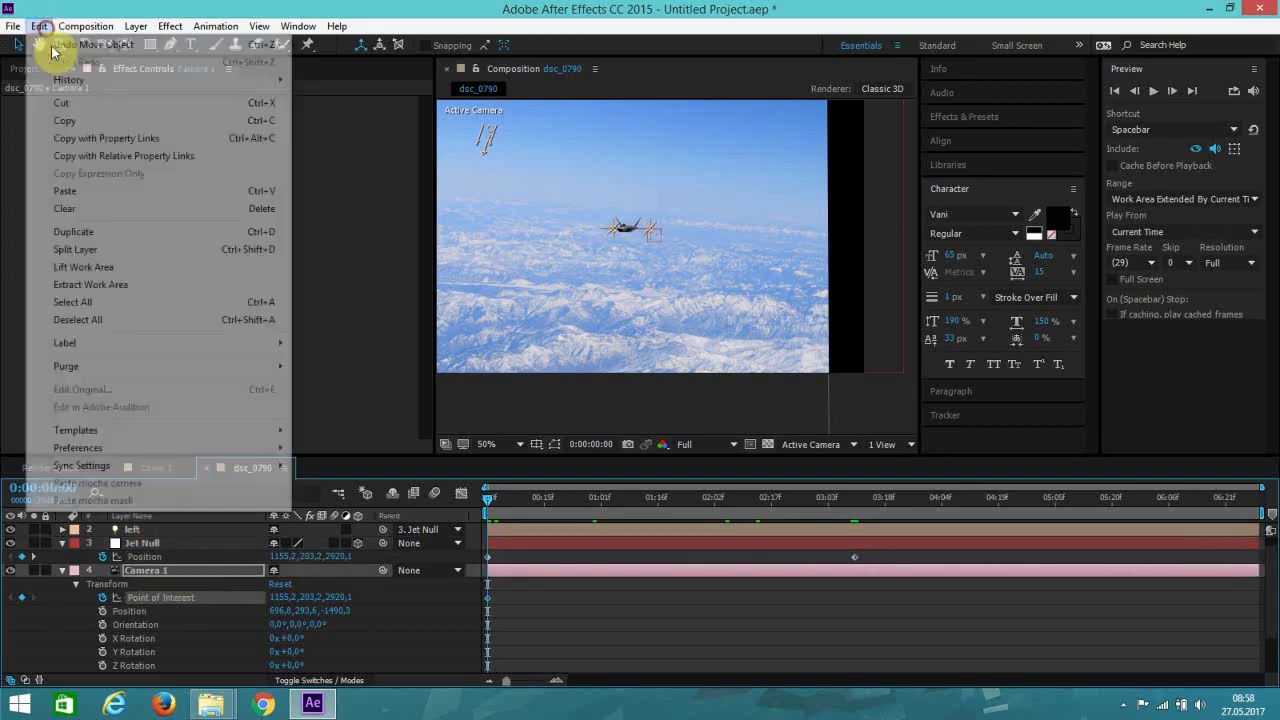
click(98, 193)
Step: Widen the composition viewer by shrinking the effect controls area and fit the whole shot in view
scroll(675, 275, down, 2)
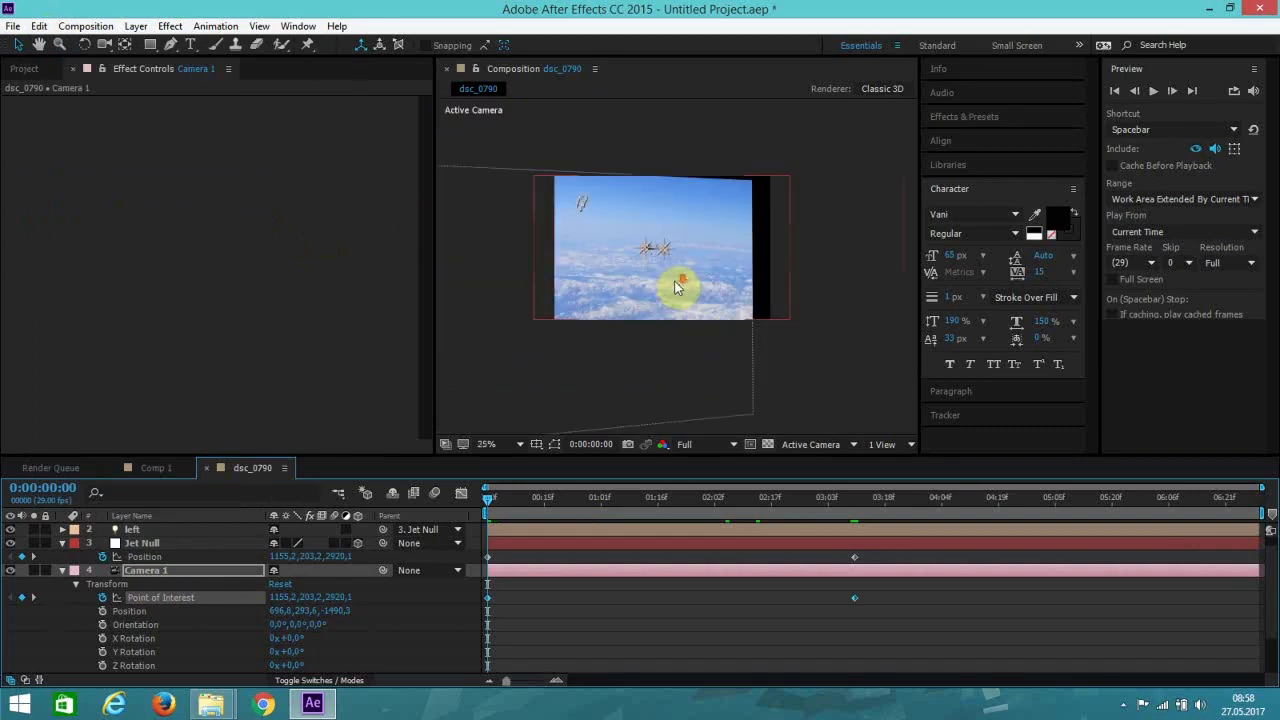
drag(643, 337, 746, 331)
scroll(741, 331, up, 2)
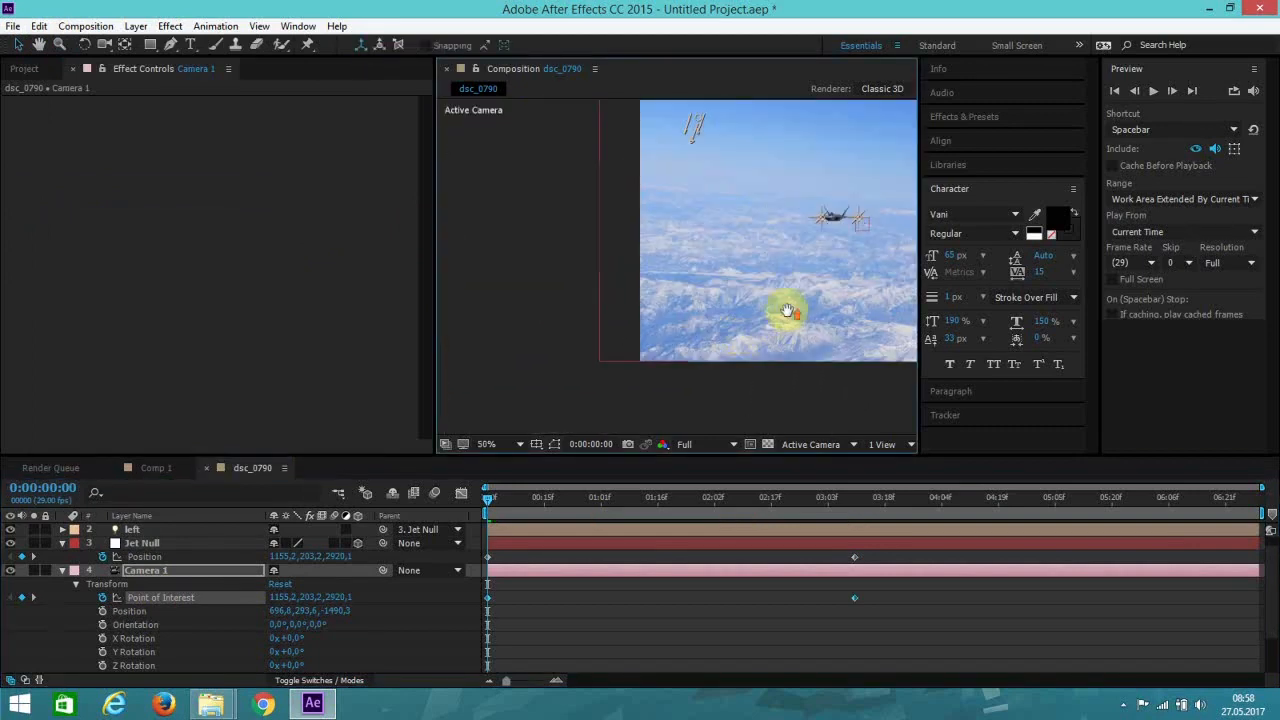
scroll(795, 310, up, 2)
drag(667, 322, 57, 277)
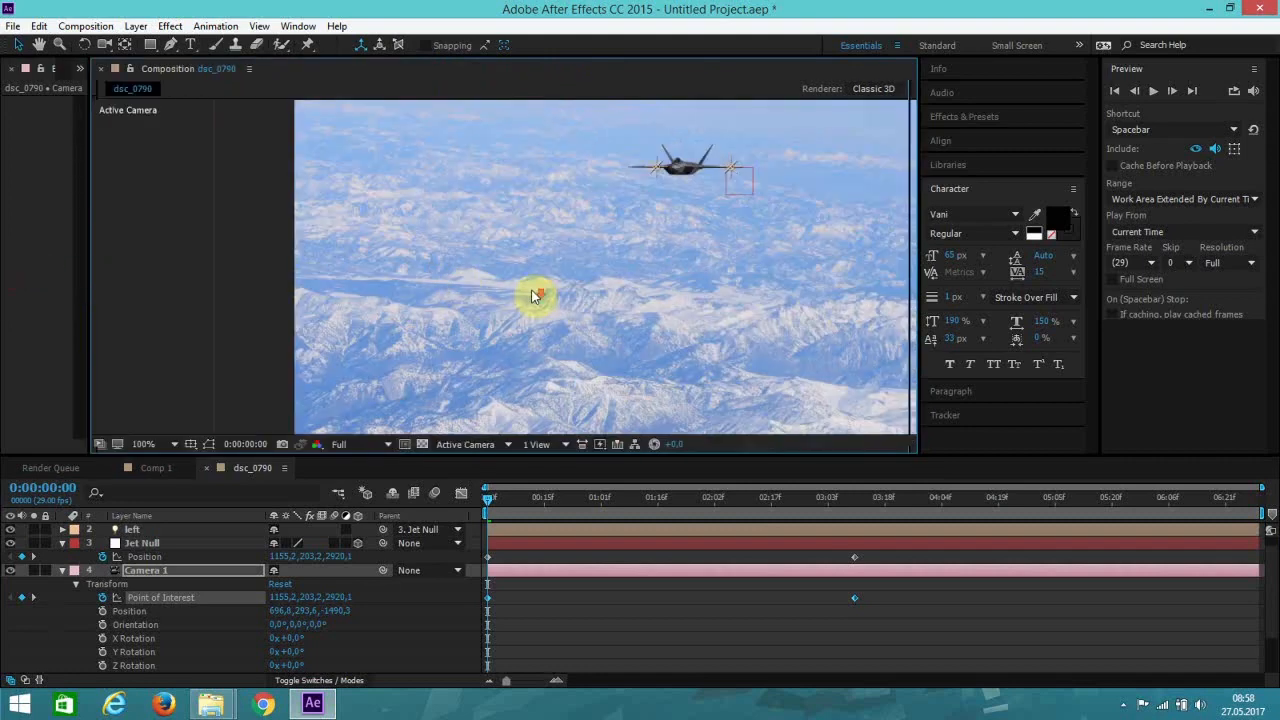
scroll(535, 295, down, 2)
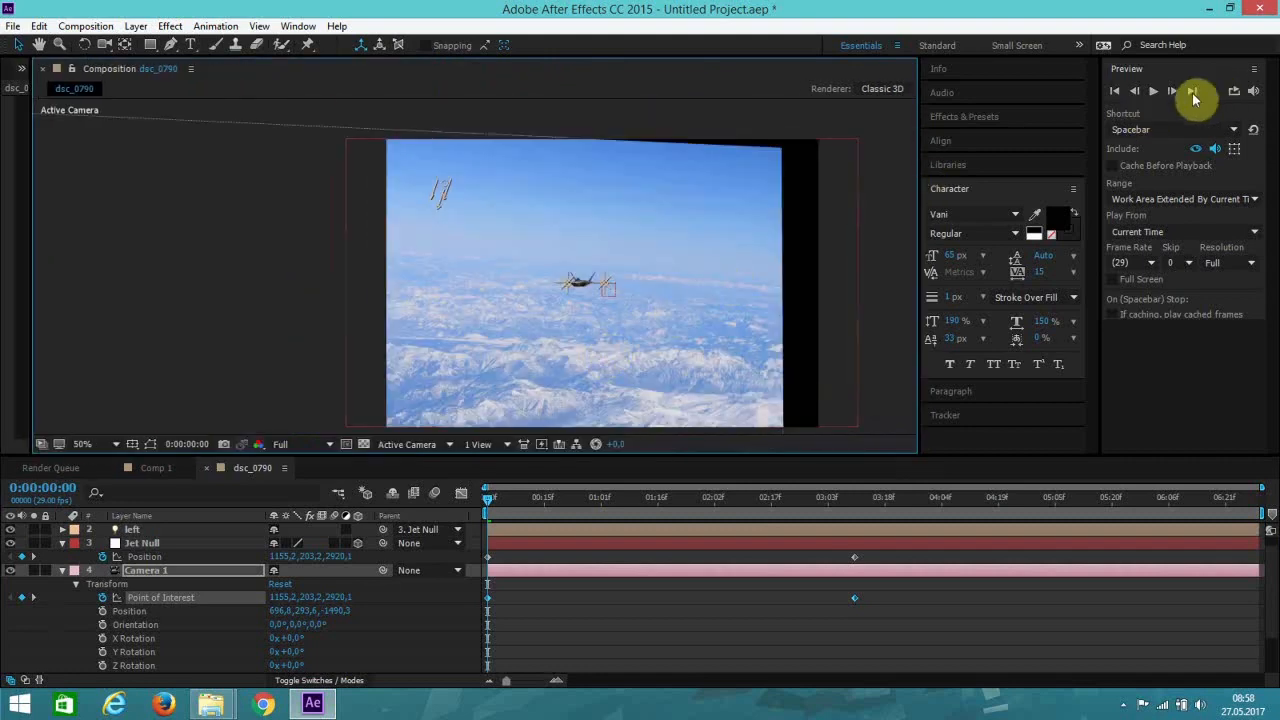
Step: Preview the jet's flight from 0:00:00:00 and inspect the jet's framing at the first frame
click(1153, 91)
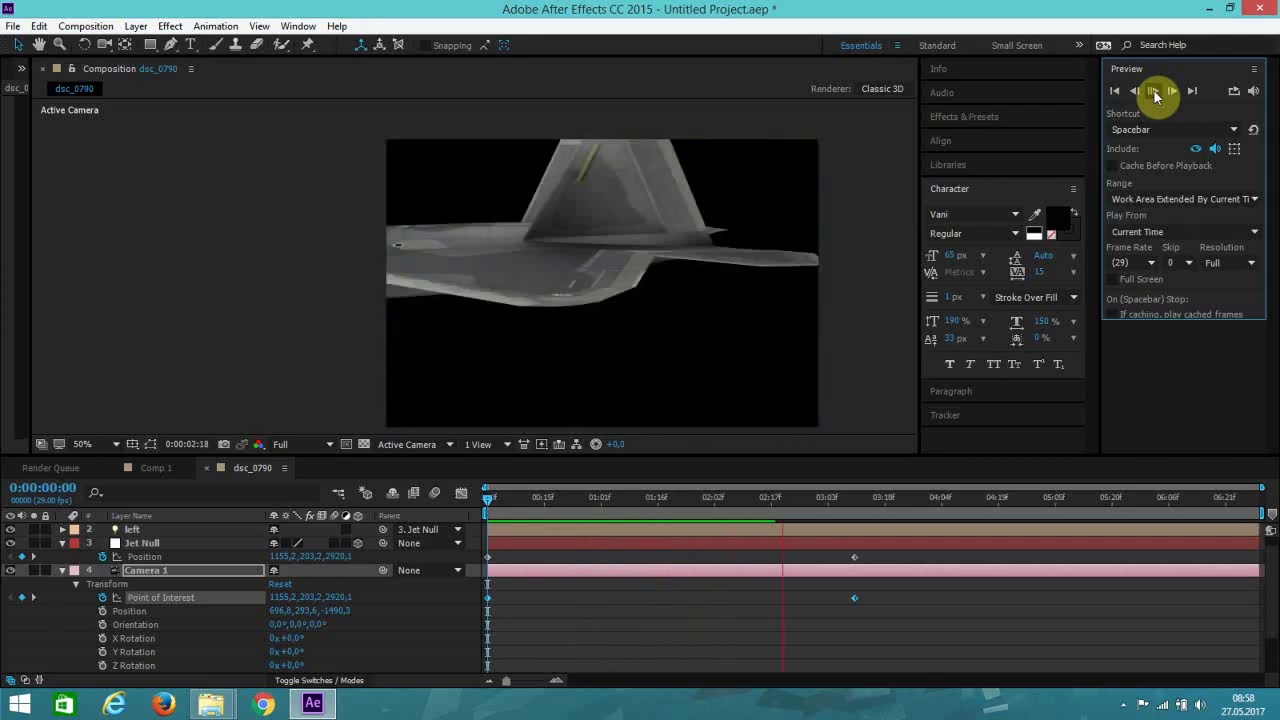
click(1153, 90)
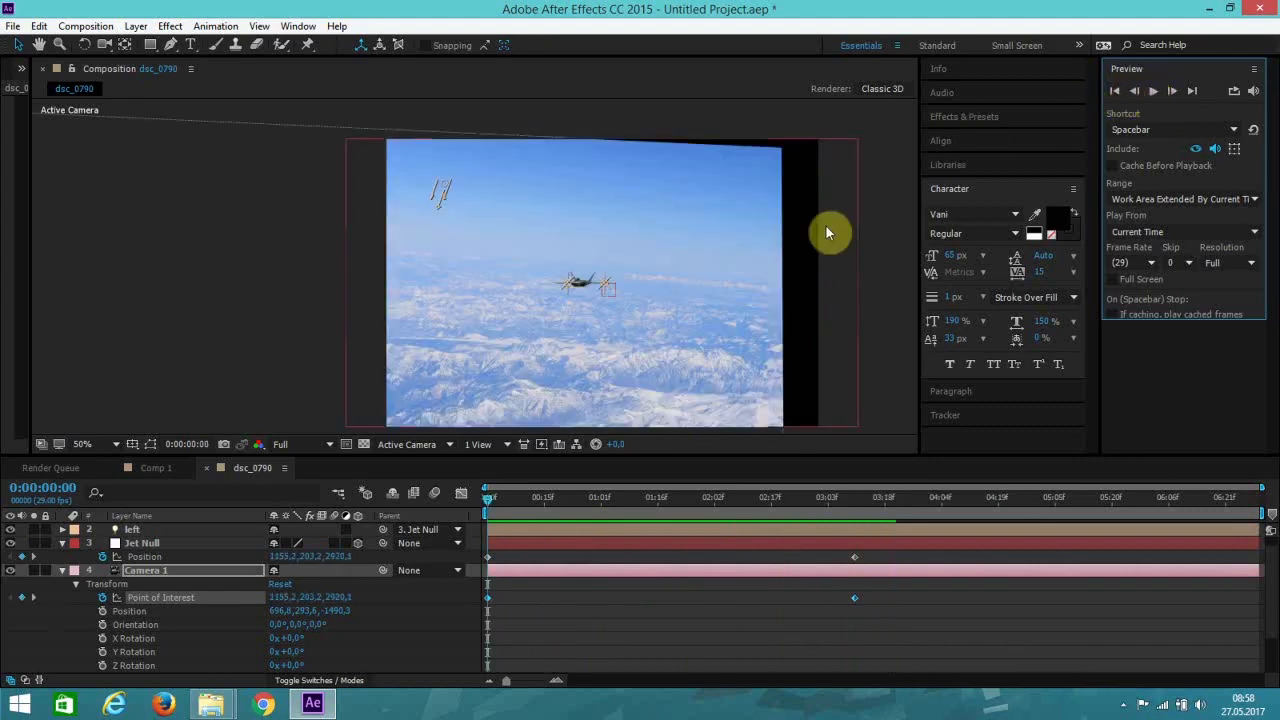
key(period)
key(period)
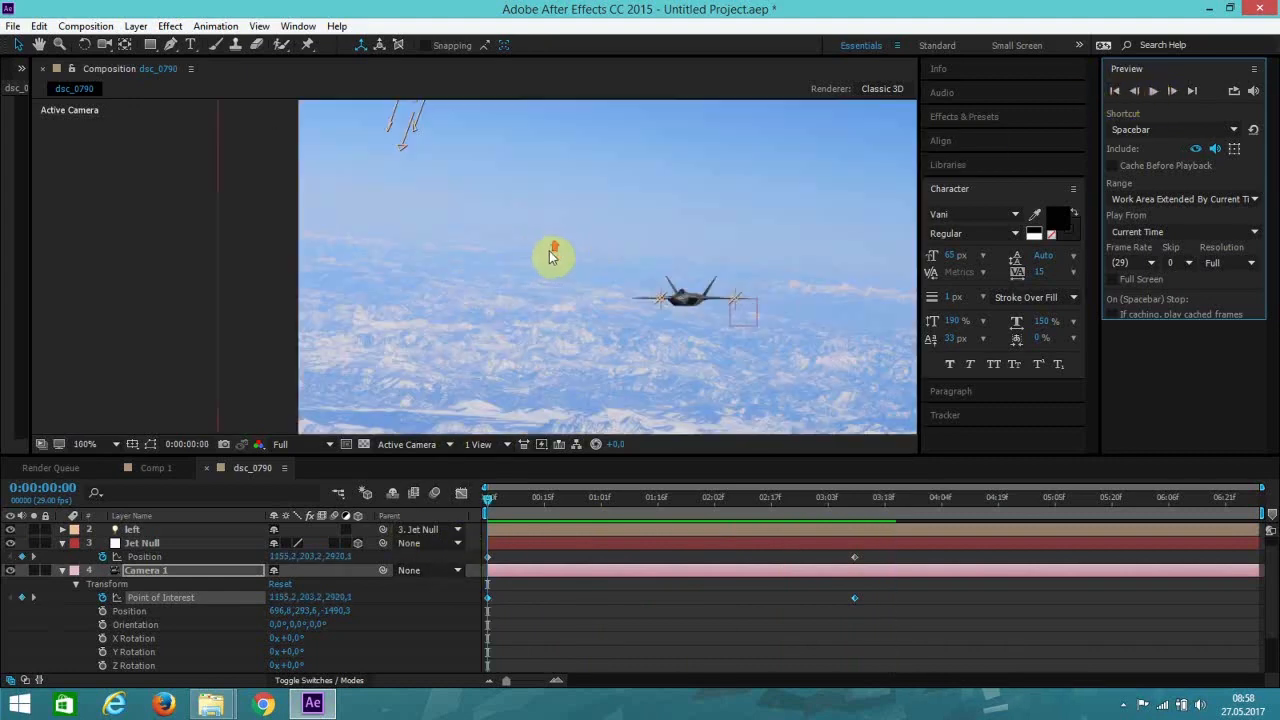
key(comma)
key(comma)
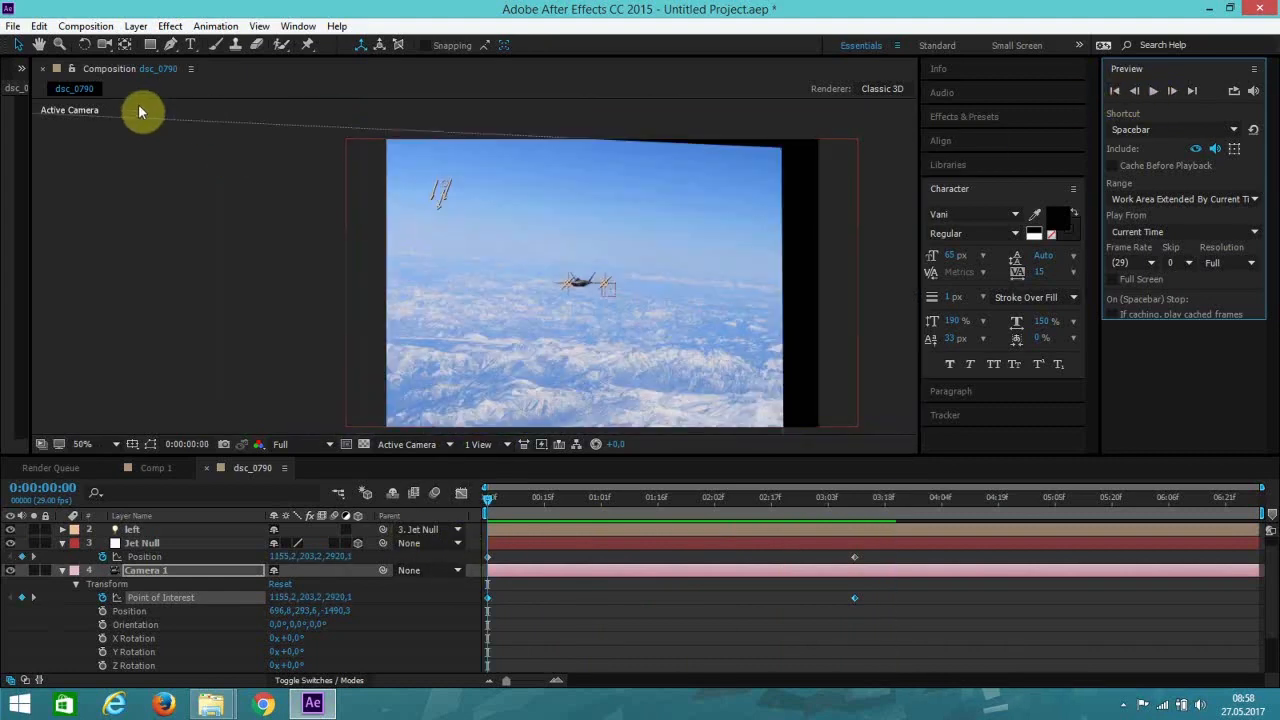
Step: Reposition Camera 1 to about 1353, 100, -1509 so the photo fills the frame behind the jet, and return to the Selection tool
click(107, 45)
drag(638, 383, 531, 352)
click(18, 44)
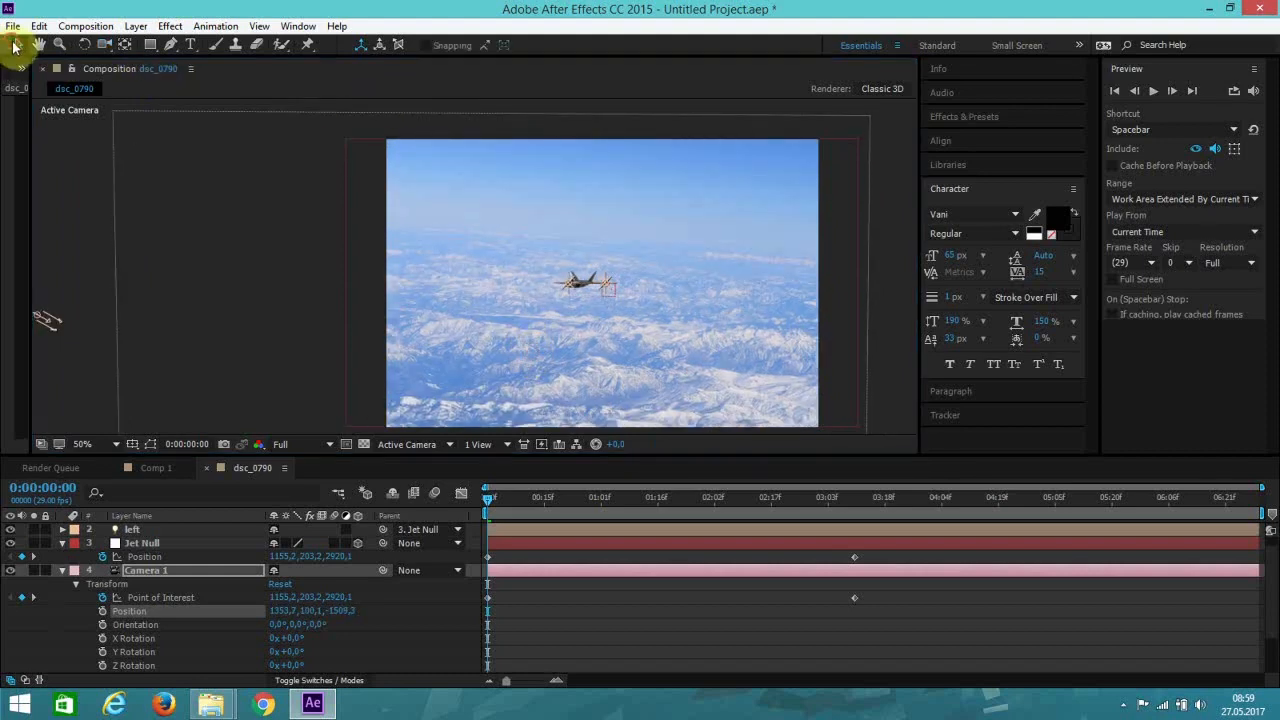
Step: Preview the flight with the repositioned camera, restarting from the first frame
click(1134, 91)
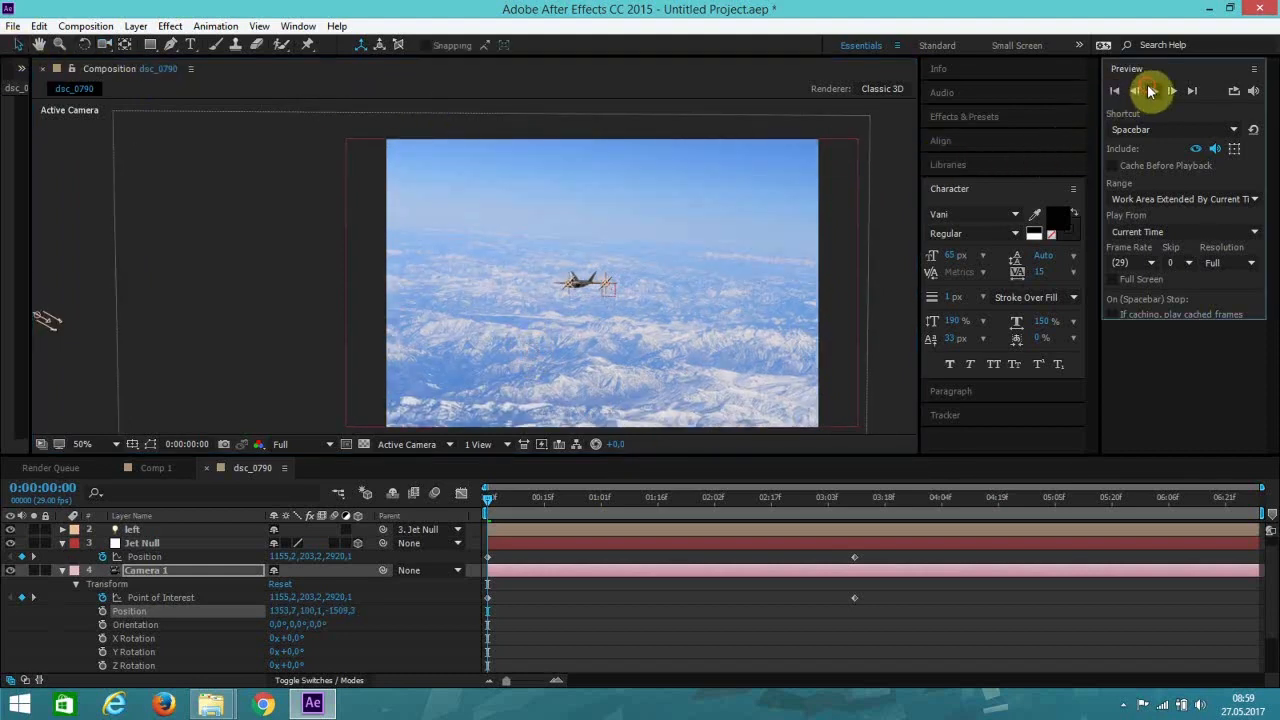
click(1151, 91)
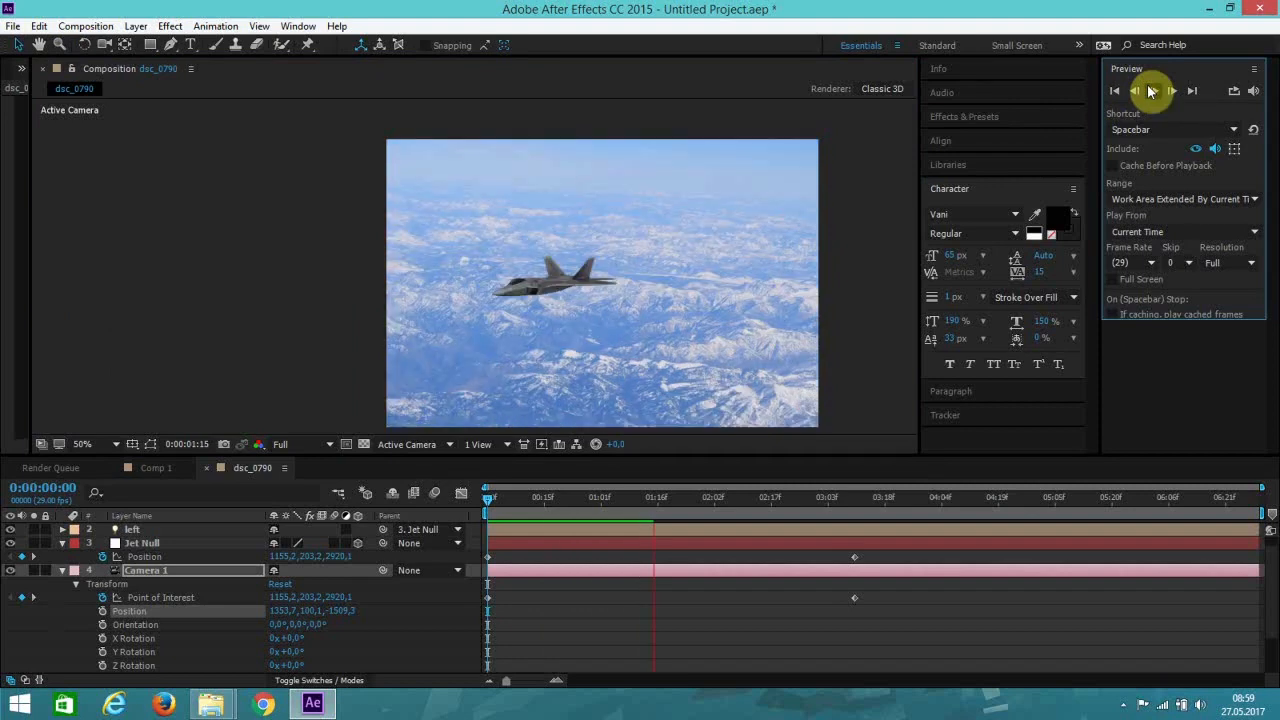
click(1118, 90)
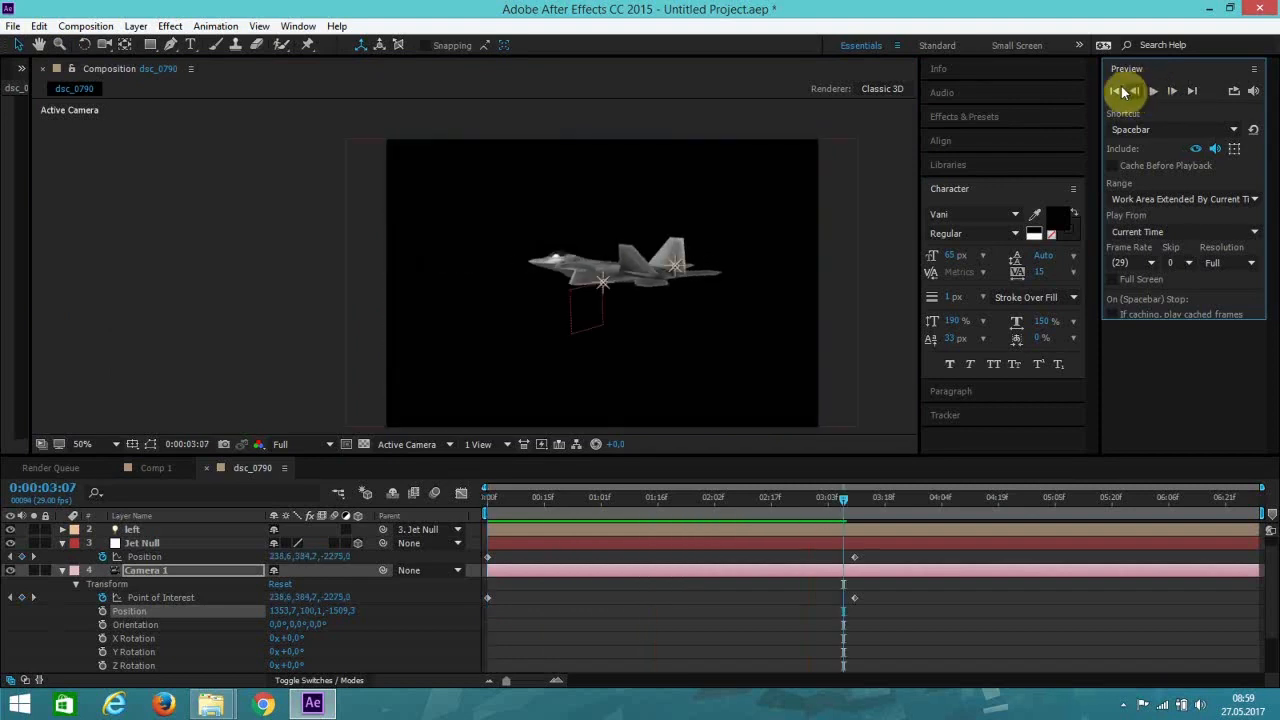
click(1153, 91)
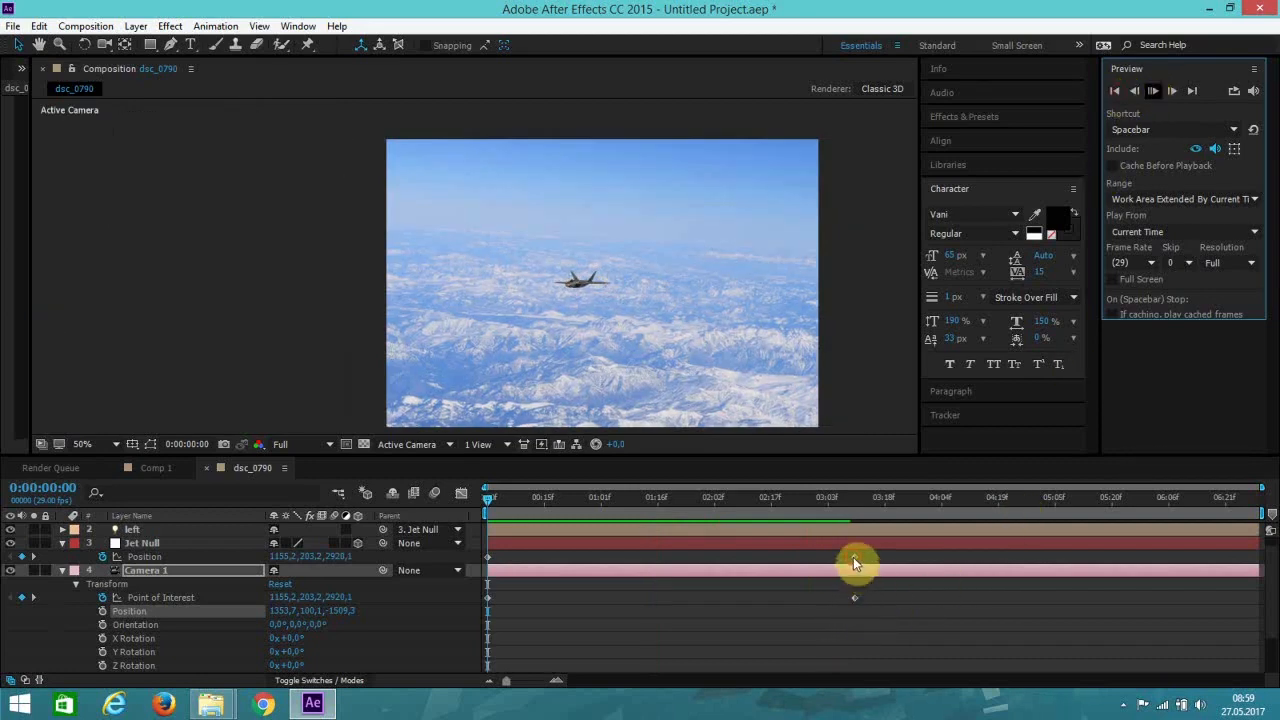
Step: Move the ending Jet Null Position and Camera 1 Point of Interest keyframes earlier, between 02:17 and 03:03, and preview from the start
drag(853, 557, 801, 558)
click(1115, 92)
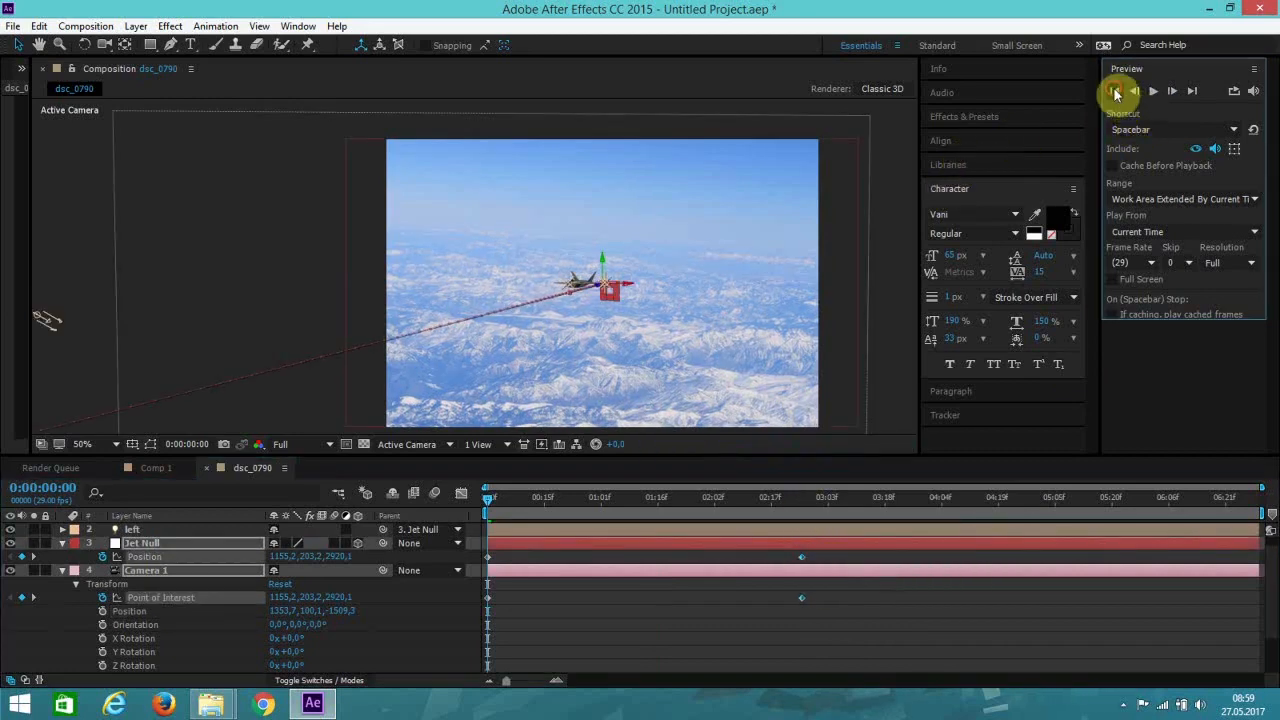
click(1152, 91)
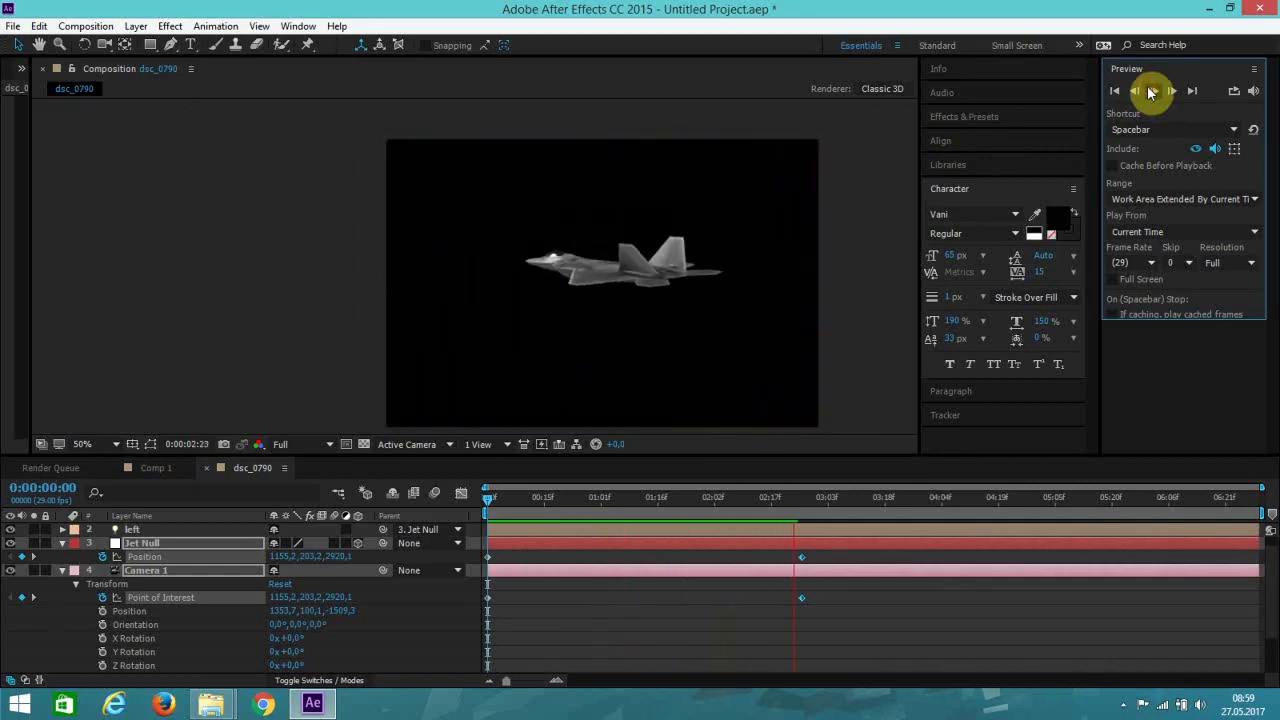
Step: Stop the preview and scrub to 0:00:01:23 to examine where the photo's edge falls behind the jet
click(1151, 92)
scroll(826, 287, down, 4)
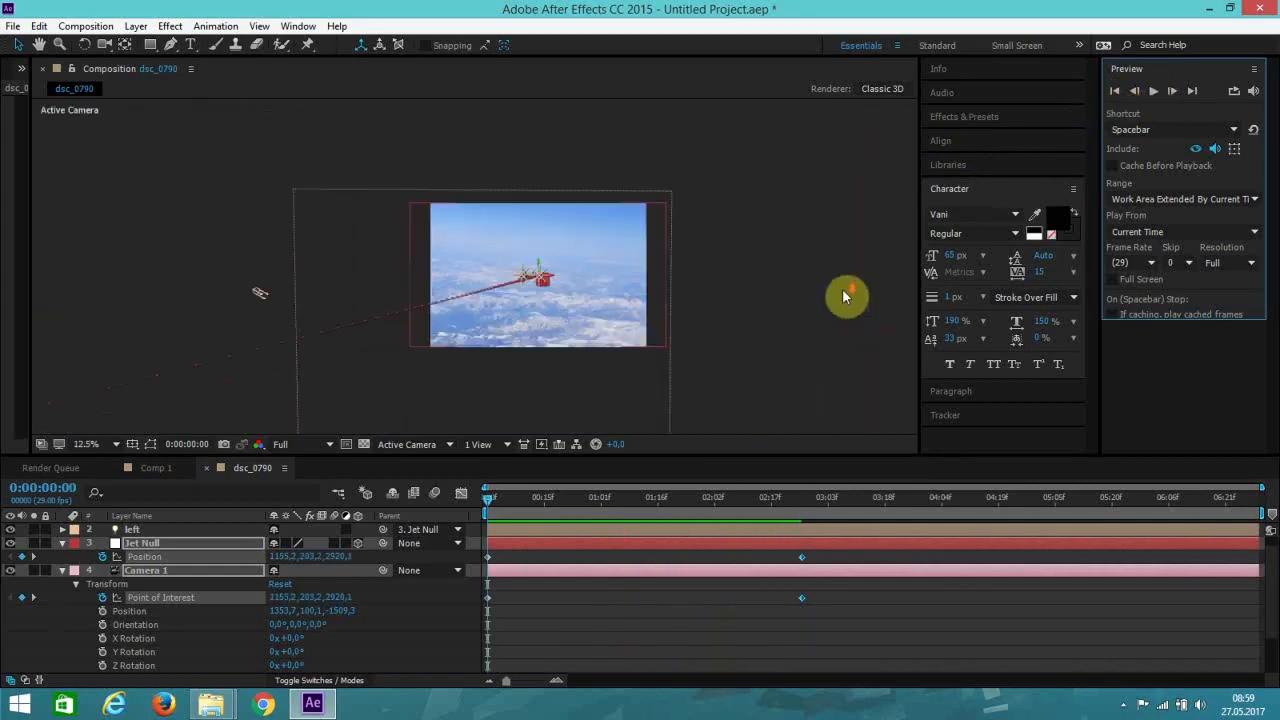
scroll(660, 324, up, 2)
scroll(722, 334, down, 2)
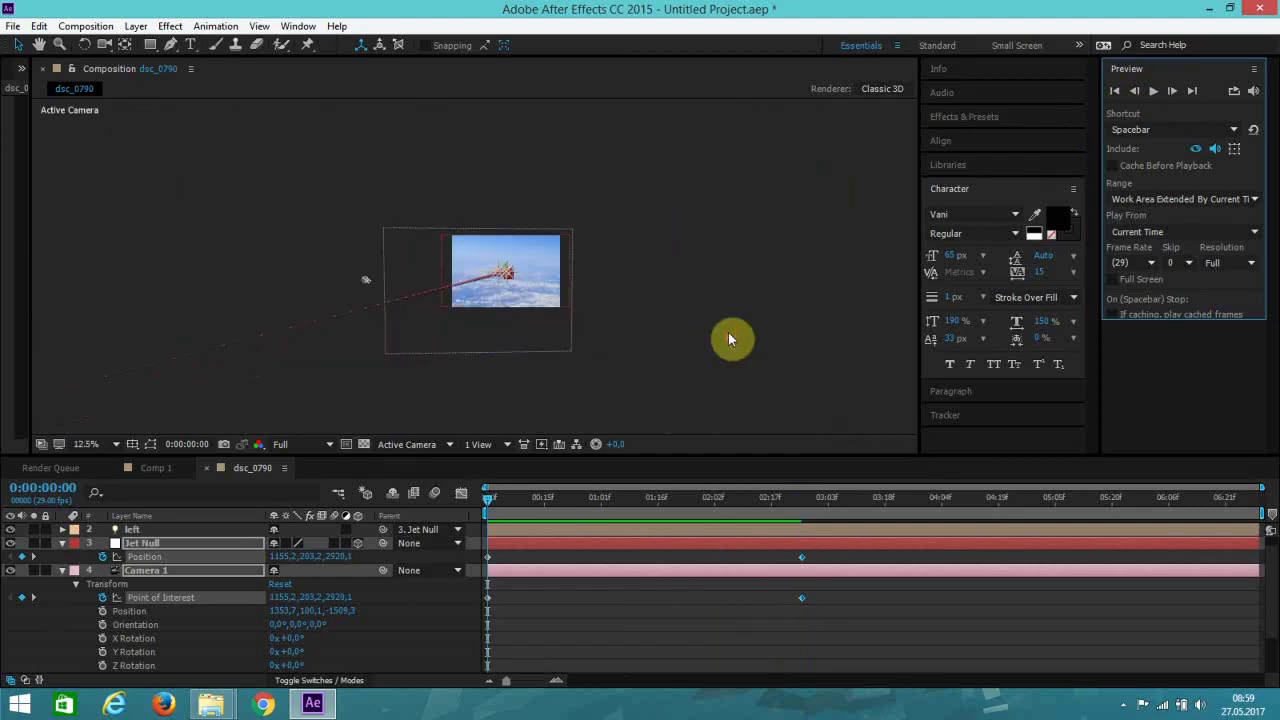
click(608, 323)
scroll(610, 332, up, 1)
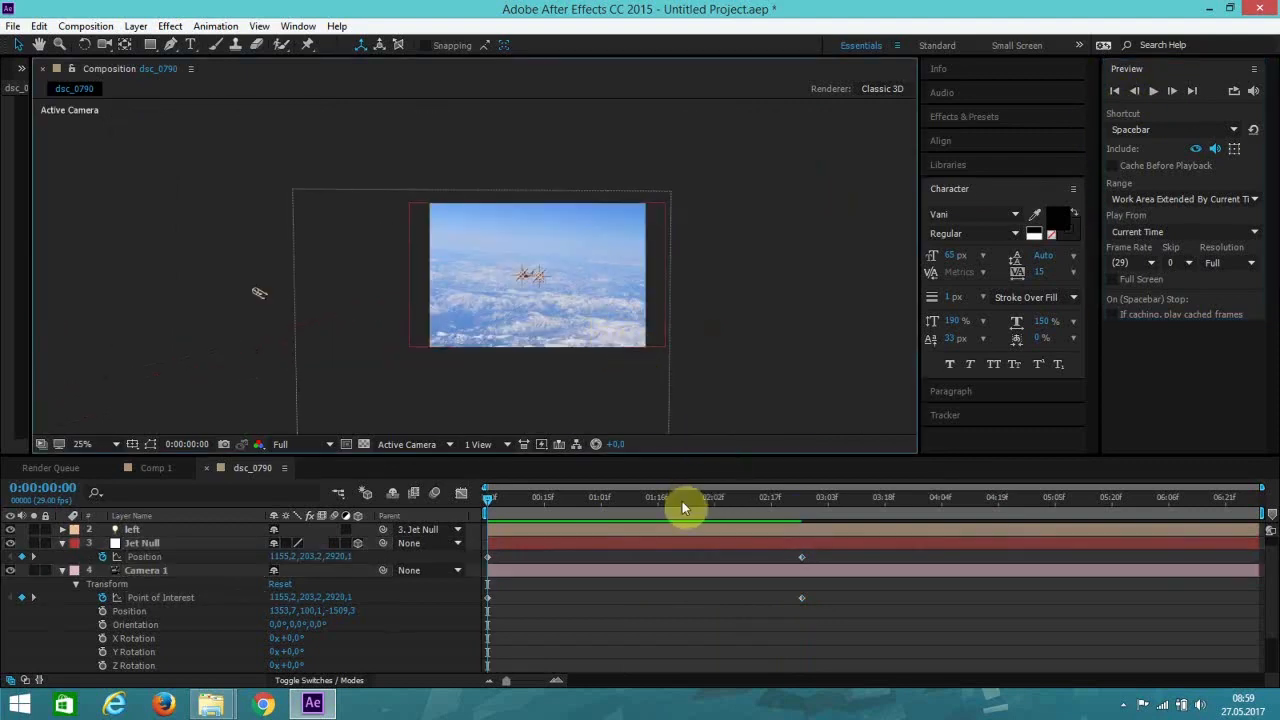
drag(683, 508, 718, 516)
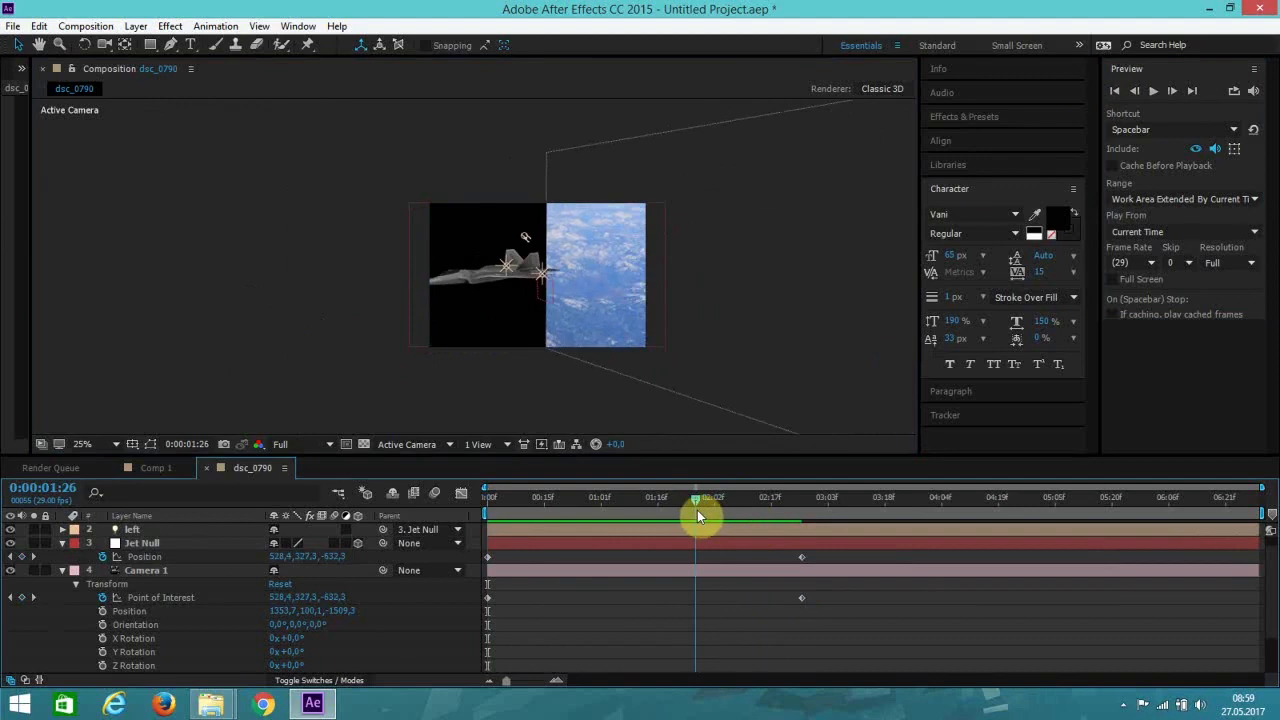
drag(697, 516, 686, 514)
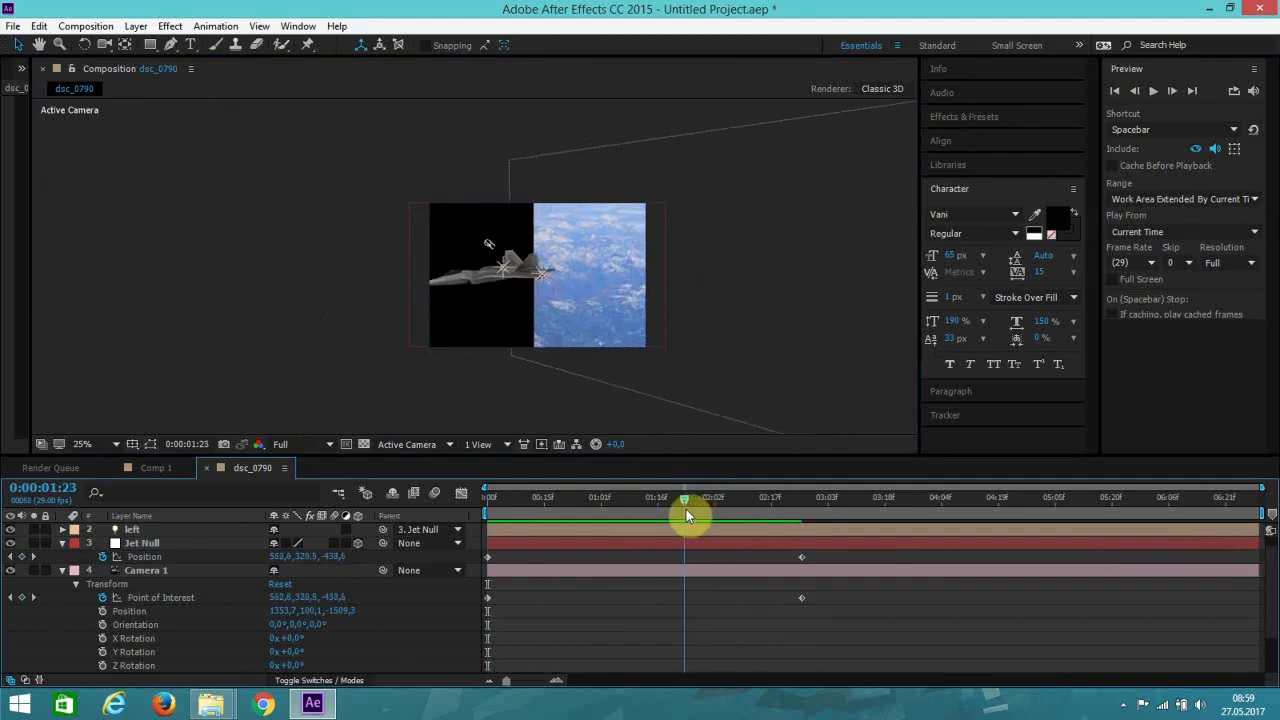
click(688, 400)
Step: Duplicate the dsc_0790.jpg layer, set the lower copy's Y orientation to 315°, and move it over the empty area behind the jet
click(61, 571)
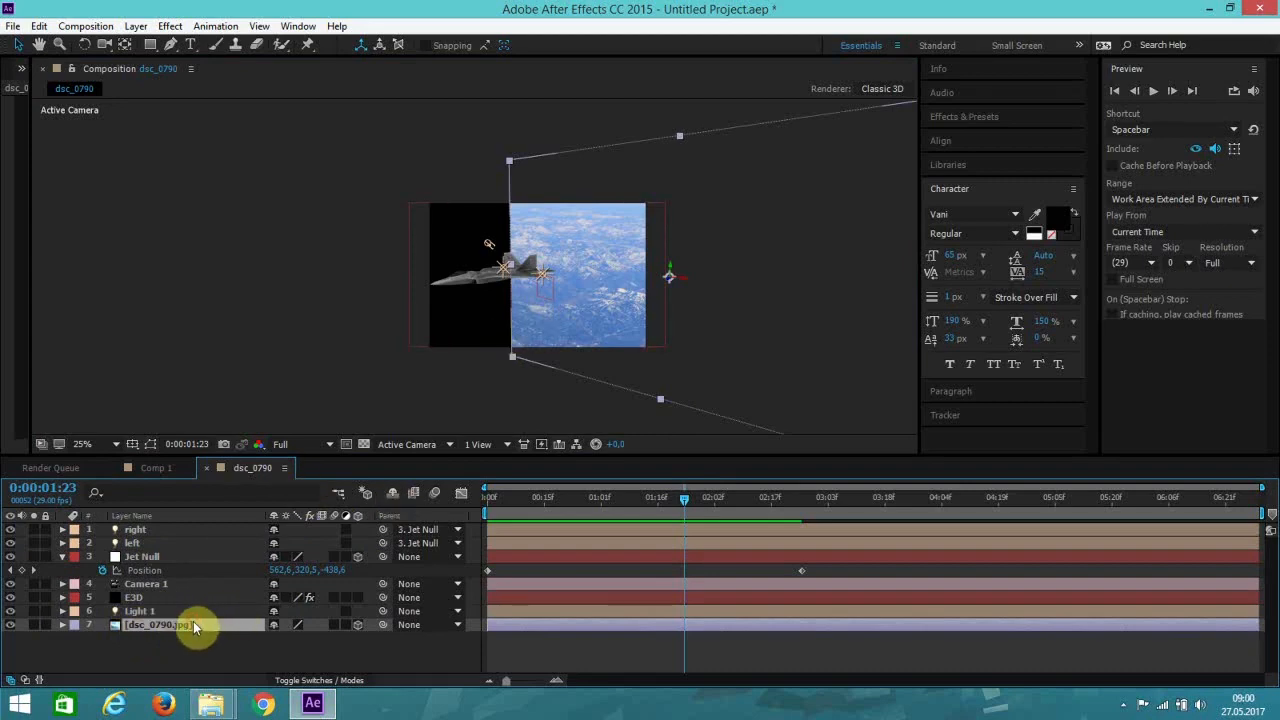
key(ctrl+d)
click(170, 637)
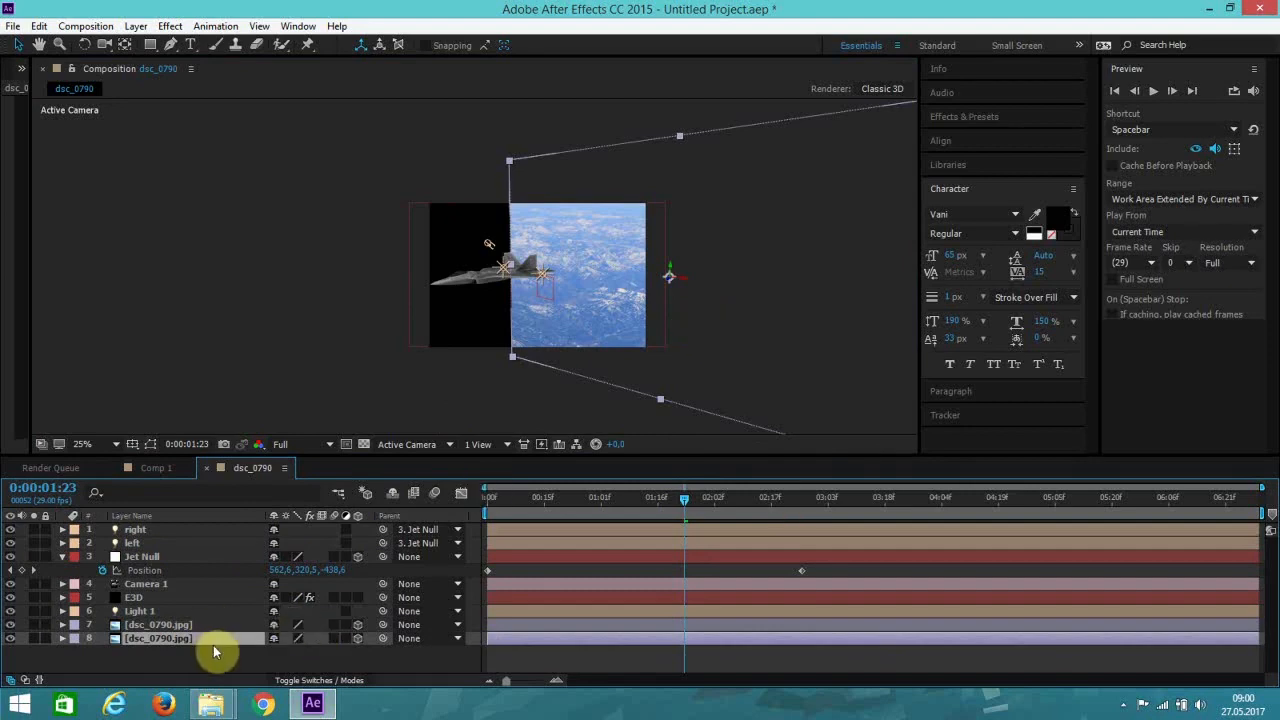
key(r)
scroll(183, 672, down, 1)
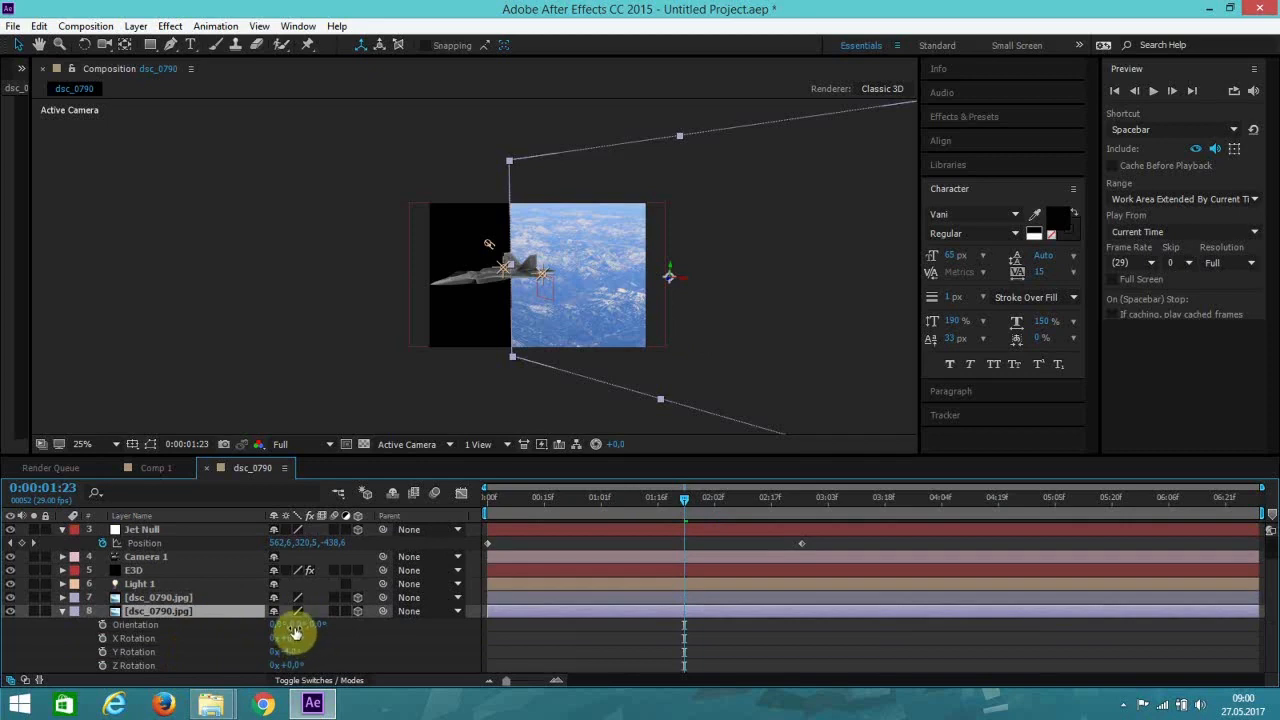
mouse_move(290, 625)
mouse_down()
mouse_move(248, 625)
mouse_move(268, 625)
mouse_up()
drag(716, 295, 408, 283)
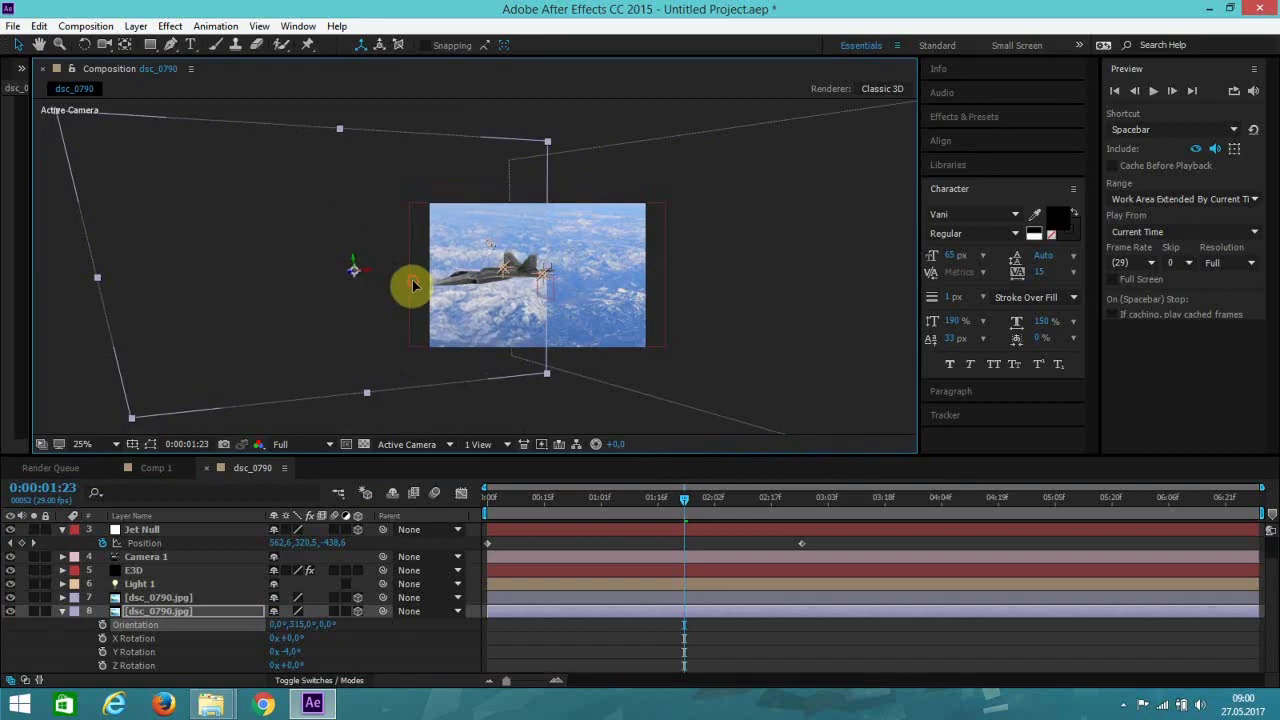
Step: Scale the lower photo copy to 580% at 0:00:02:03 and adjust its position there and at 0:00:02:00 to cover the frame
click(688, 500)
drag(694, 503, 722, 504)
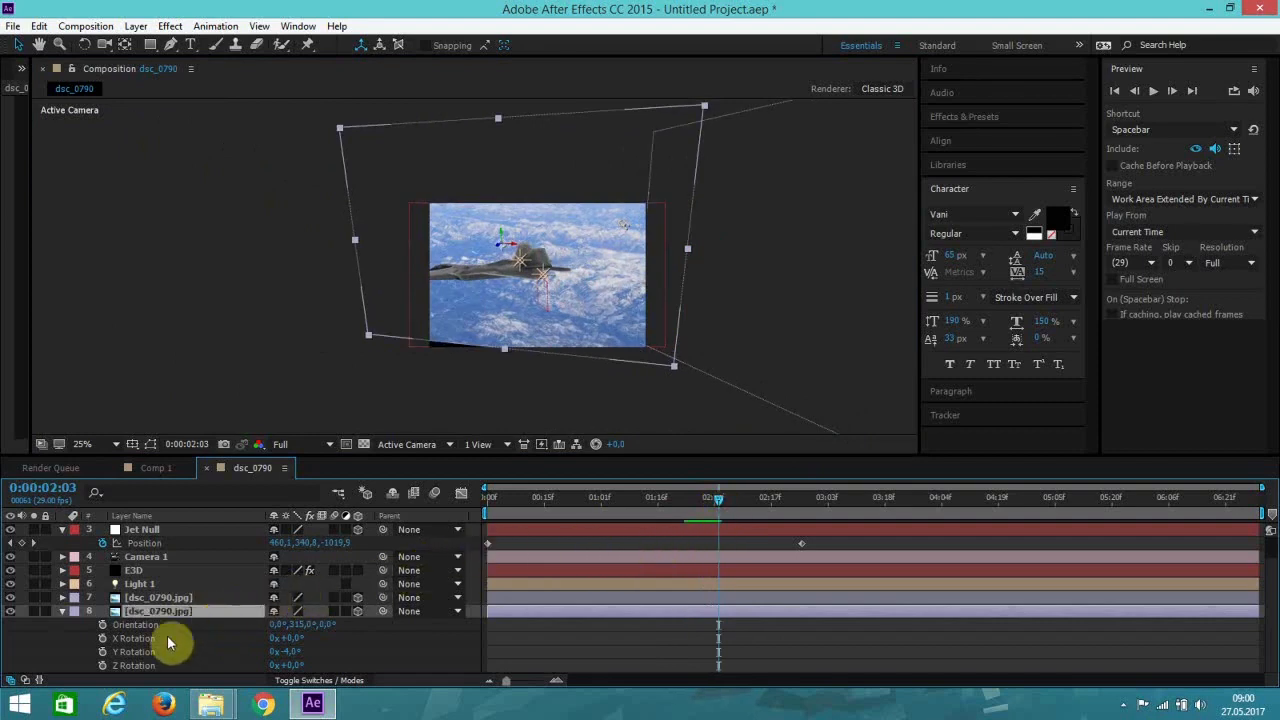
key(s)
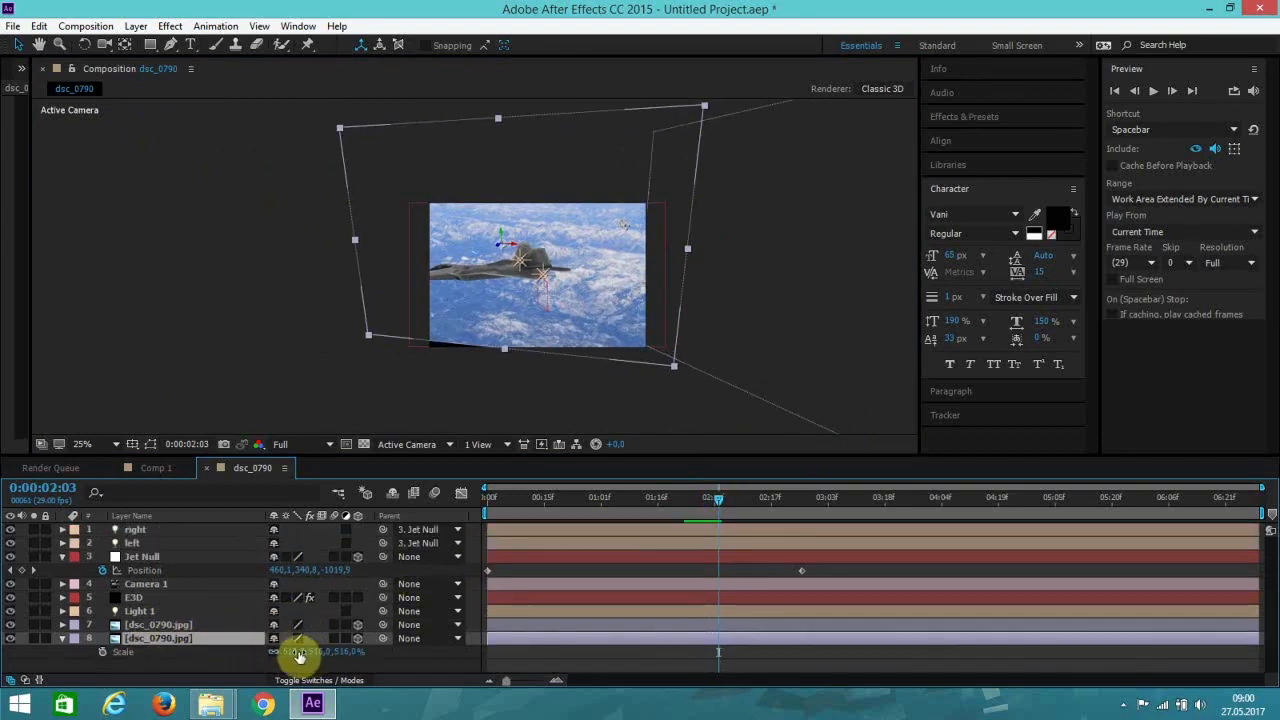
drag(298, 655, 445, 207)
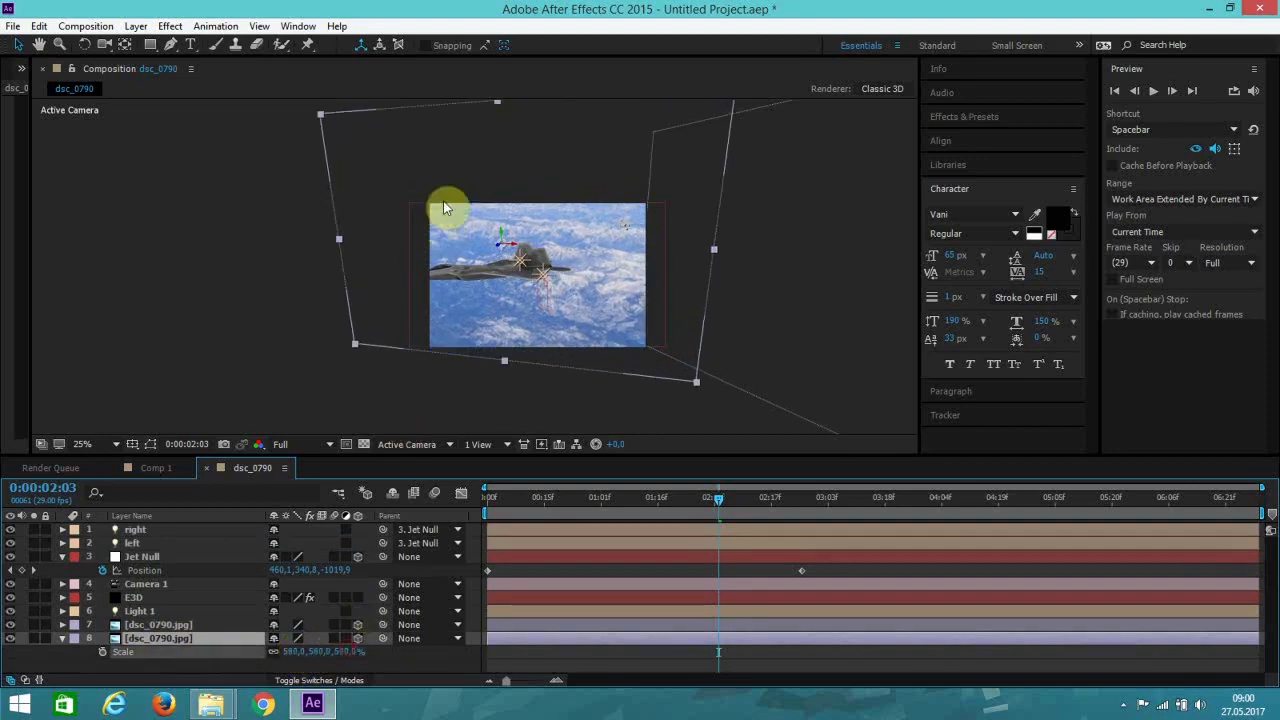
drag(455, 163, 427, 175)
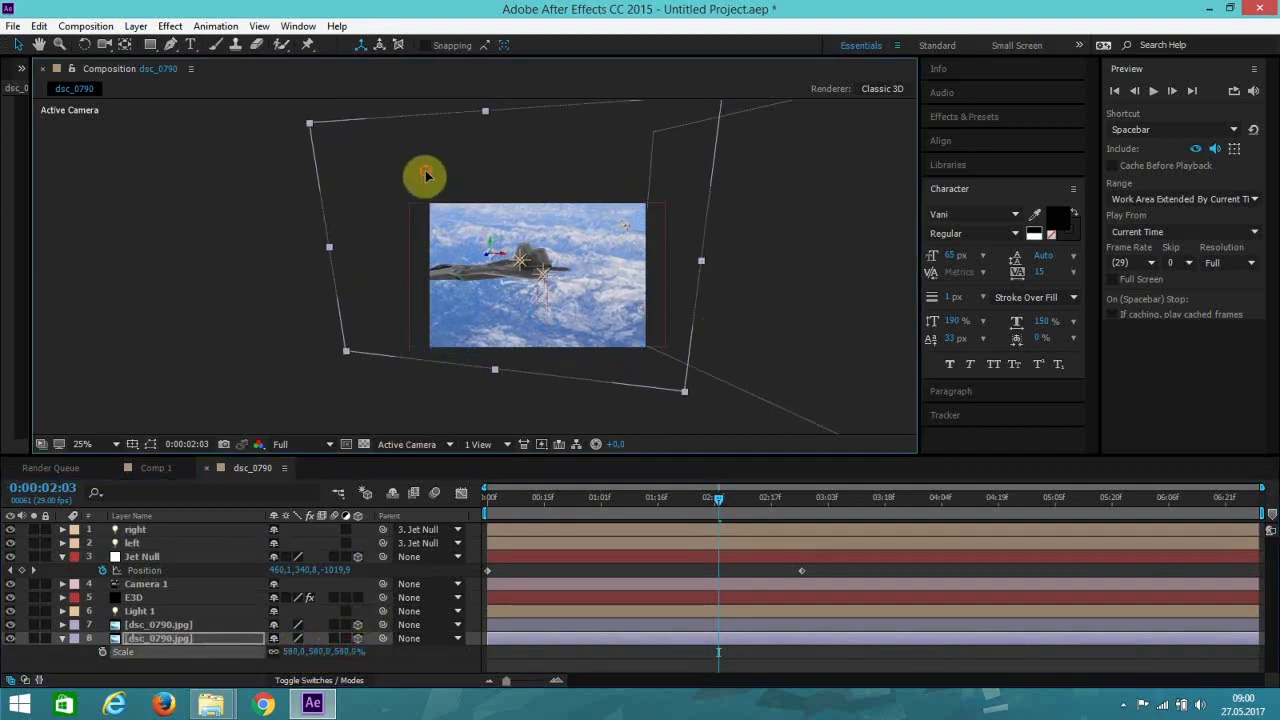
click(707, 505)
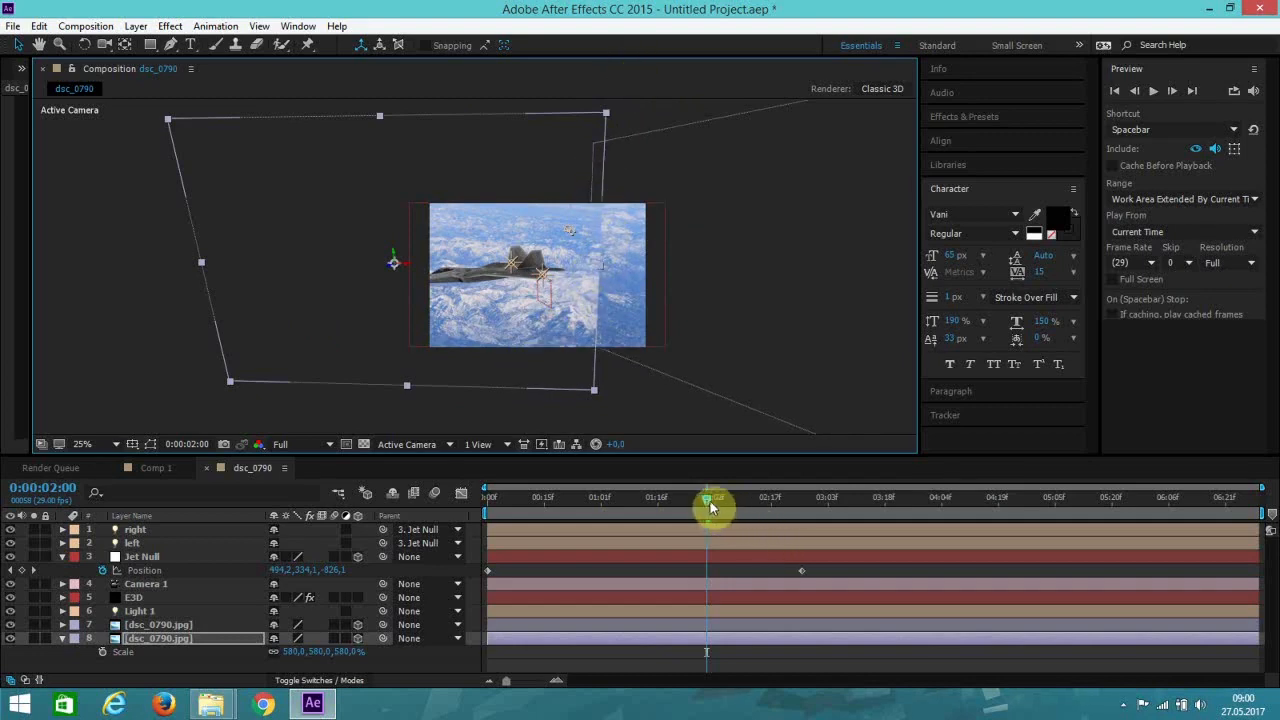
drag(495, 183, 494, 175)
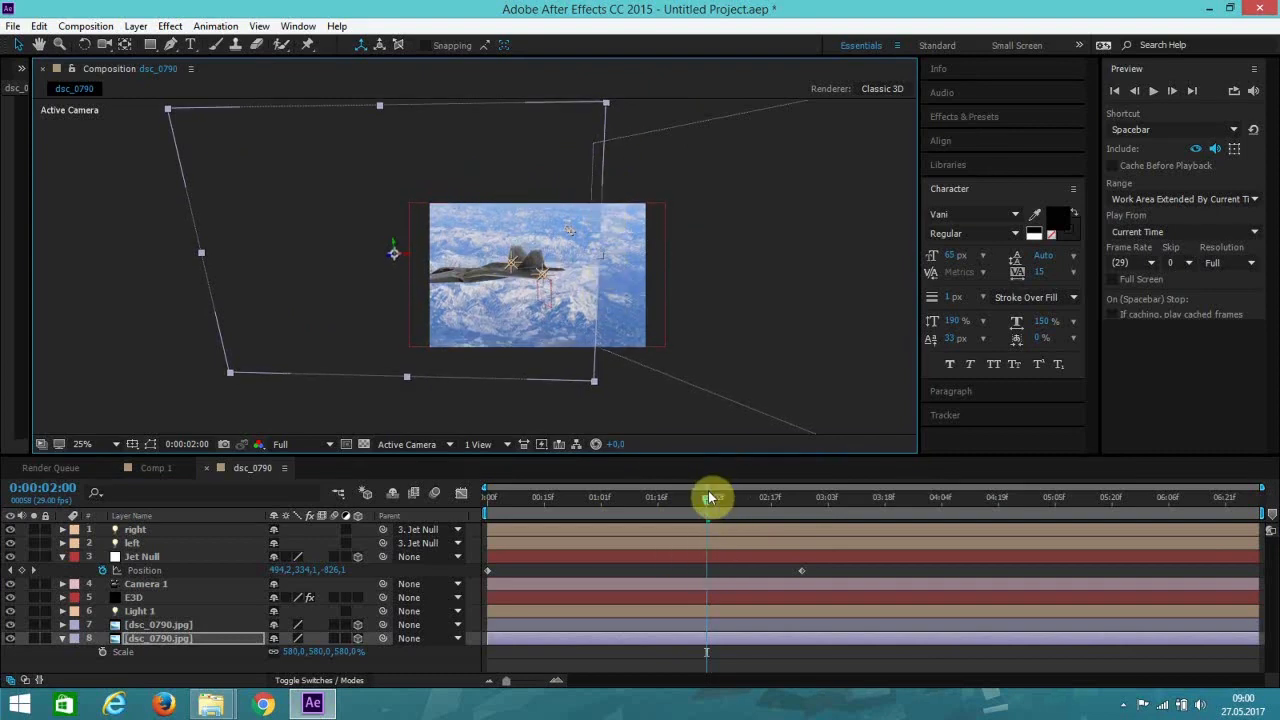
Step: At 0:00:02:07, set the lower photo copy's Y orientation to 289° and shift it to cover the frame's lower corner
drag(709, 497, 737, 509)
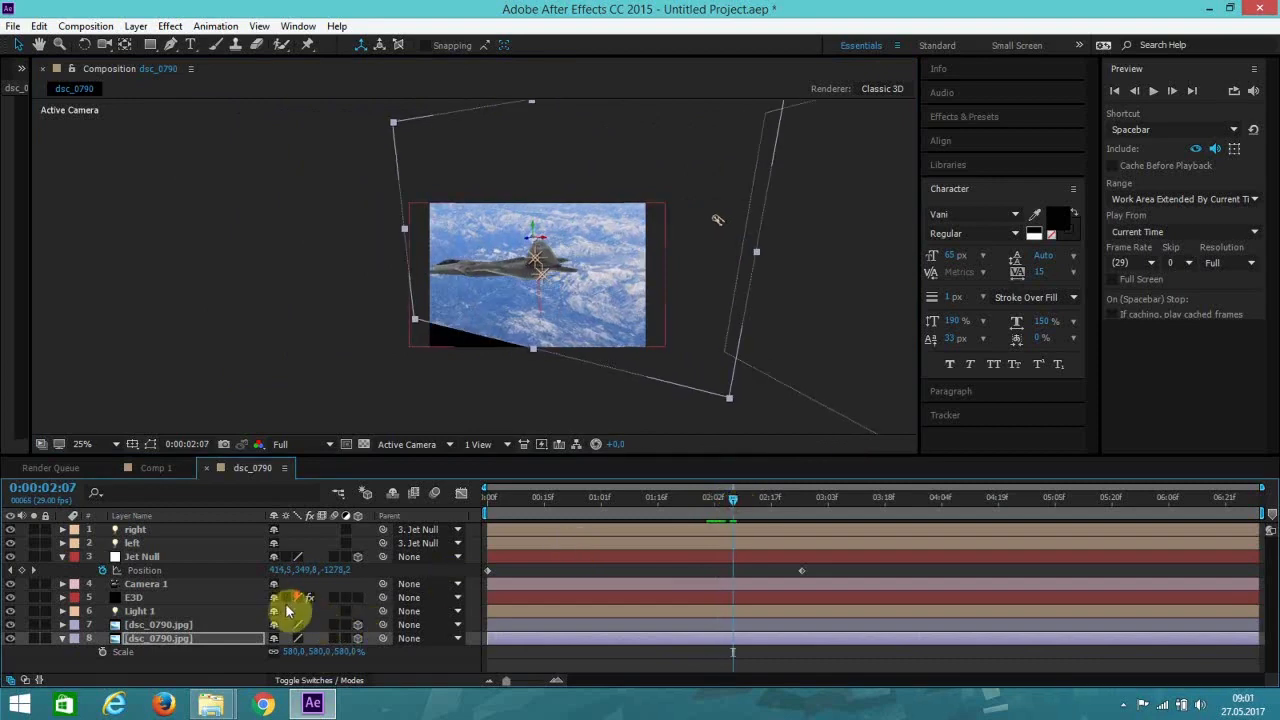
click(205, 640)
key(r)
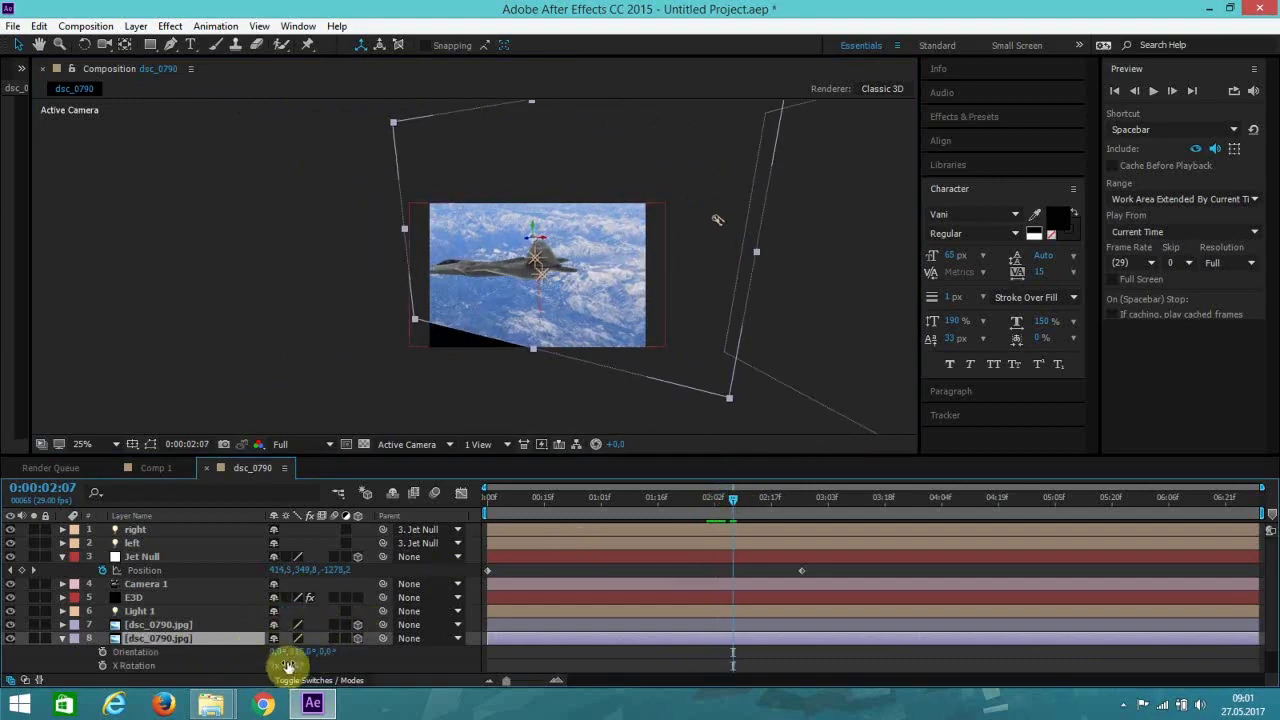
drag(292, 651, 280, 651)
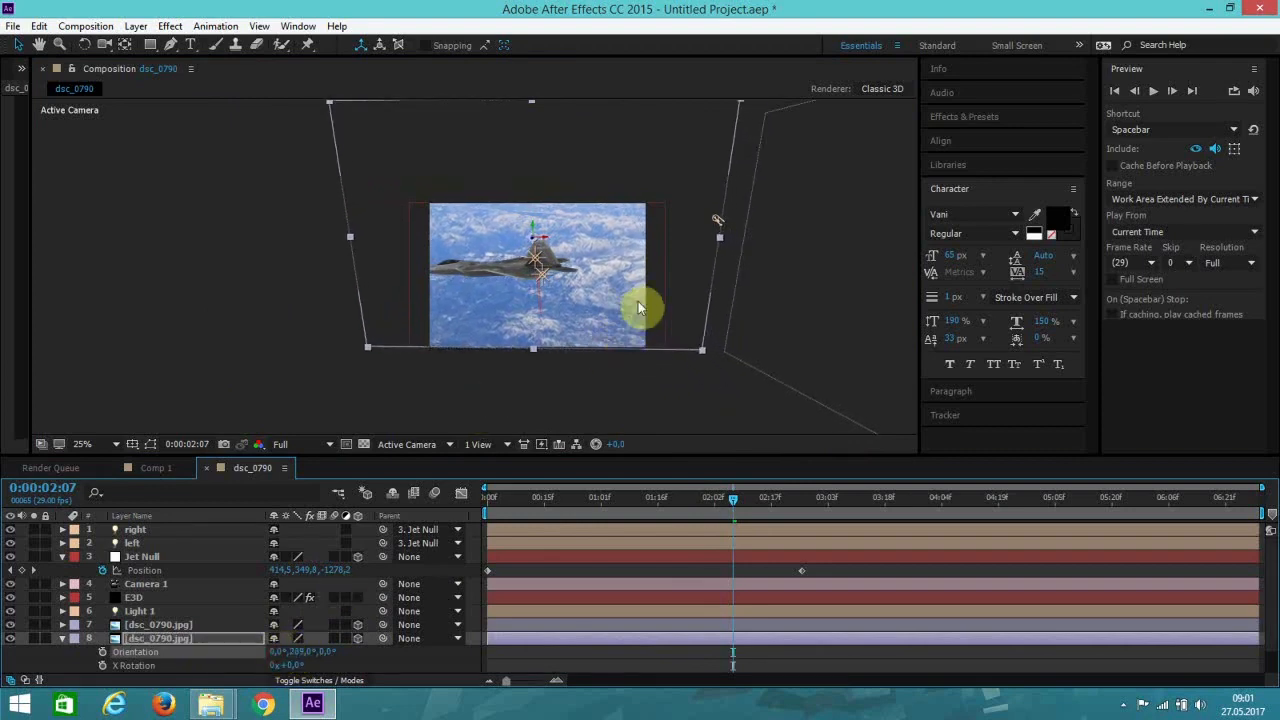
drag(676, 304, 699, 314)
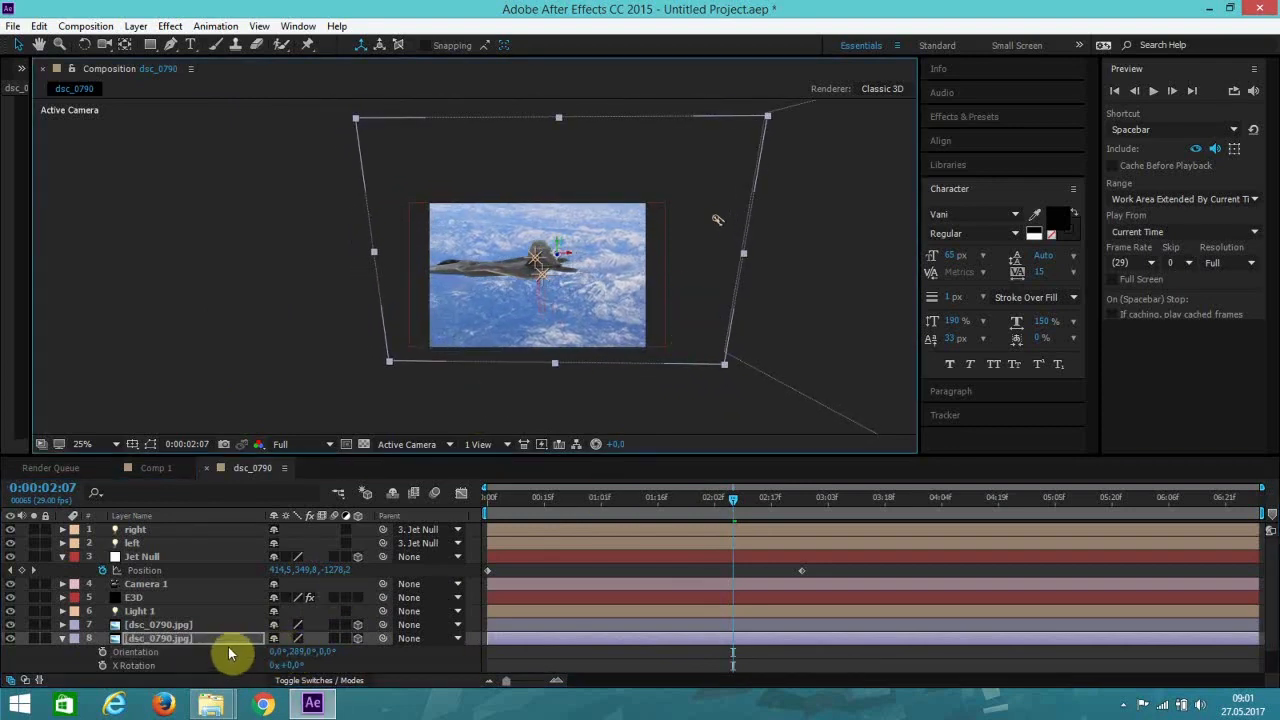
Step: Scale the lower photo copy to 626% and reposition it at 0:00:02:07 and 0:00:02:02 to close the gap between the photos
key(s)
drag(294, 652, 674, 340)
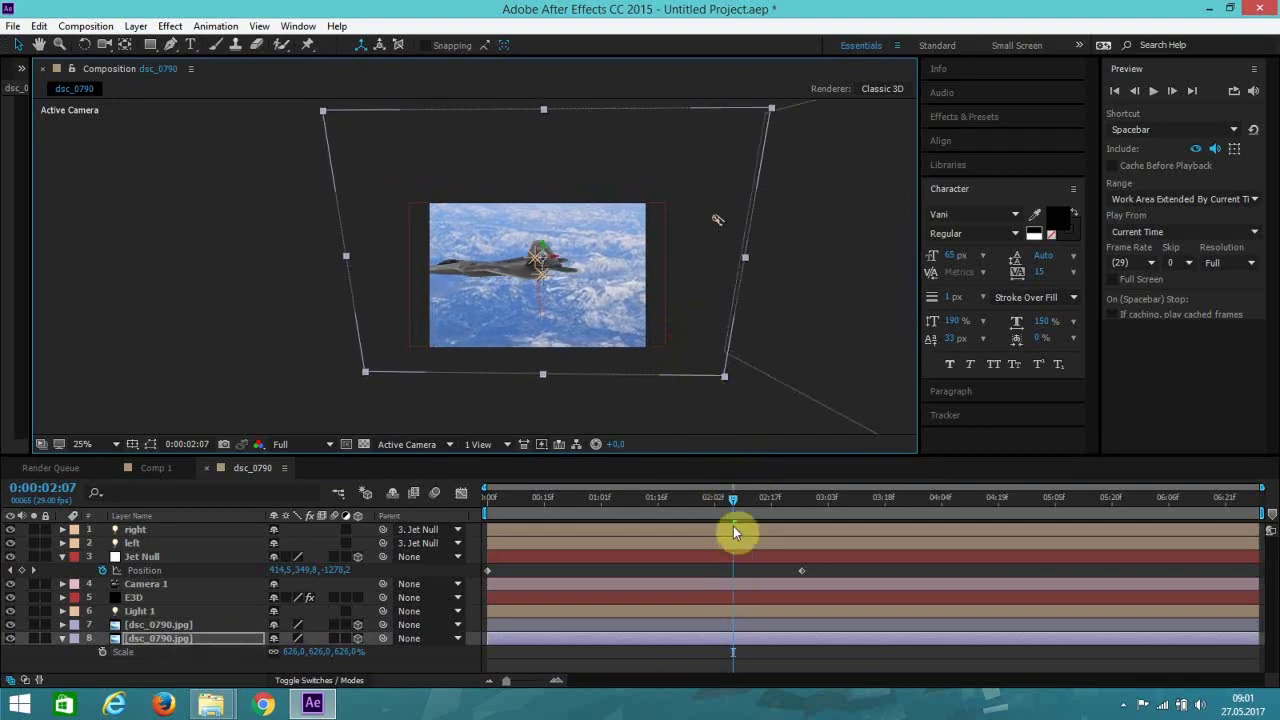
mouse_move(731, 505)
mouse_down()
mouse_move(690, 508)
mouse_move(714, 507)
mouse_up()
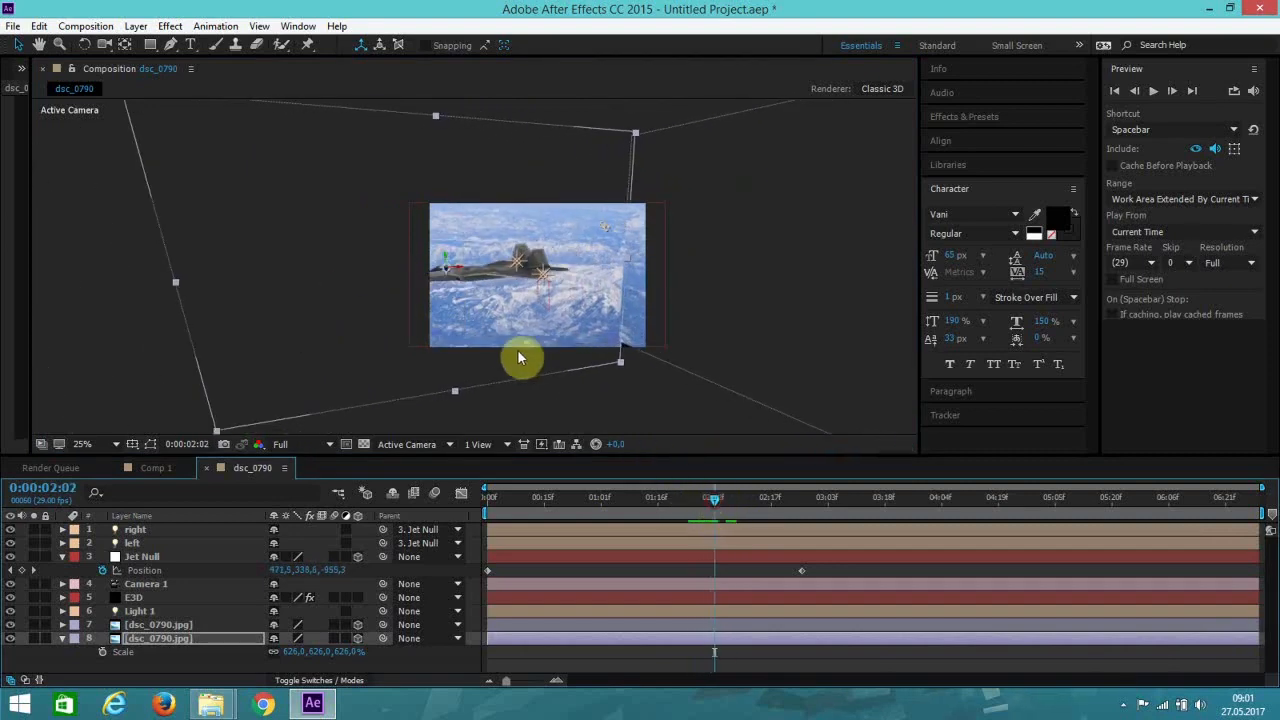
drag(512, 357, 546, 380)
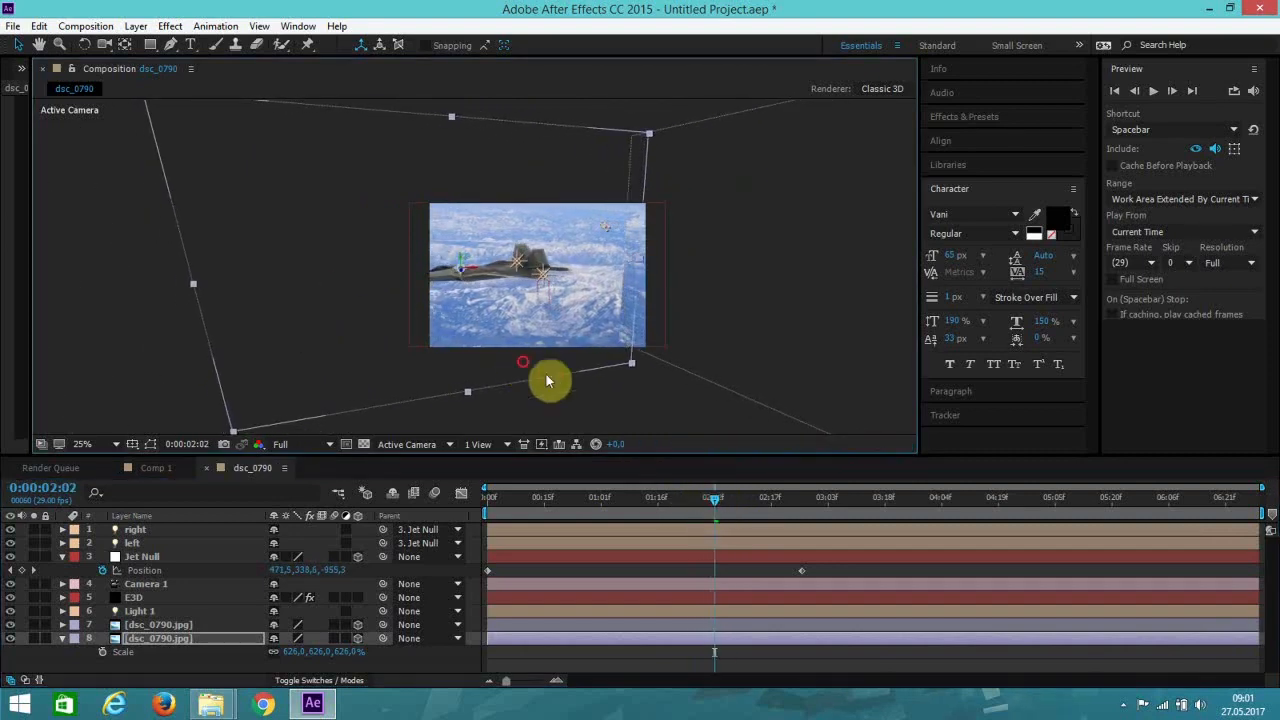
Step: At 0:00:02:24, duplicate the photo copy again, set the bottom layer's Y orientation to 236°, and move it behind the jet
drag(718, 505, 802, 510)
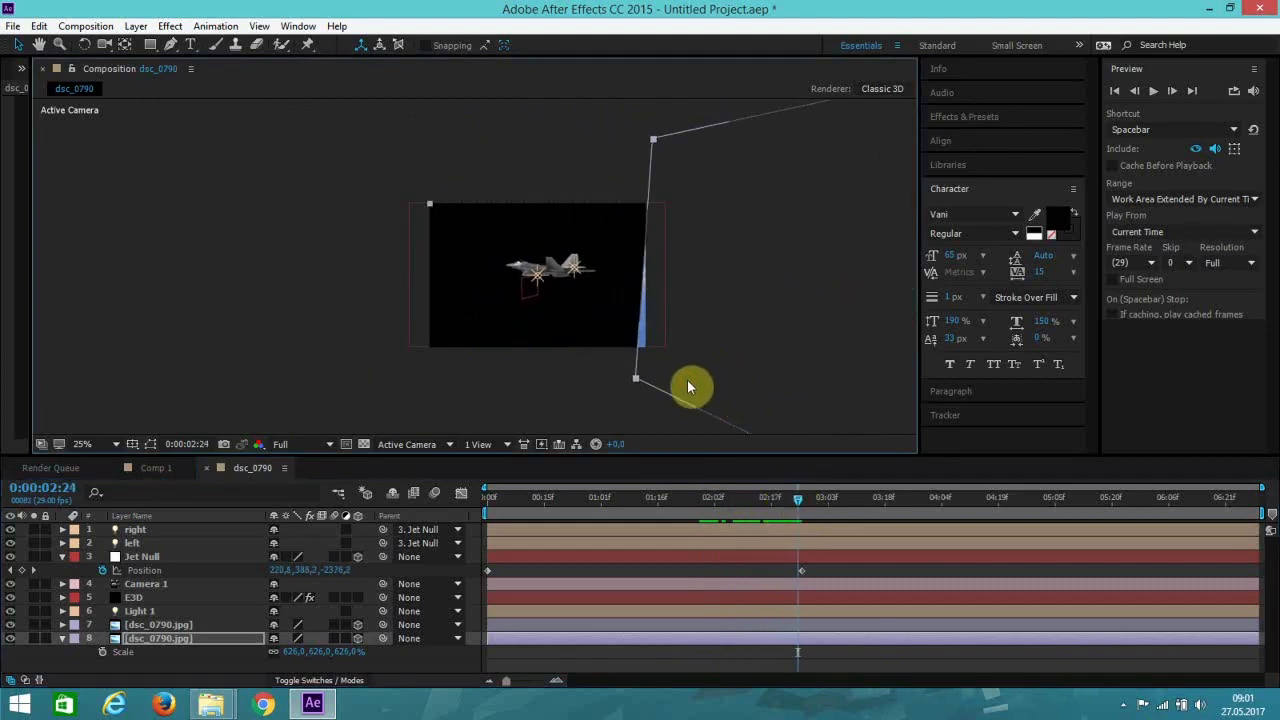
key(ctrl+d)
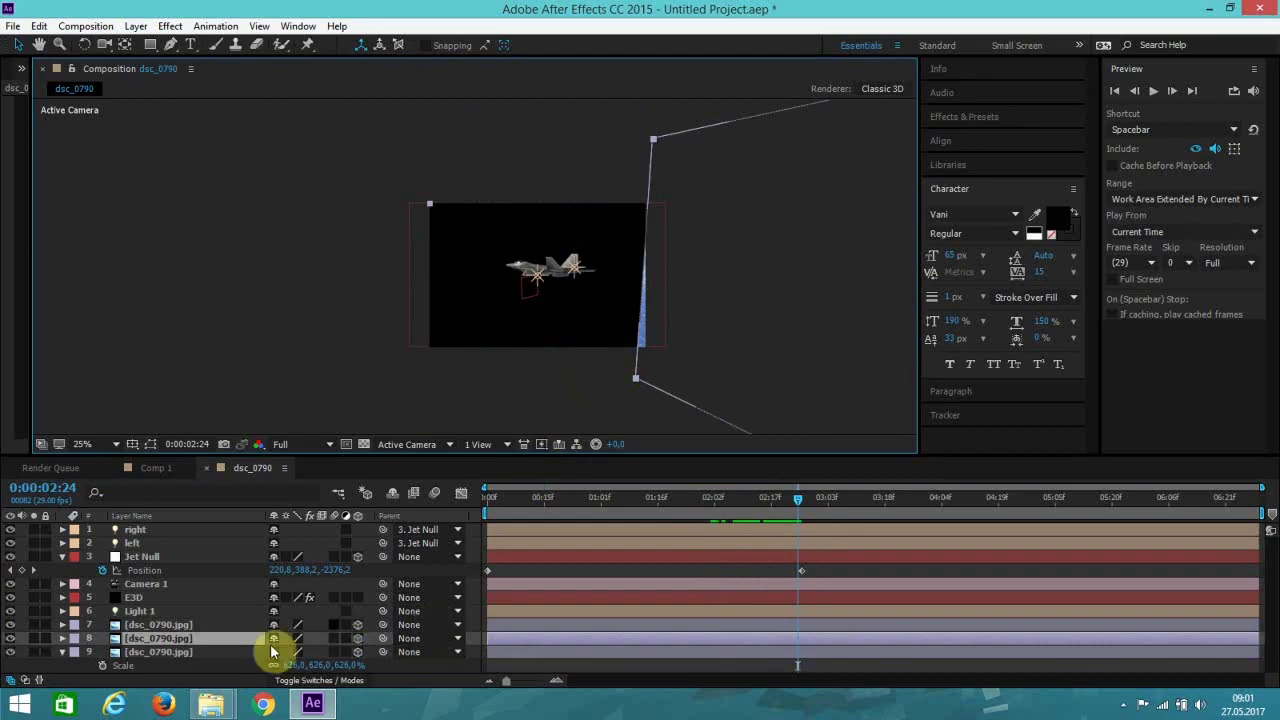
key(ctrl+bracketleft)
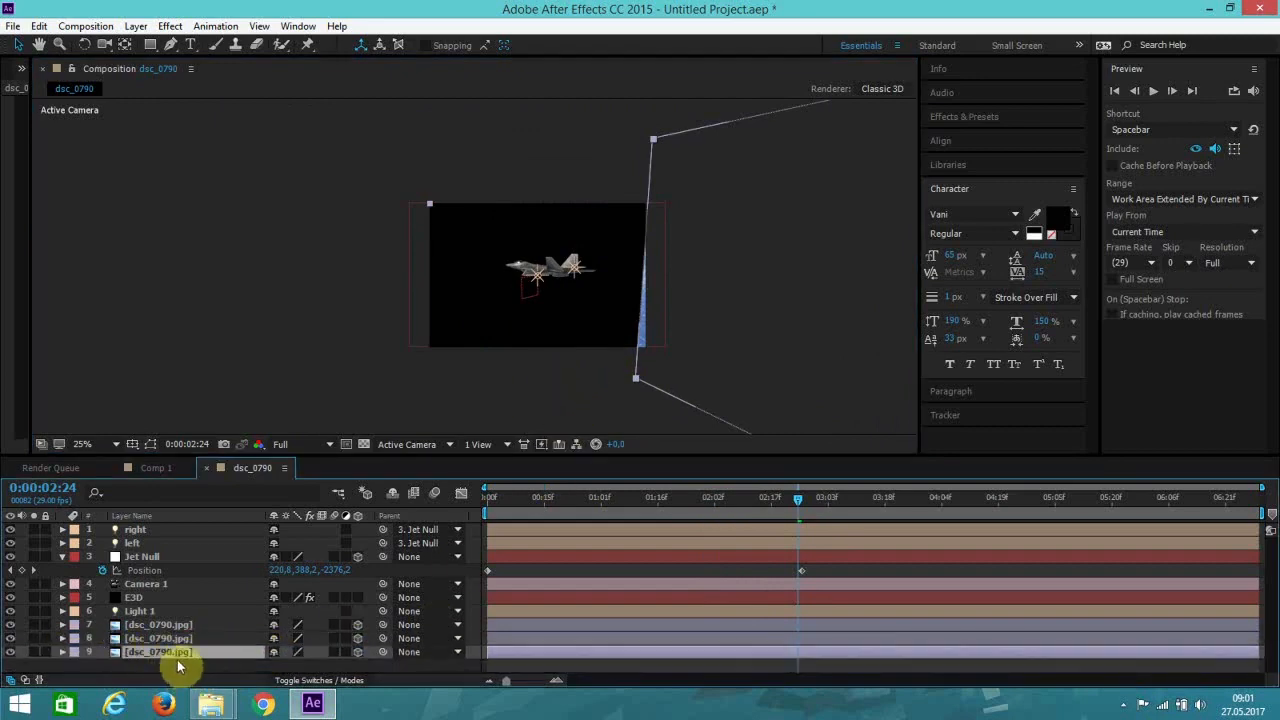
key(r)
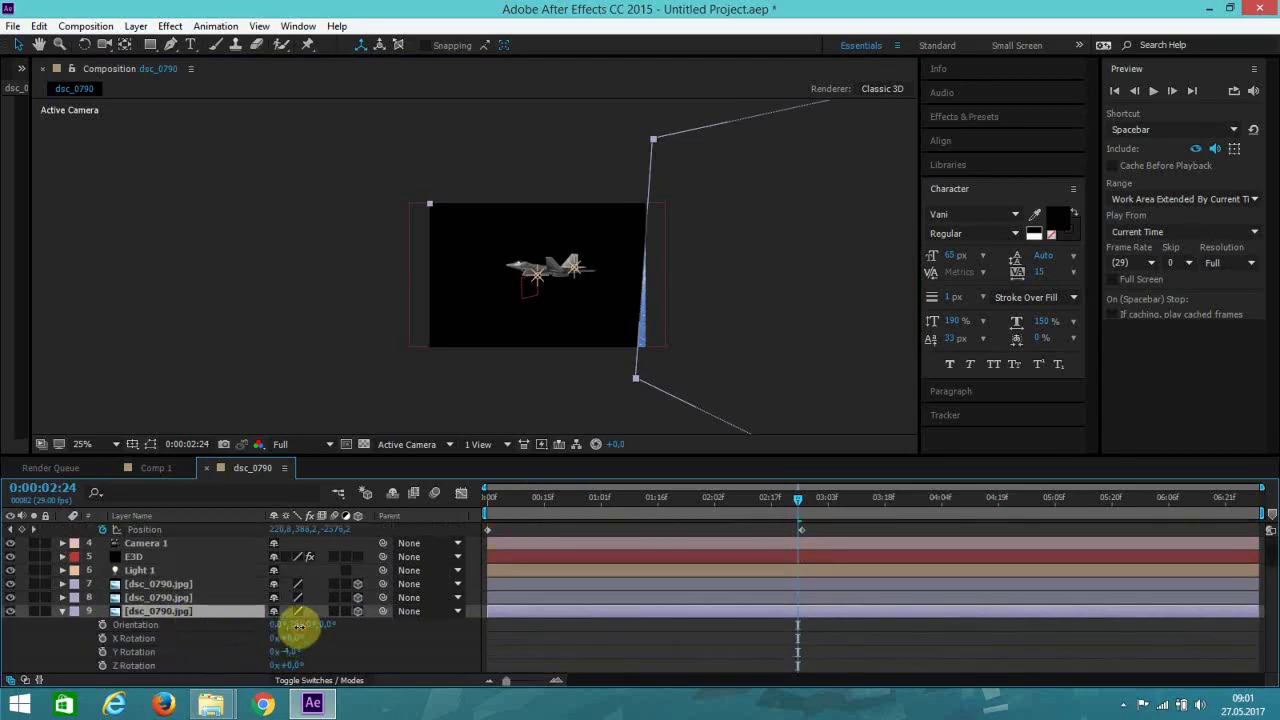
drag(298, 626, 260, 624)
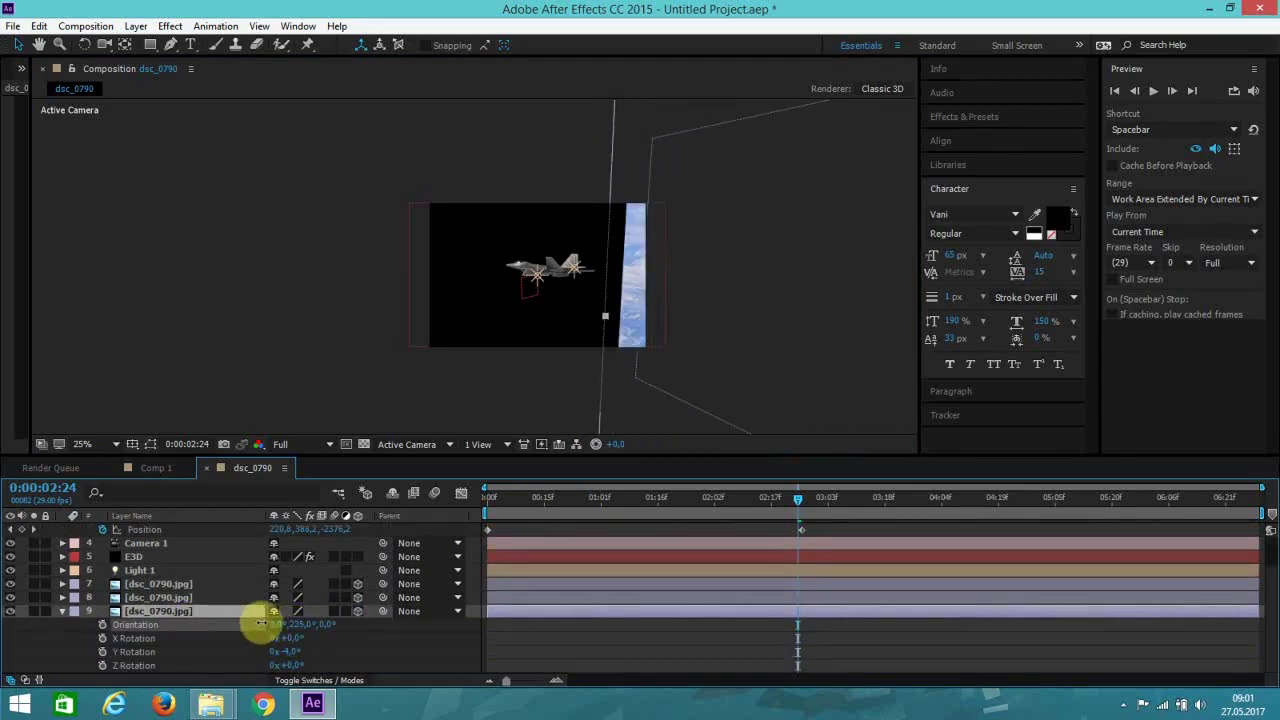
drag(842, 228, 601, 294)
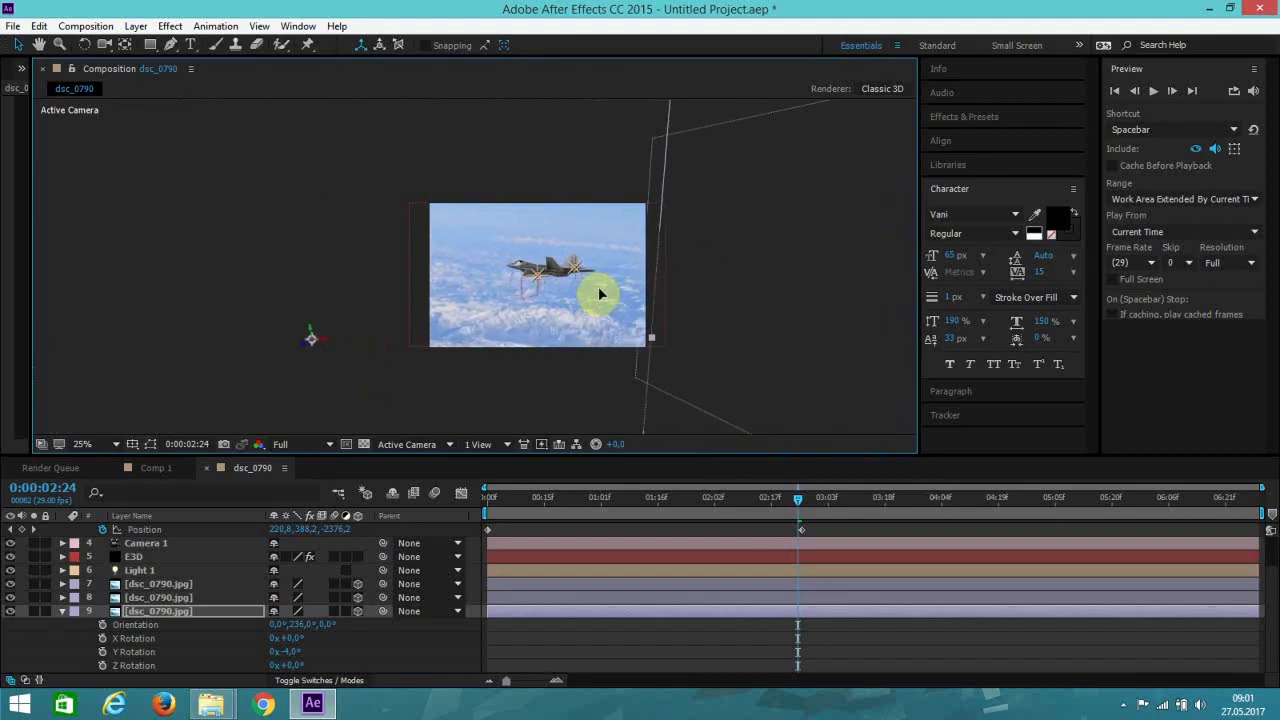
Step: End the work area just after the final Jet Null keyframe at 0:00:02:25 and return to the first frame
click(803, 509)
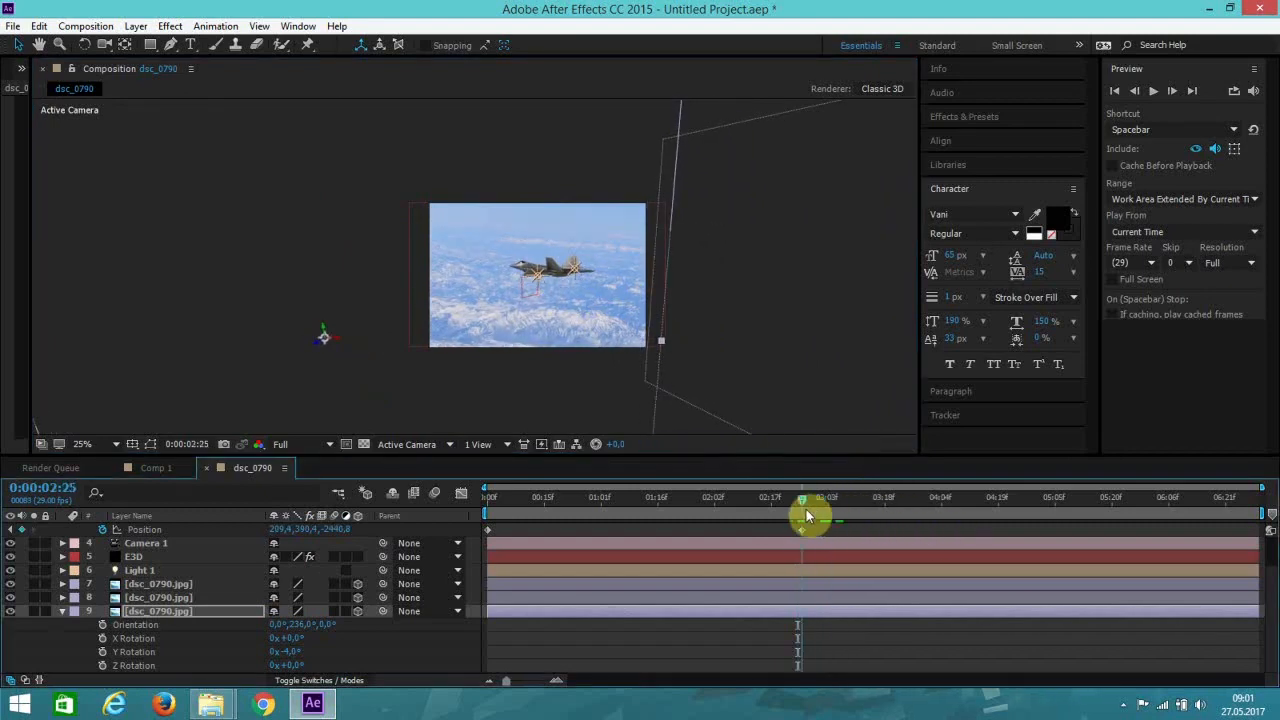
drag(1262, 511, 806, 530)
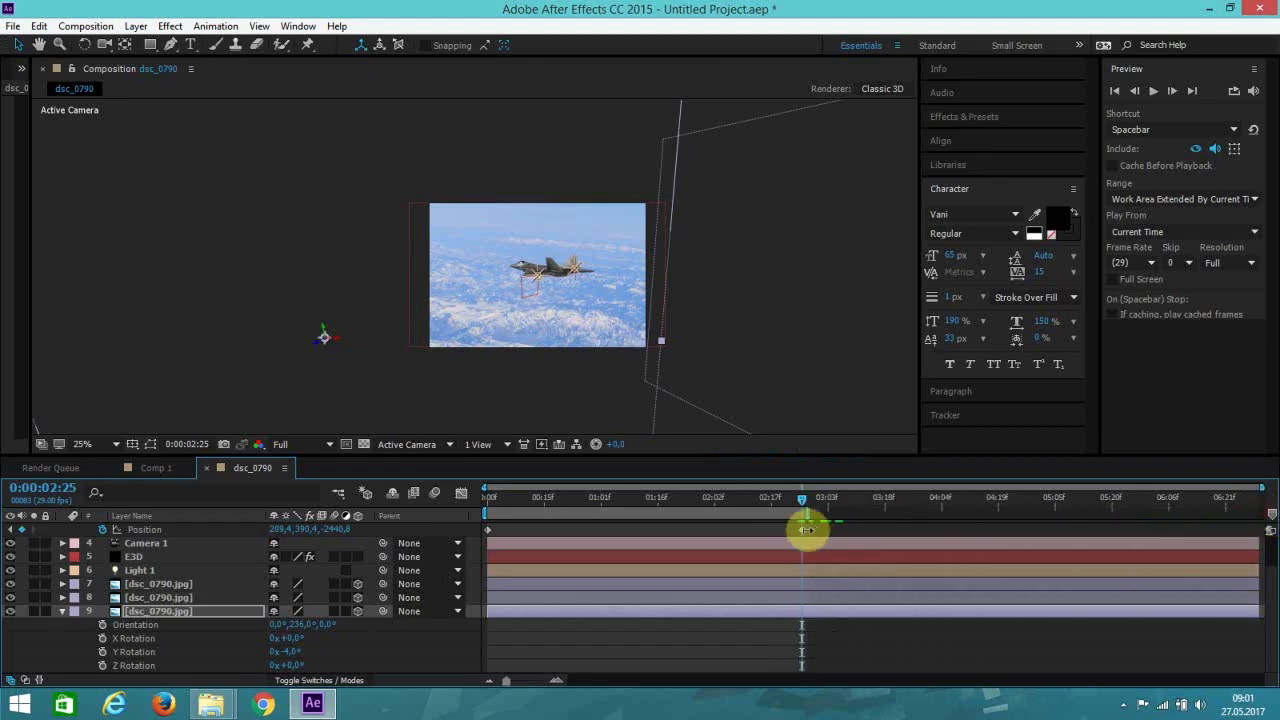
click(1115, 90)
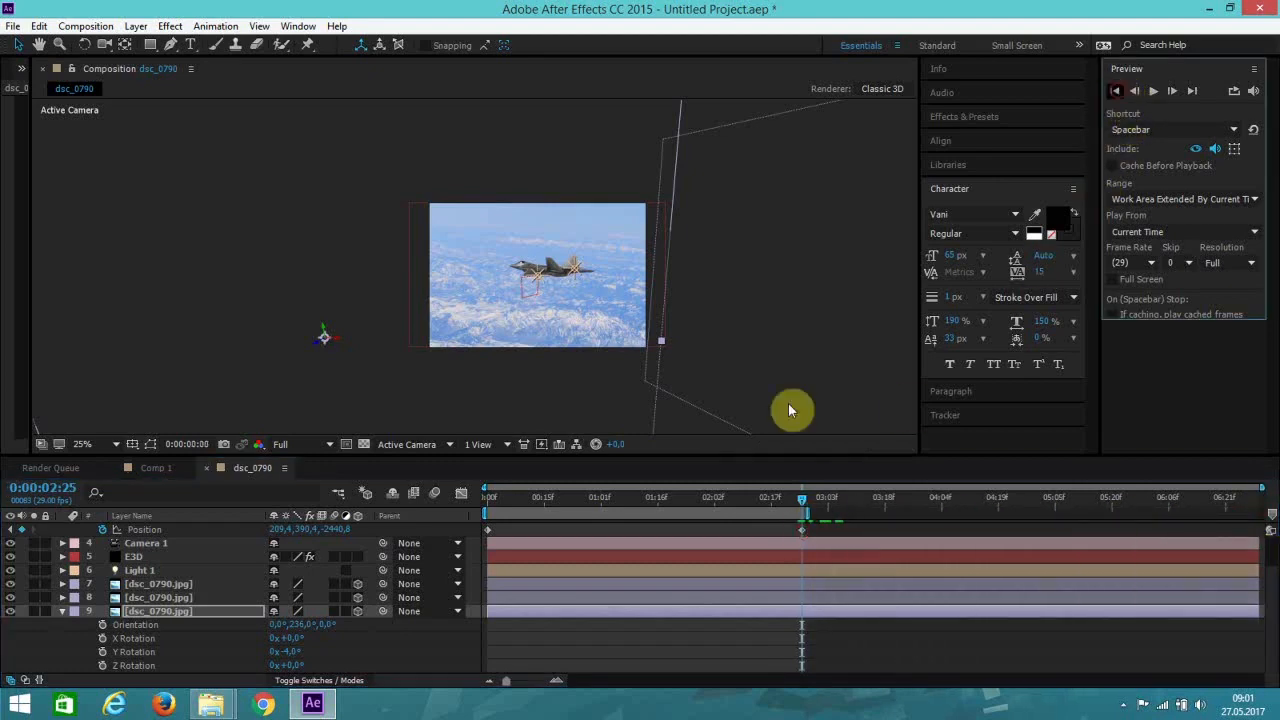
scroll(571, 296, up, 2)
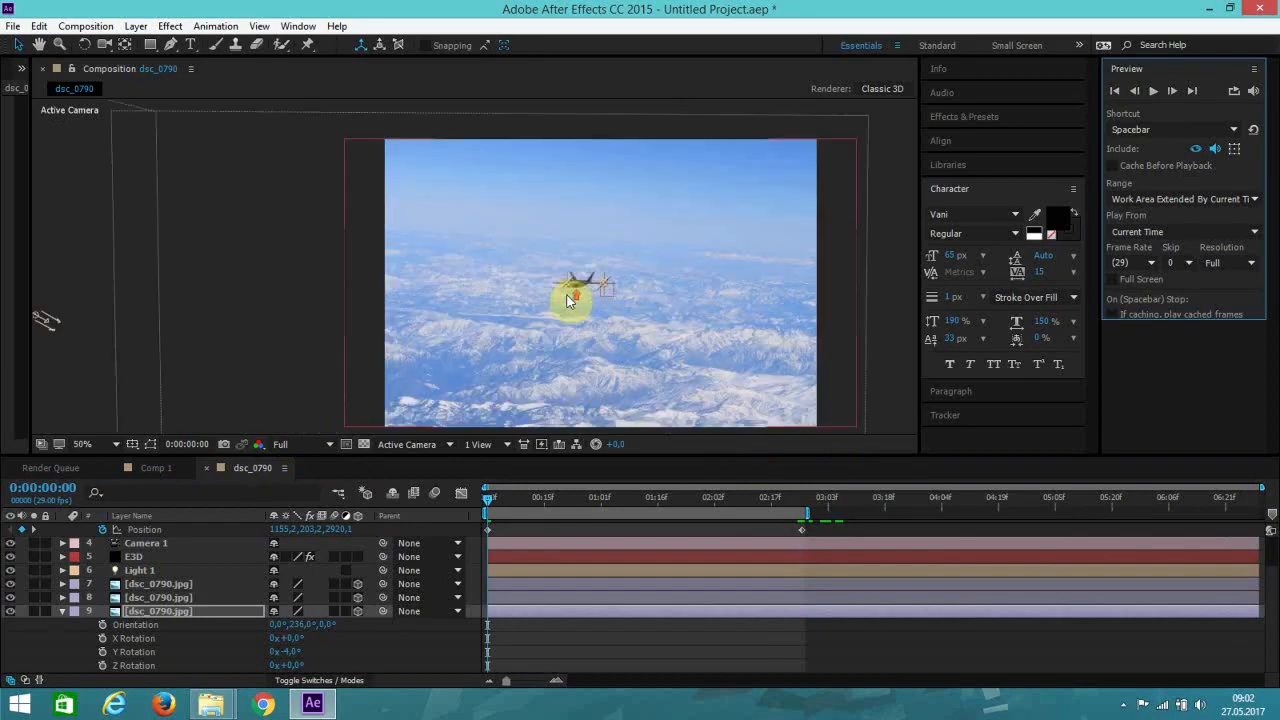
Step: Enable motion blur for the composition and all three dsc_0790.jpg layers, then collapse the bottom photo layer's properties
click(434, 493)
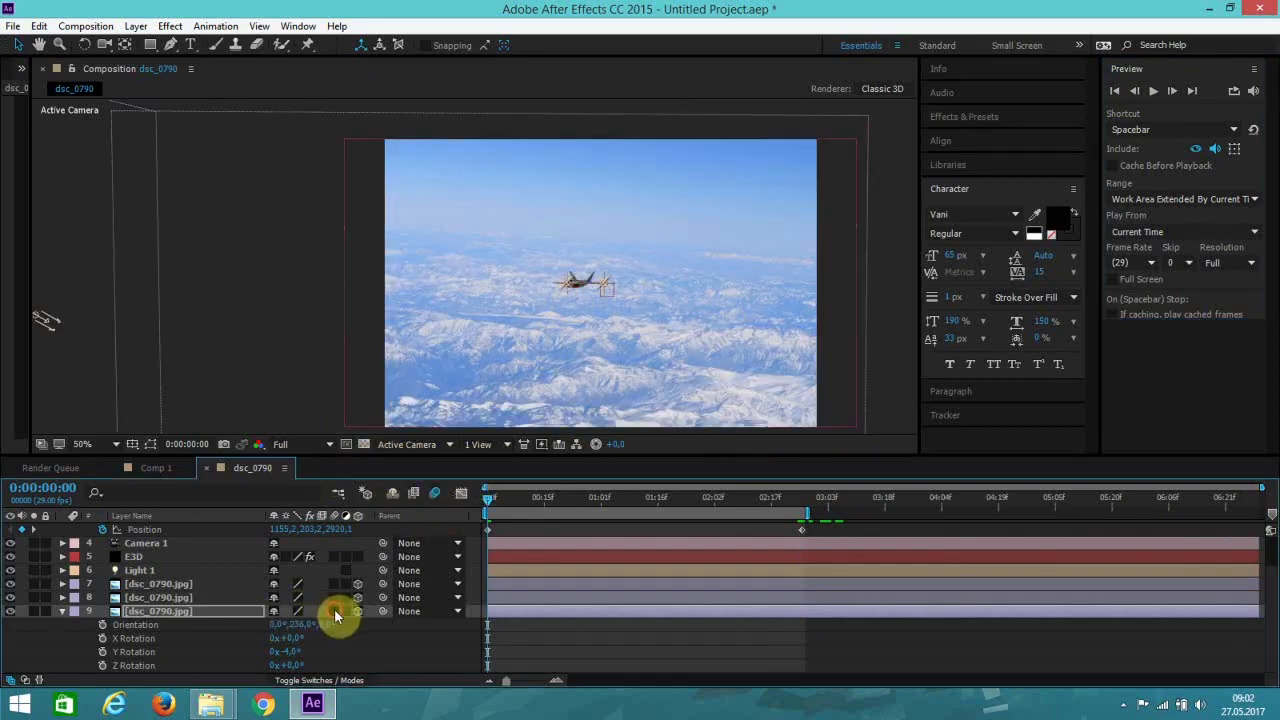
drag(335, 611, 336, 585)
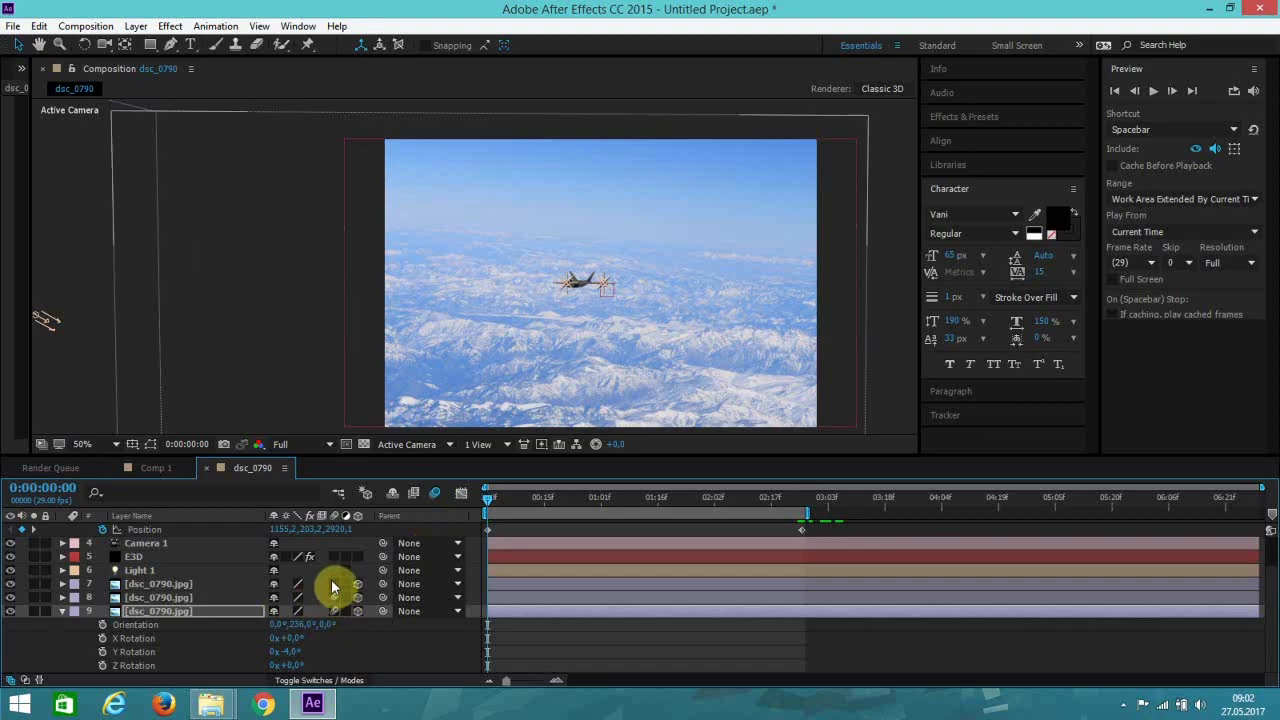
click(63, 611)
key(slash)
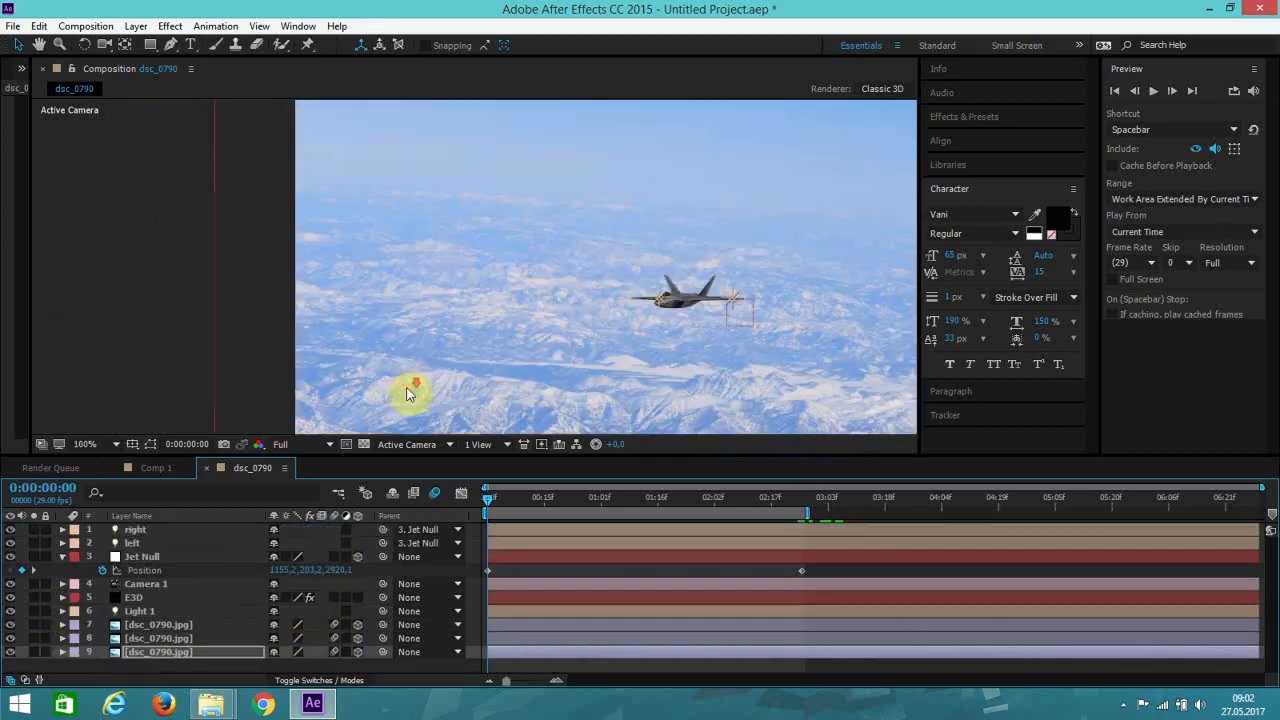
Step: Enlarge the composition viewer, fit its magnification up to 100%, and keep the playback controls visible beside it
key(comma)
drag(918, 405, 1257, 403)
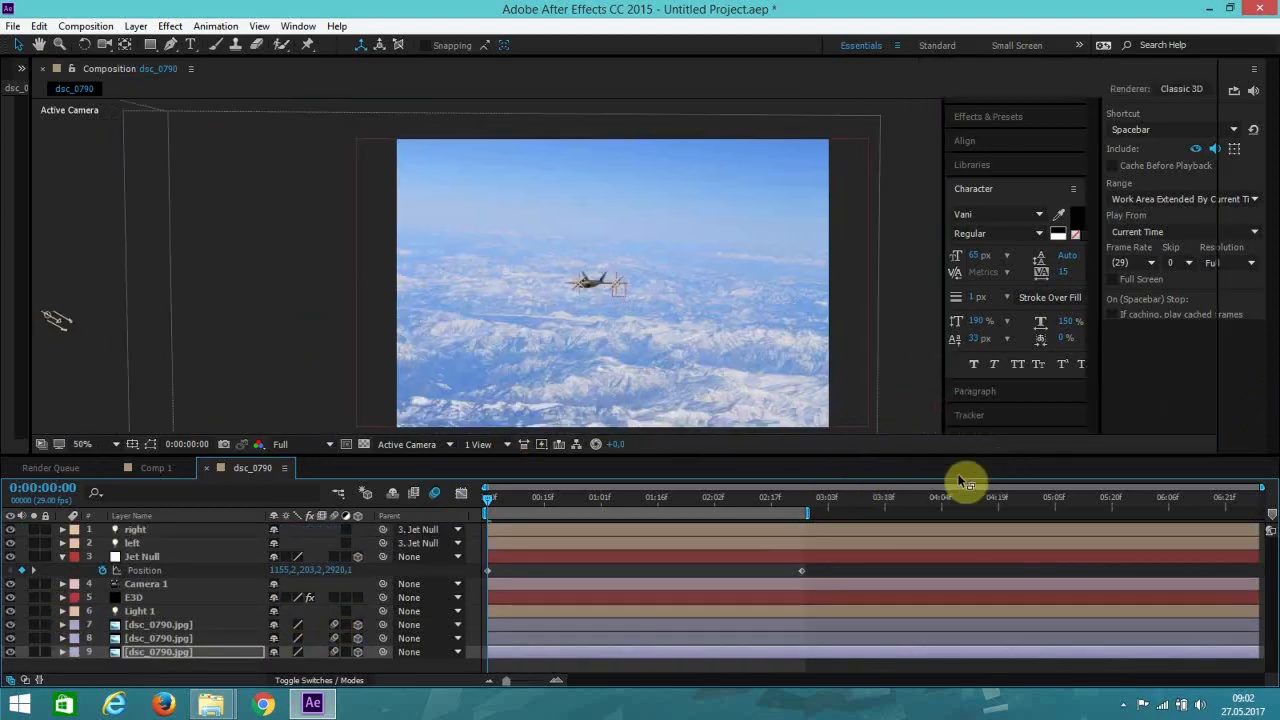
drag(957, 456, 957, 655)
click(92, 640)
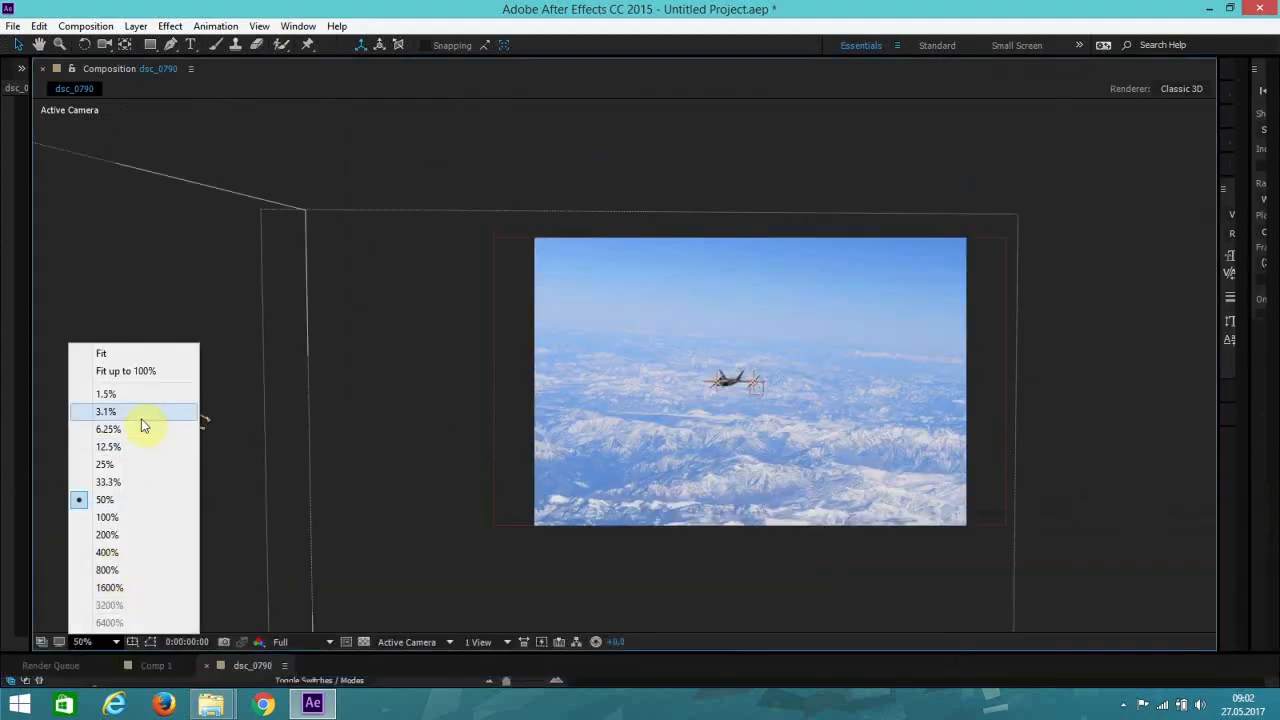
click(137, 370)
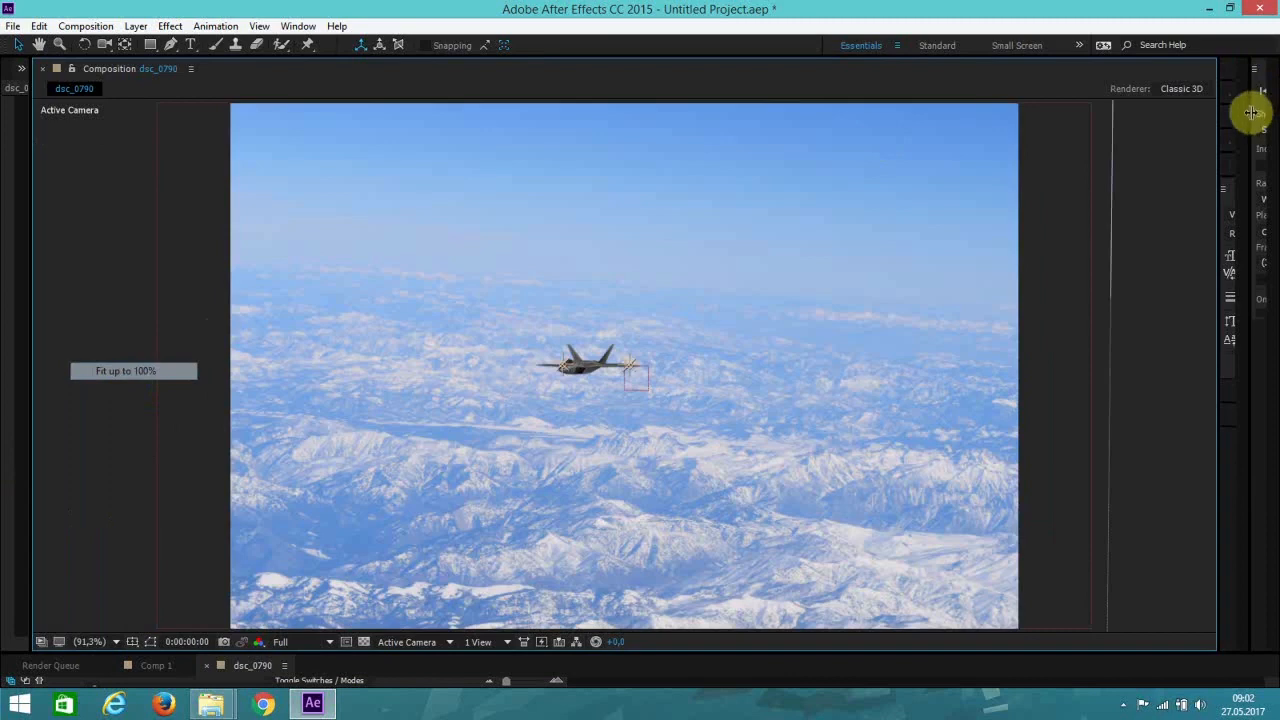
drag(1249, 109, 1145, 121)
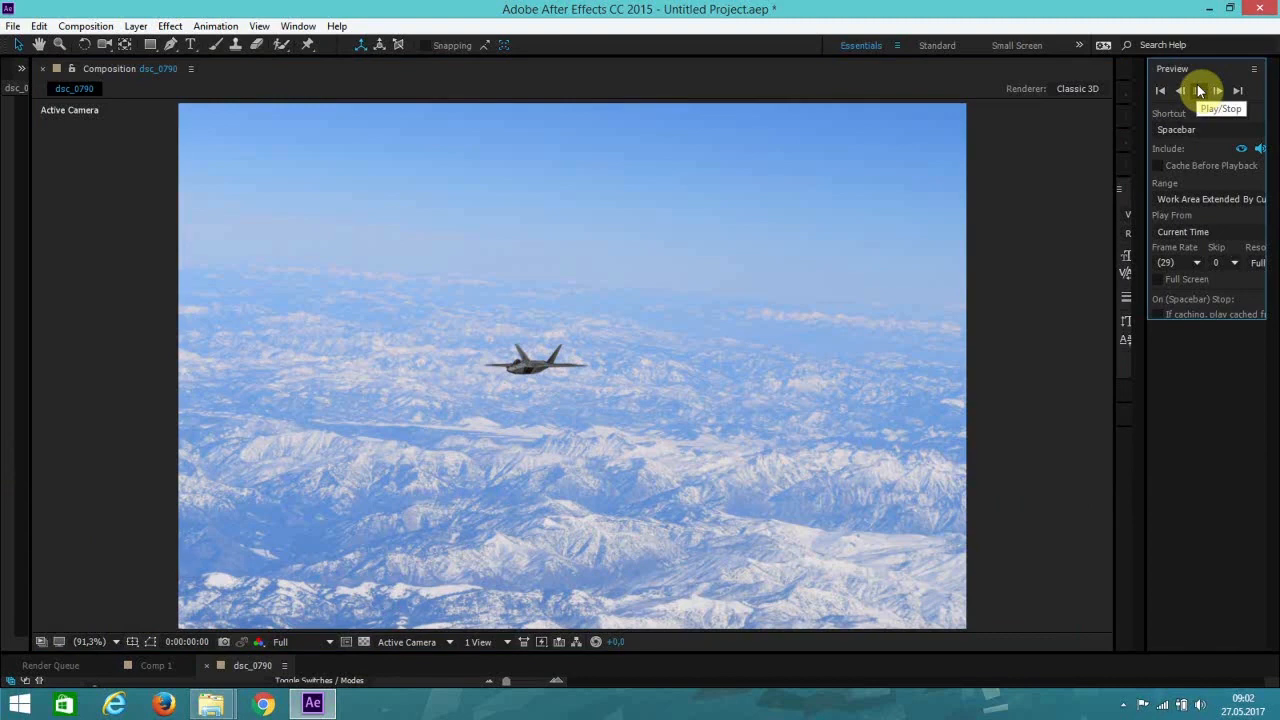
Step: Preview the jet flyby from the first frame, checking the motion blur and the seams between the background photos
click(1200, 90)
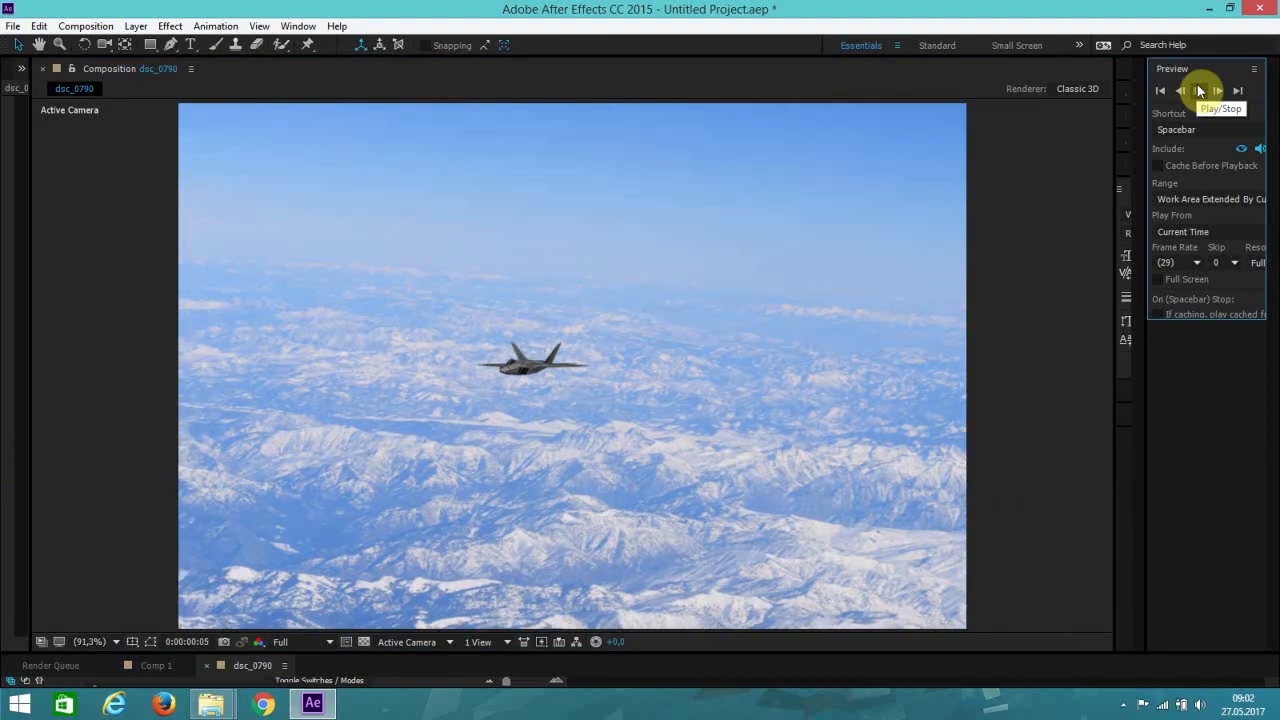
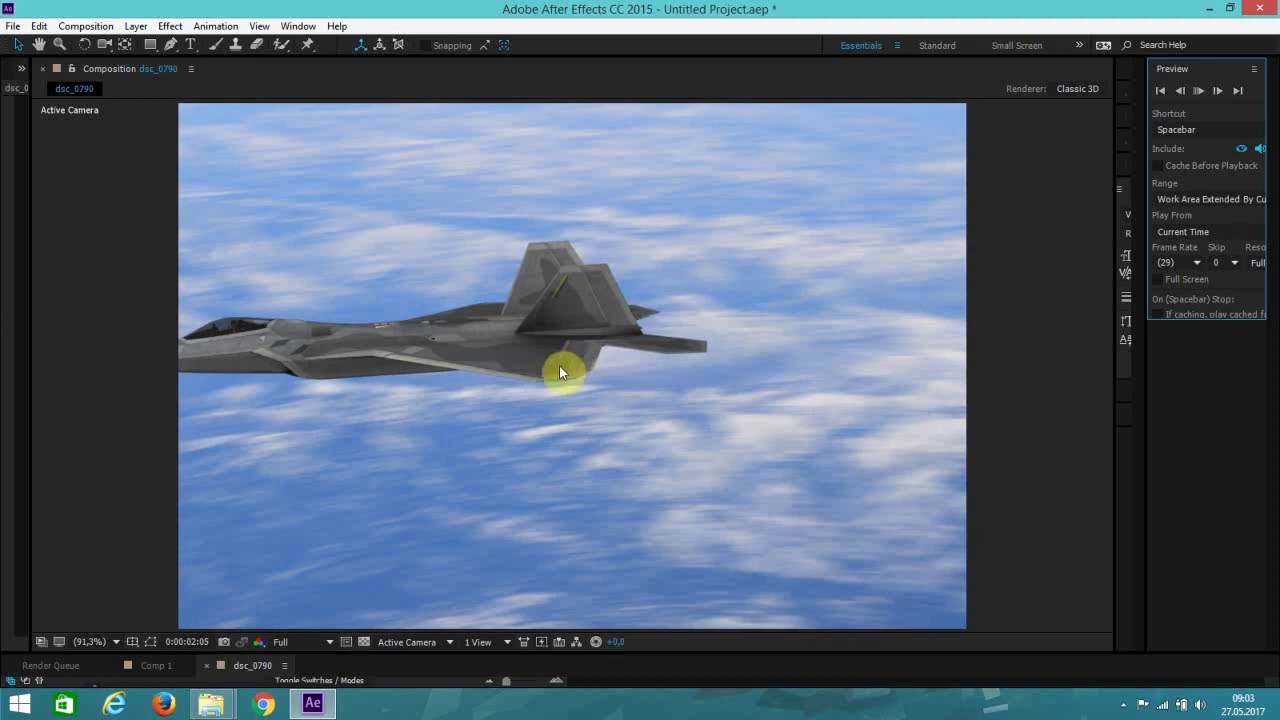
key(space)
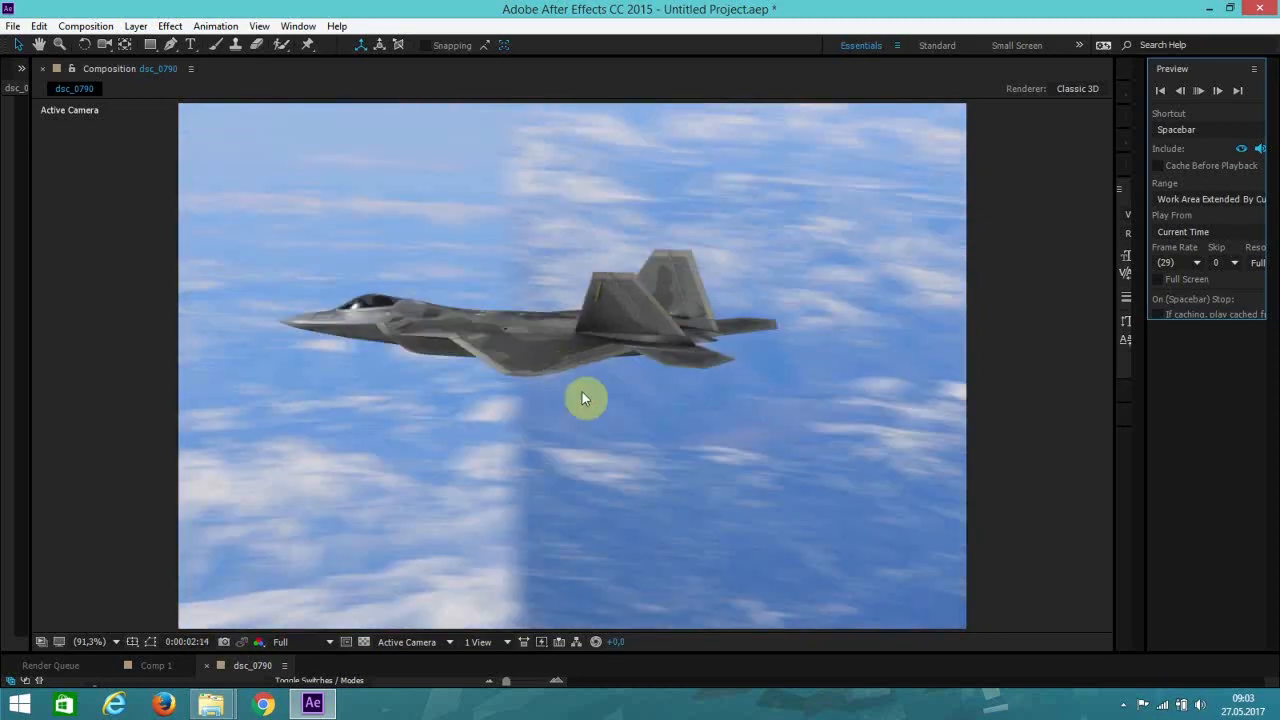
key(space)
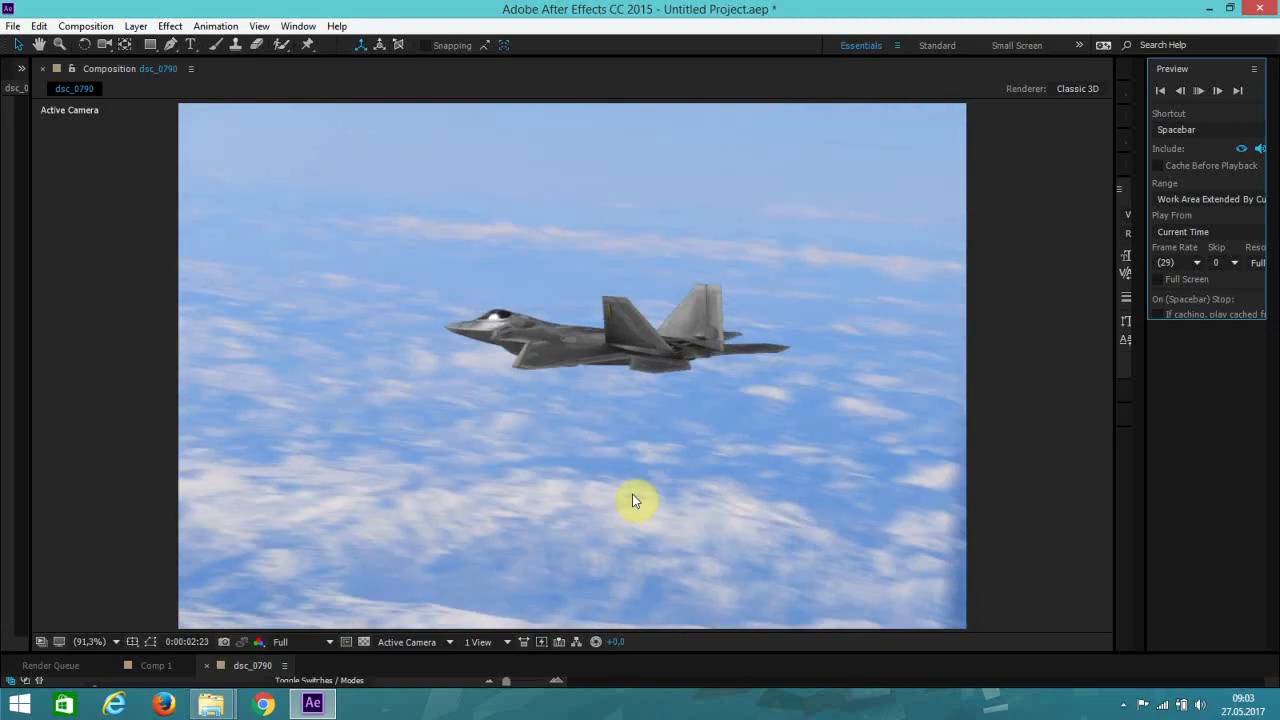
key(space)
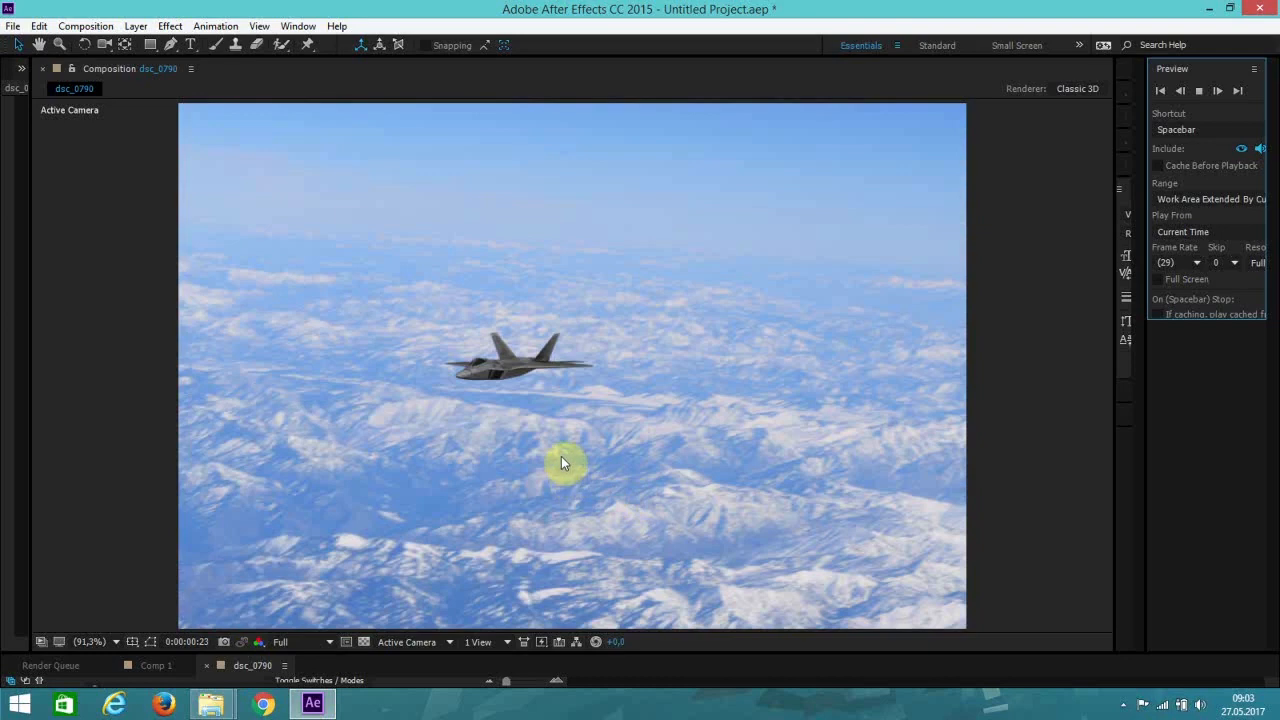
click(1197, 92)
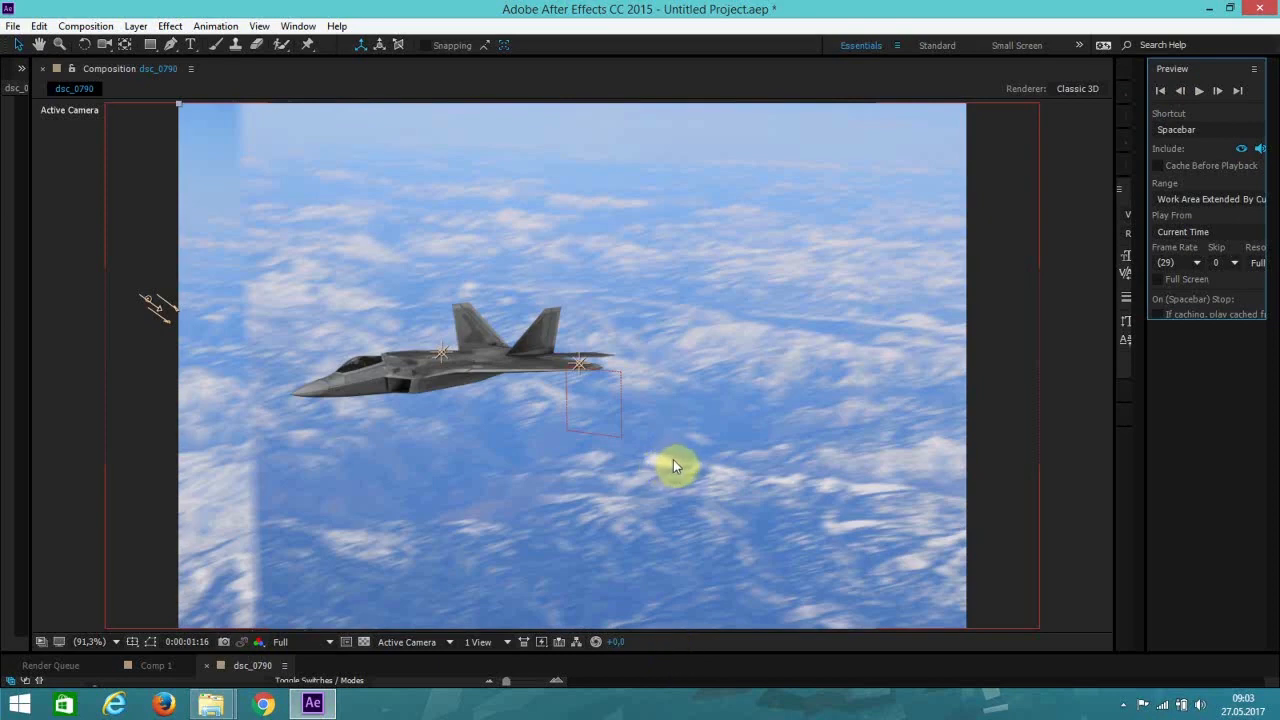
Step: Restore the timeline and, at 0:00:01:22, identify the middle dsc_0790.jpg layer by its visibility and shift it slightly up and left
key(grave)
click(10, 599)
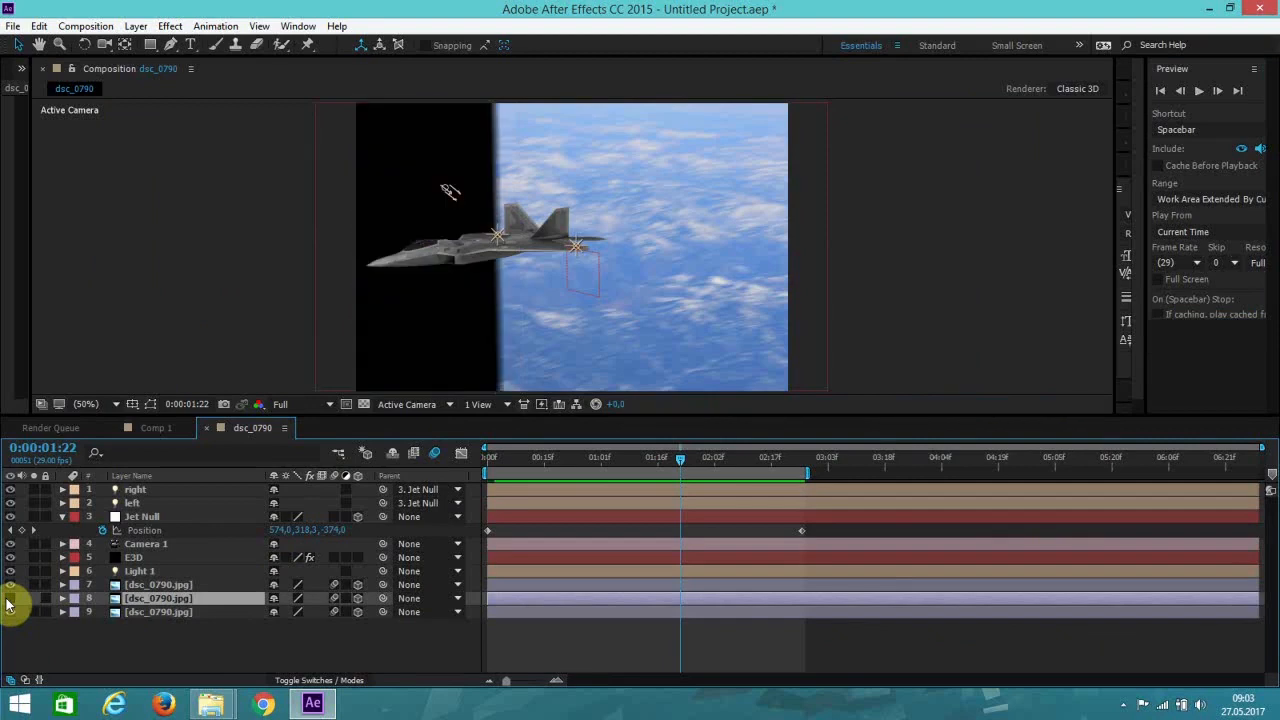
click(10, 598)
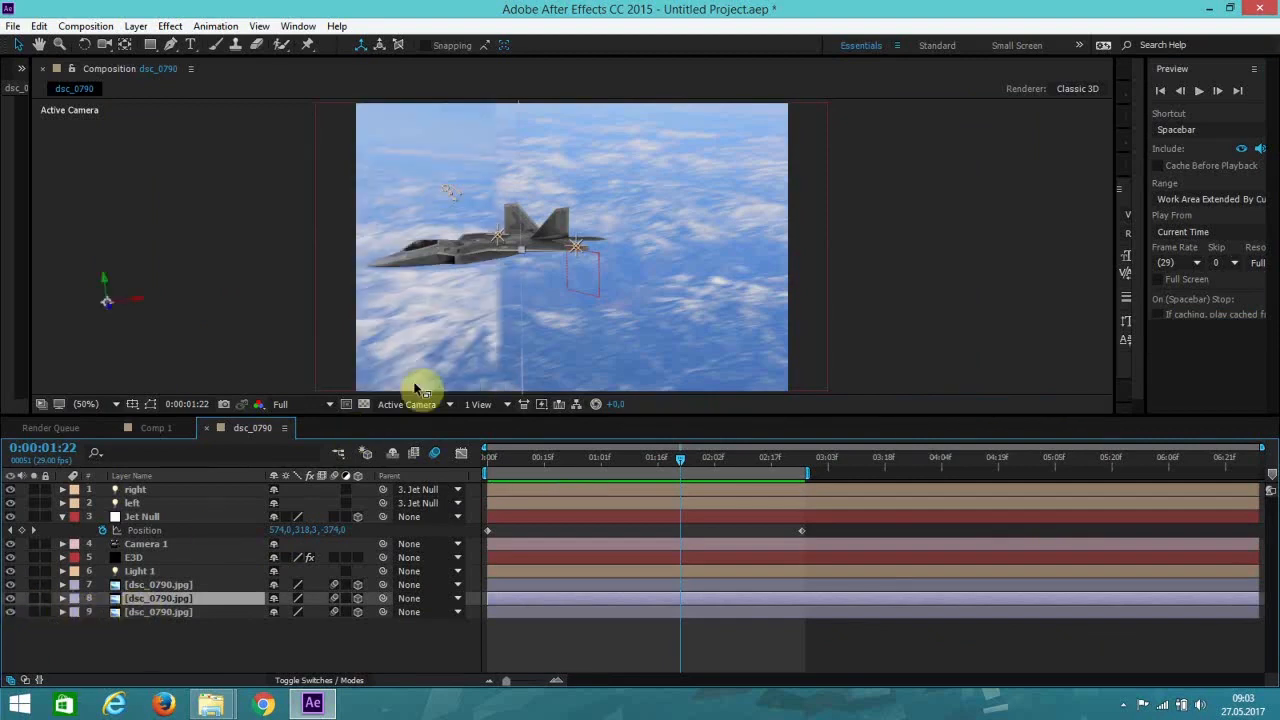
key(comma)
key(comma)
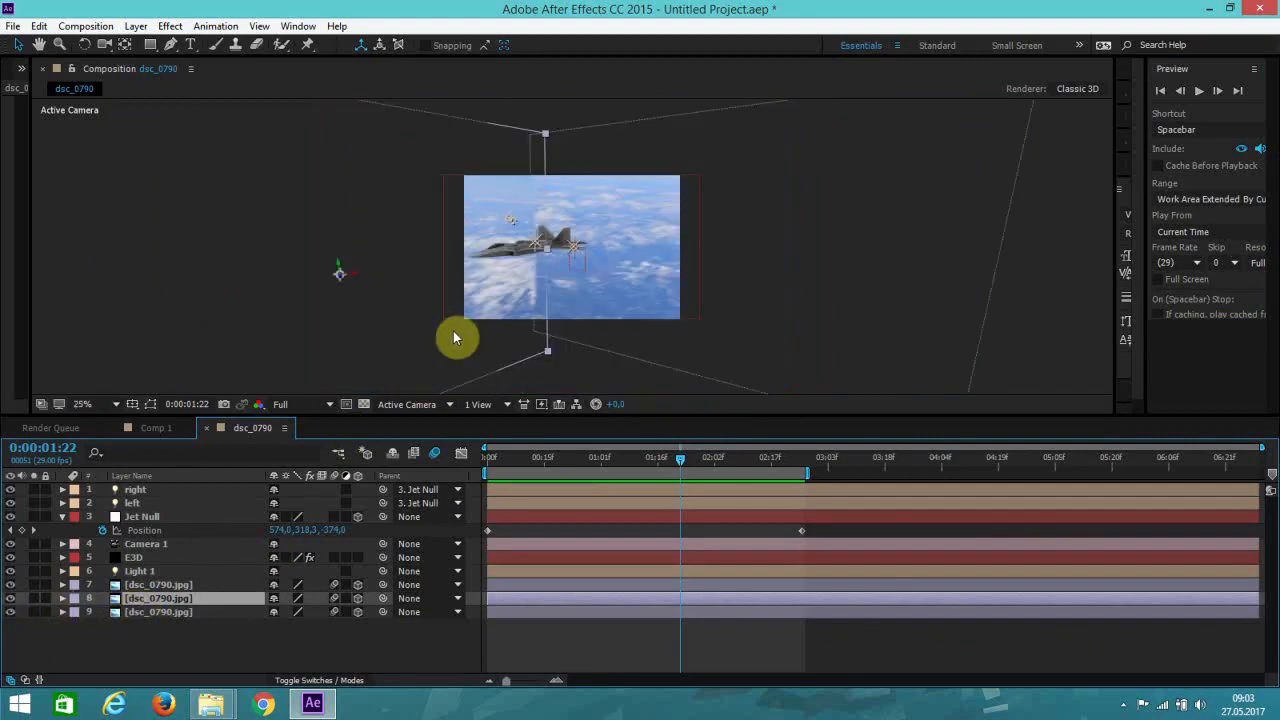
key(period)
key(period)
key(comma)
key(comma)
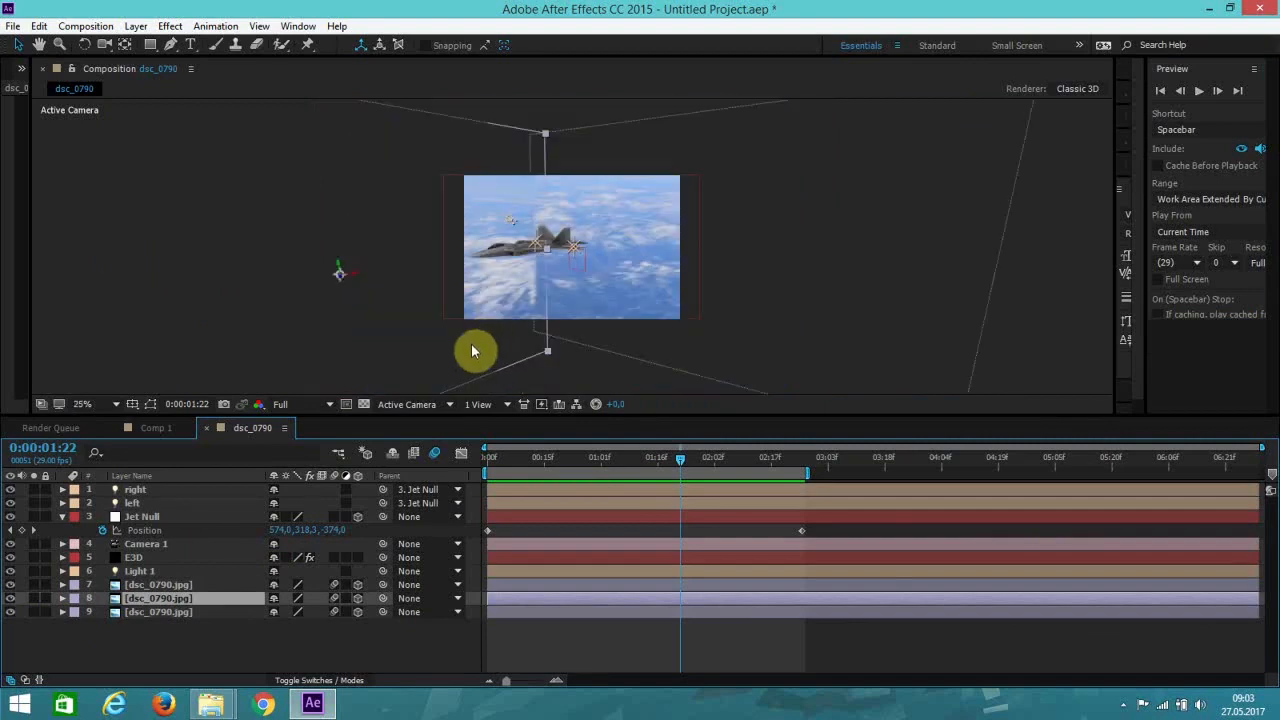
mouse_move(452, 353)
mouse_down()
mouse_move(467, 352)
mouse_move(431, 354)
mouse_move(450, 341)
mouse_up()
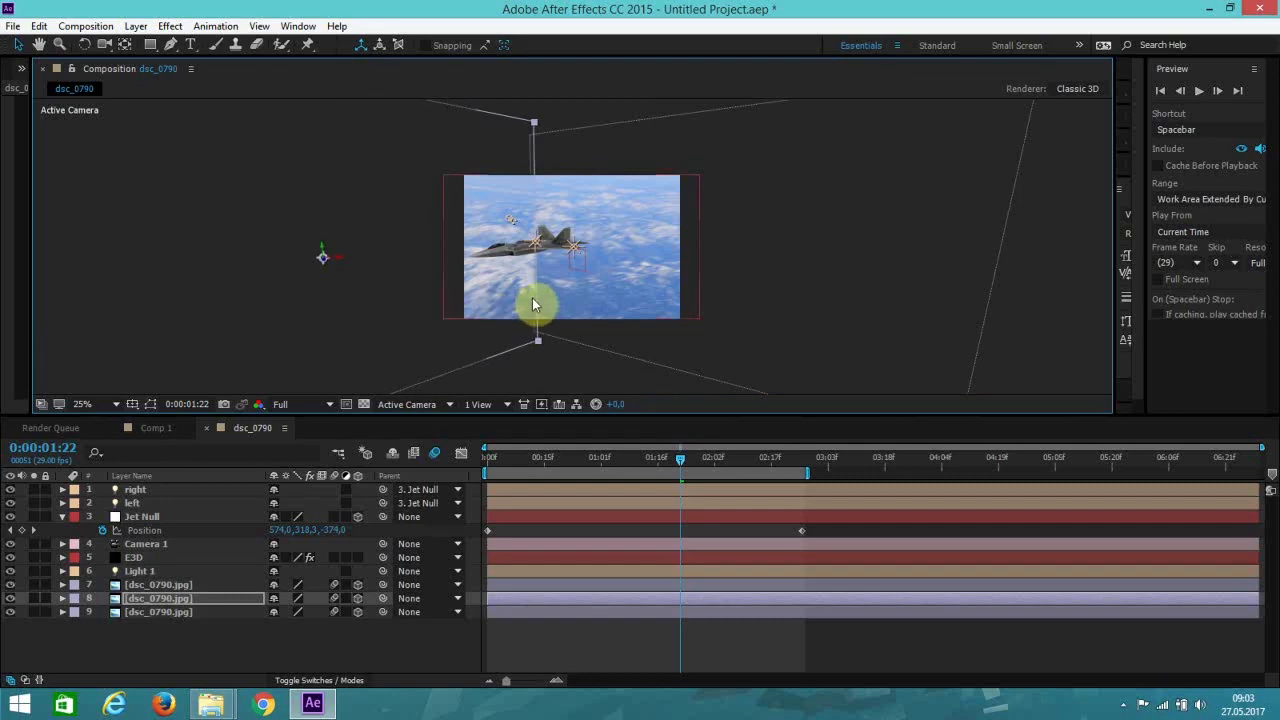
Step: Stretch the middle dsc_0790.jpg layer slightly taller and nudge it upward to blend its seam with the adjoining photo
key(comma)
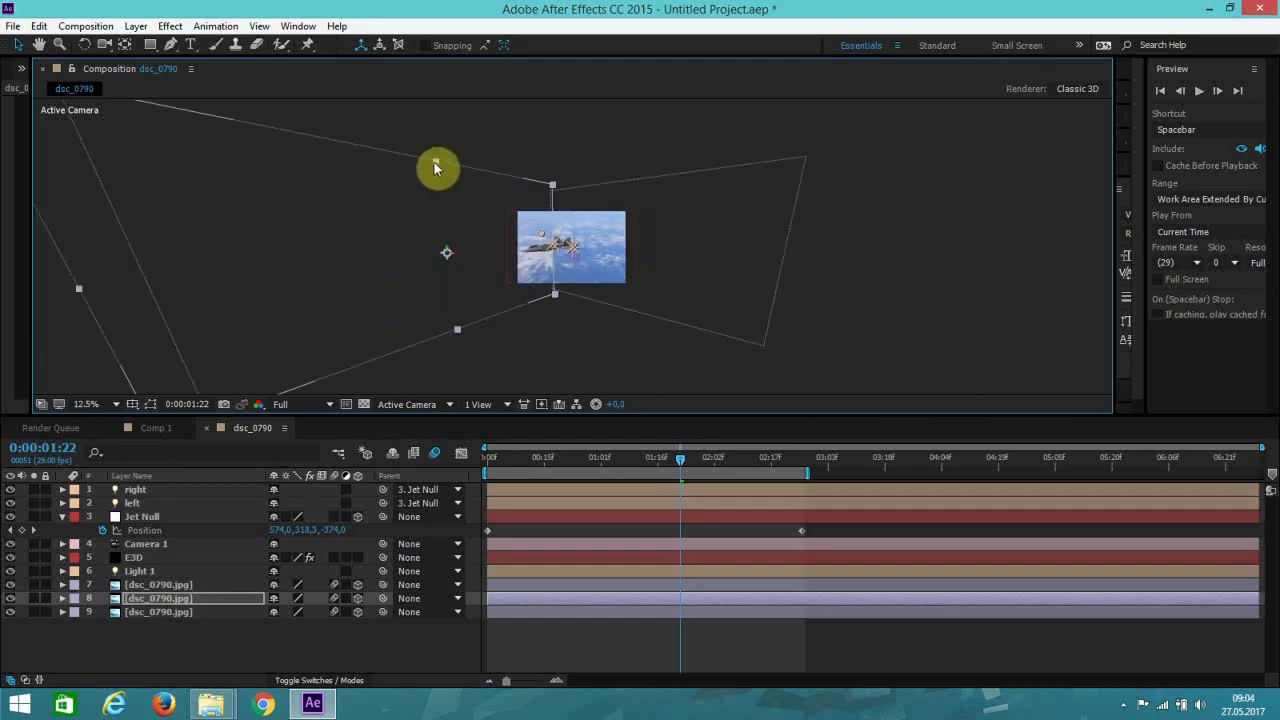
drag(434, 162, 434, 156)
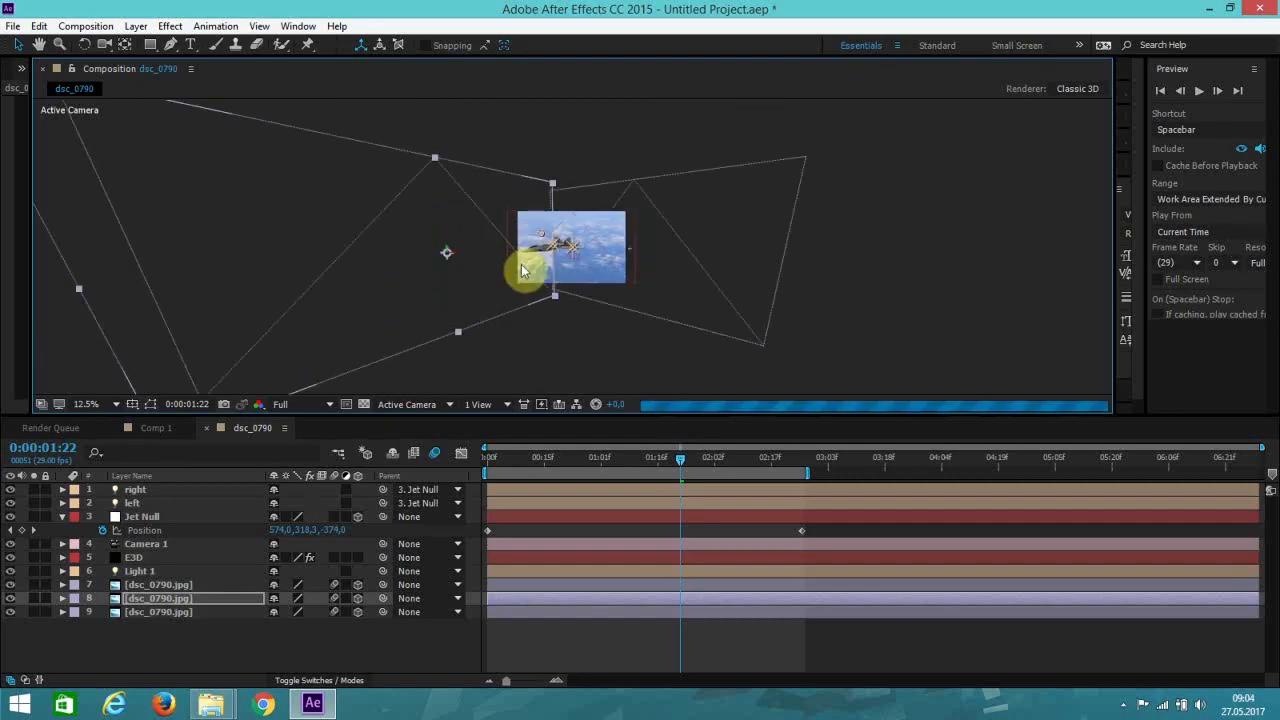
key(period)
key(period)
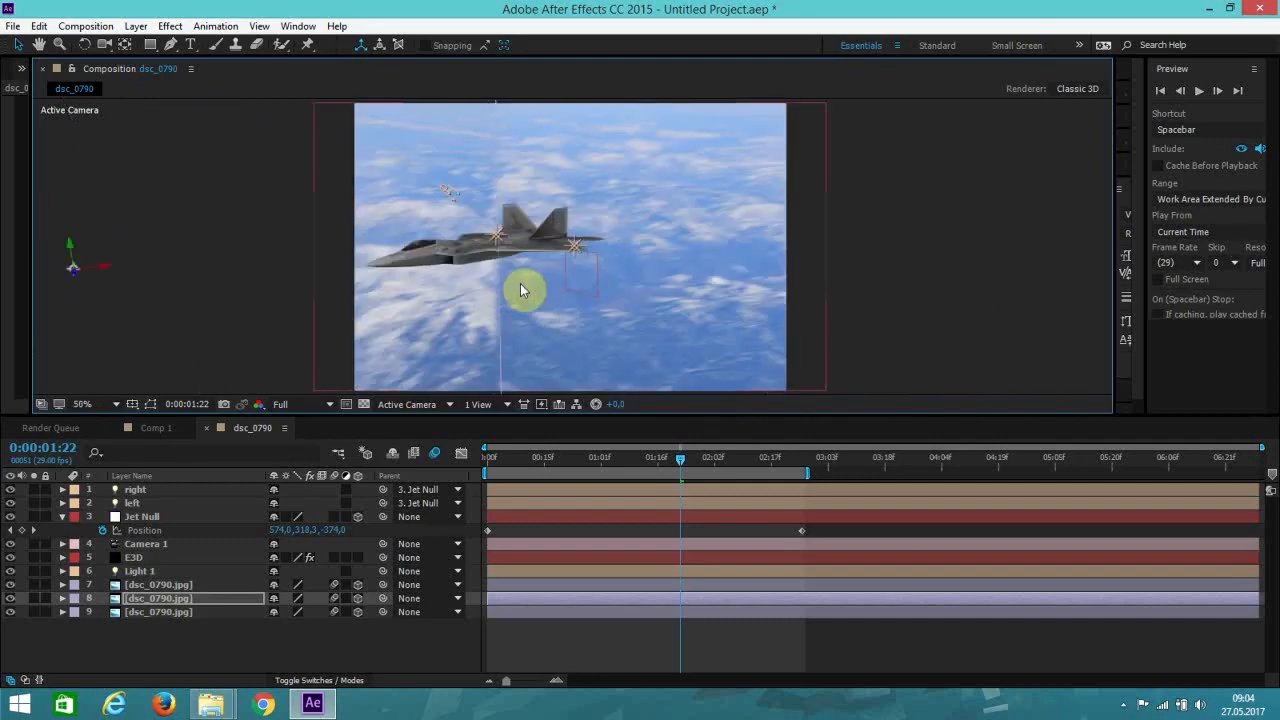
key(comma)
key(period)
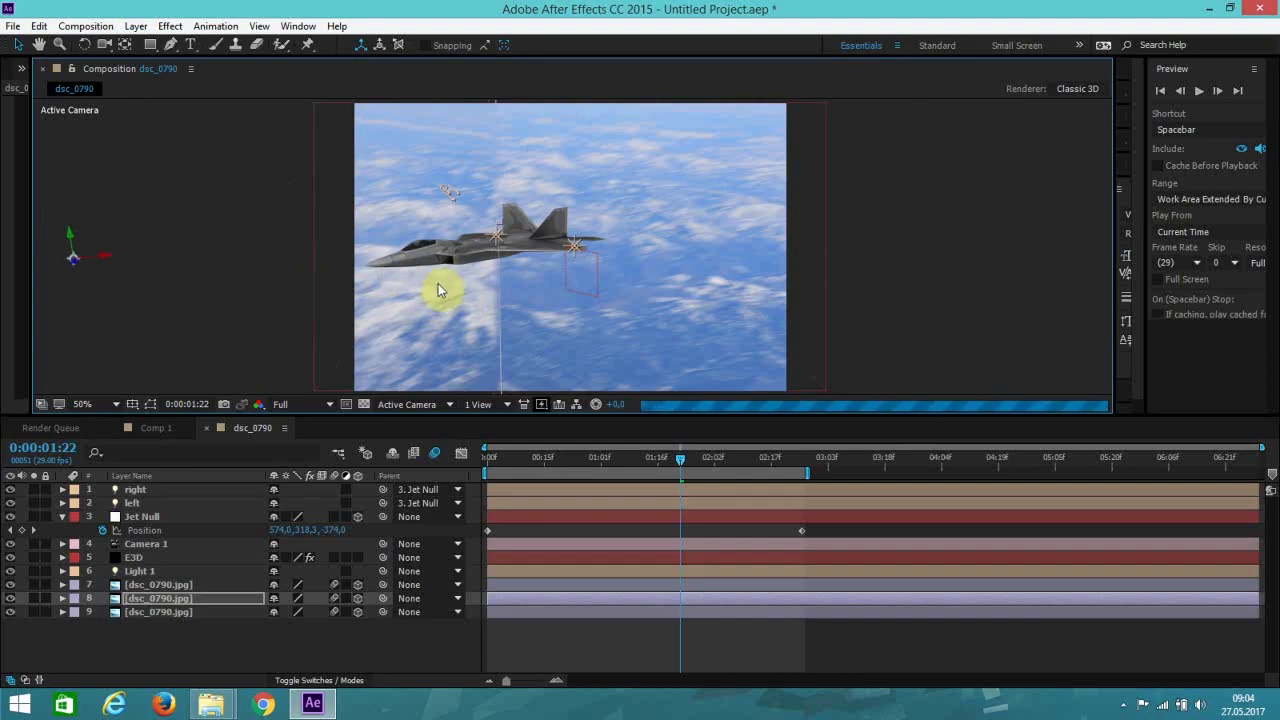
key(comma)
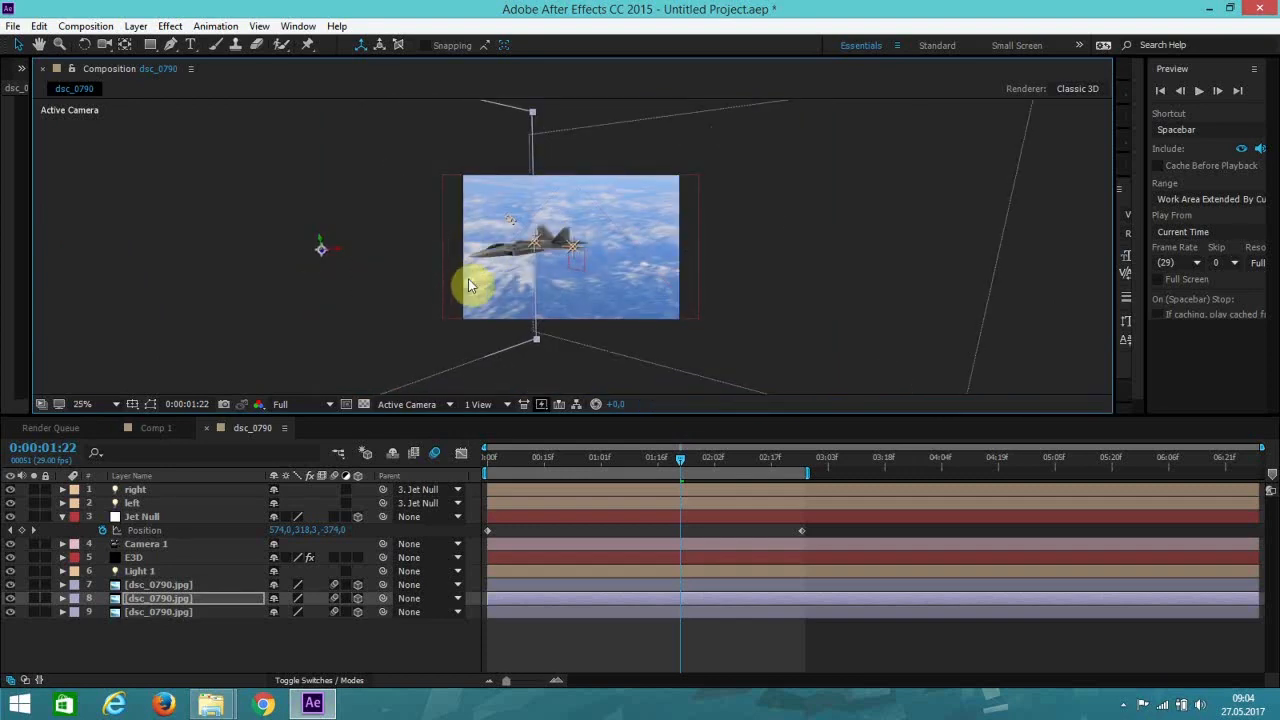
key(period)
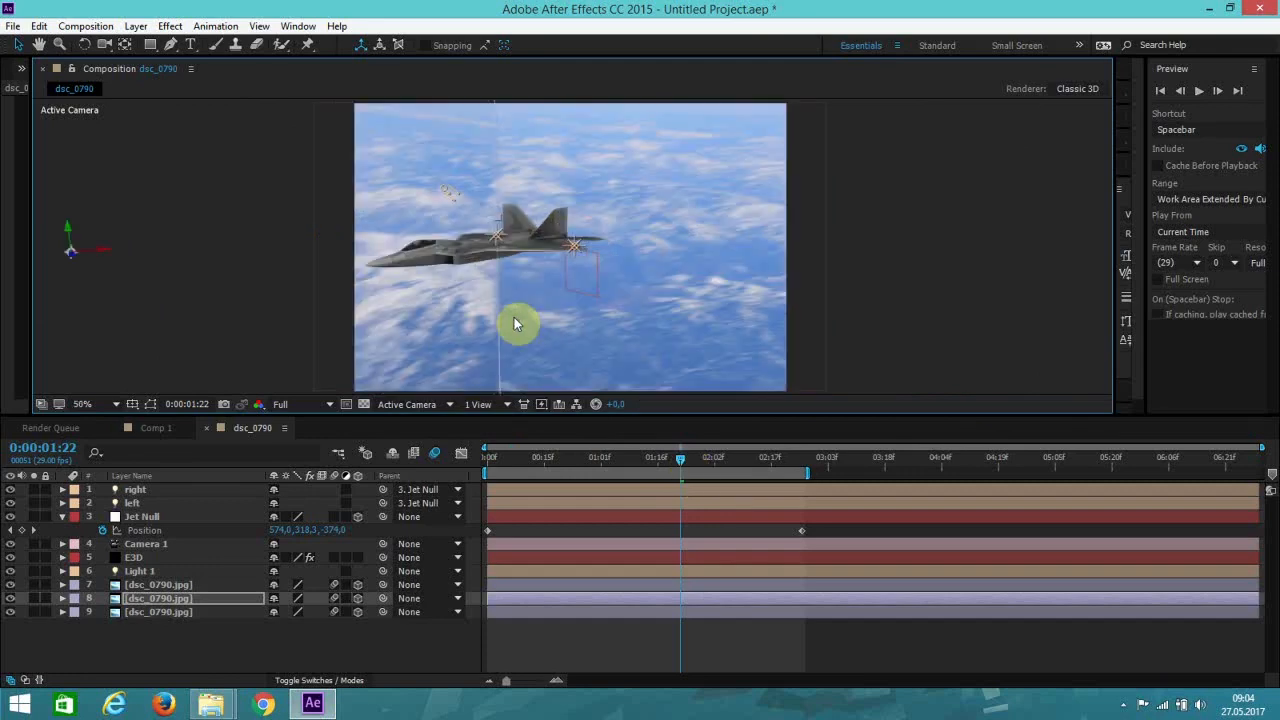
key(comma)
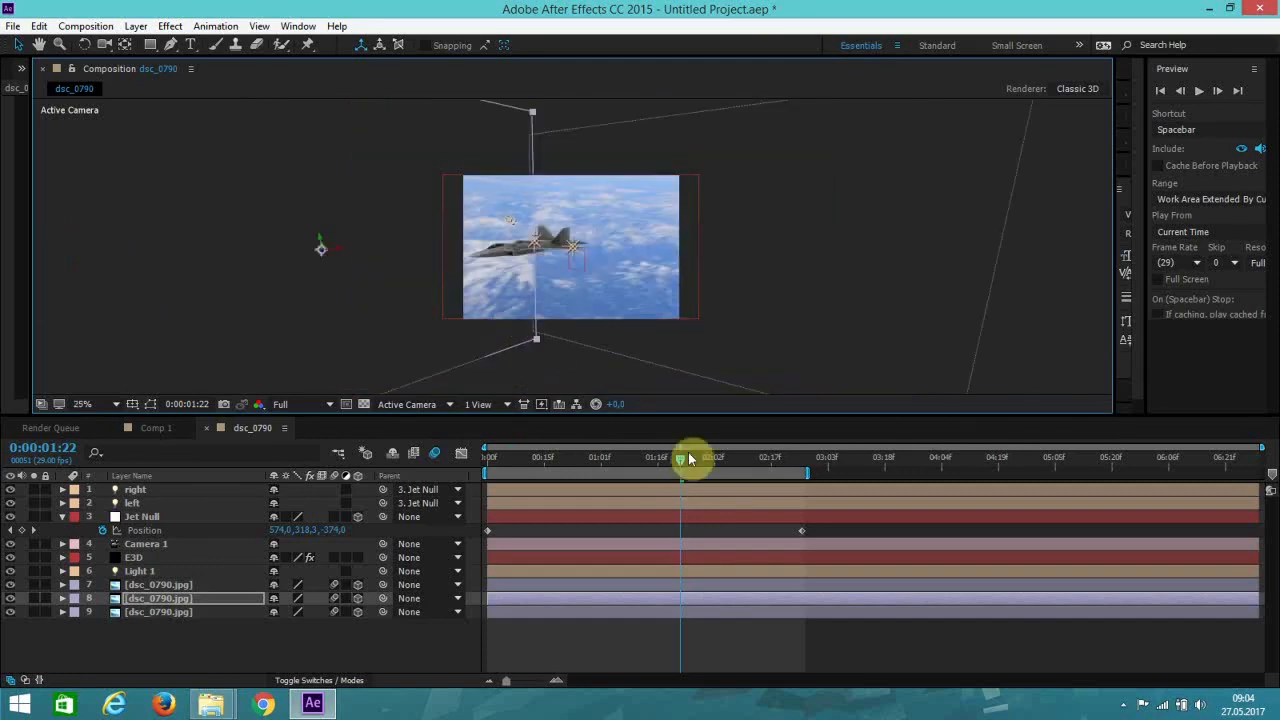
Step: At 0:00:02:00, move the uppermost dsc_0790.jpg layer slightly down and left to close the dark gap at the seam
drag(687, 463, 713, 470)
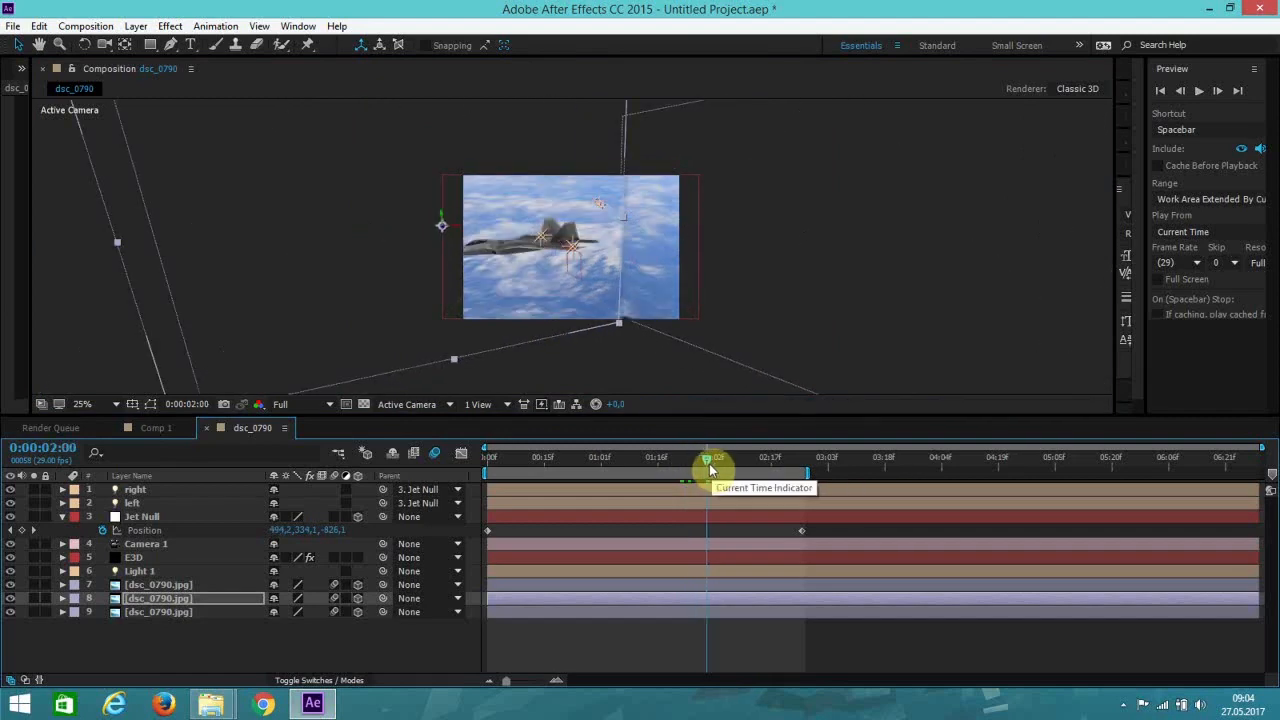
key(period)
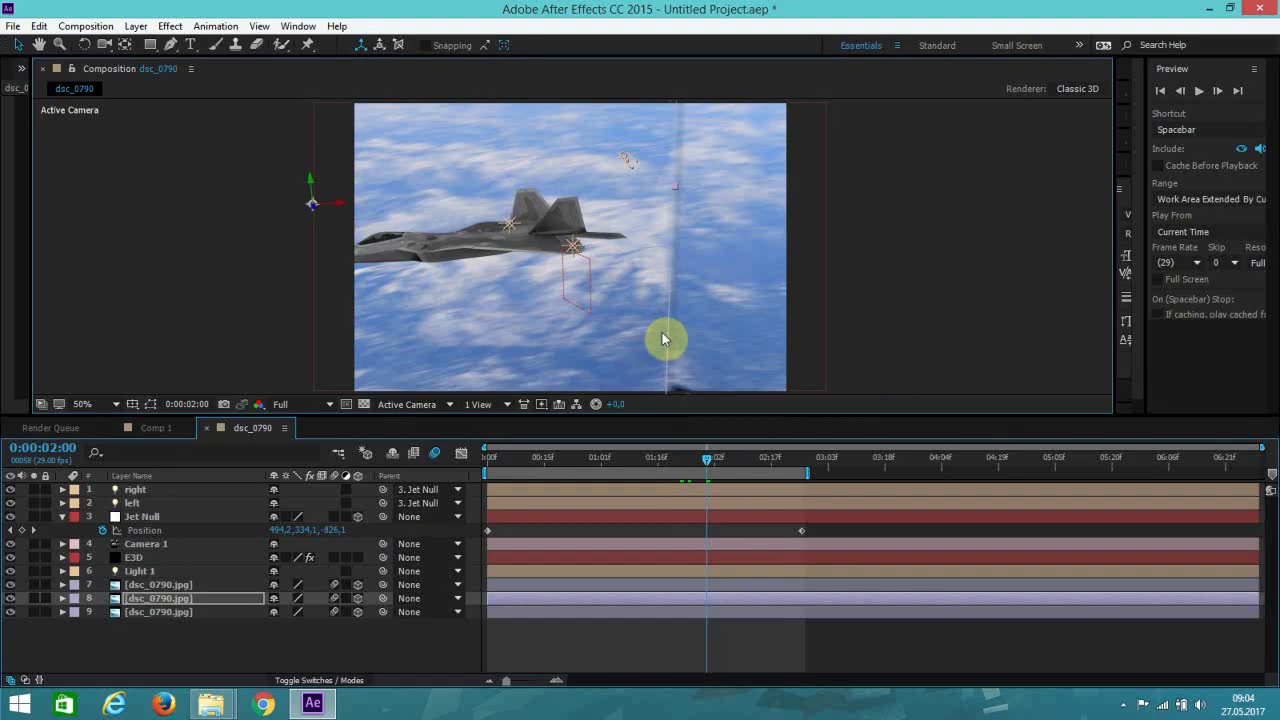
drag(662, 332, 646, 299)
click(735, 370)
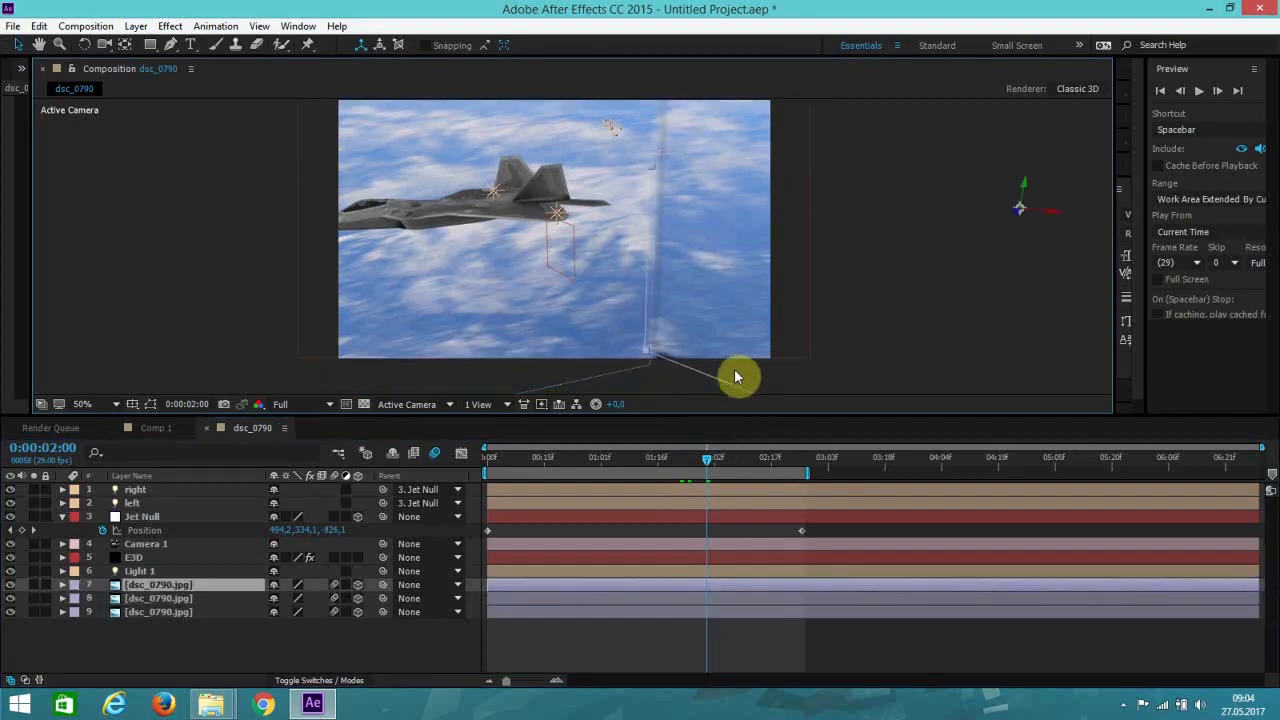
mouse_move(734, 370)
mouse_down()
mouse_move(728, 387)
mouse_move(763, 386)
mouse_move(741, 378)
mouse_up()
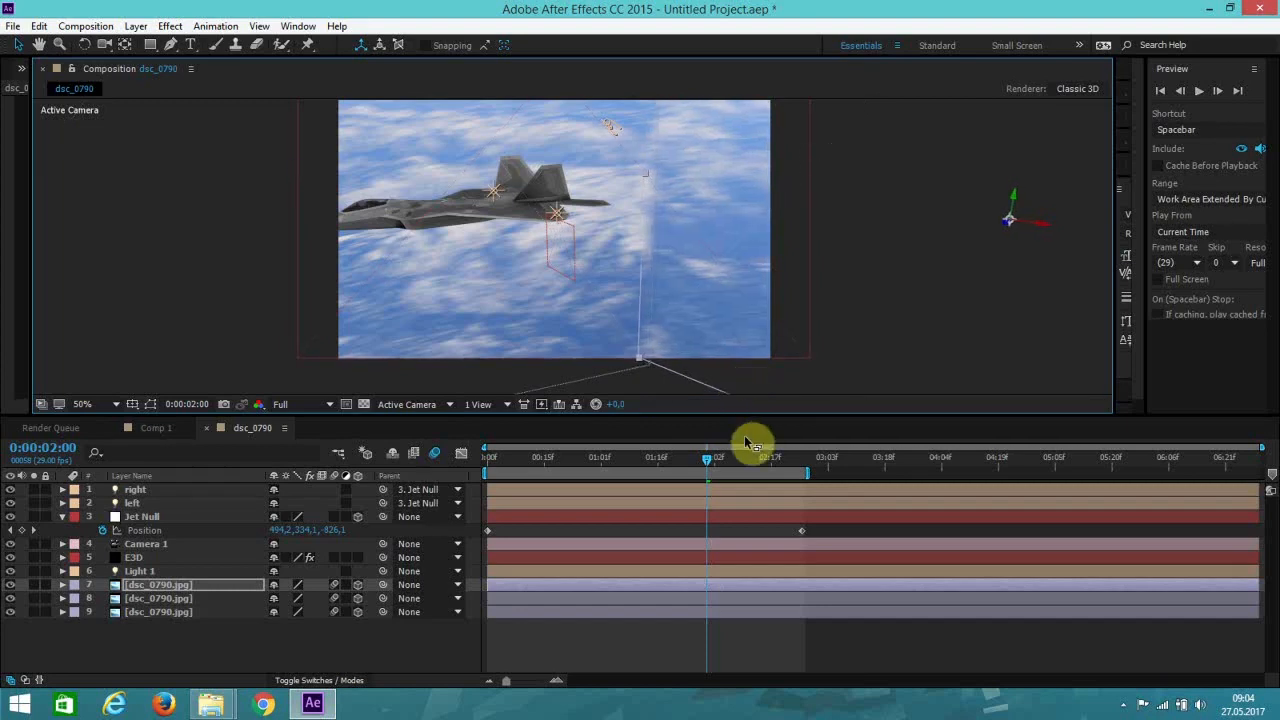
Step: At 0:00:02:17, select the bottom dsc_0790.jpg layer and shift it toward the seam behind the jet's tail
click(726, 464)
click(738, 464)
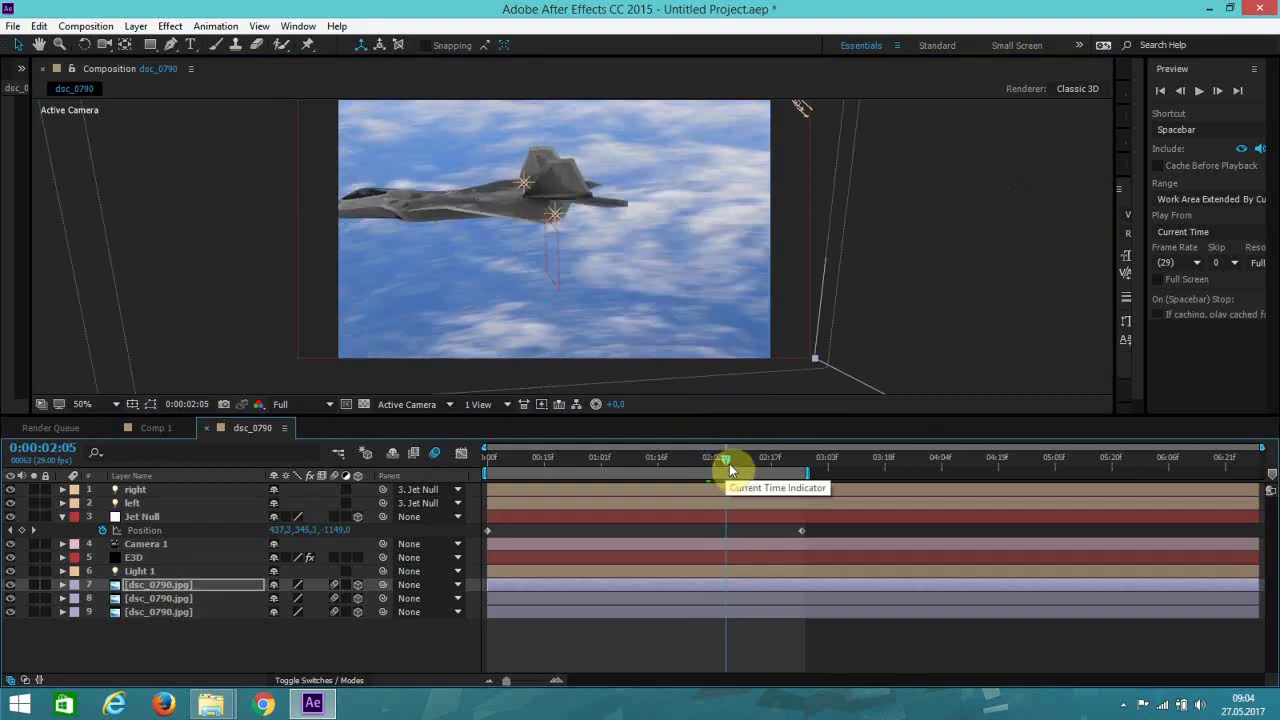
click(770, 463)
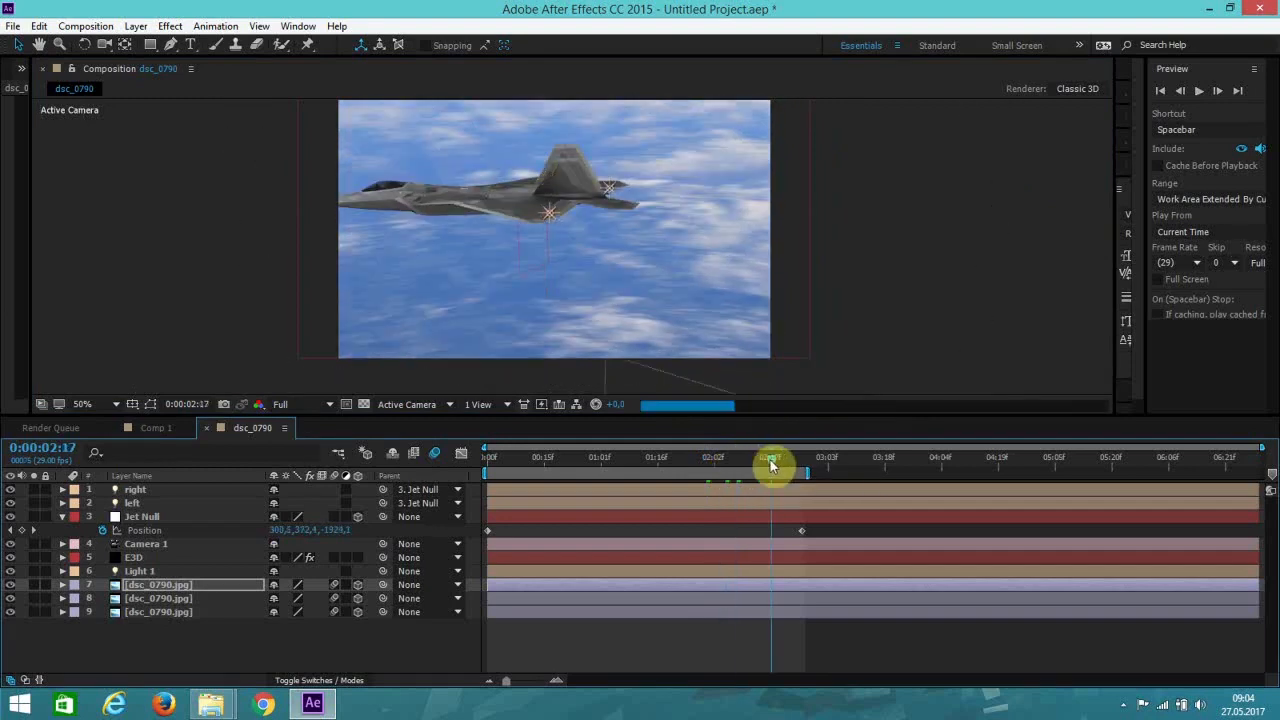
click(513, 385)
key(comma)
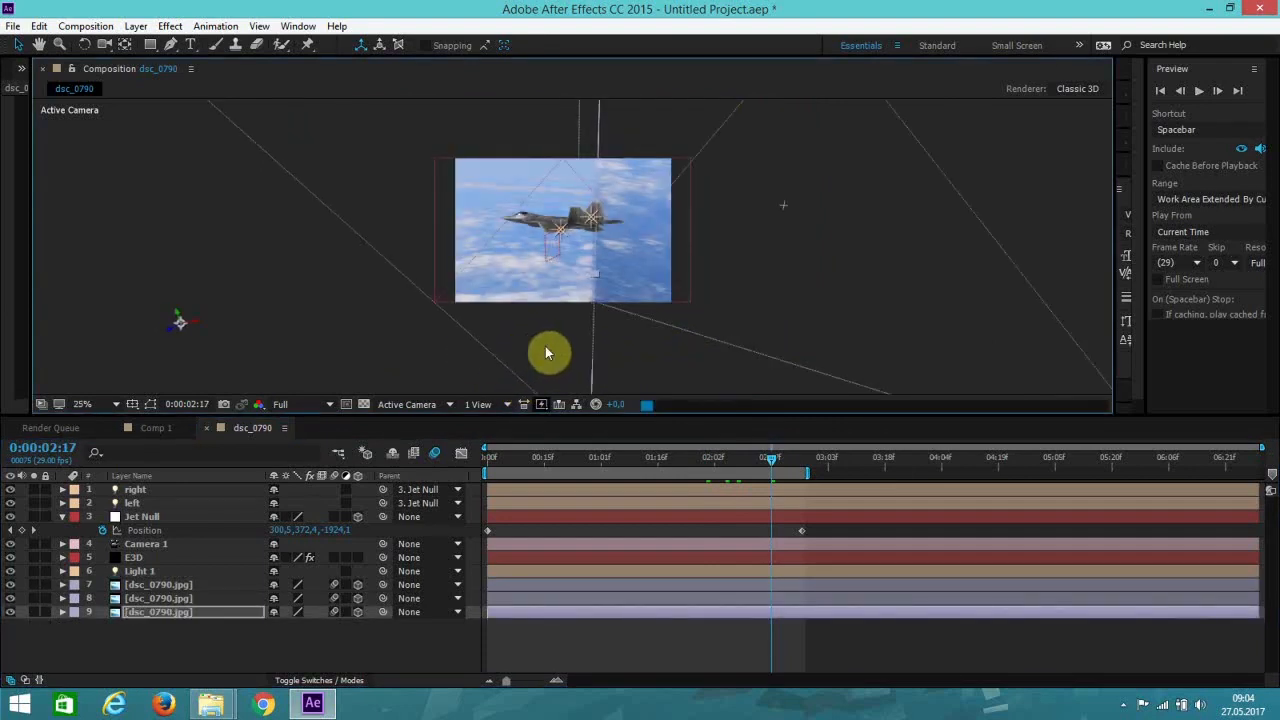
key(period)
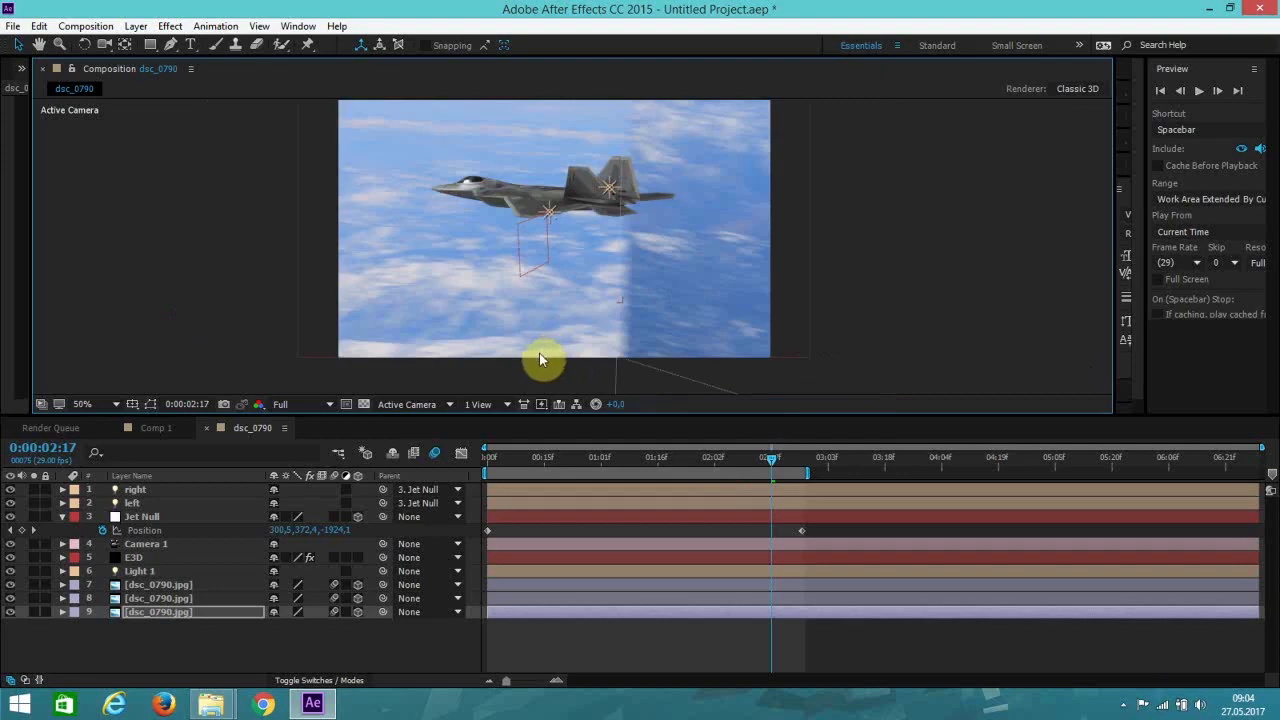
key(comma)
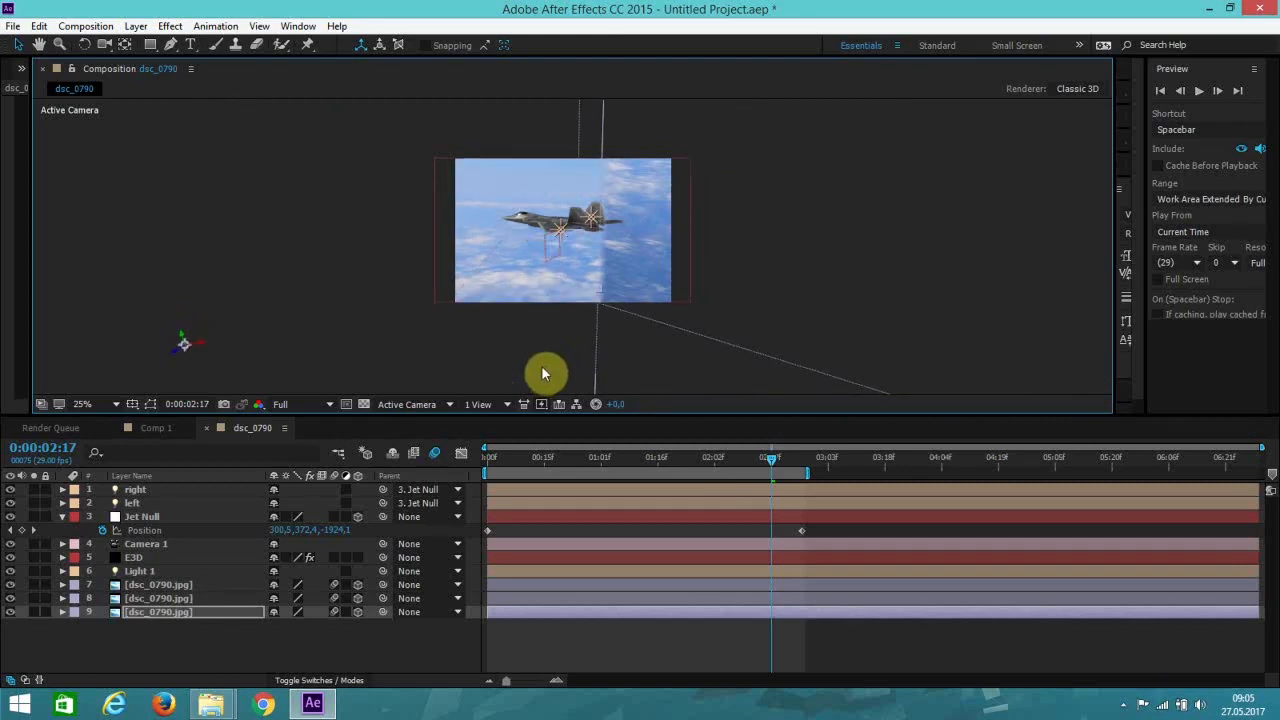
Step: Raise the bottom dsc_0790.jpg layer and adjust it sideways so its edge meets the neighbouring photo
drag(541, 367, 542, 325)
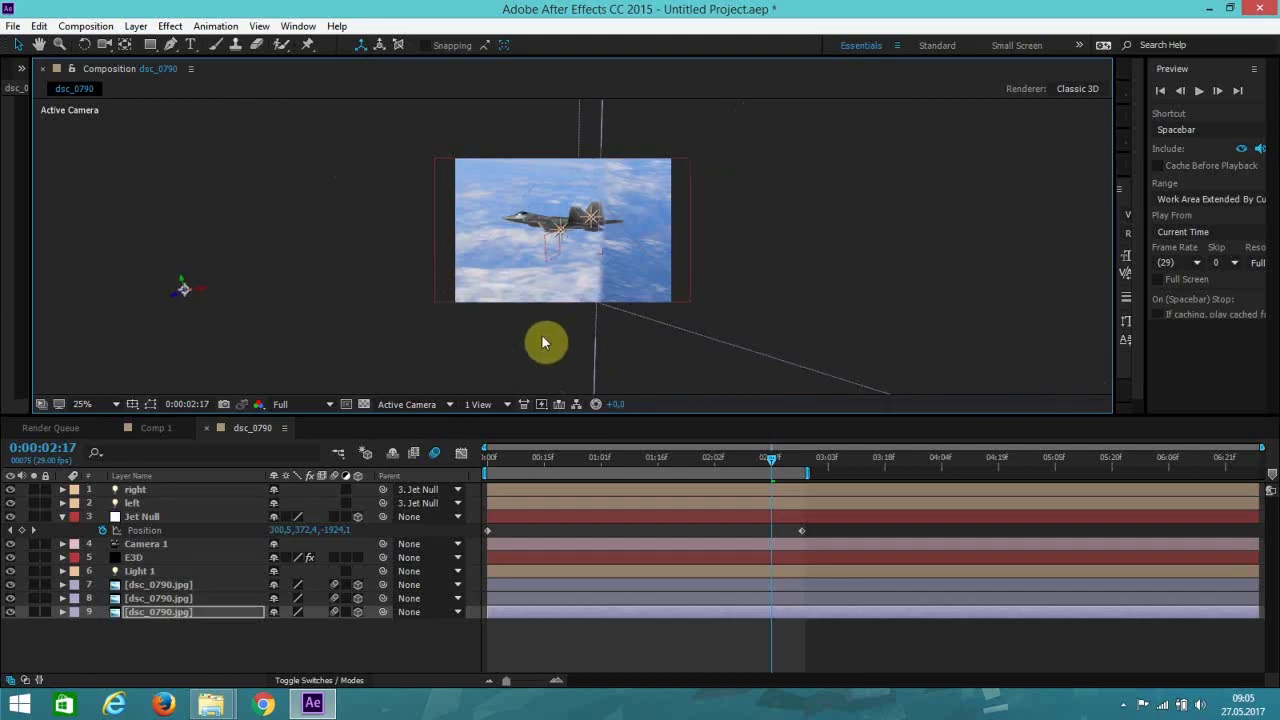
mouse_move(541, 342)
mouse_down()
mouse_move(541, 307)
mouse_move(546, 337)
mouse_move(555, 318)
mouse_move(566, 341)
mouse_up()
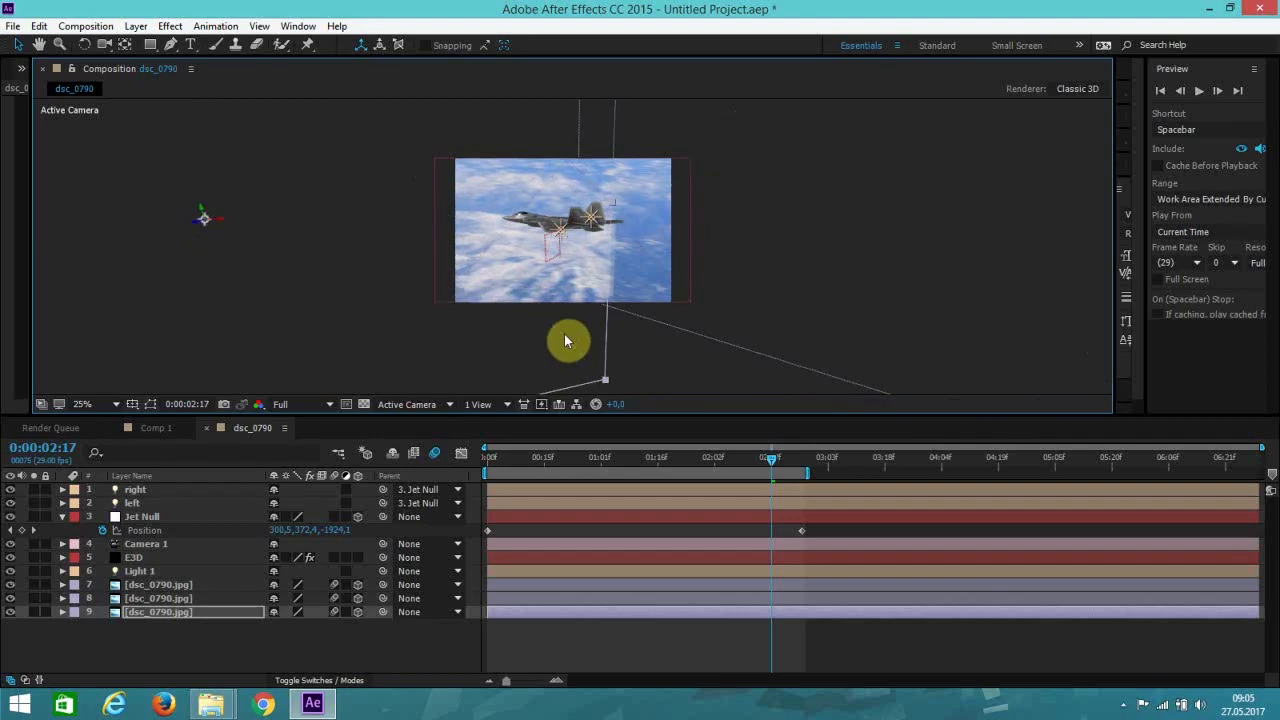
scroll(566, 340, up, 2)
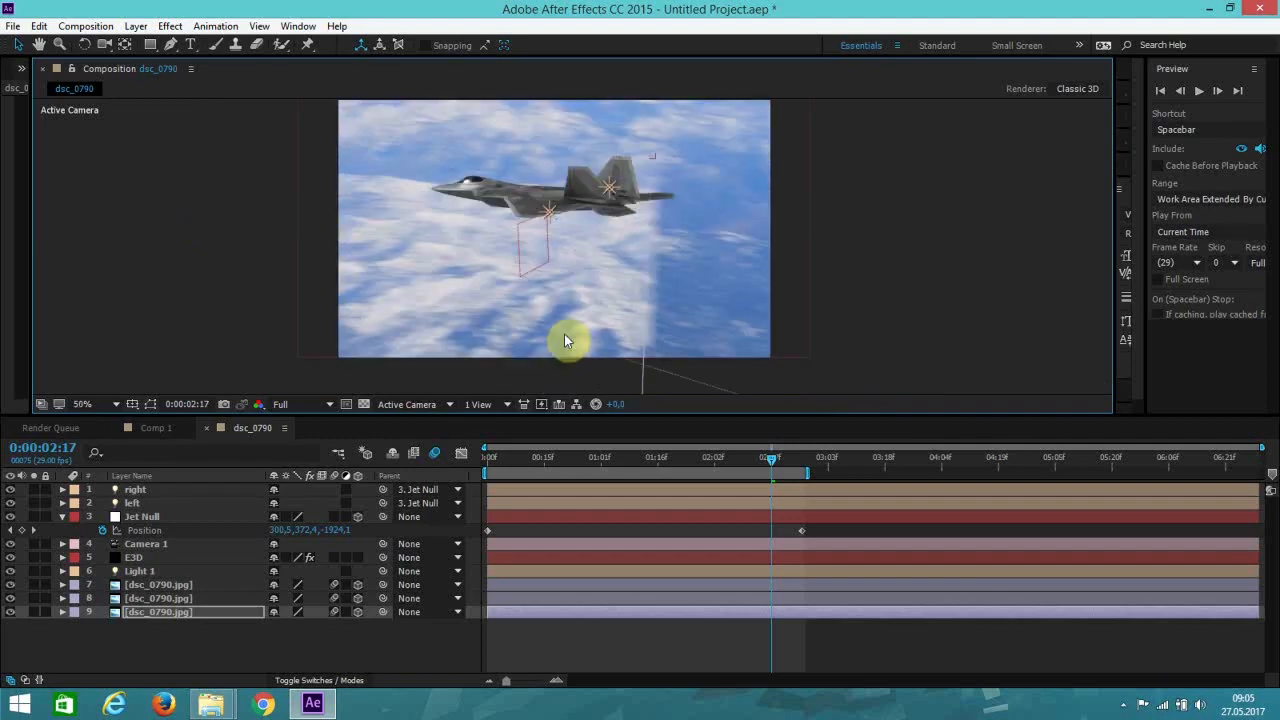
scroll(566, 340, down, 2)
drag(564, 345, 543, 349)
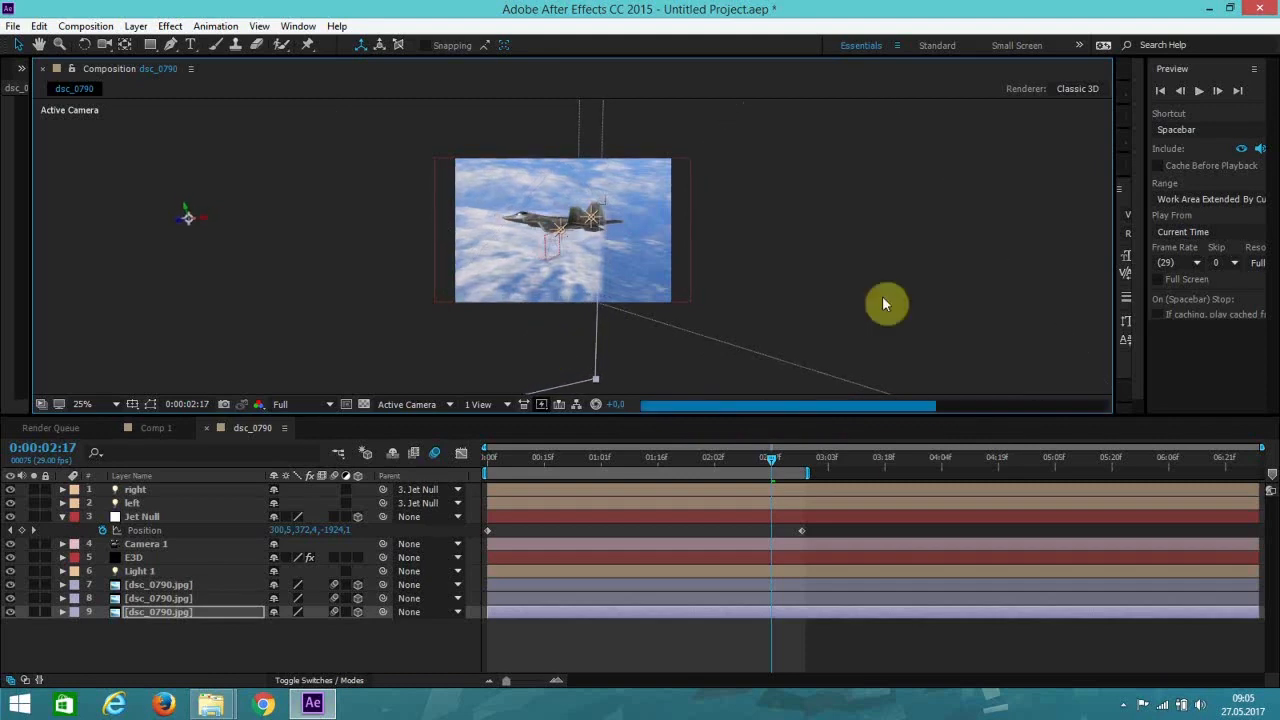
Step: At the first frame, scale the Jet Null up to 164% on all axes to enlarge the jet
click(1161, 91)
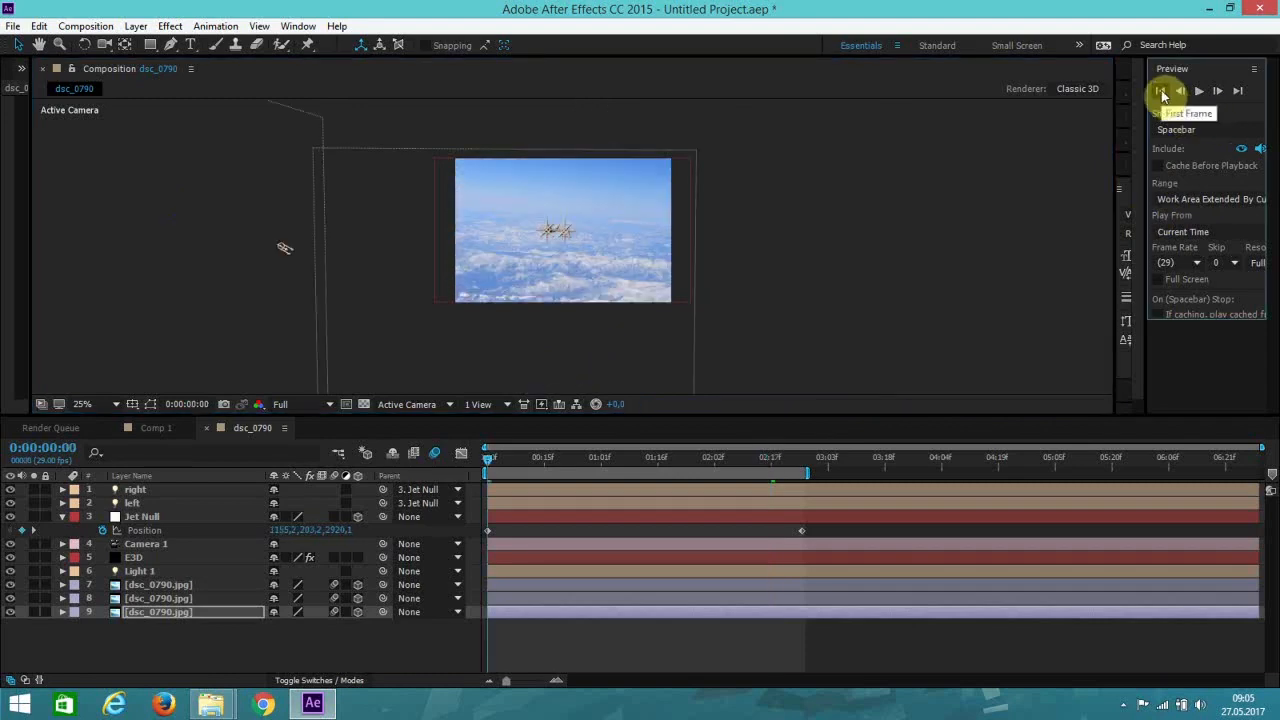
scroll(606, 243, up, 2)
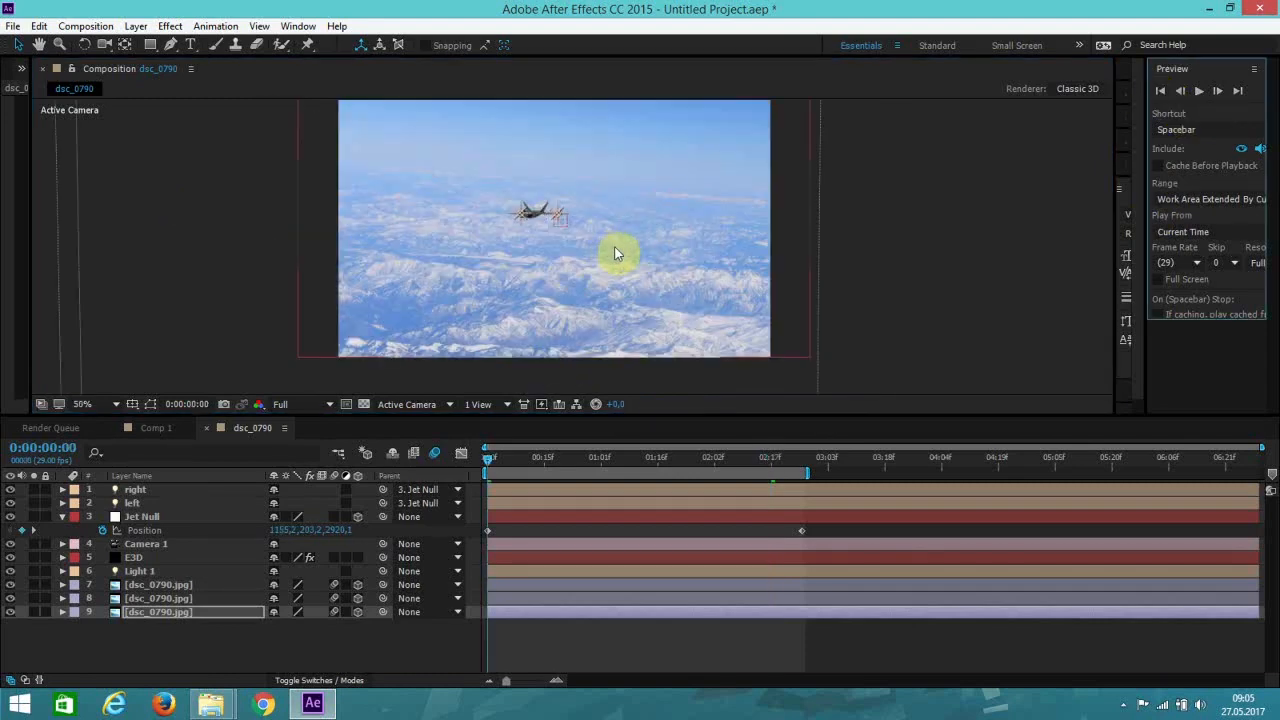
click(182, 520)
key(s)
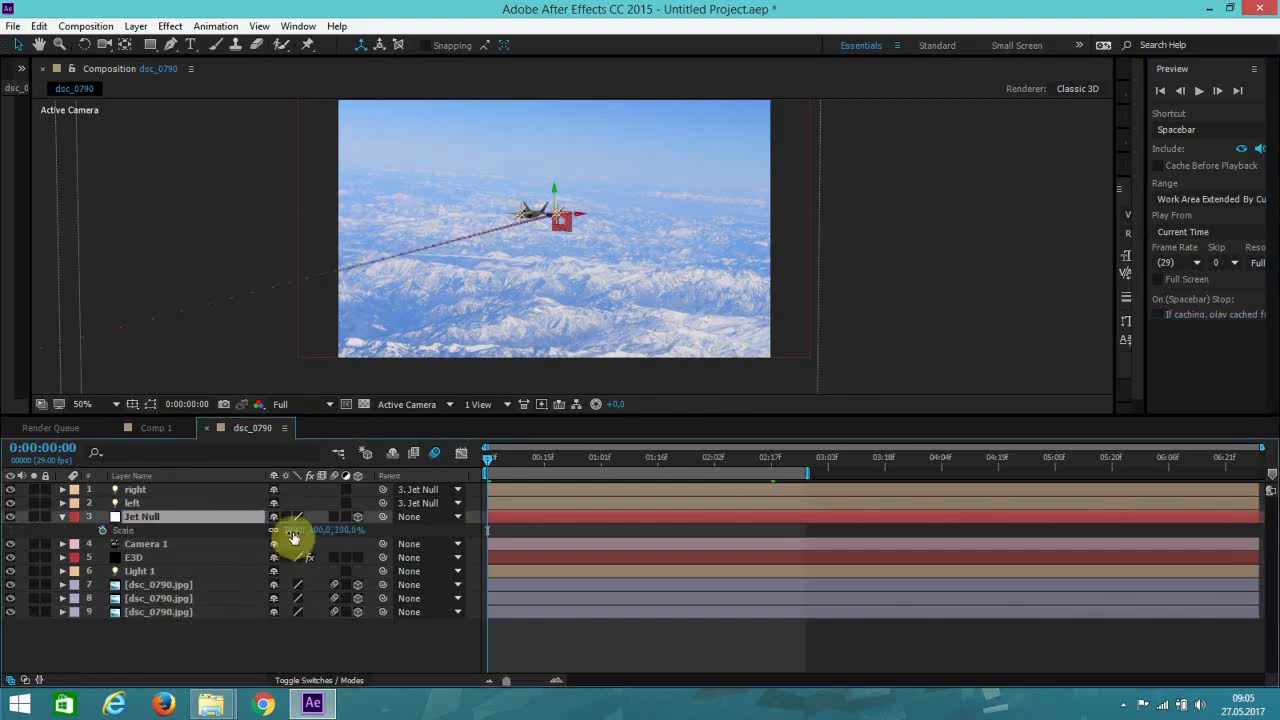
drag(293, 535, 342, 533)
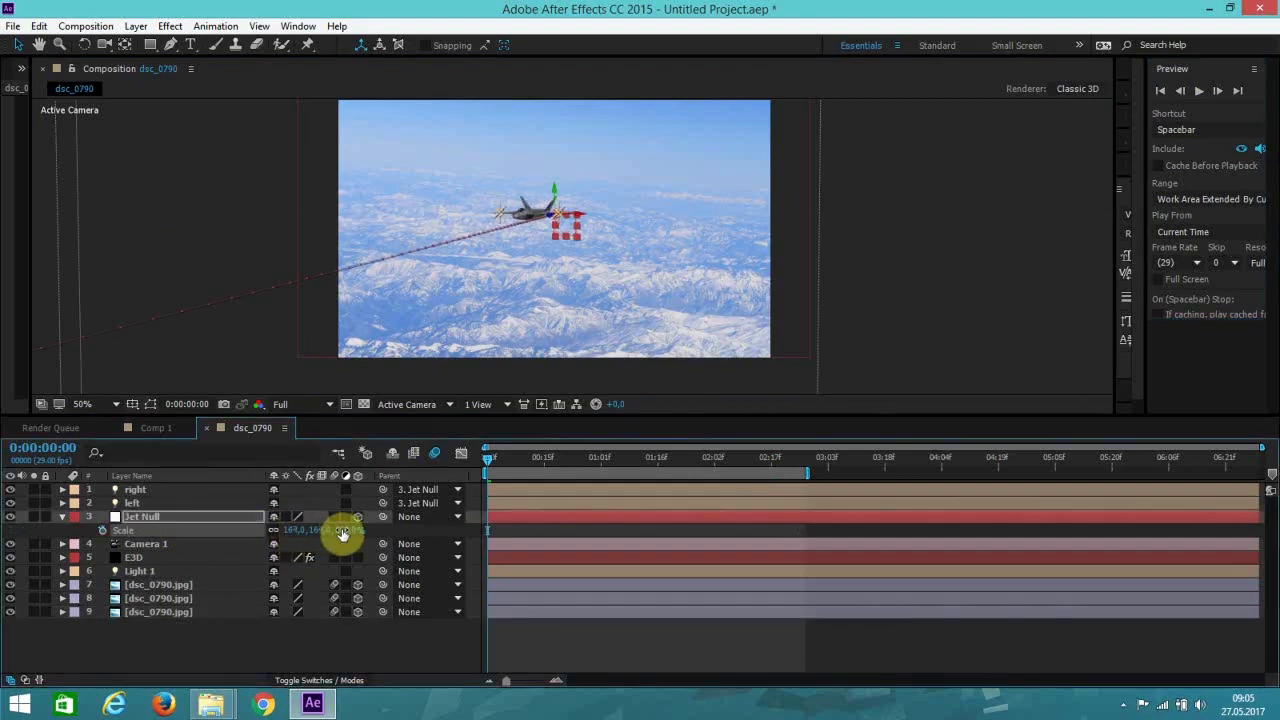
click(998, 262)
scroll(626, 286, up, 1)
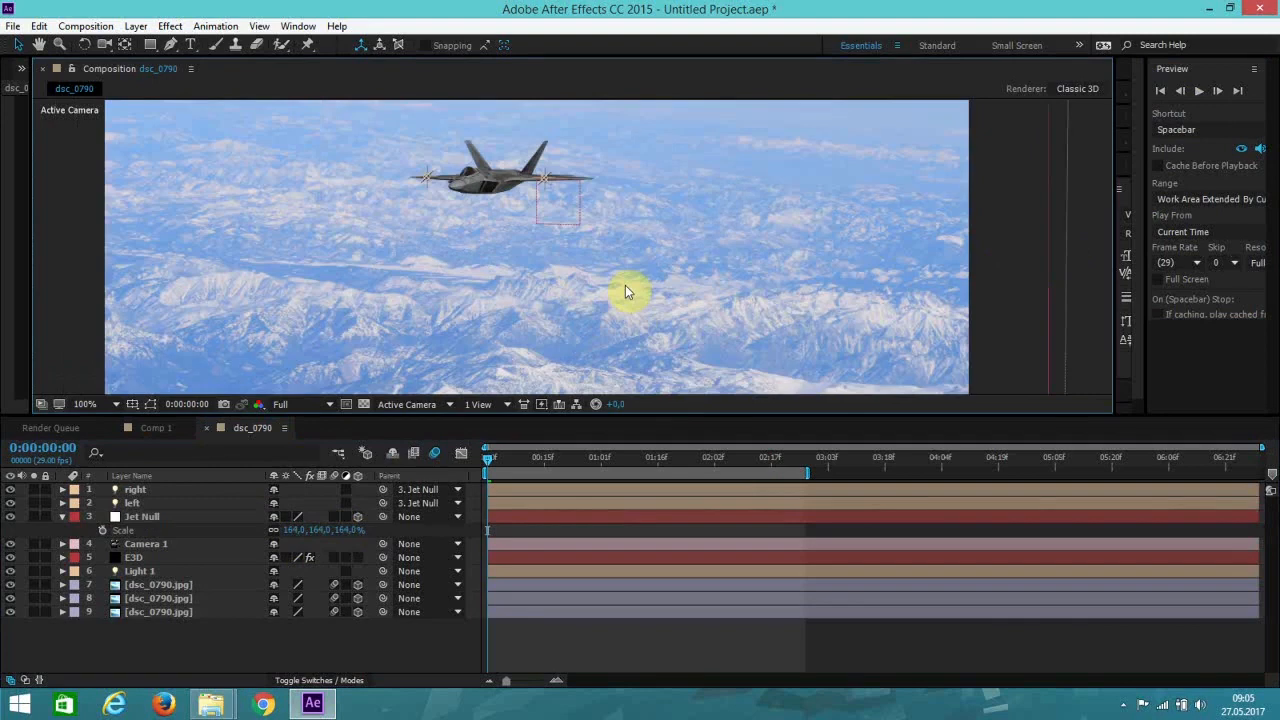
key(comma)
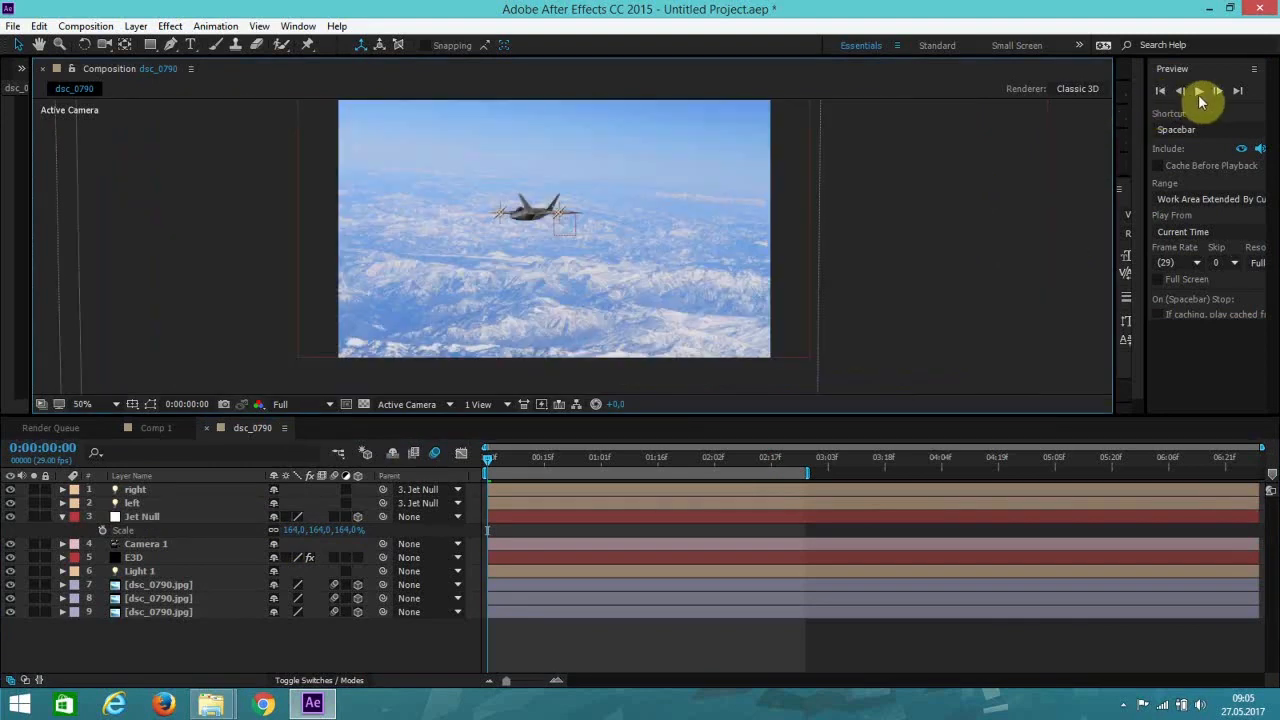
Step: Preview the jet animation in an enlarged composition view fitted up to 100%, and restore the timeline space
click(1199, 93)
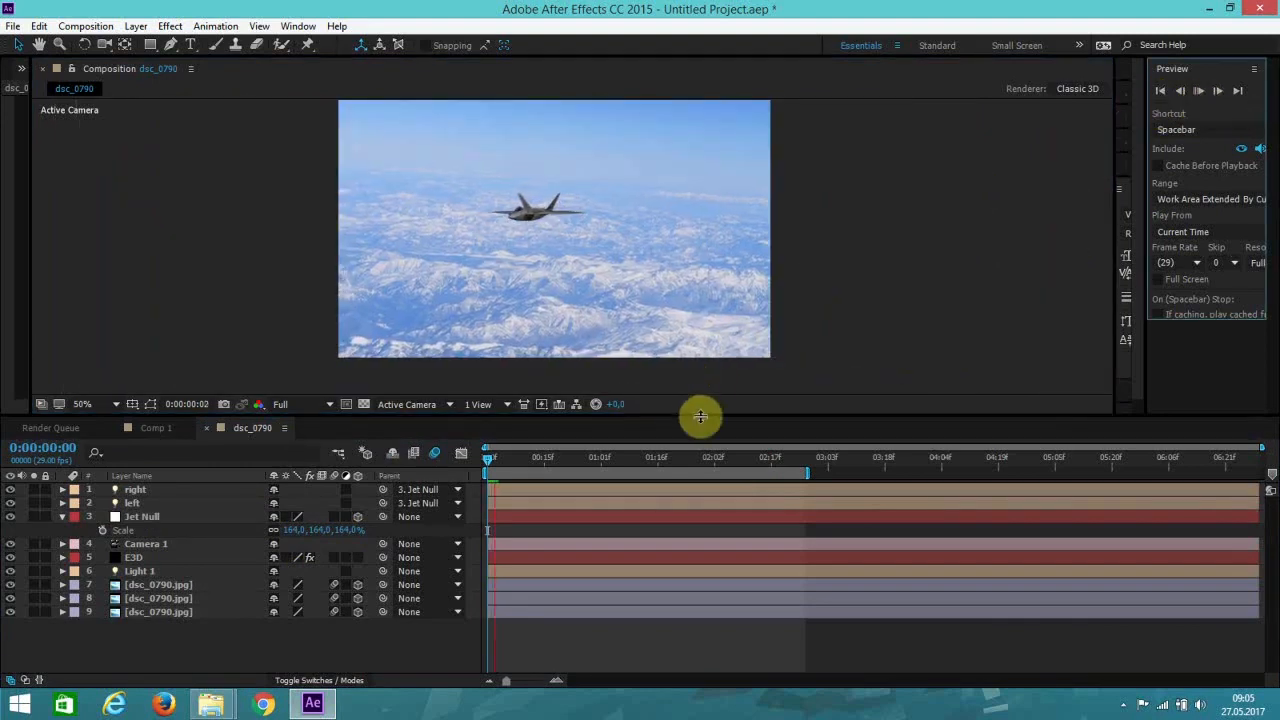
drag(700, 416, 725, 540)
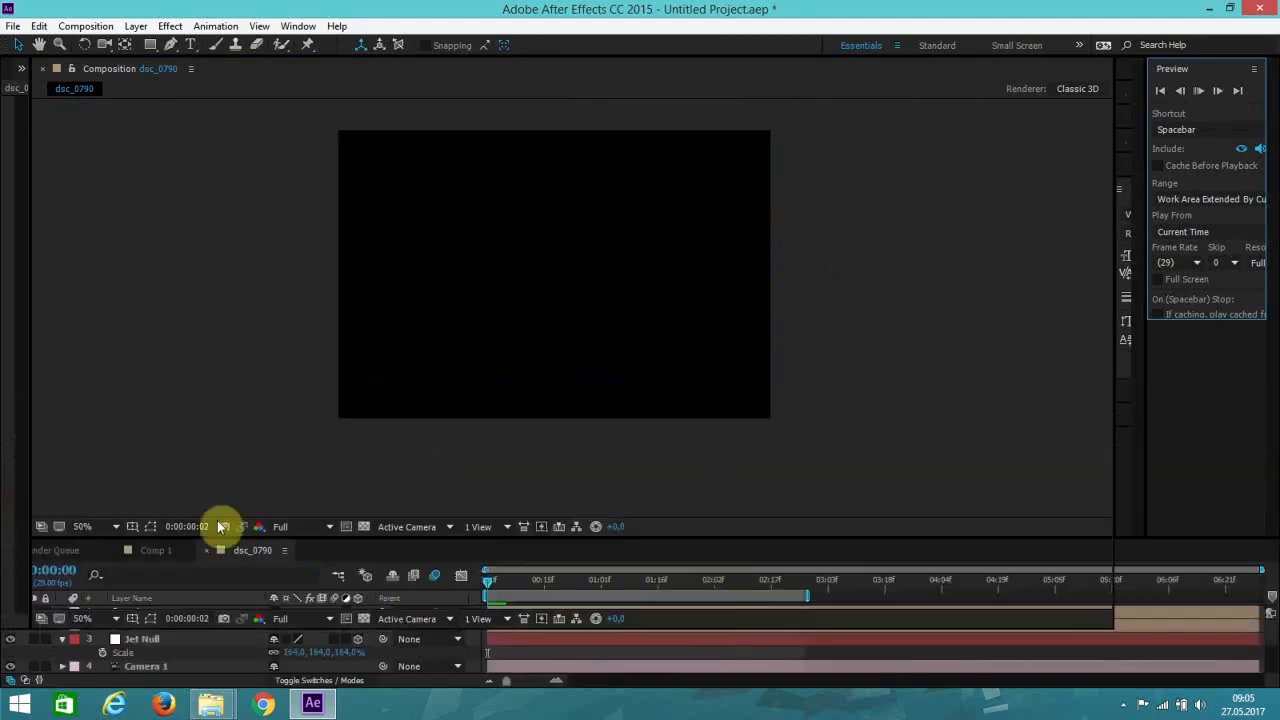
click(82, 618)
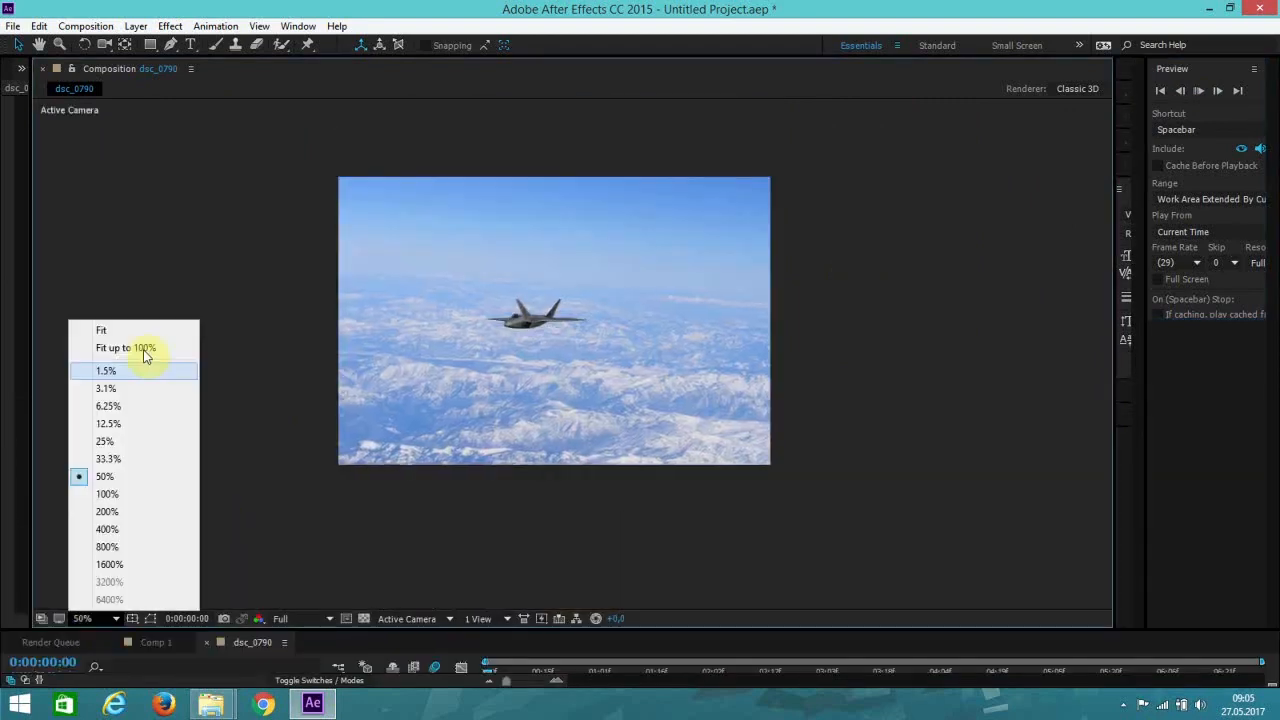
click(143, 351)
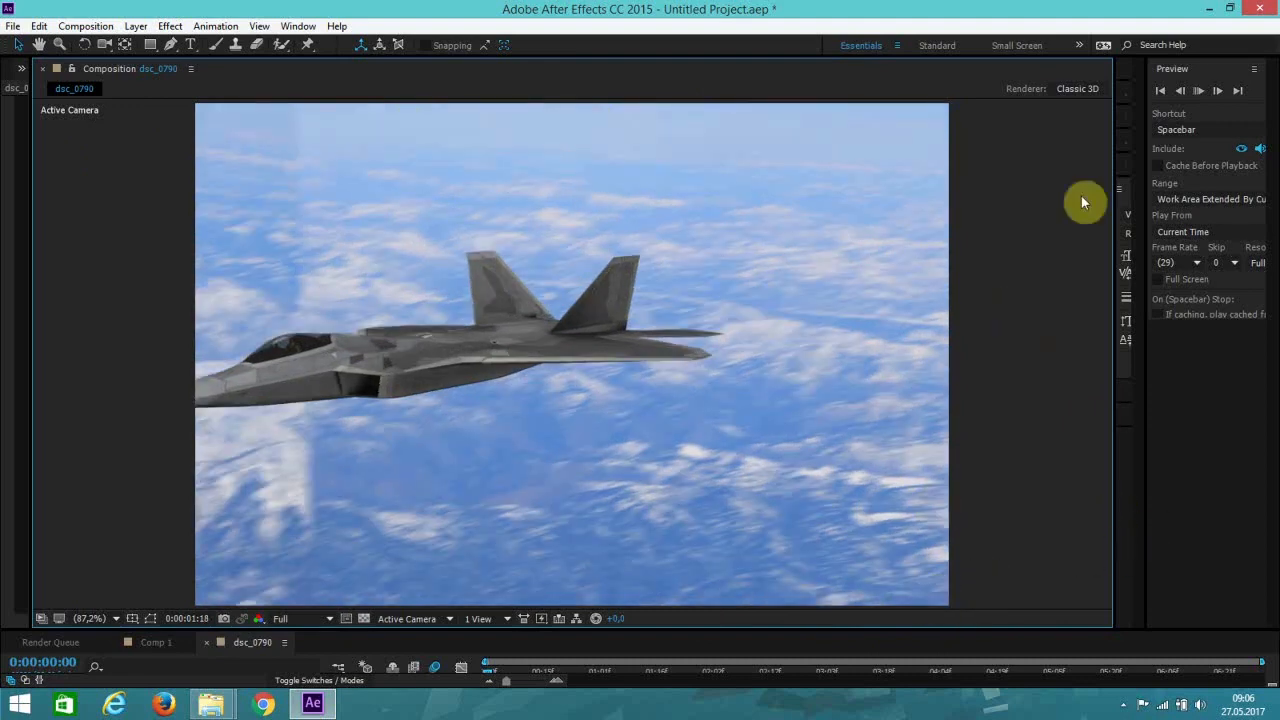
click(1200, 94)
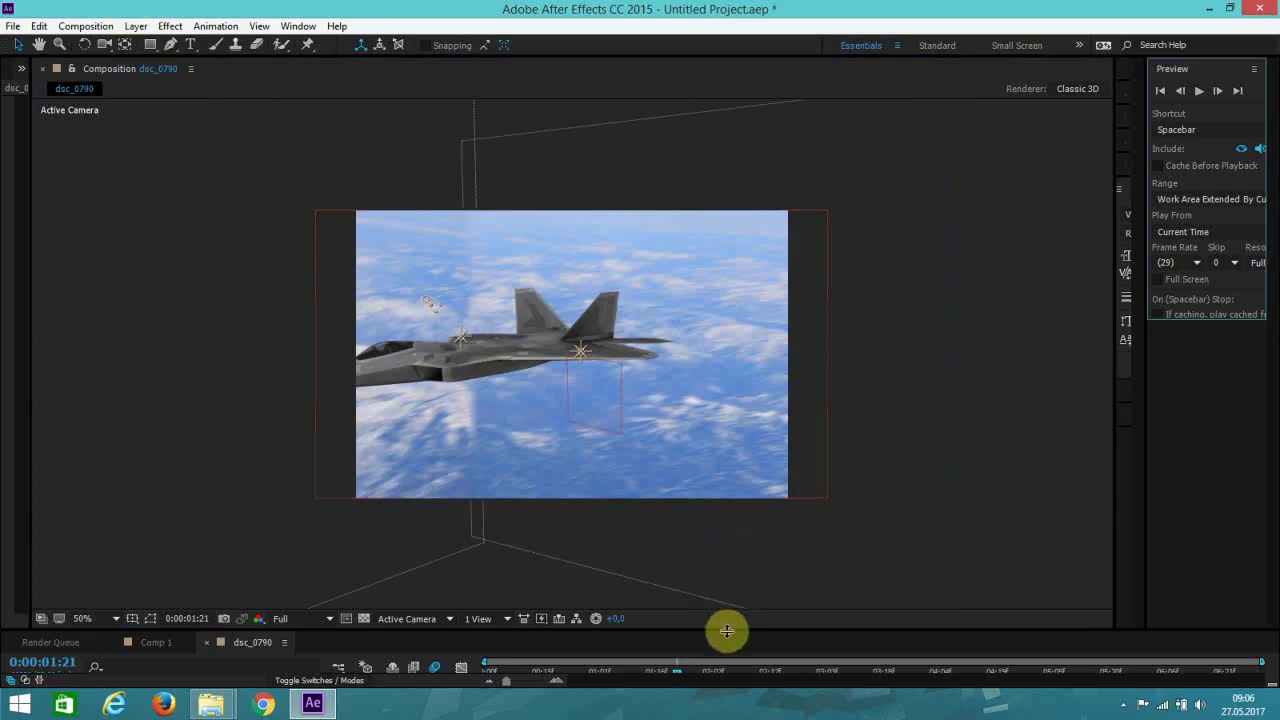
drag(729, 630, 725, 530)
Step: Create a black solid of 1080 x 720 px on top of the dsc_0790 composition
click(134, 26)
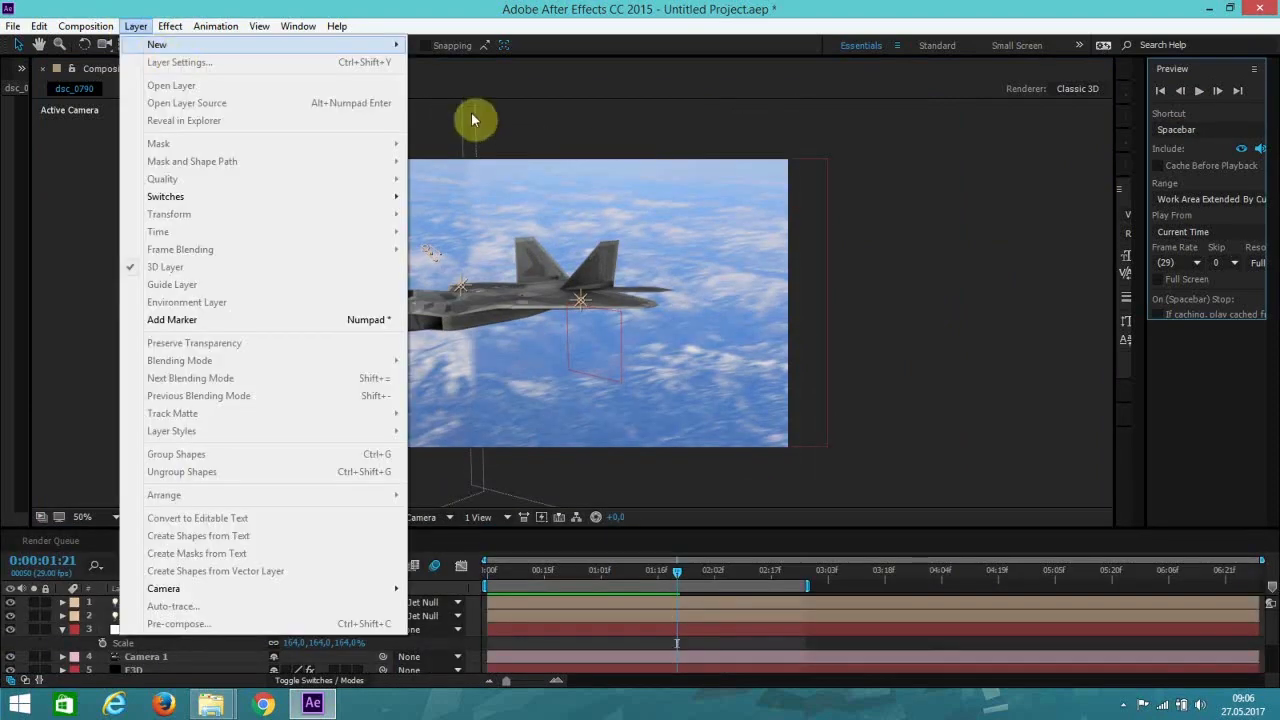
mouse_move(390, 44)
click(457, 63)
click(537, 493)
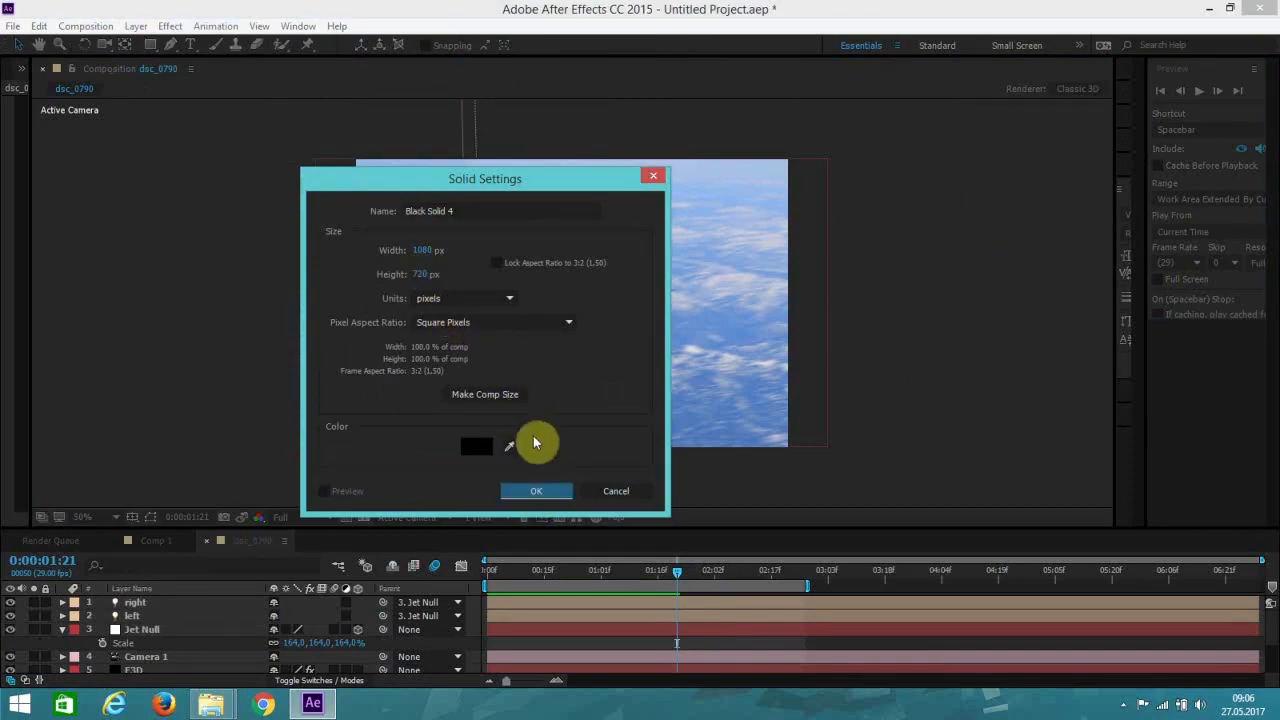
click(541, 491)
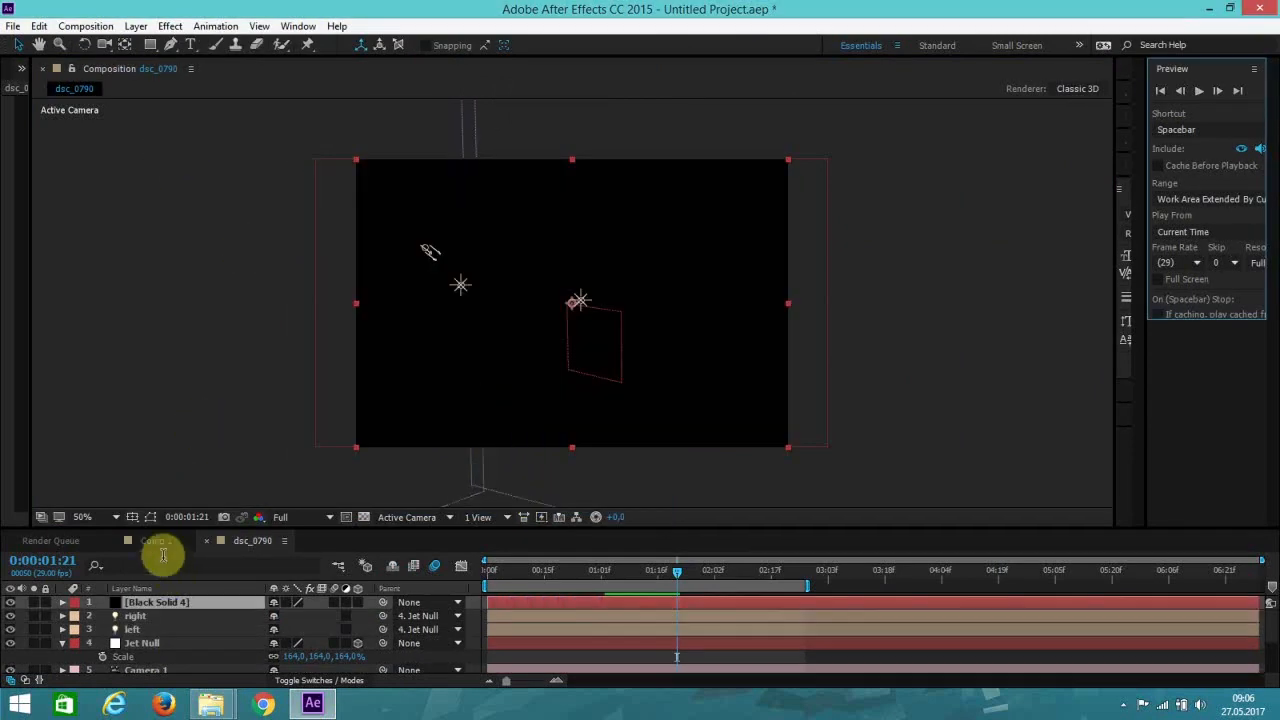
Step: Mask the black solid with a wide rectangle across the frame's middle and invert the mask to form letterbox bars
click(150, 45)
drag(194, 186, 752, 302)
drag(818, 364, 921, 423)
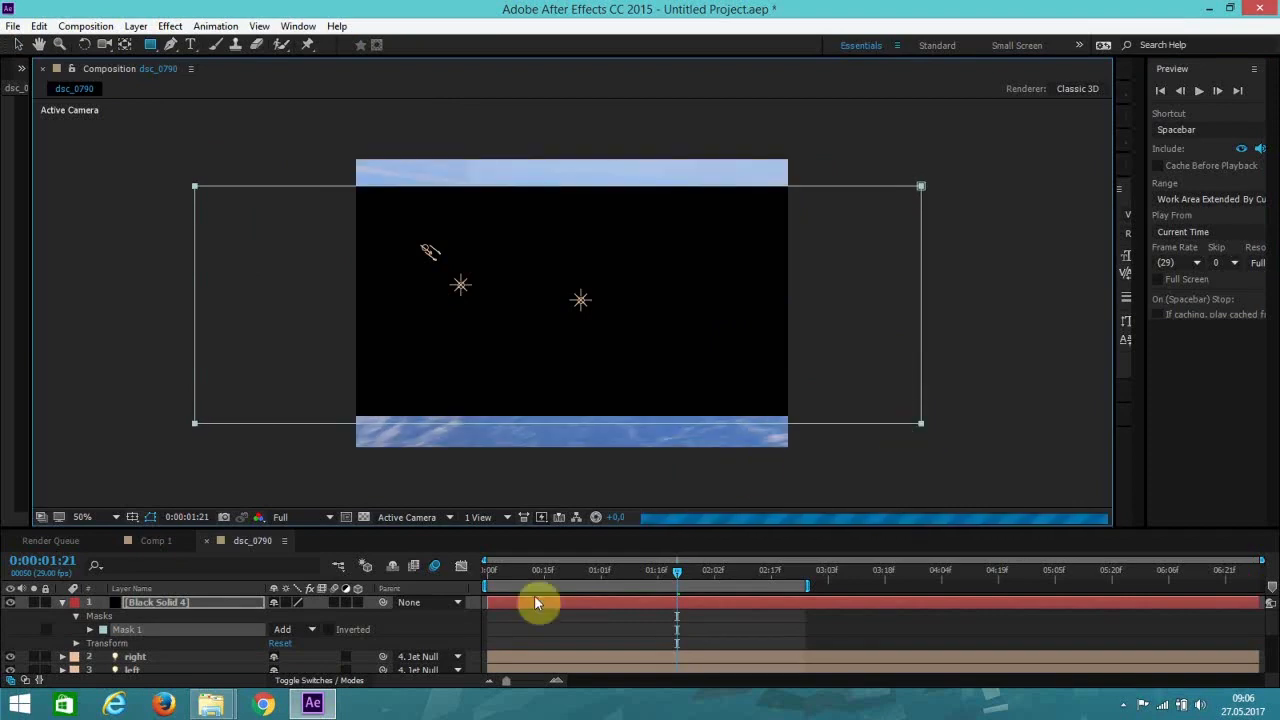
click(330, 631)
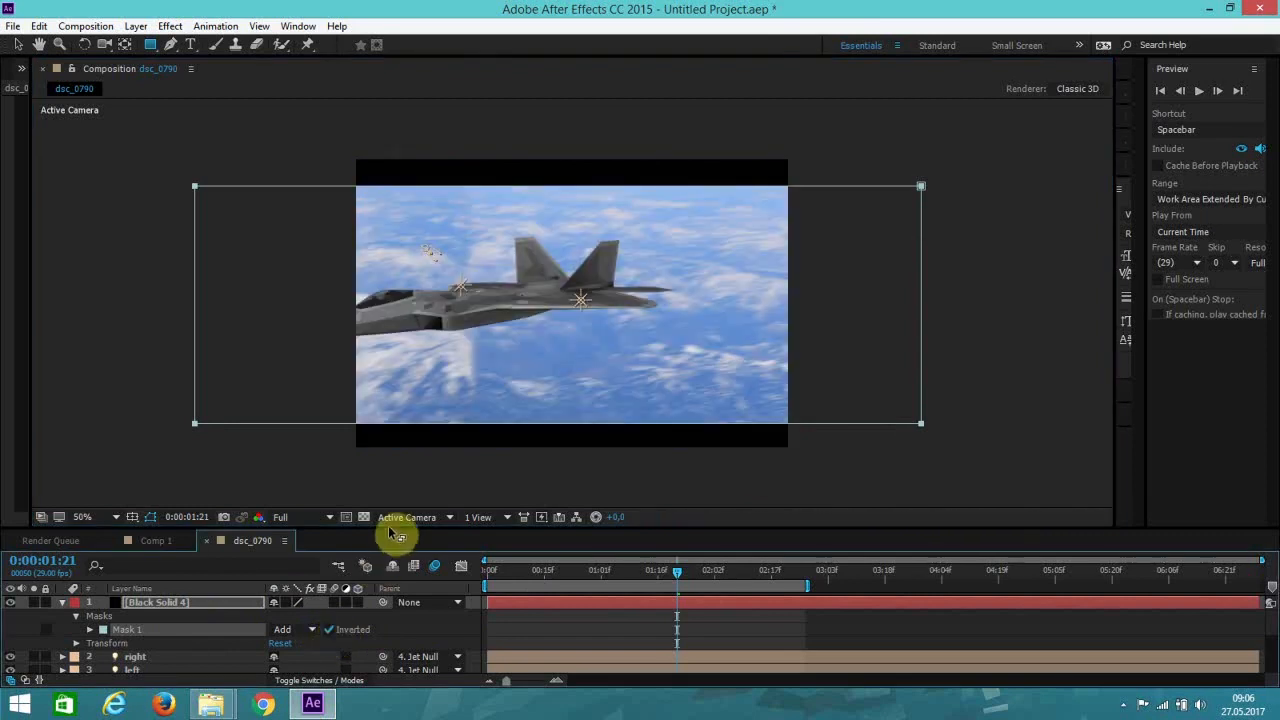
click(151, 517)
click(18, 44)
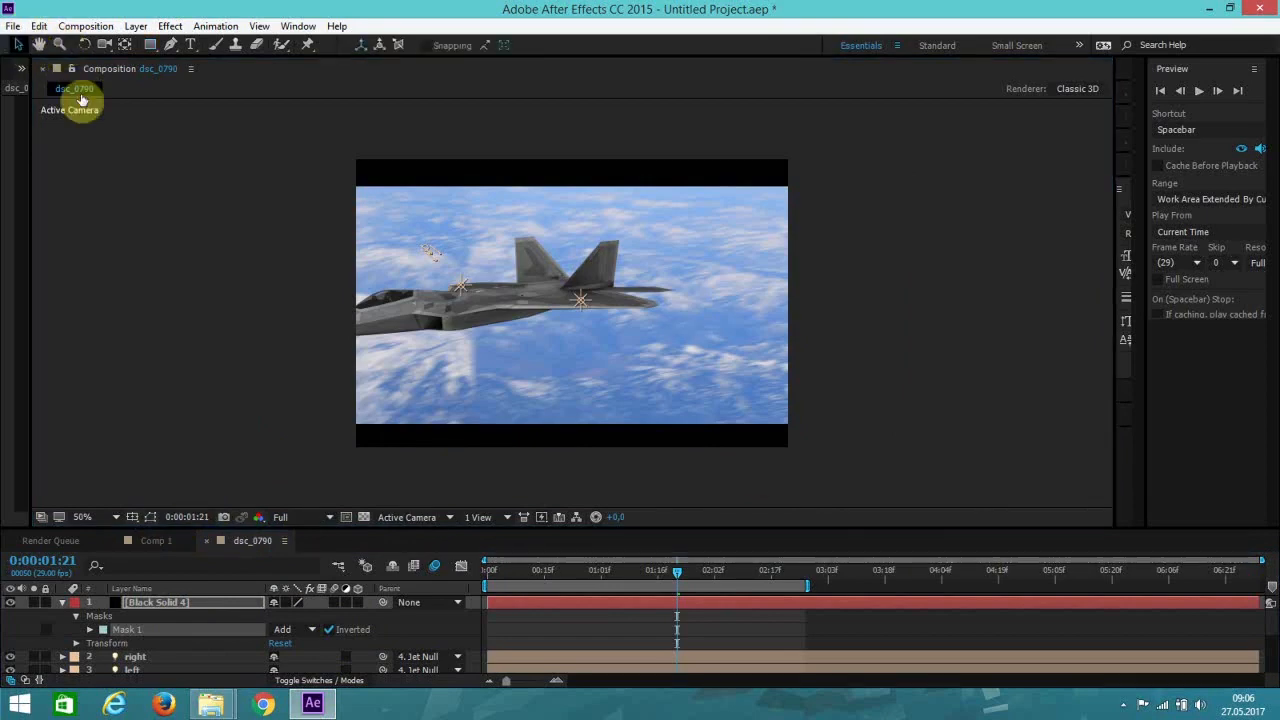
Step: Return to the first frame, collapse the expanded layer properties and add an adjustment layer above the black solid
click(1160, 91)
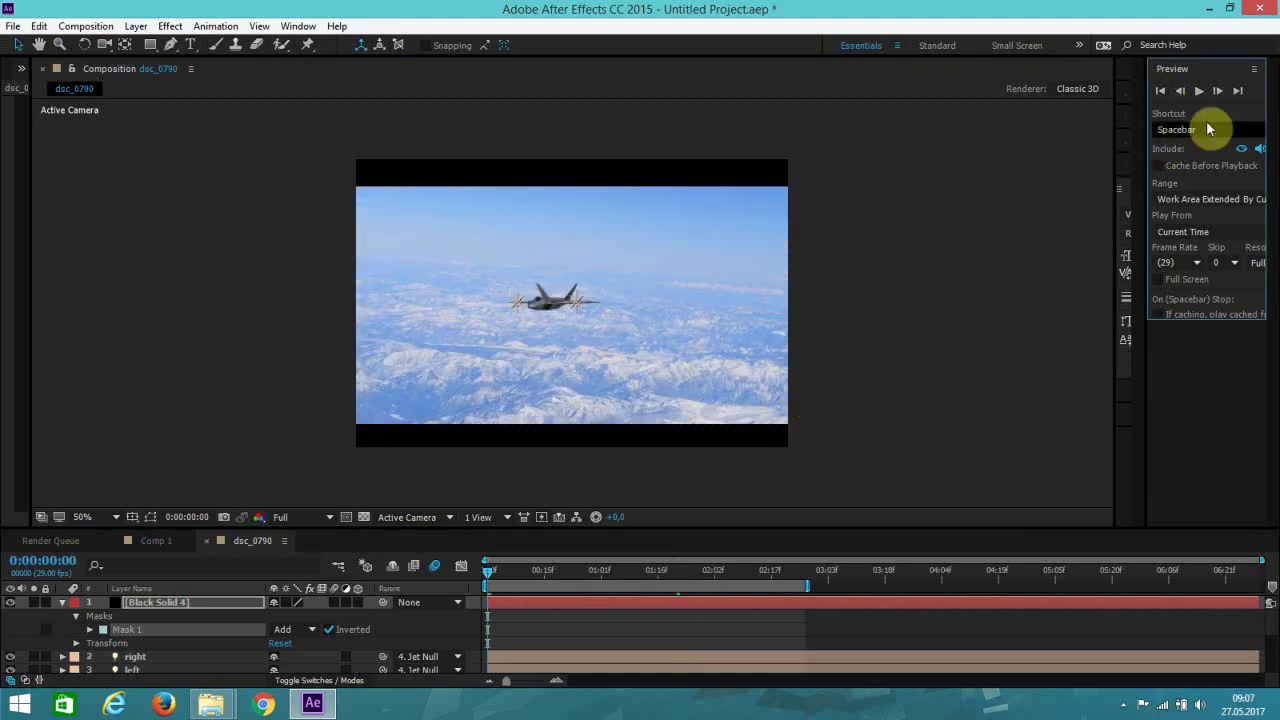
click(62, 603)
click(62, 645)
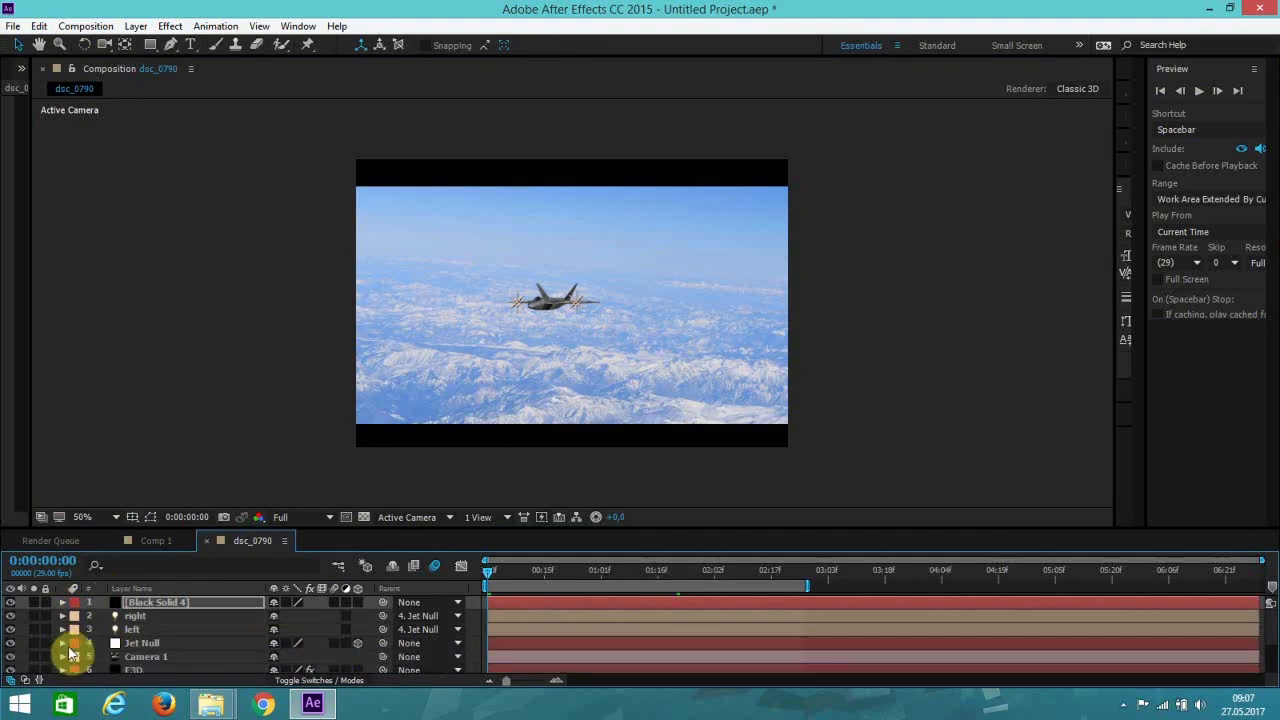
click(136, 27)
mouse_move(155, 45)
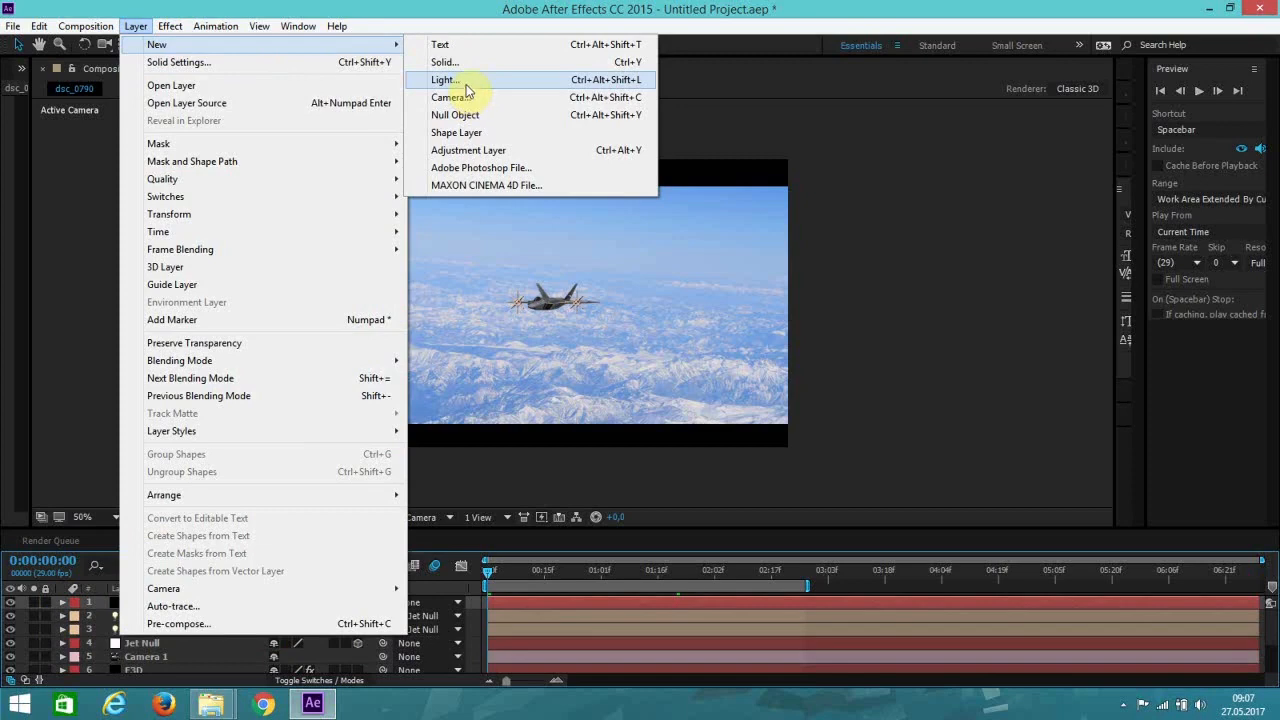
click(491, 150)
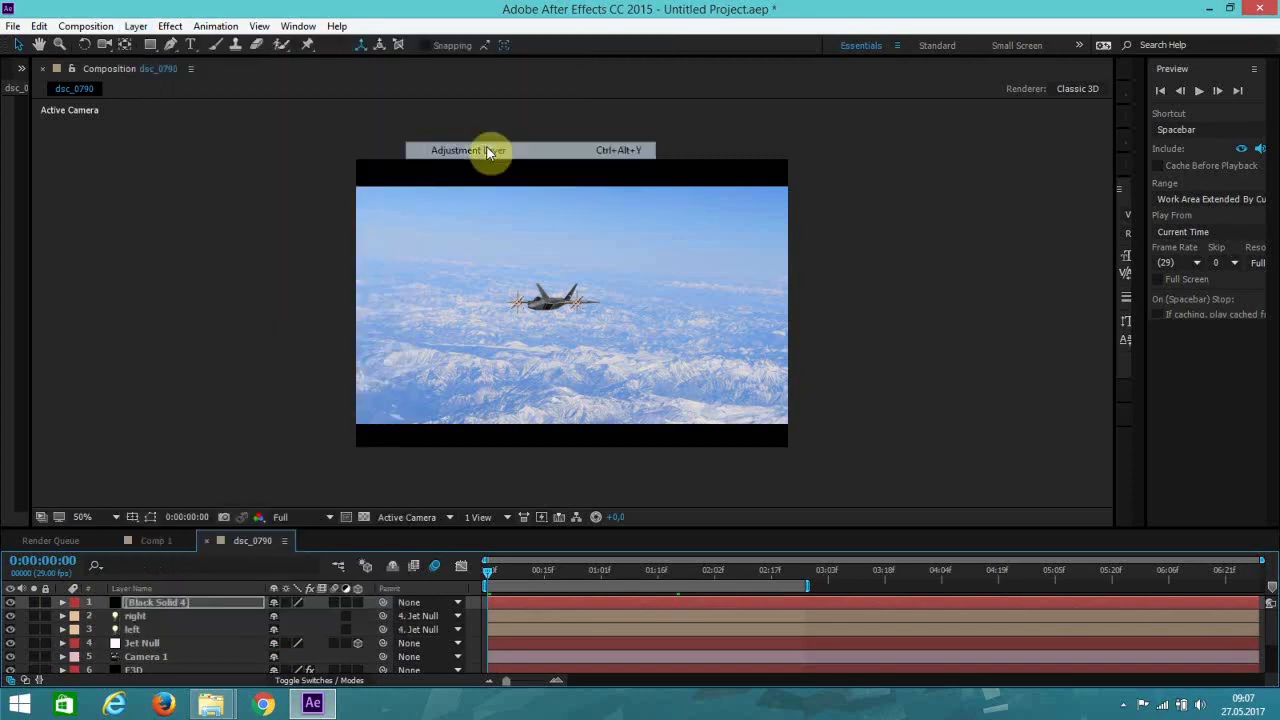
Step: Apply Curves to the adjustment layer and pull the RGB midtones down slightly to darken the image
click(170, 26)
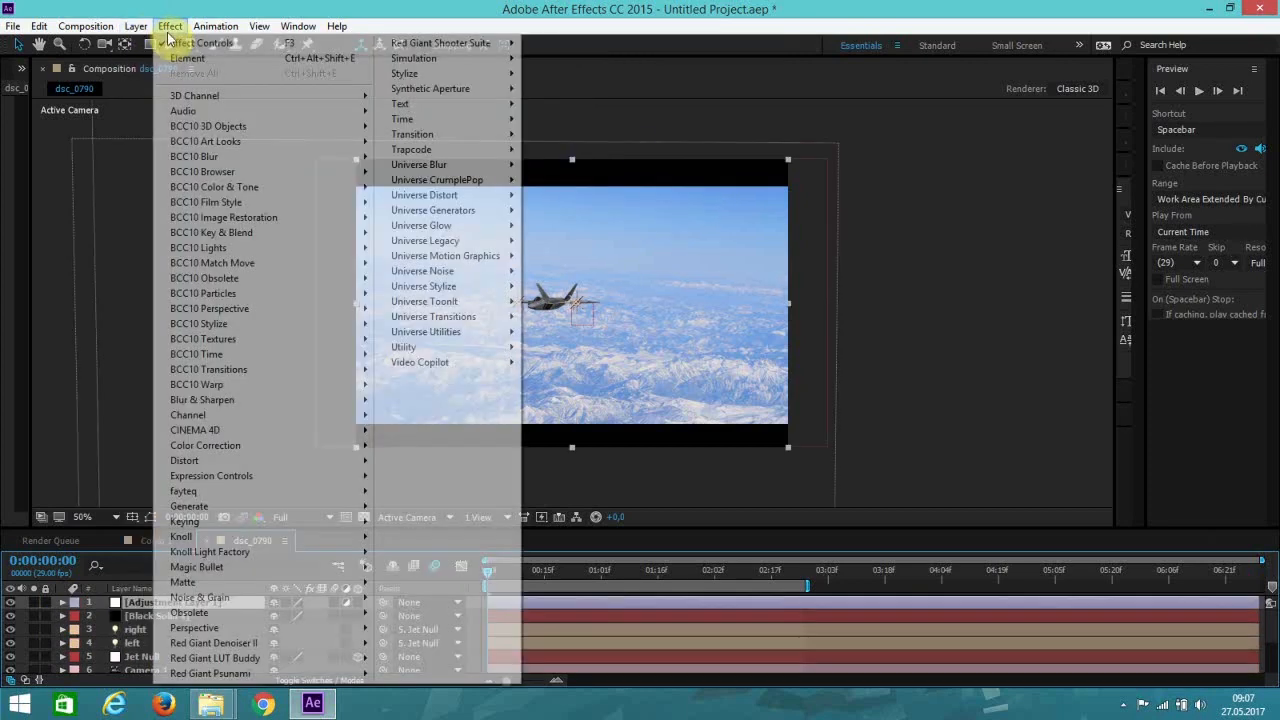
mouse_move(287, 456)
click(430, 463)
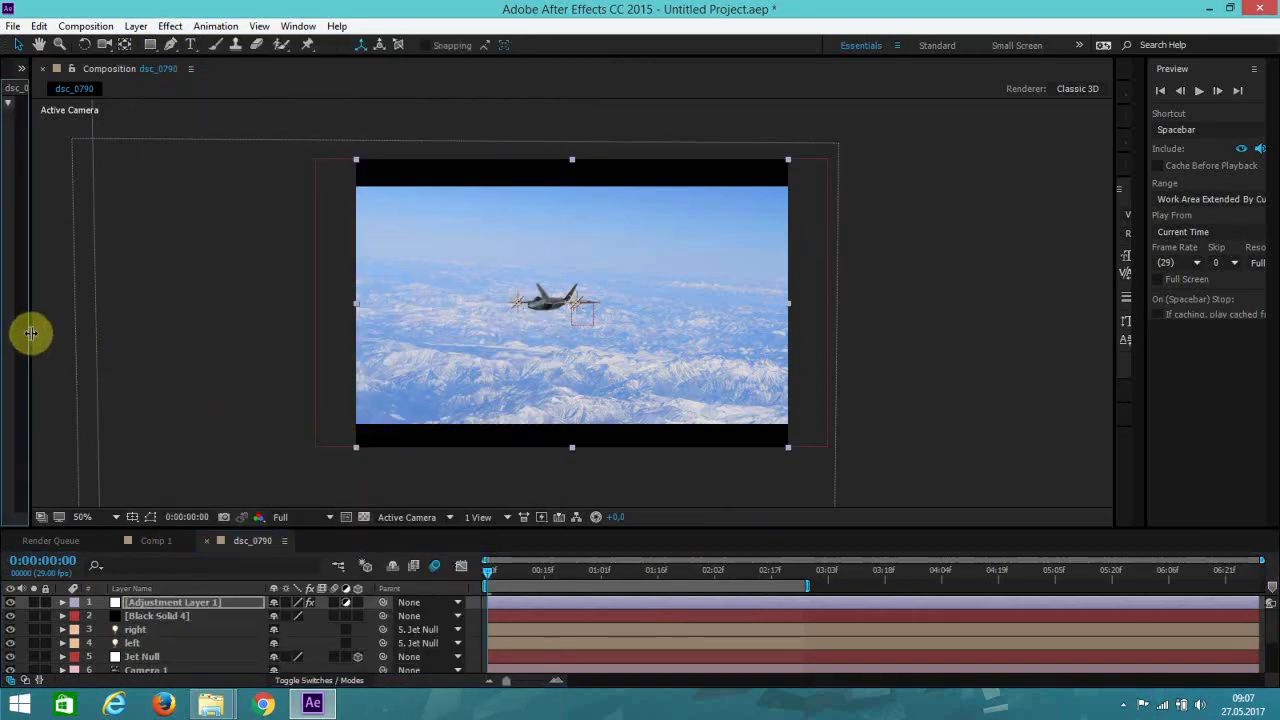
drag(29, 331, 215, 322)
click(133, 265)
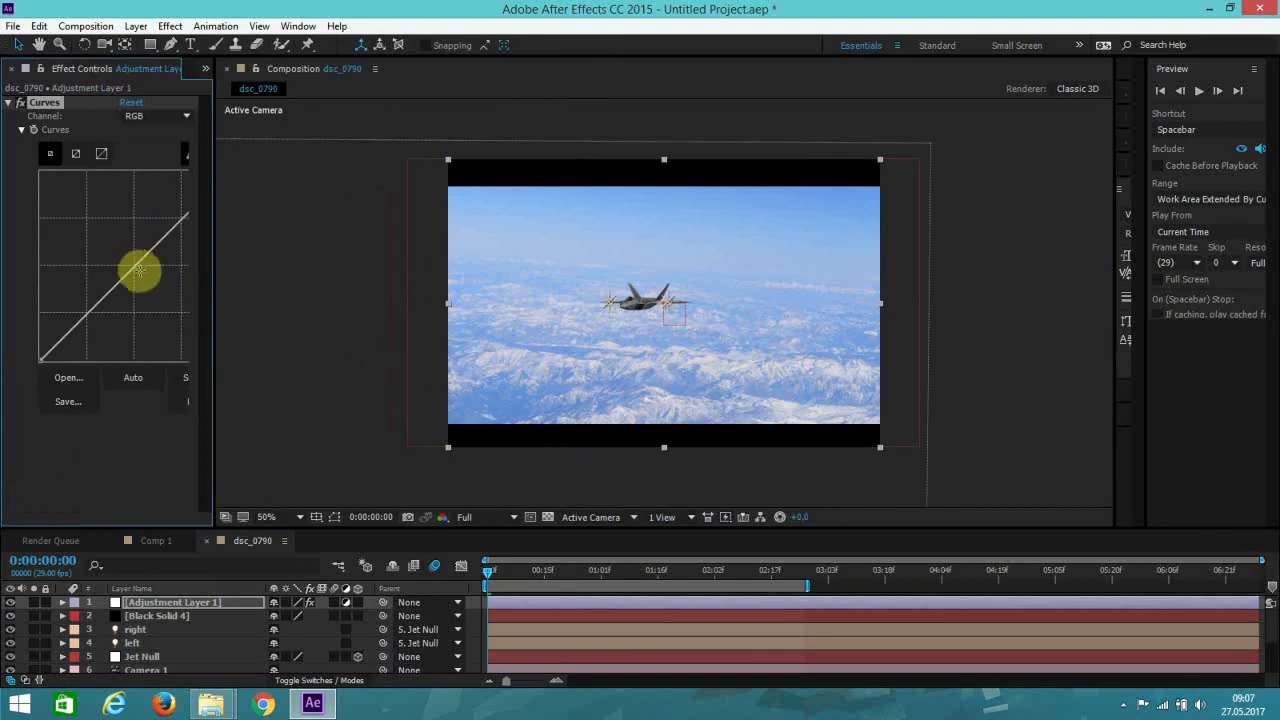
mouse_move(138, 270)
mouse_down()
mouse_move(149, 283)
mouse_move(144, 273)
mouse_up()
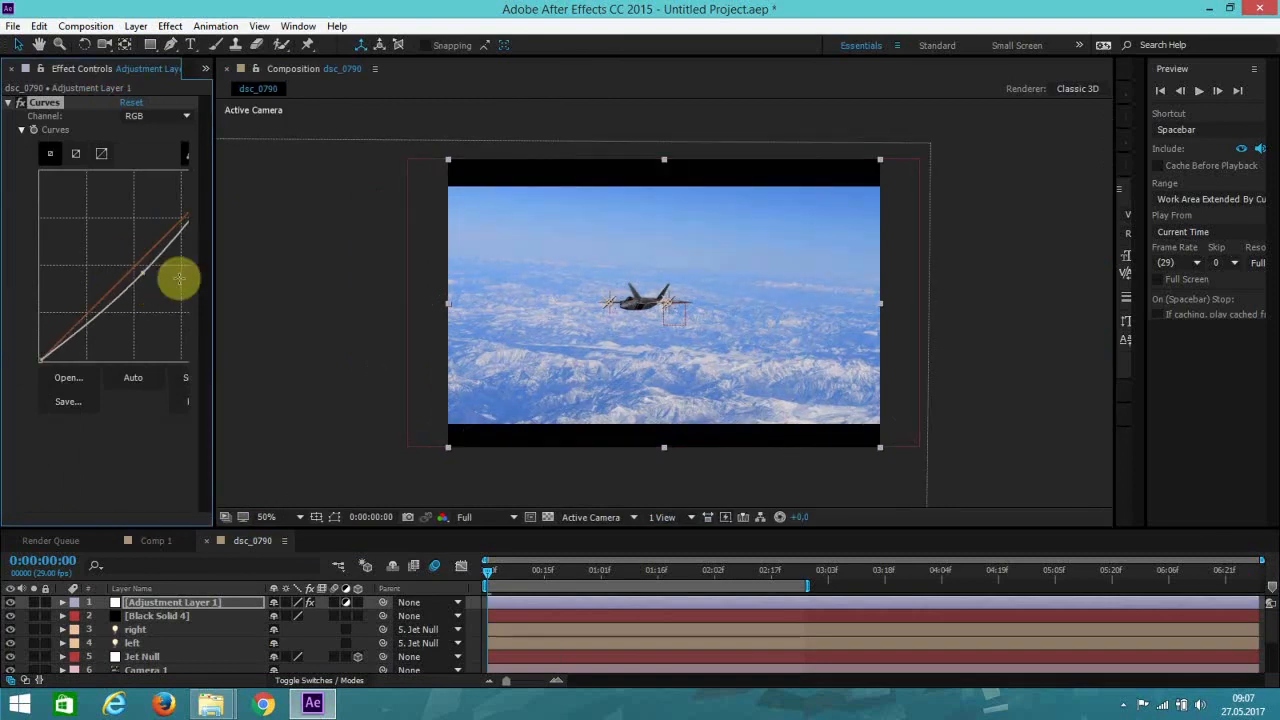
Step: Add the Magic Bullet Looks effect to the adjustment layer and open its look editor
click(169, 26)
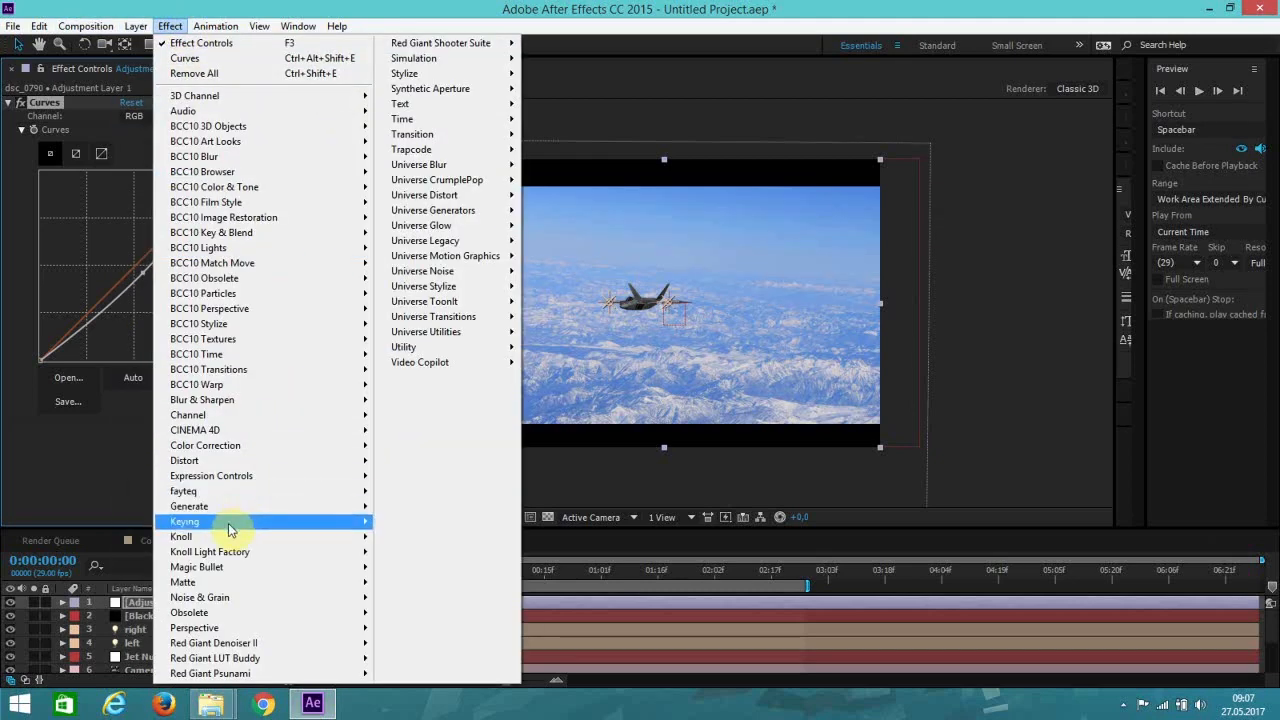
mouse_move(228, 530)
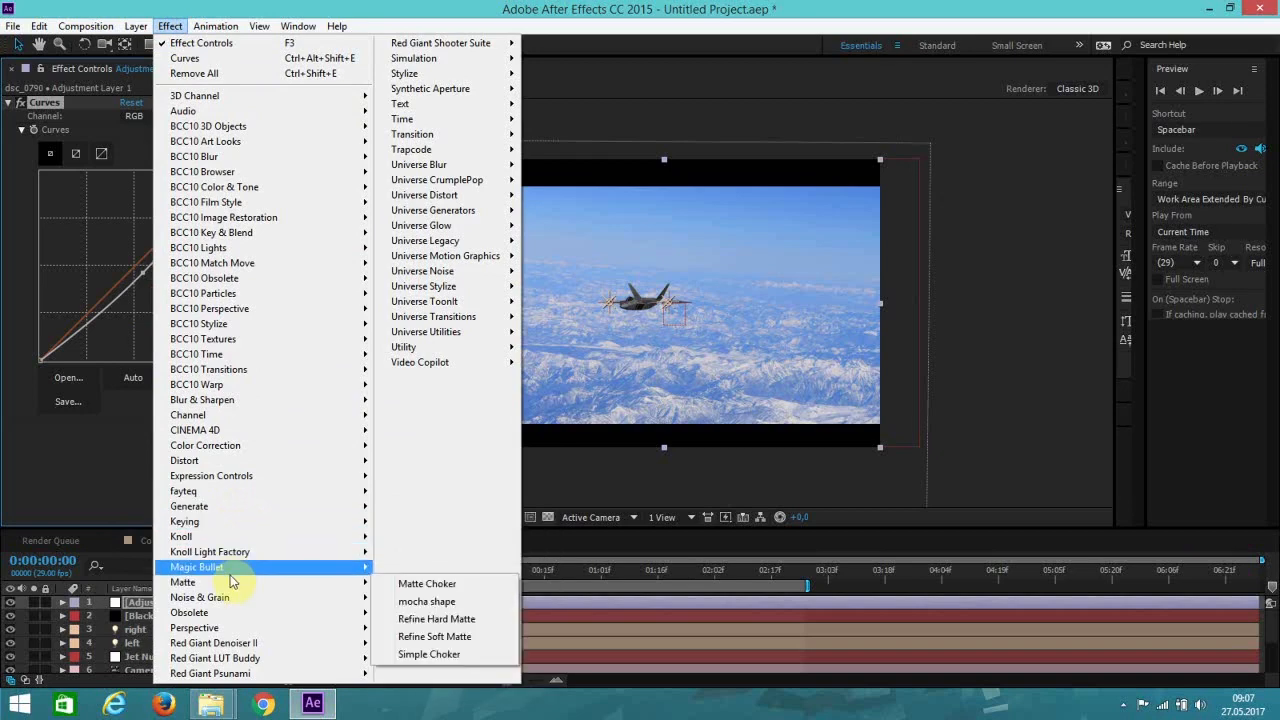
mouse_move(236, 566)
click(404, 624)
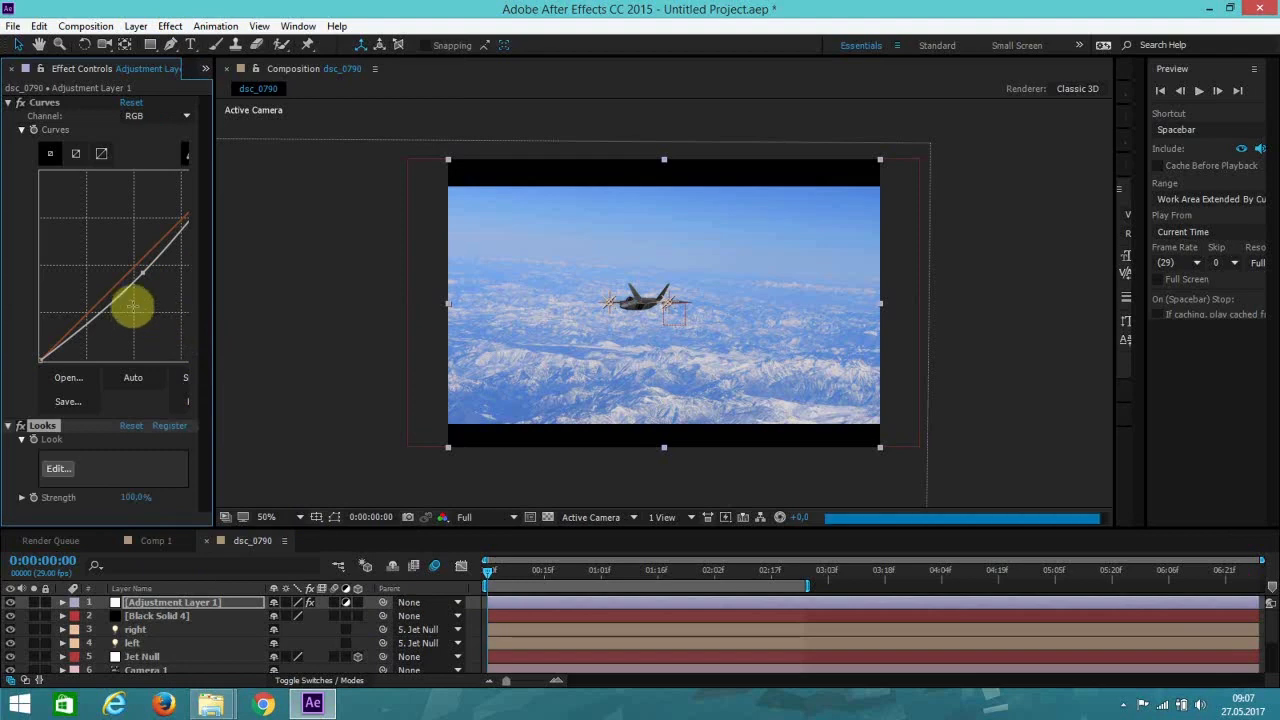
click(64, 469)
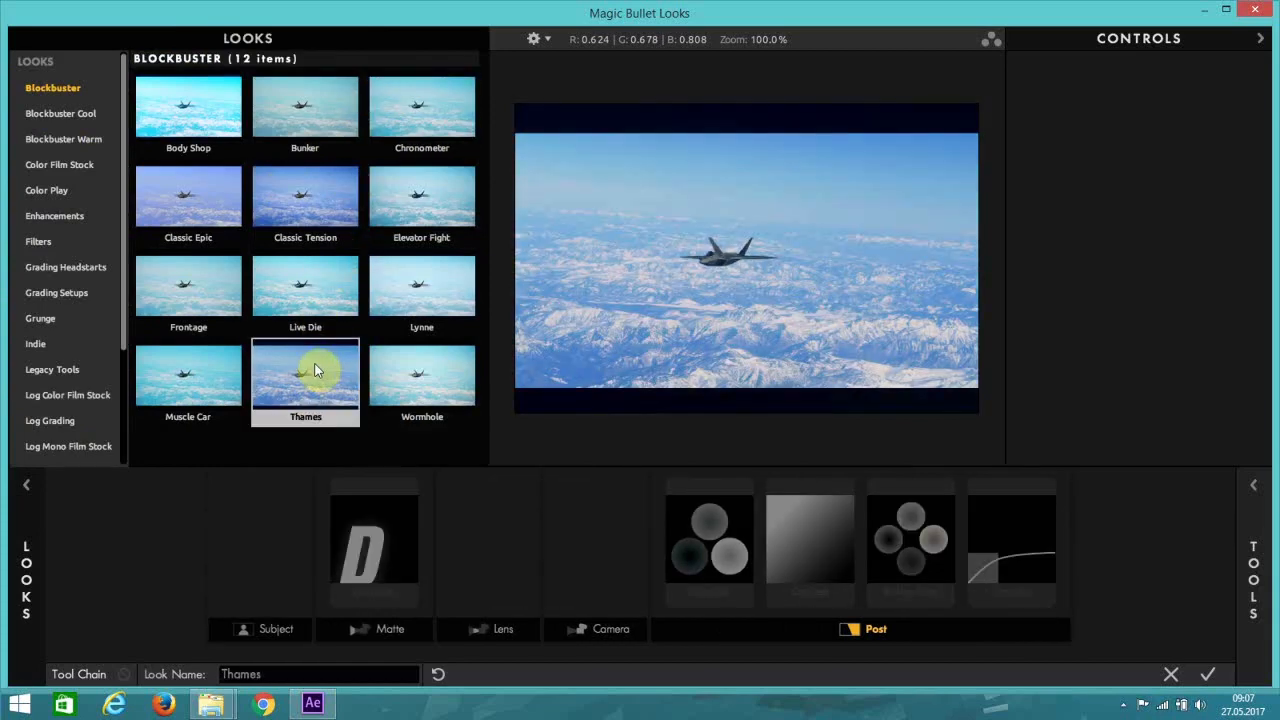
Step: Compare the Classic Epic and Classic Tension presets, then choose the Blockbuster look Thames, inspect its Colorista tool and accept it
click(220, 197)
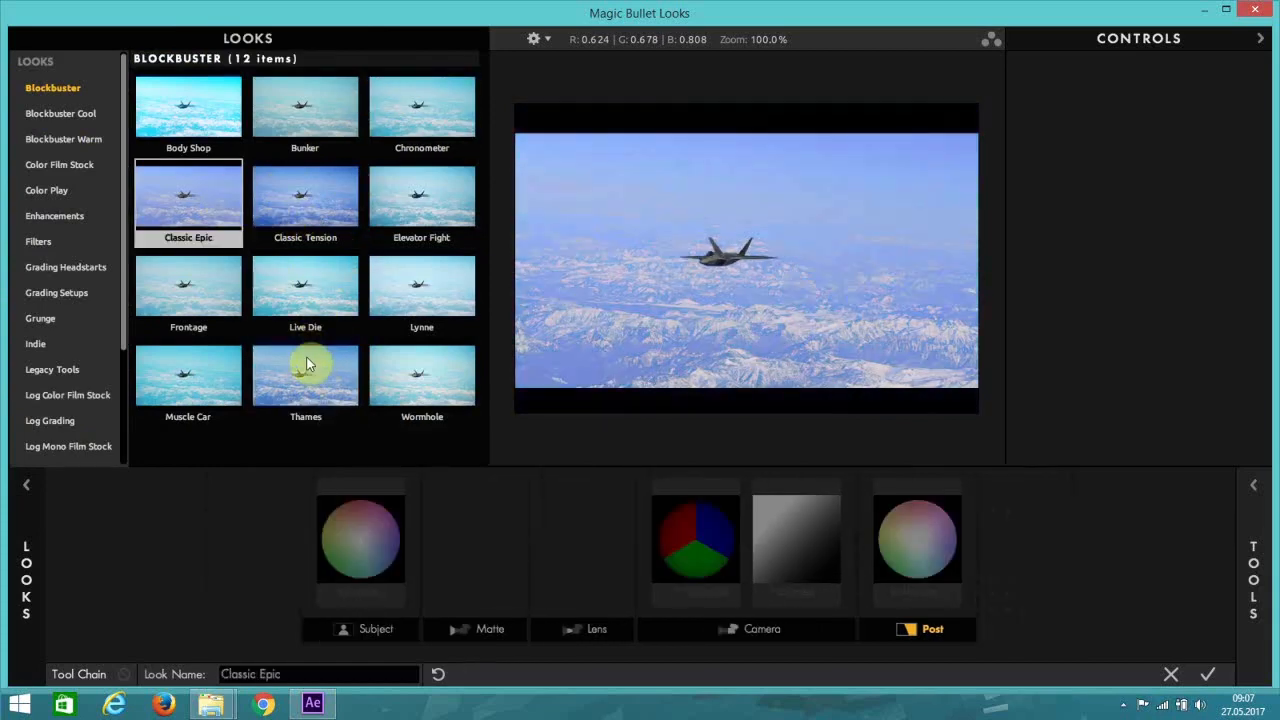
click(298, 193)
click(293, 347)
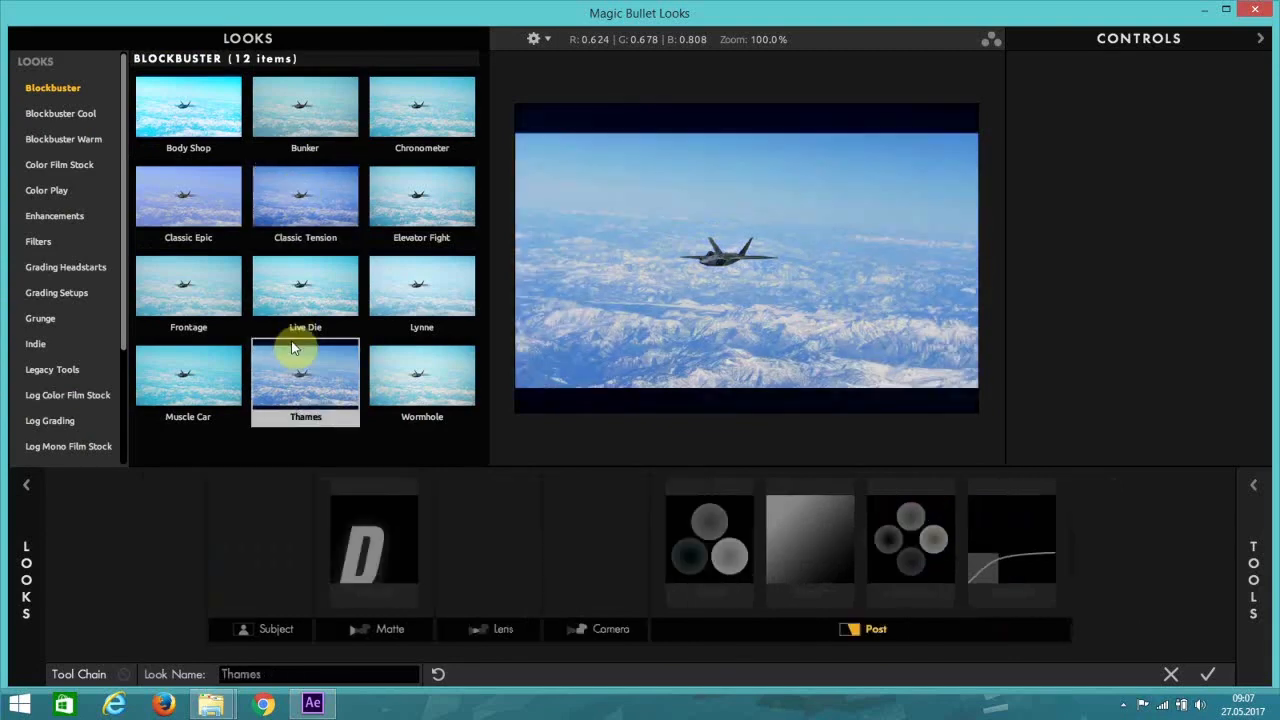
click(709, 540)
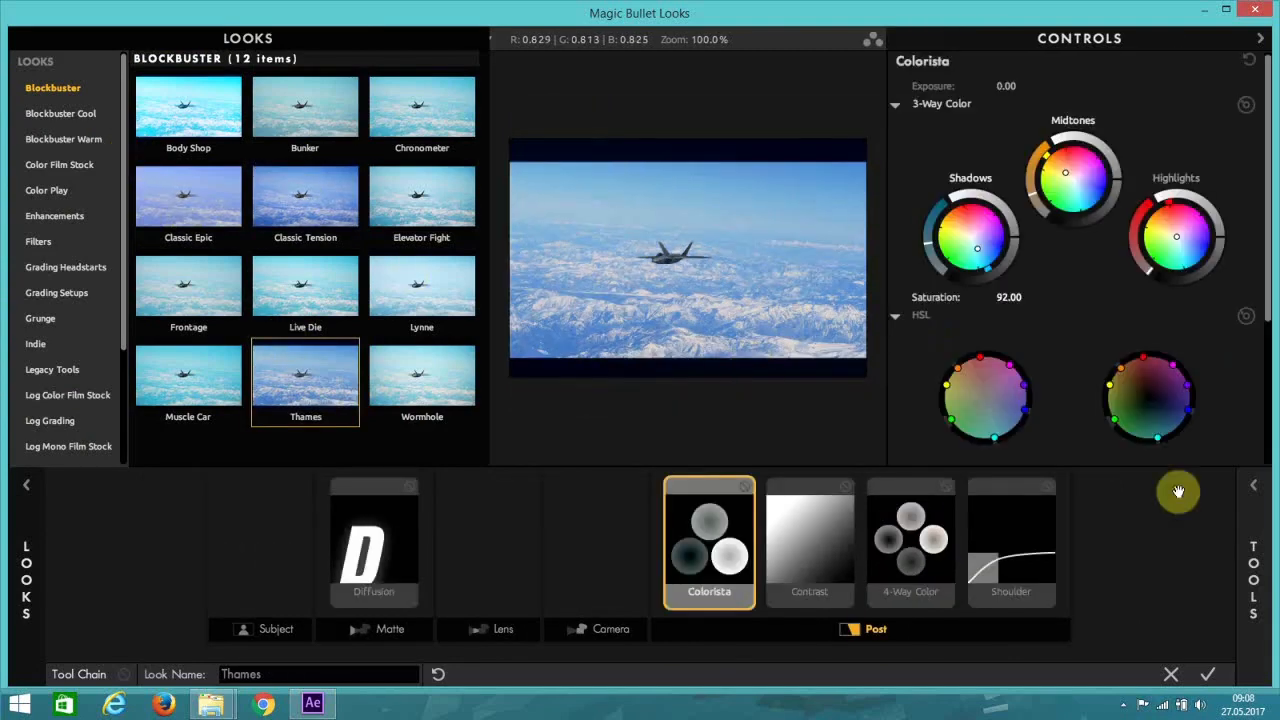
click(1203, 668)
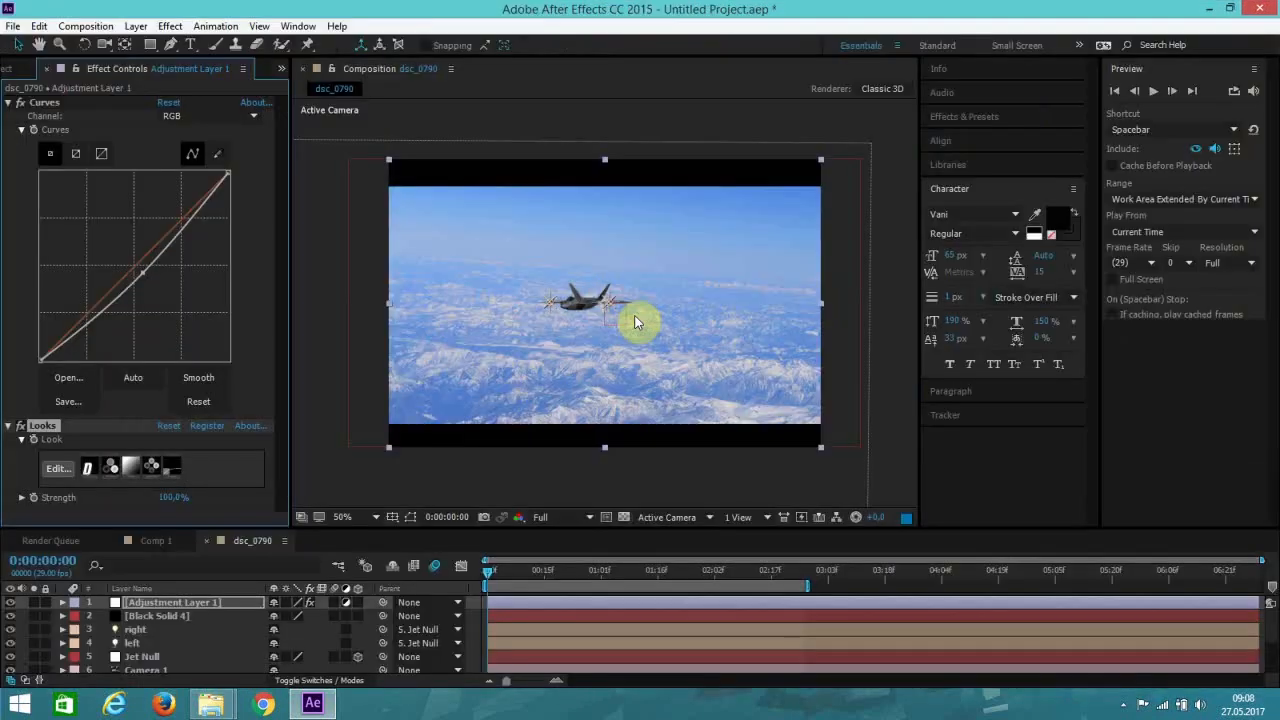
Step: Narrow the effect settings area and move the adjustment layer below Black Solid 4 so the letterbox bars stay ungraded
drag(291, 278, 121, 258)
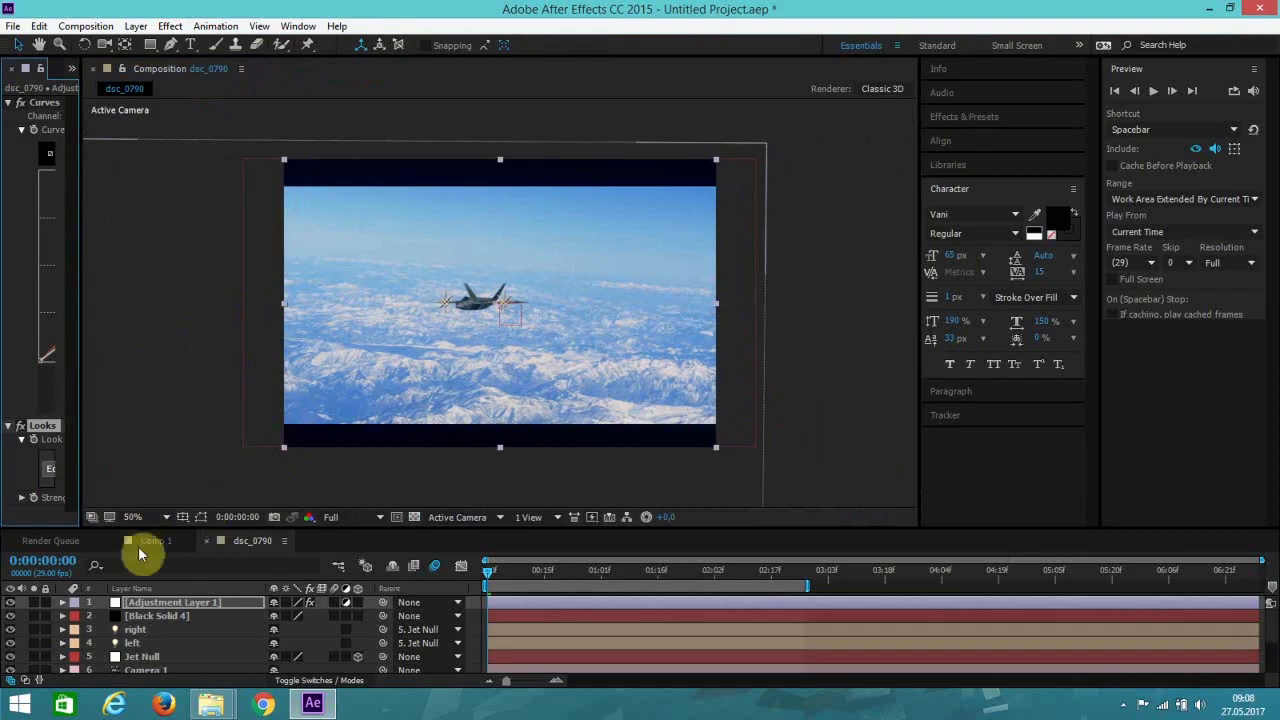
drag(143, 604, 149, 628)
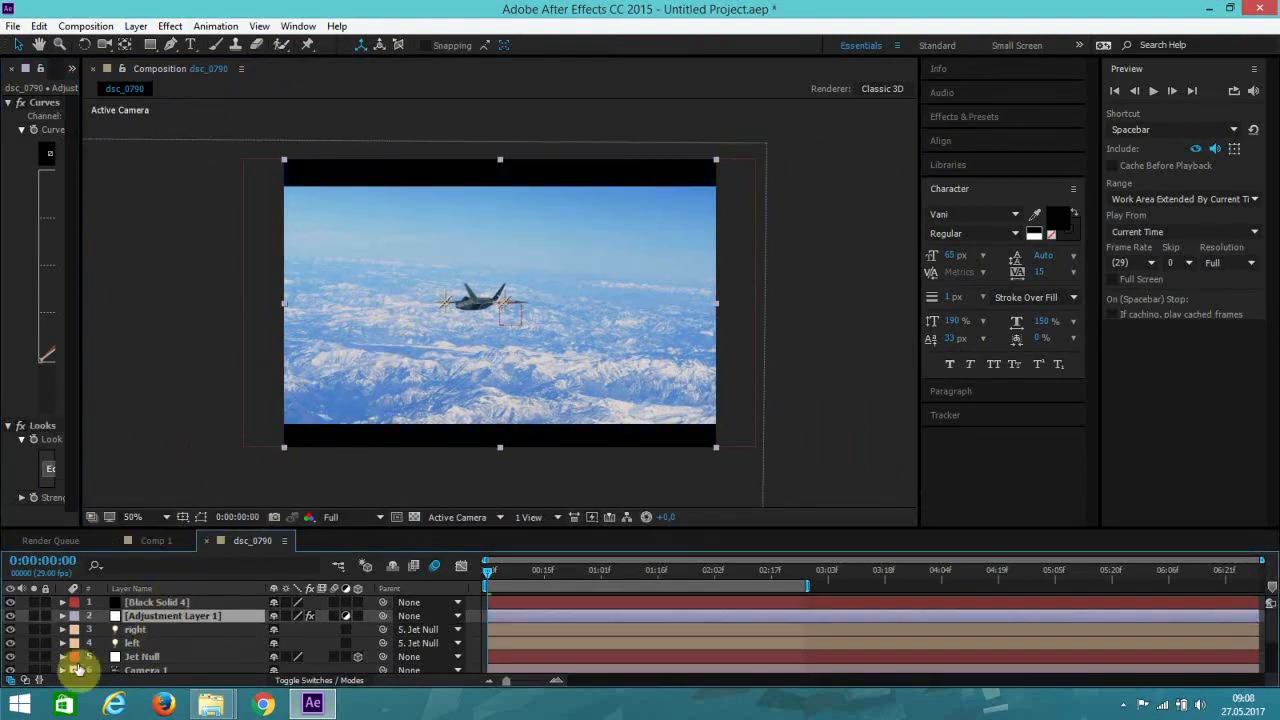
Step: Enlarge the timeline to show all layers, select the E3D layer and widen the effect settings area
key(period)
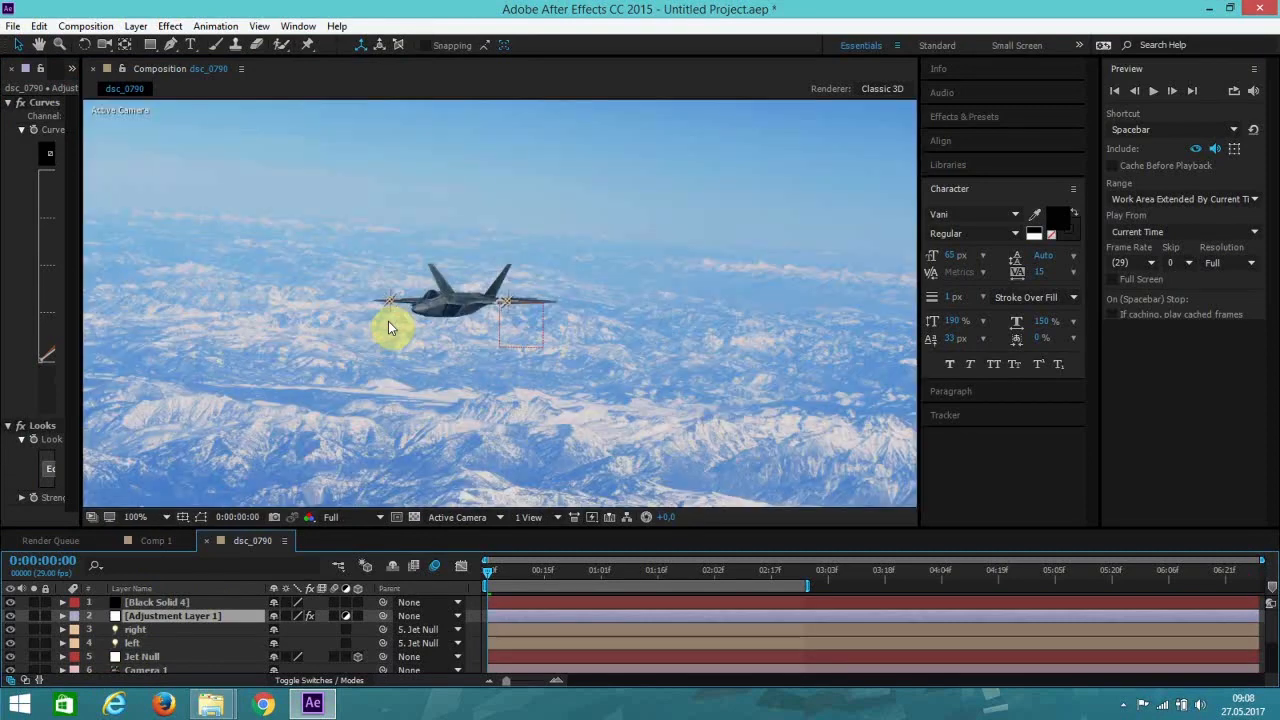
key(comma)
drag(320, 528, 352, 387)
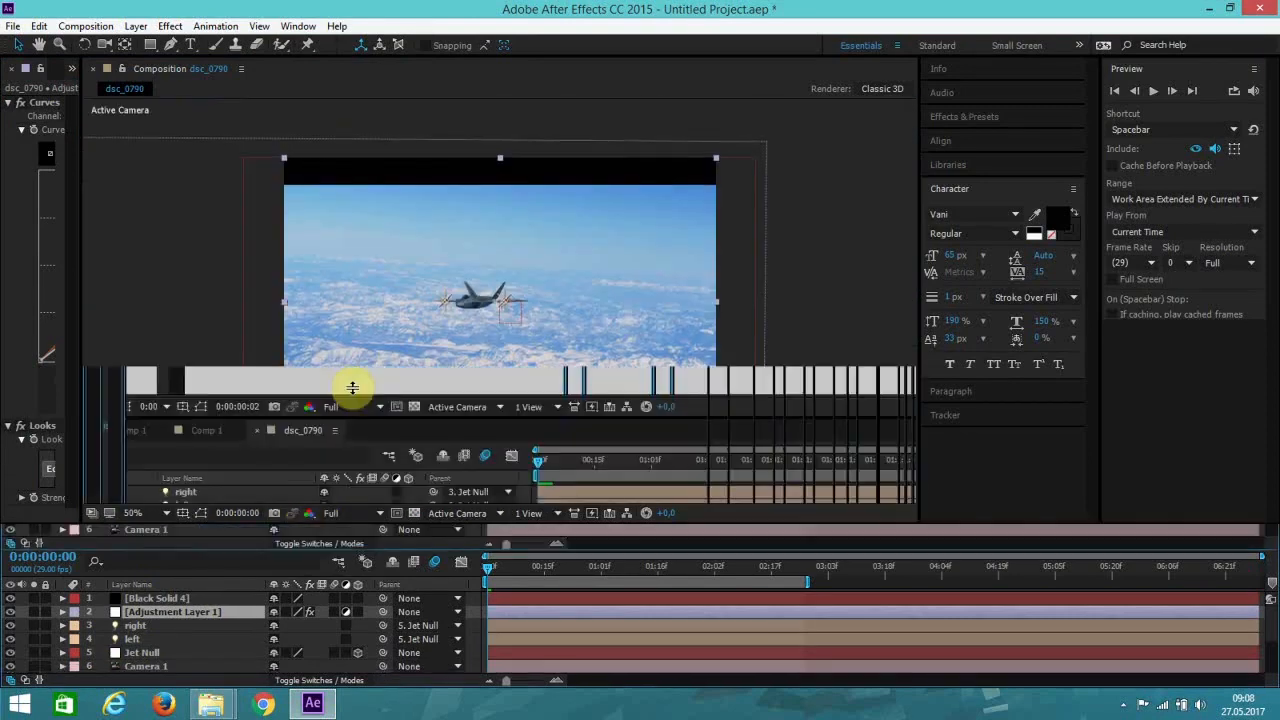
click(149, 543)
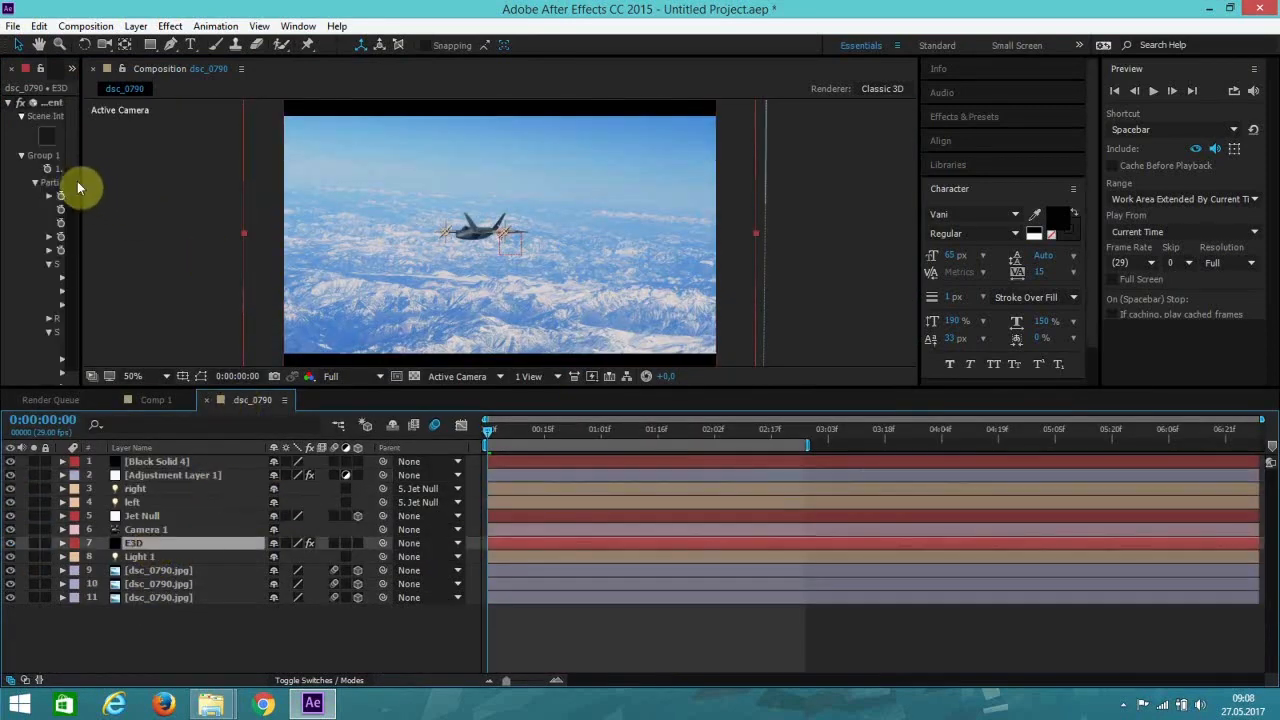
key(period)
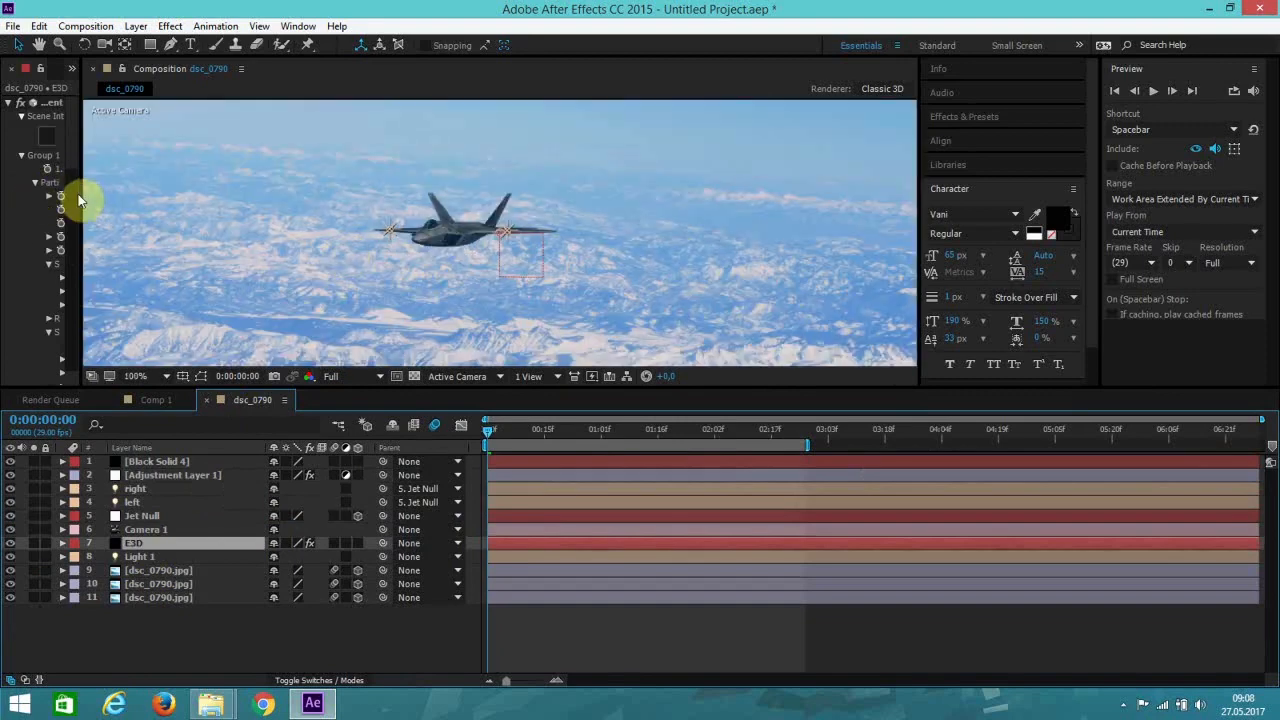
drag(82, 193, 385, 264)
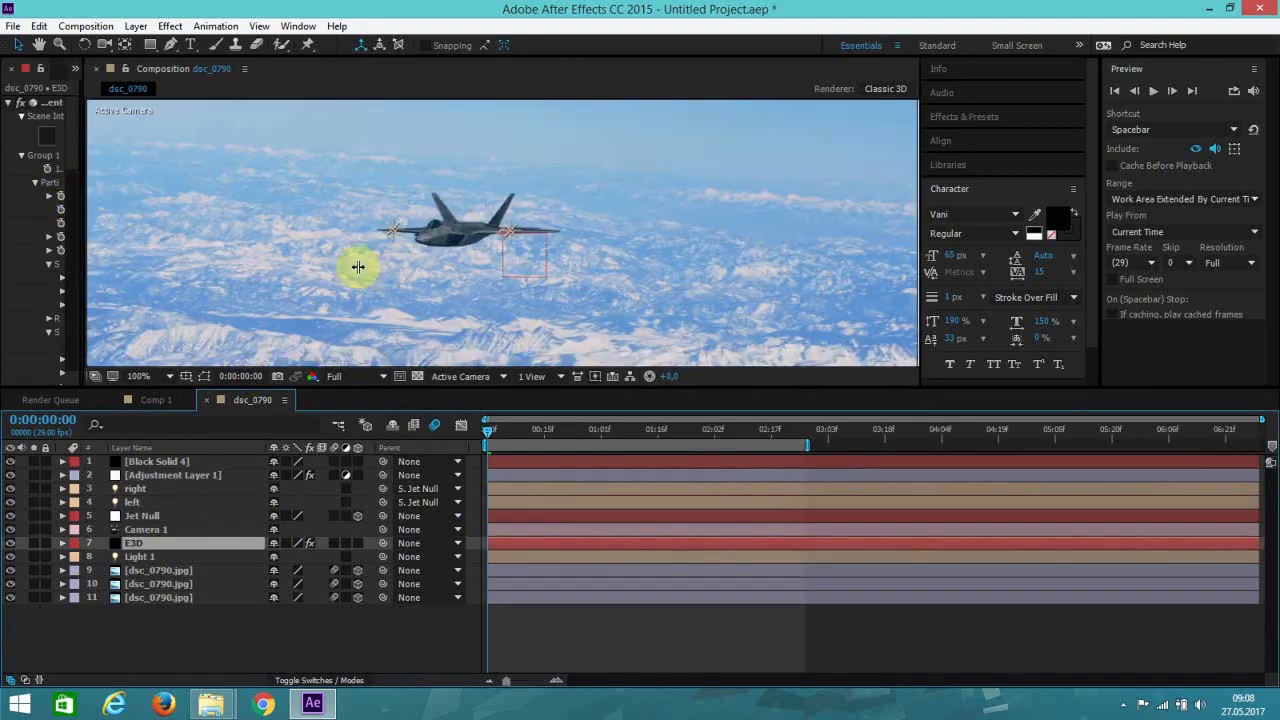
Step: In the Element effect's render settings, set Add Lighting to Dramatic, checking at 0:00:01:16, and set its Brightness Multiplier to 118%
scroll(180, 303, down, 6)
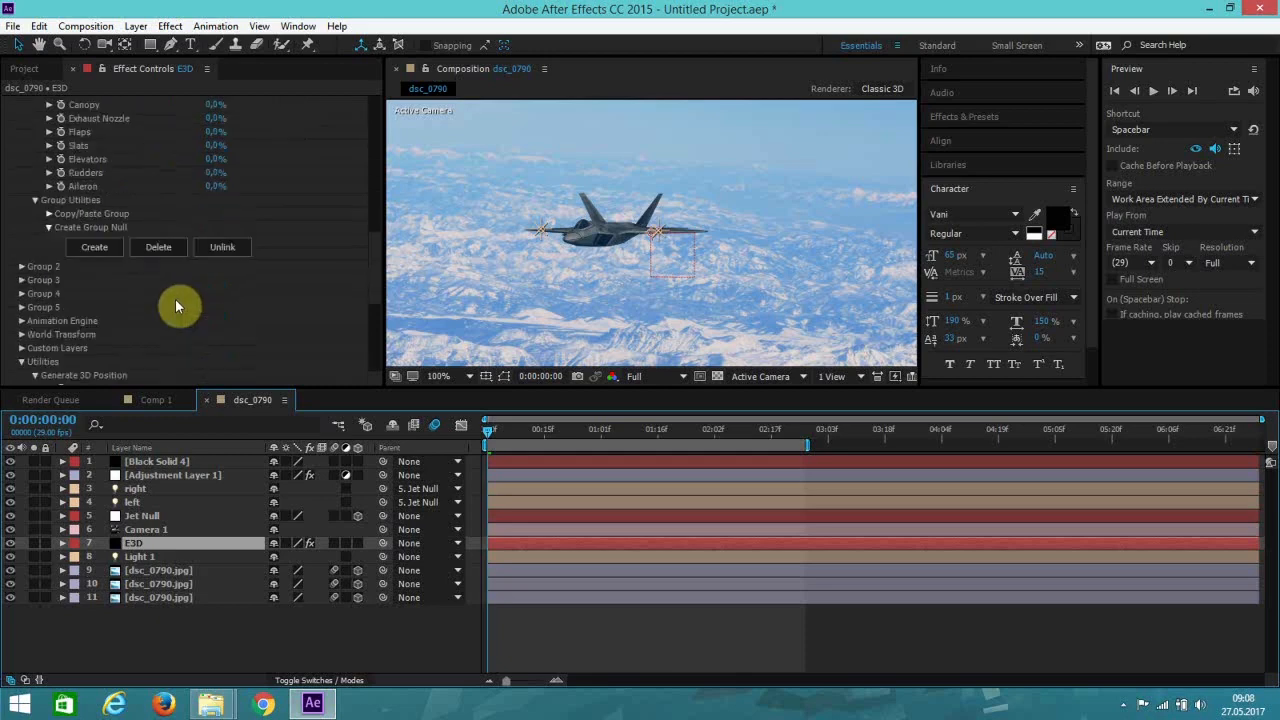
scroll(175, 300, up, 3)
scroll(120, 335, down, 15)
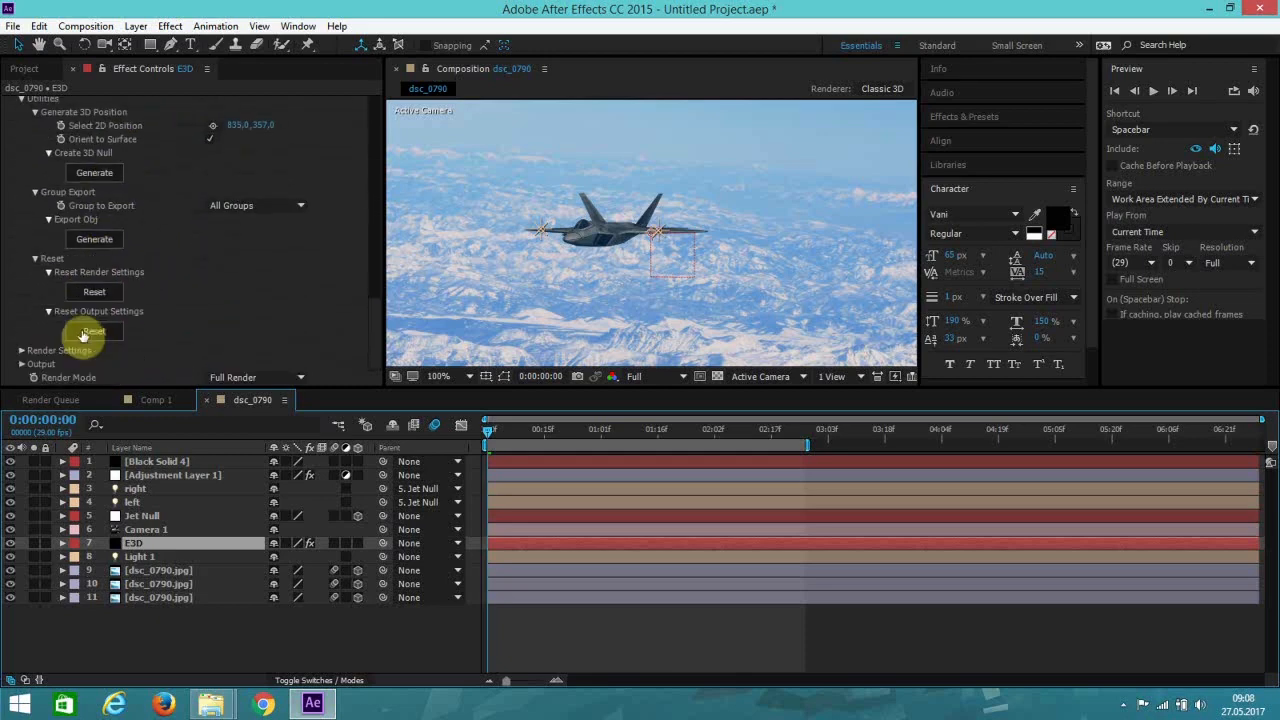
click(34, 352)
scroll(40, 349, down, 9)
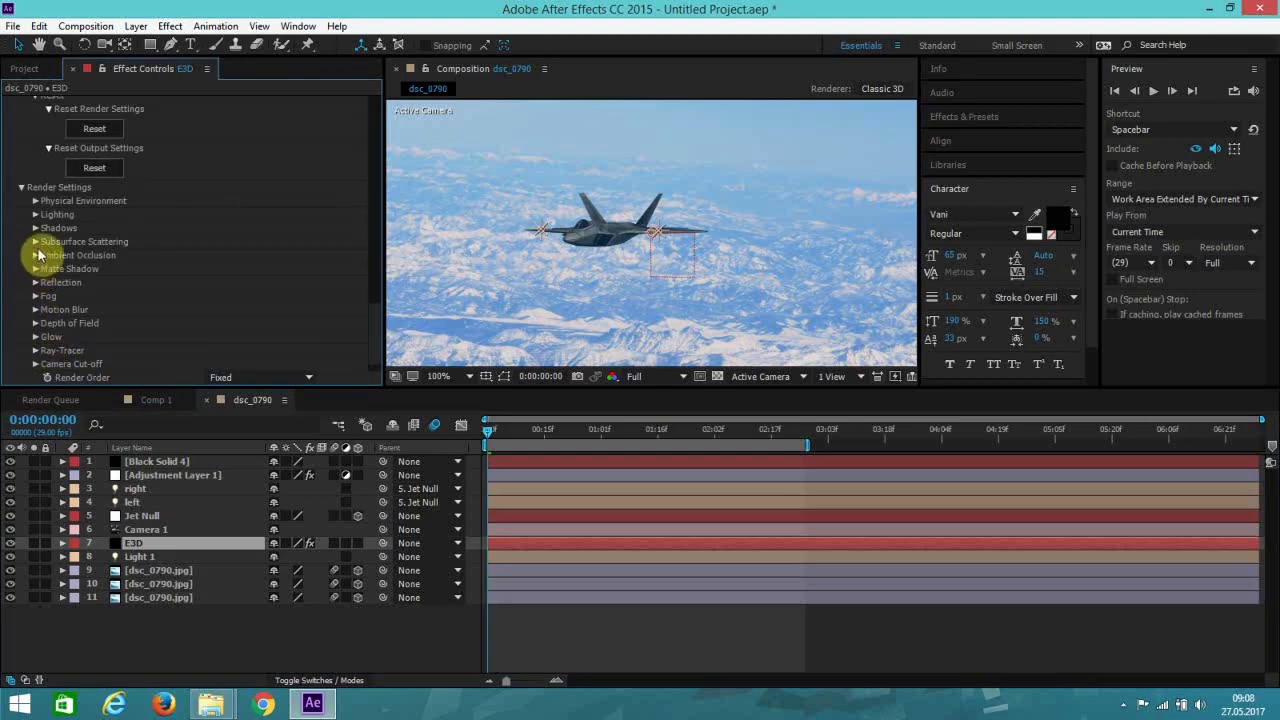
click(36, 214)
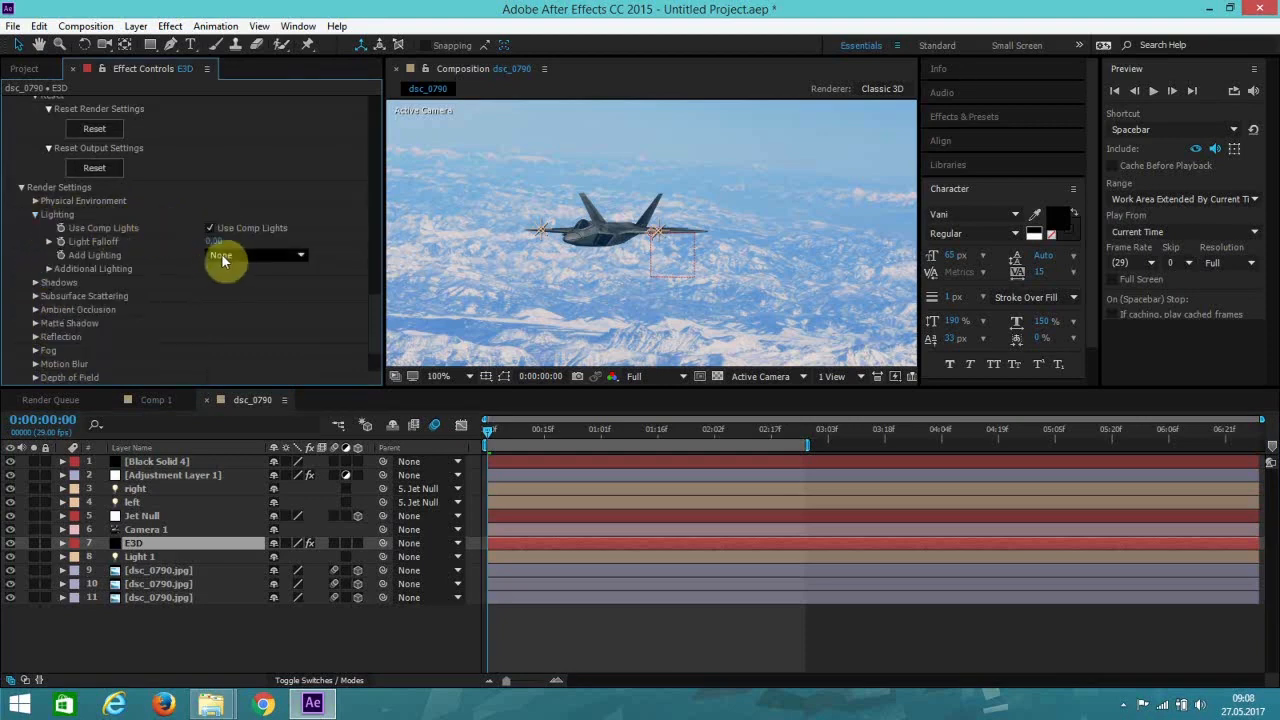
click(222, 256)
click(657, 433)
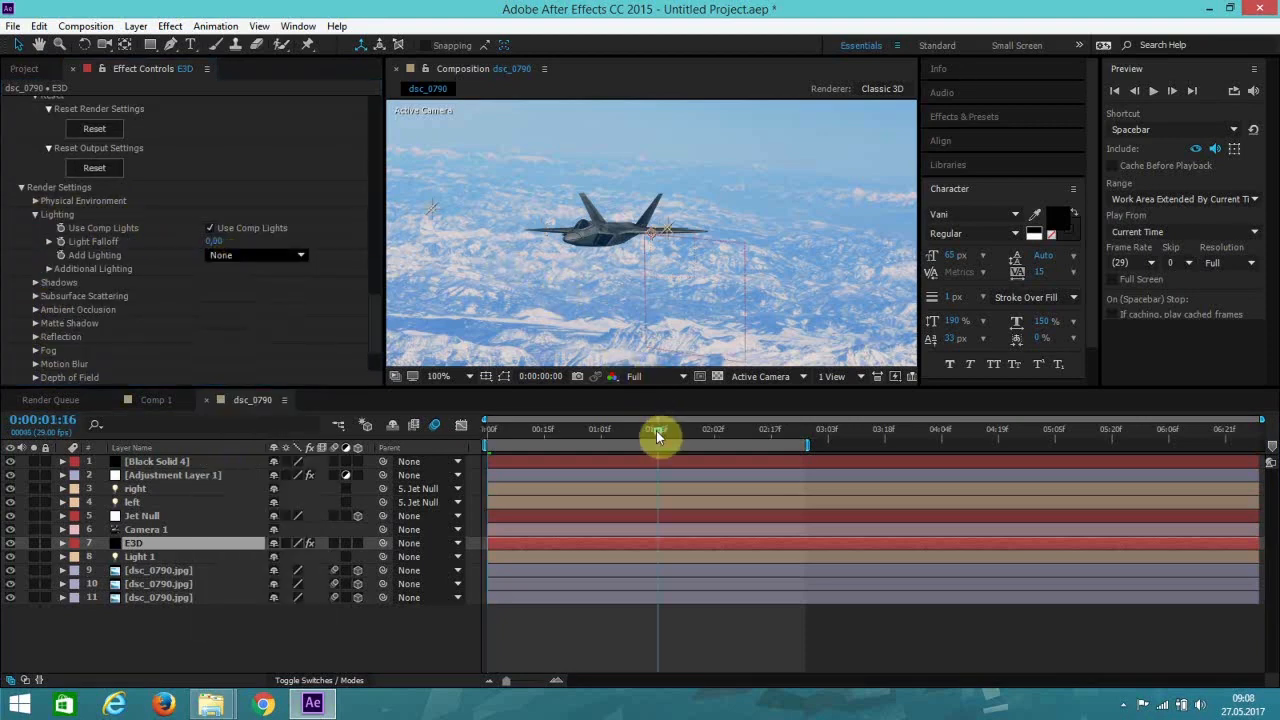
scroll(604, 321, down, 1)
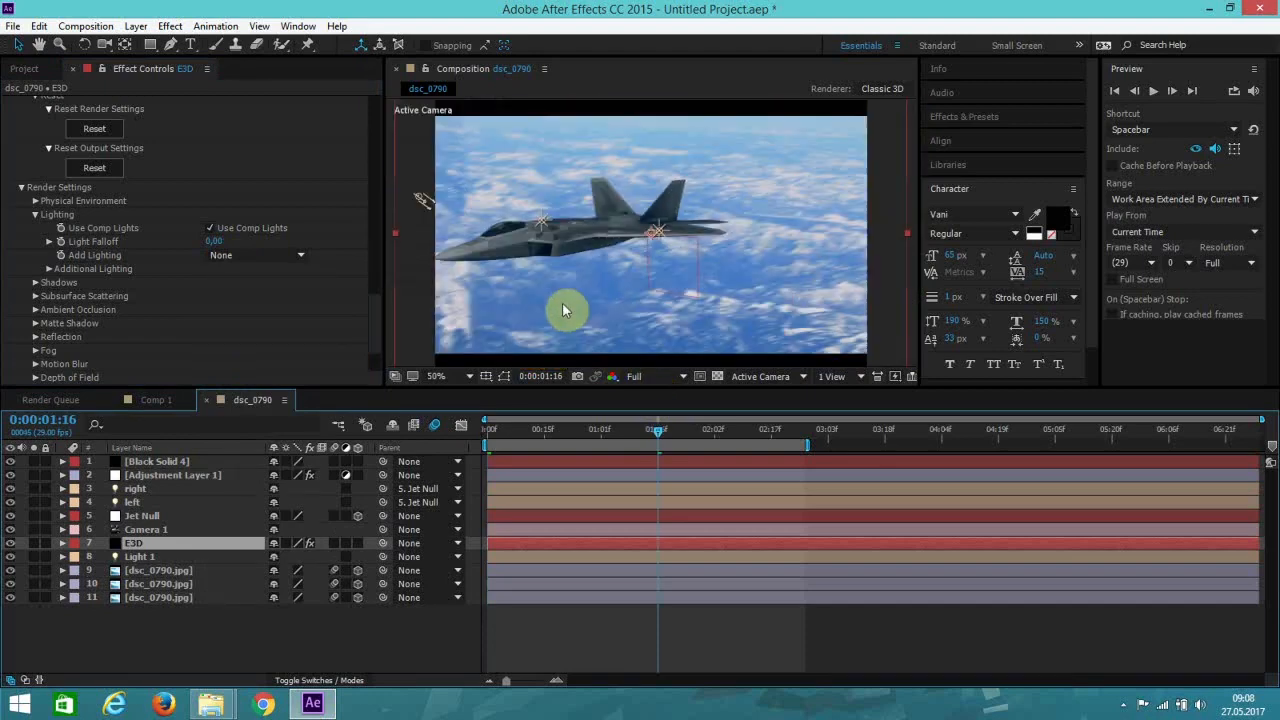
click(263, 255)
click(257, 425)
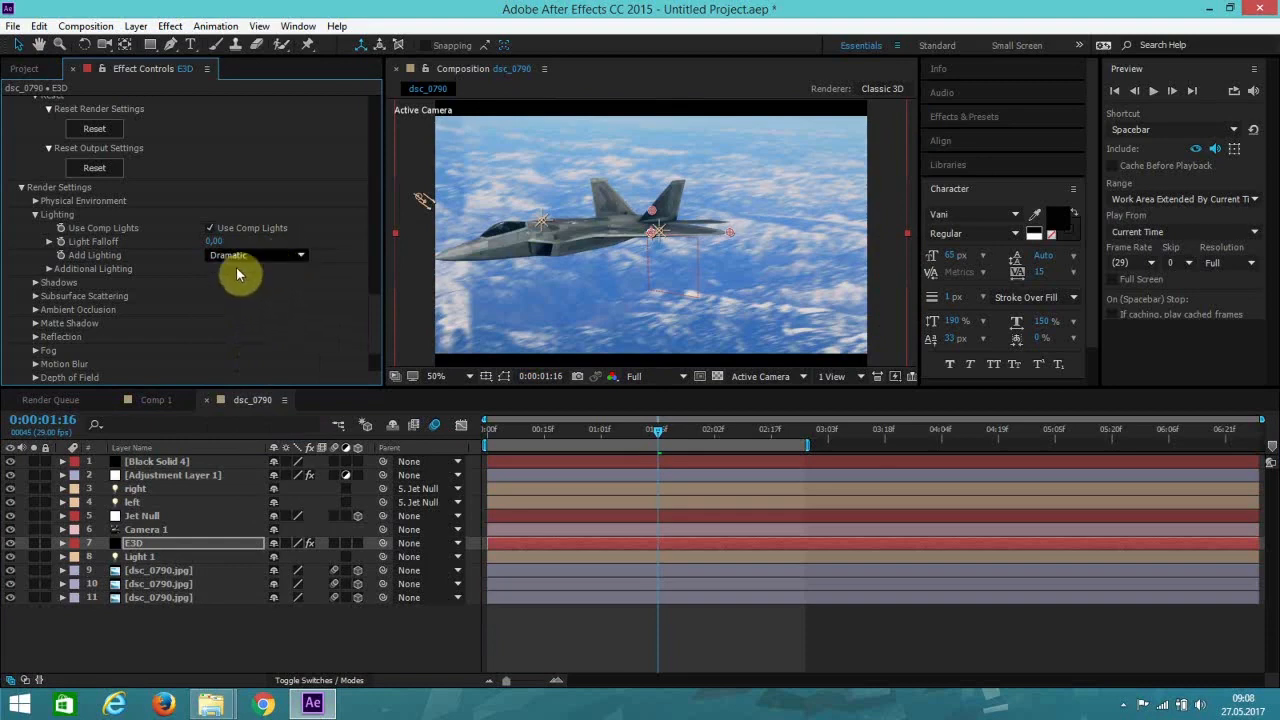
click(48, 268)
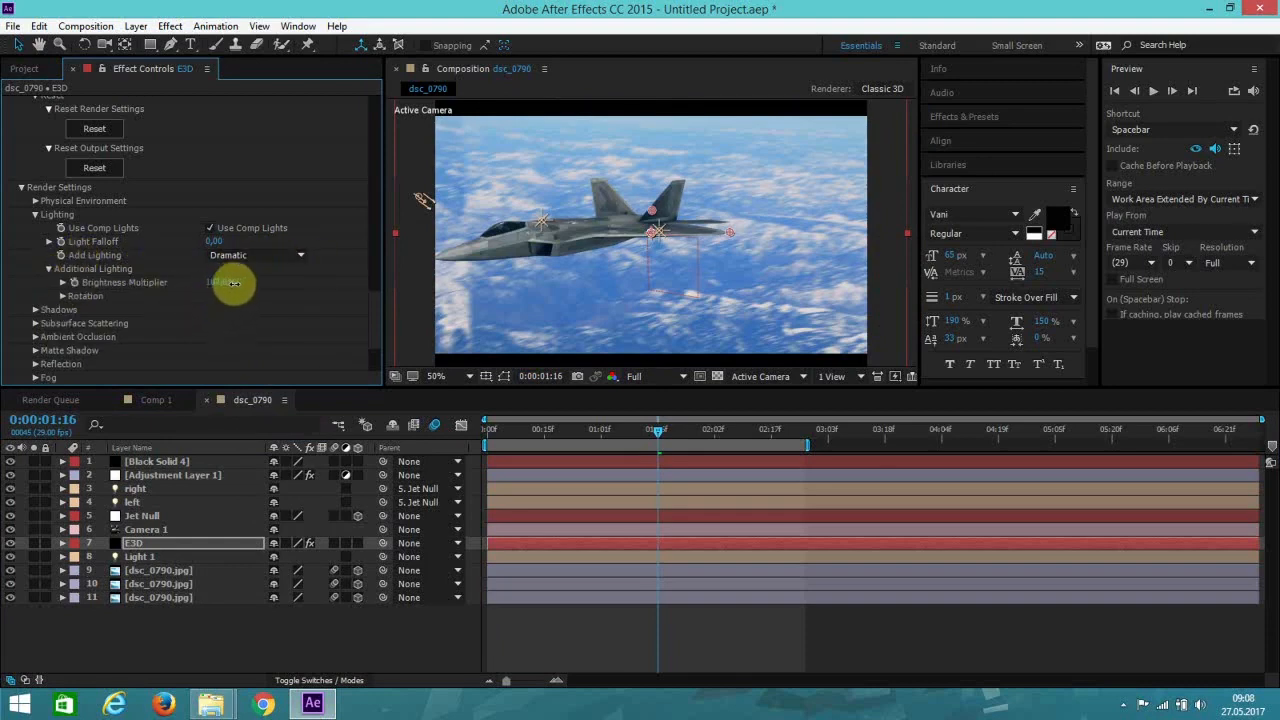
drag(240, 284, 240, 284)
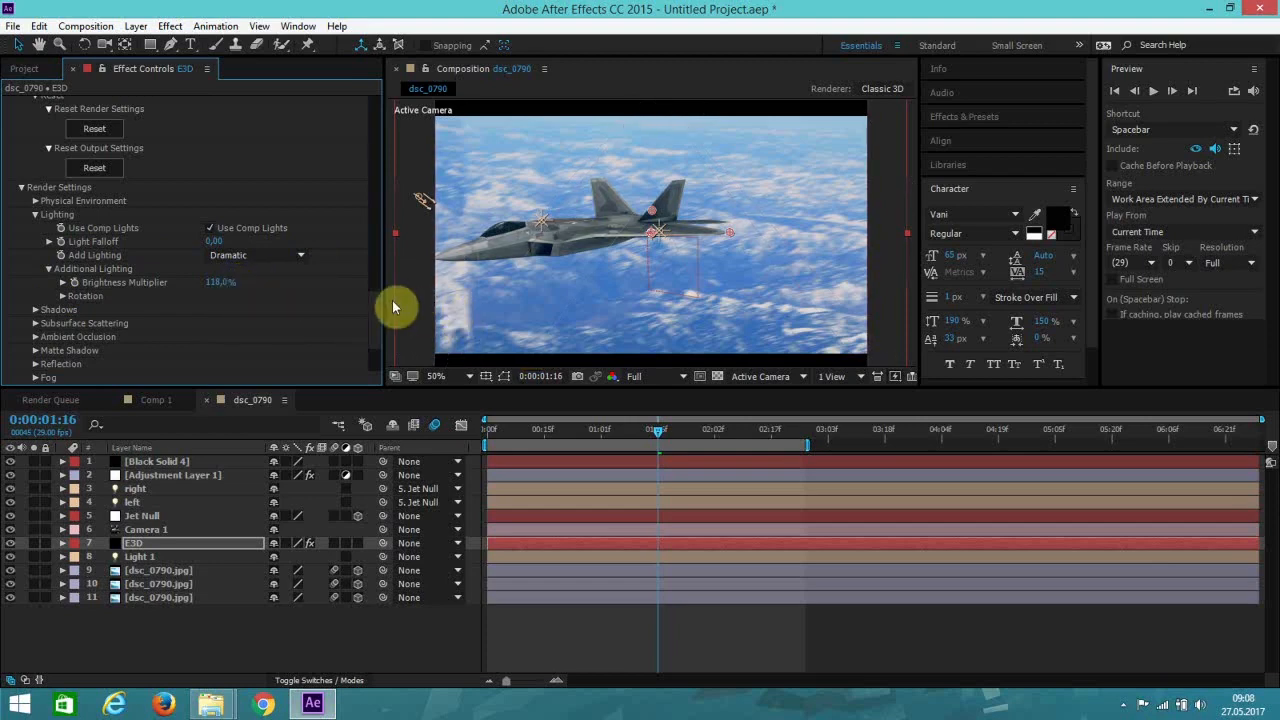
Step: Enlarge the composition view, fit it up to 100% and preview the jet animation from the first frame
drag(384, 289, 66, 305)
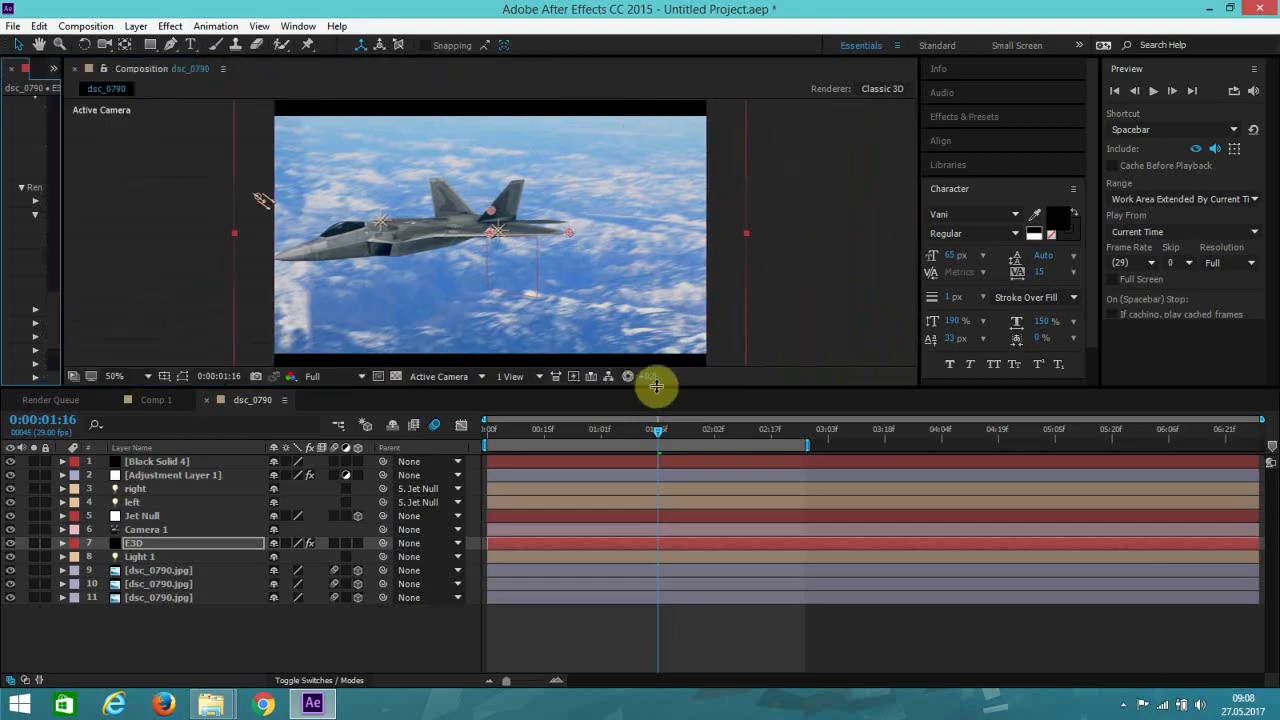
drag(686, 387, 794, 591)
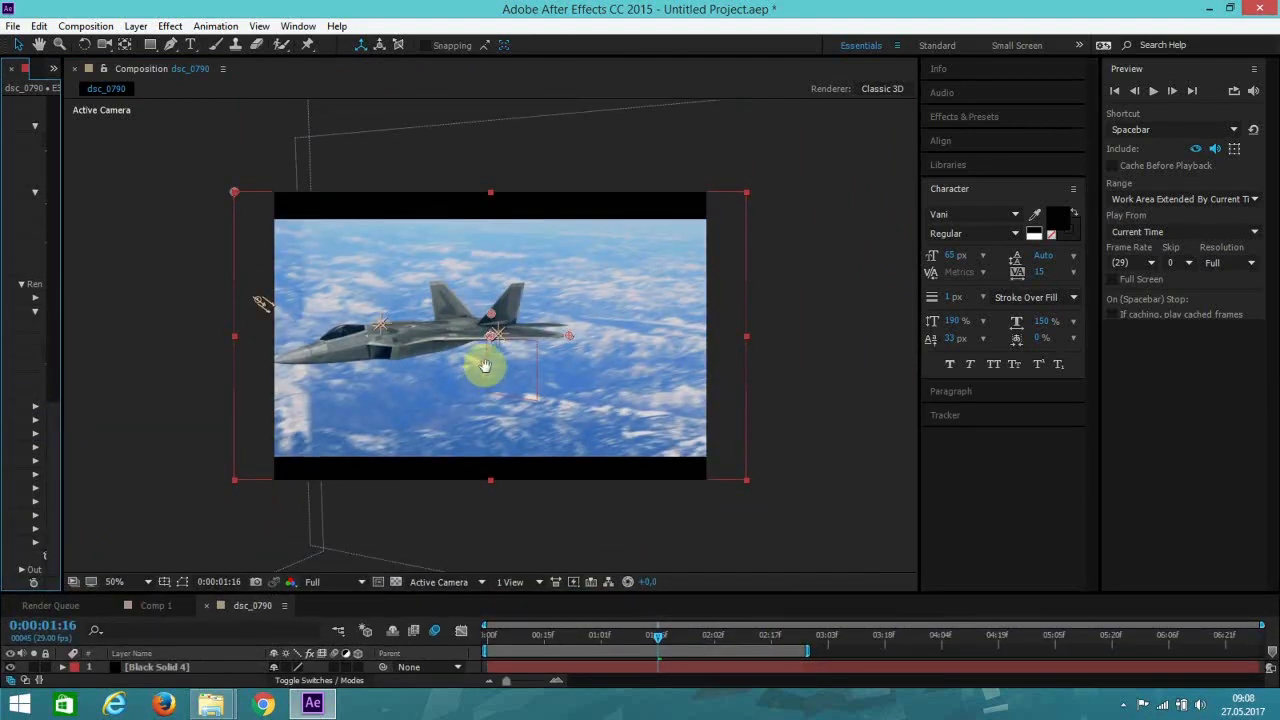
scroll(483, 361, down, 2)
drag(483, 361, 534, 368)
scroll(535, 371, up, 2)
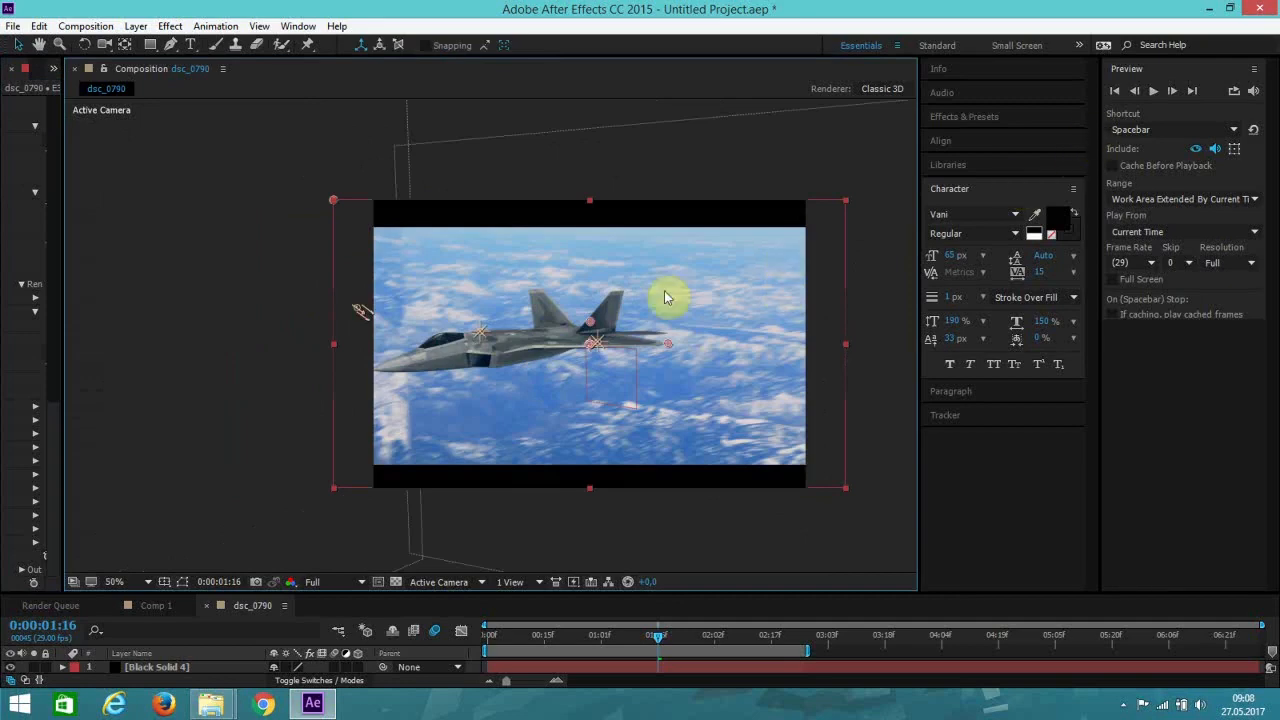
click(136, 582)
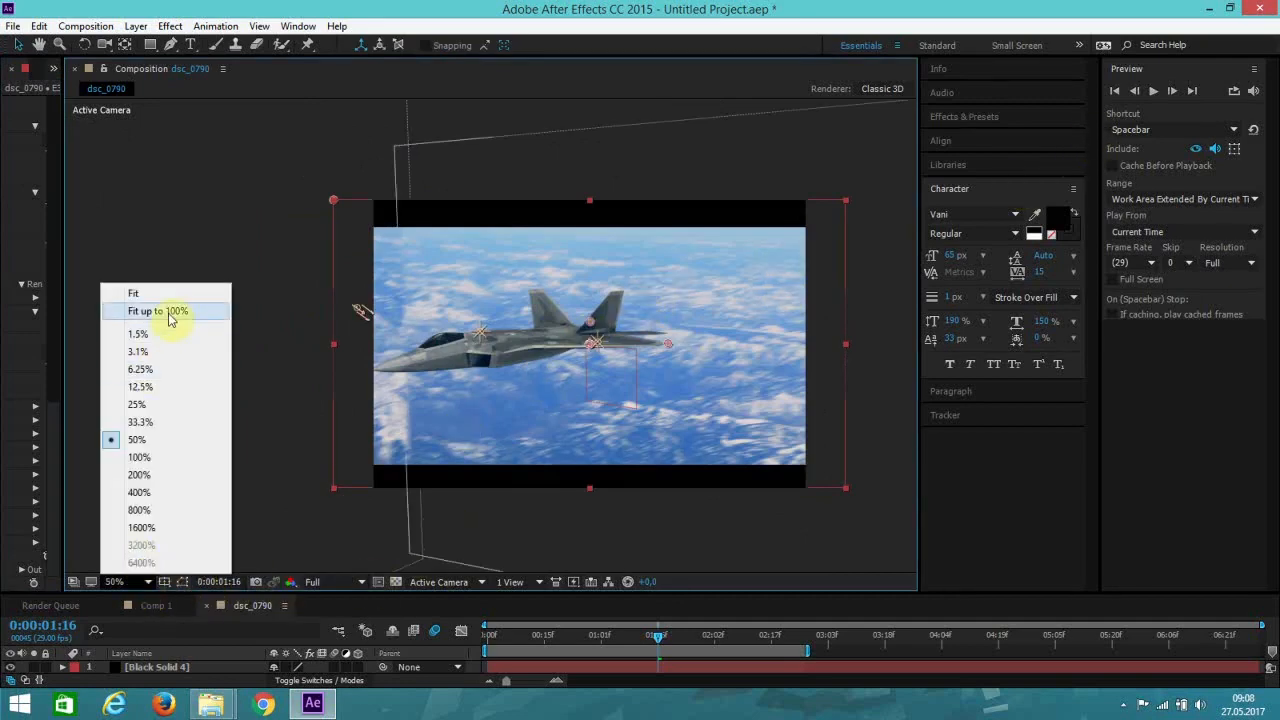
click(157, 311)
click(1116, 91)
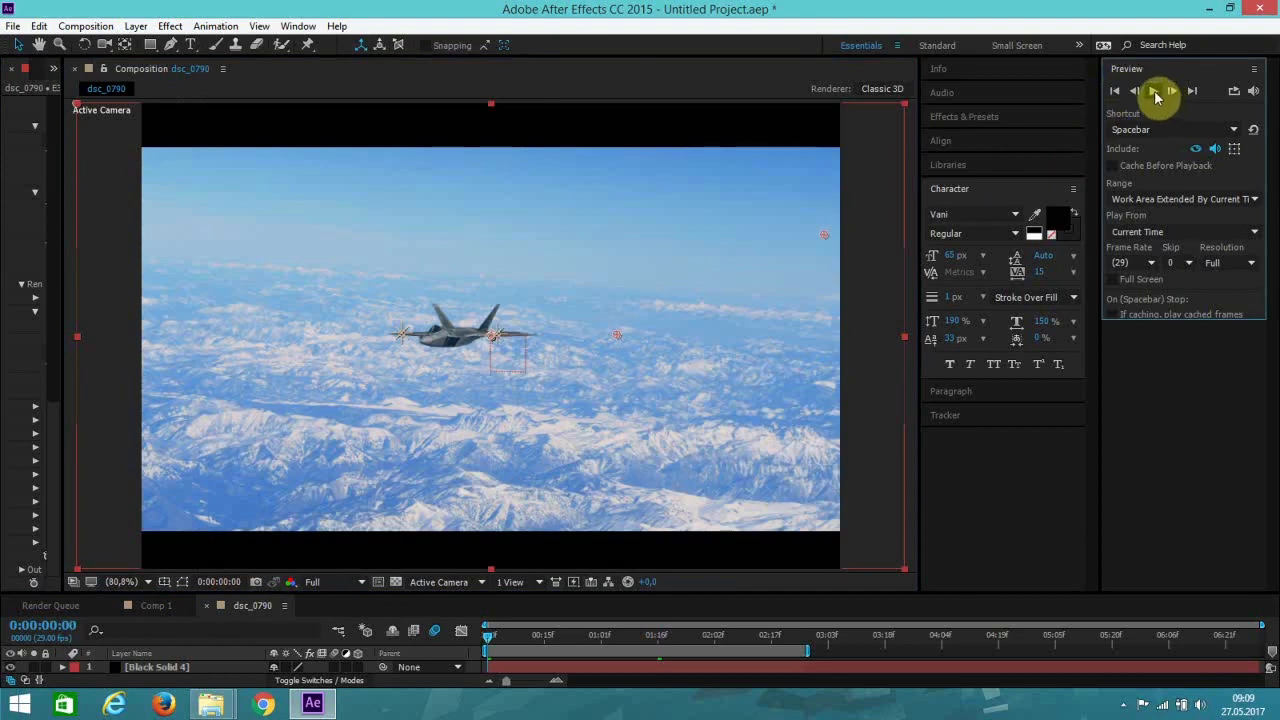
click(1155, 92)
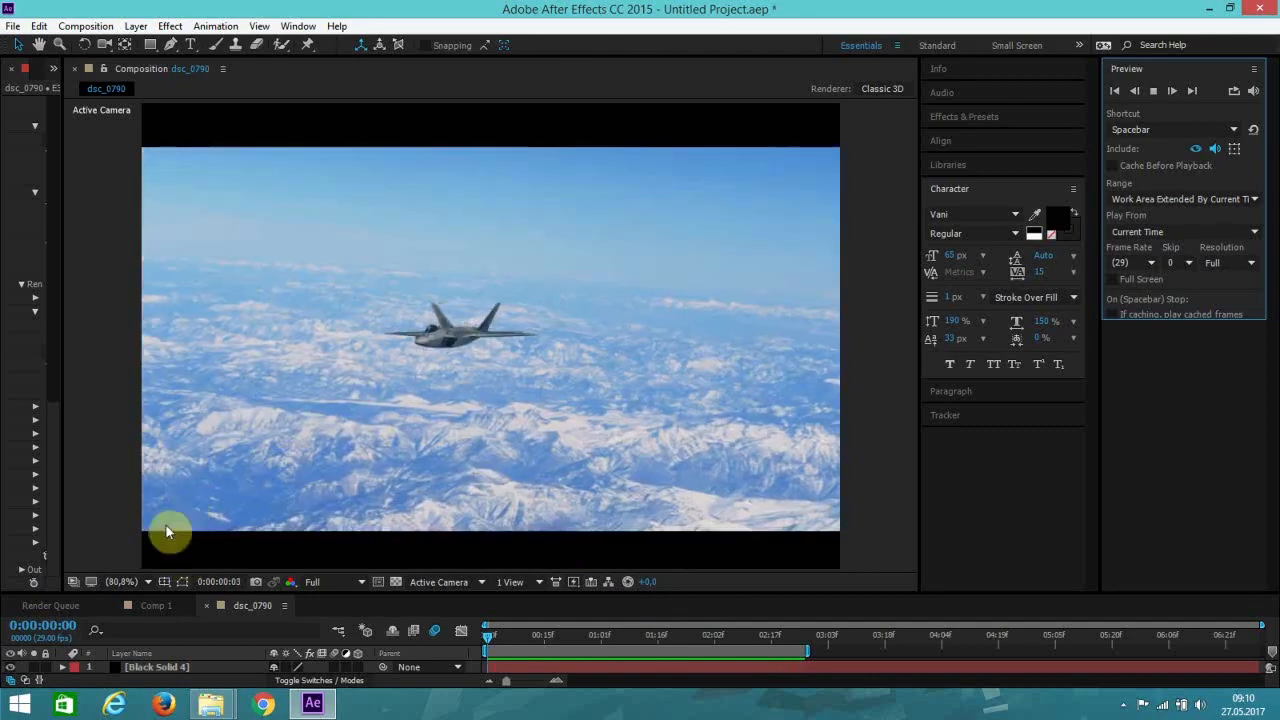
Step: Widen the effect settings again, enable Glow in the Element render settings and stop the preview
drag(151, 377, 240, 378)
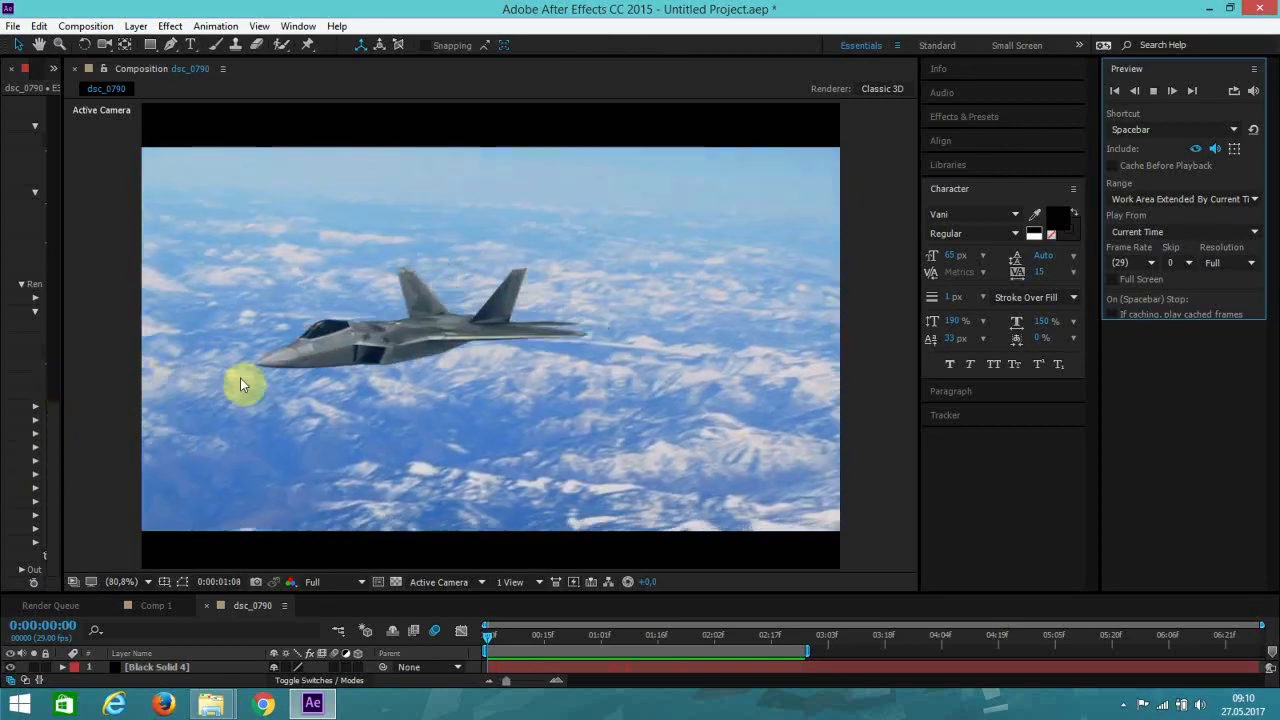
click(232, 421)
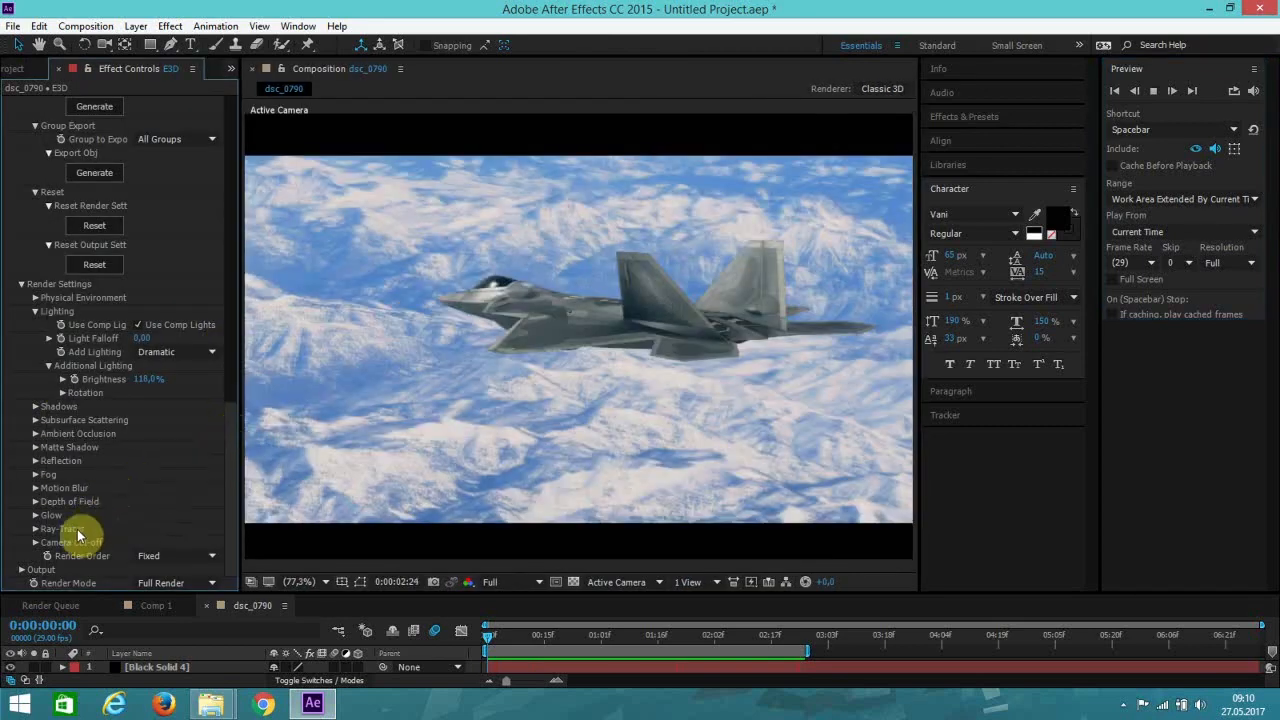
click(37, 517)
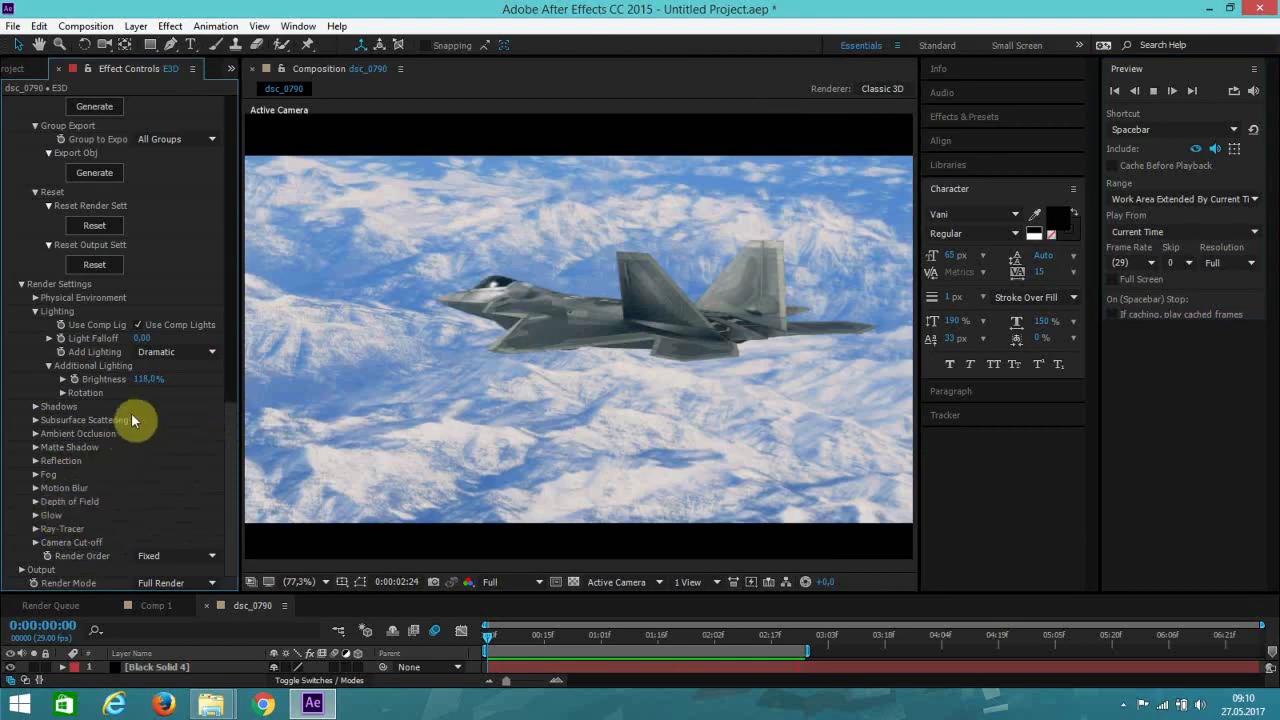
scroll(134, 420, down, 3)
click(141, 381)
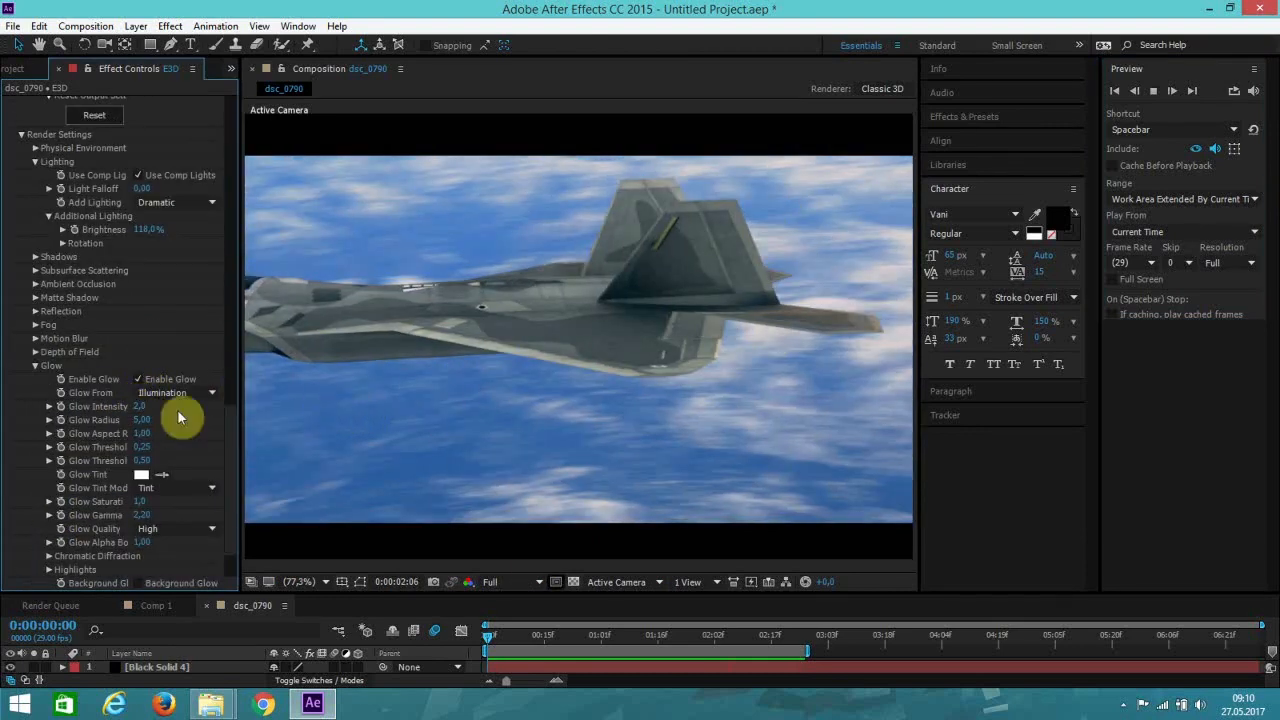
click(1155, 92)
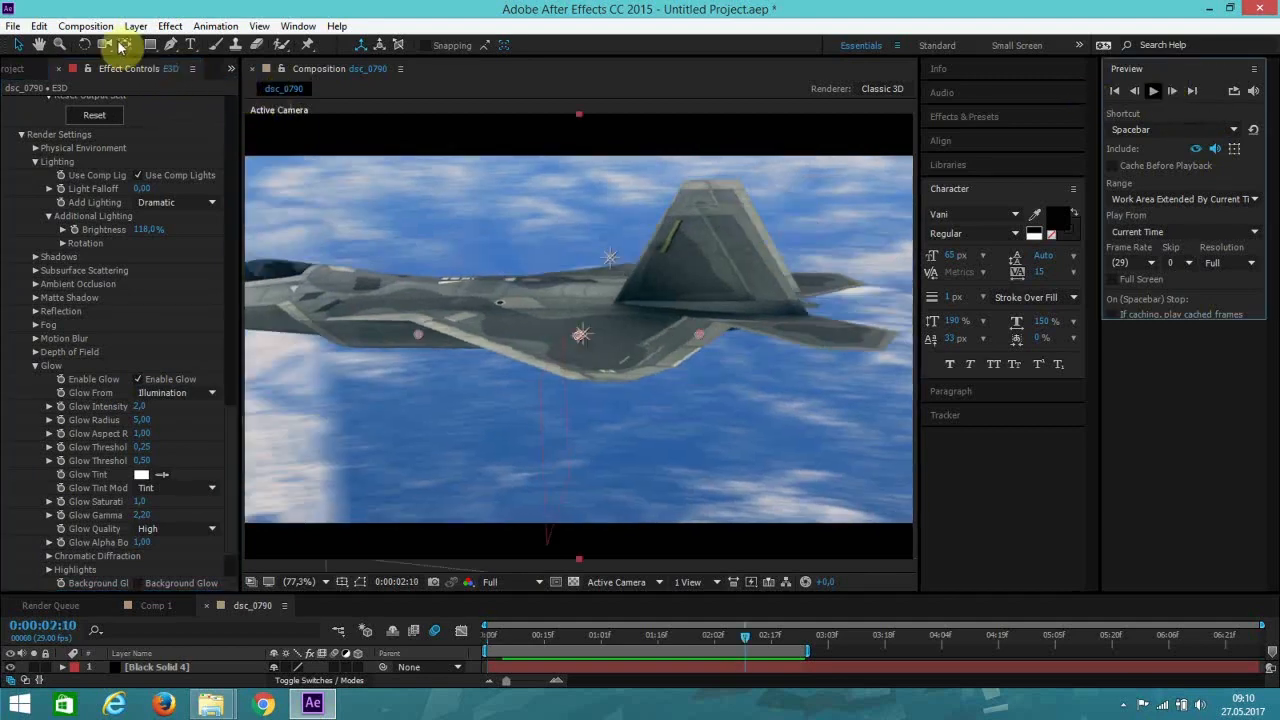
Step: Save the project under the name Jetflyby in the Electric_FX folder
click(14, 26)
mouse_move(77, 193)
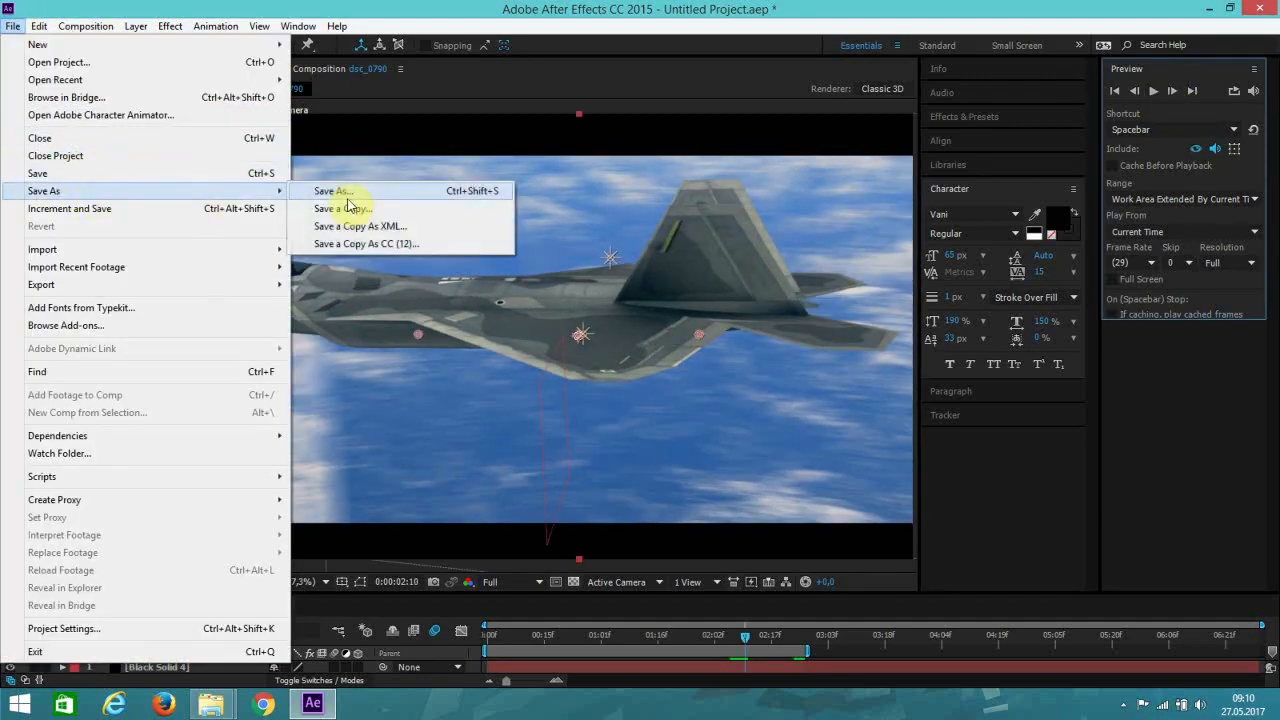
click(346, 194)
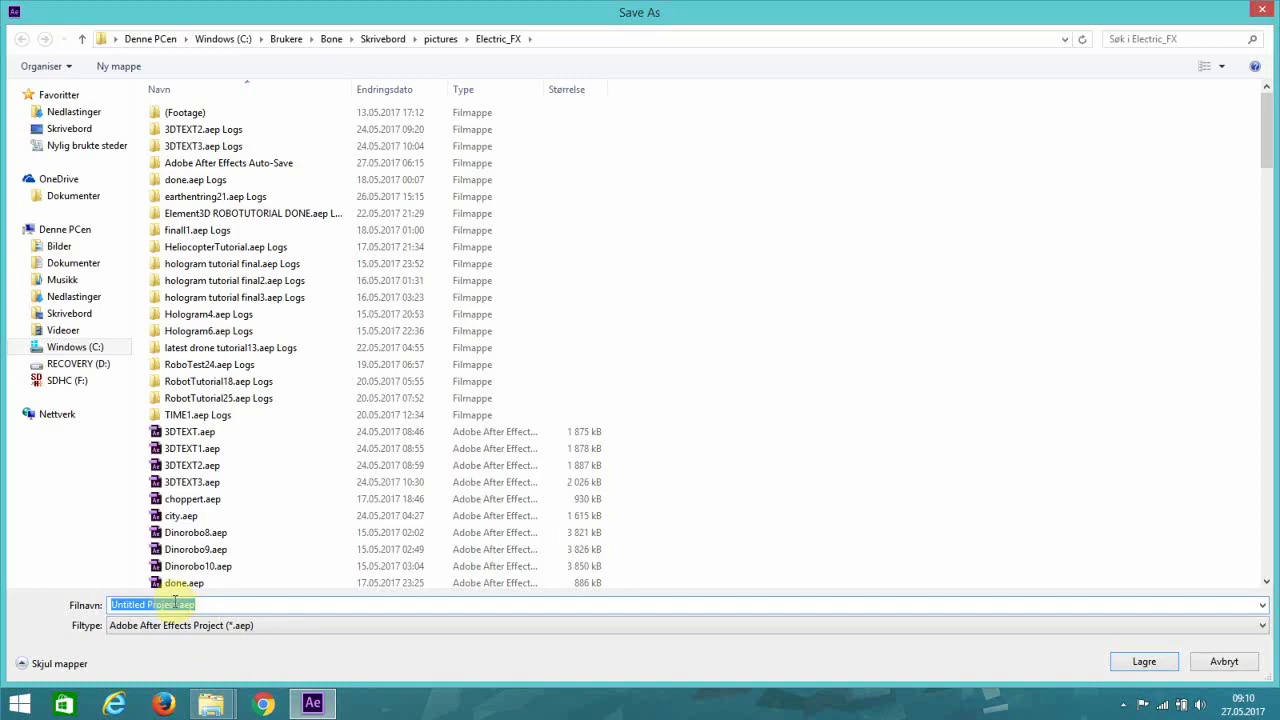
drag(175, 601, 97, 607)
key(BackSpace)
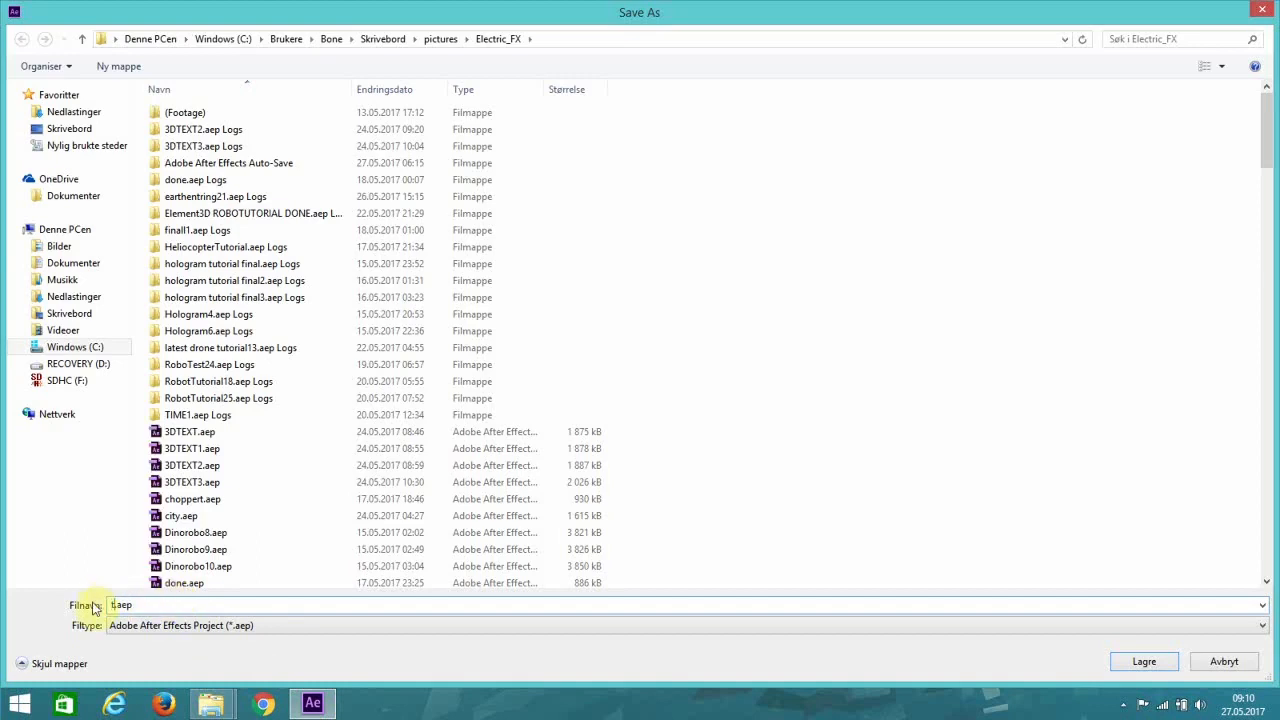
key(BackSpace)
text(Jetflyby)
key(Return)
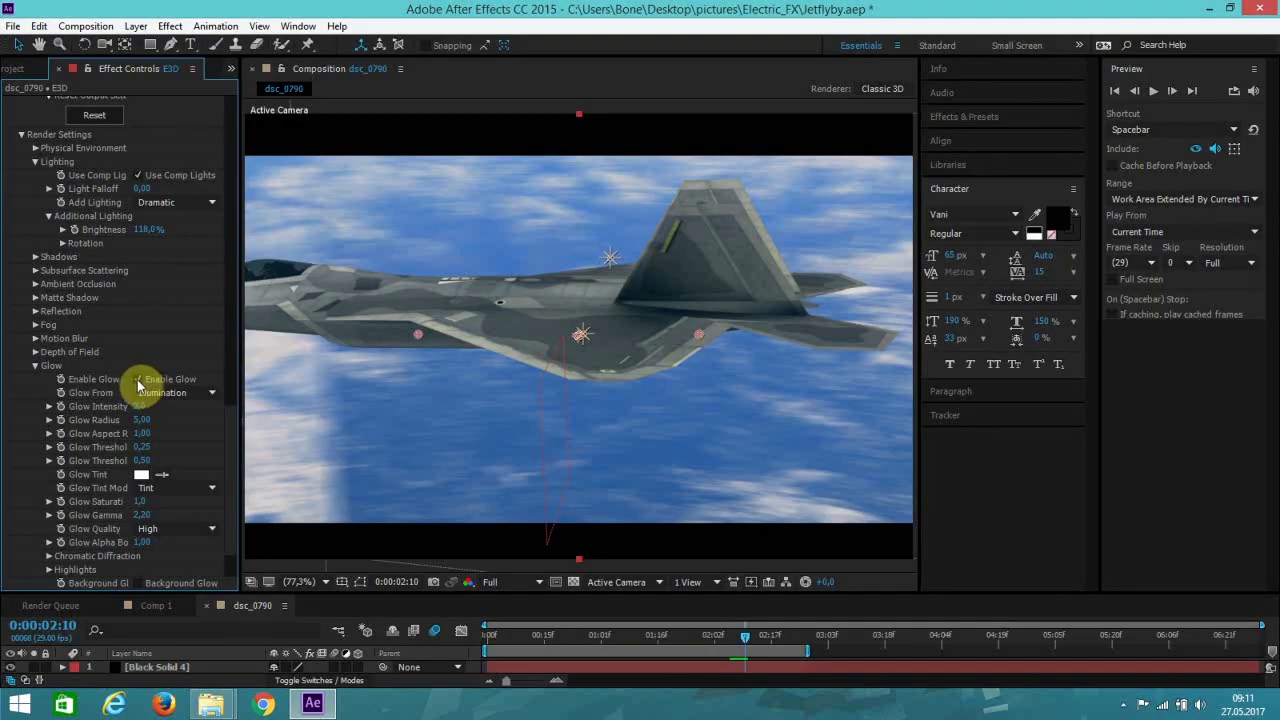
Step: Enlarge the composition view, preview the flyby from the first frame, and minimise the program to the desktop
click(1118, 91)
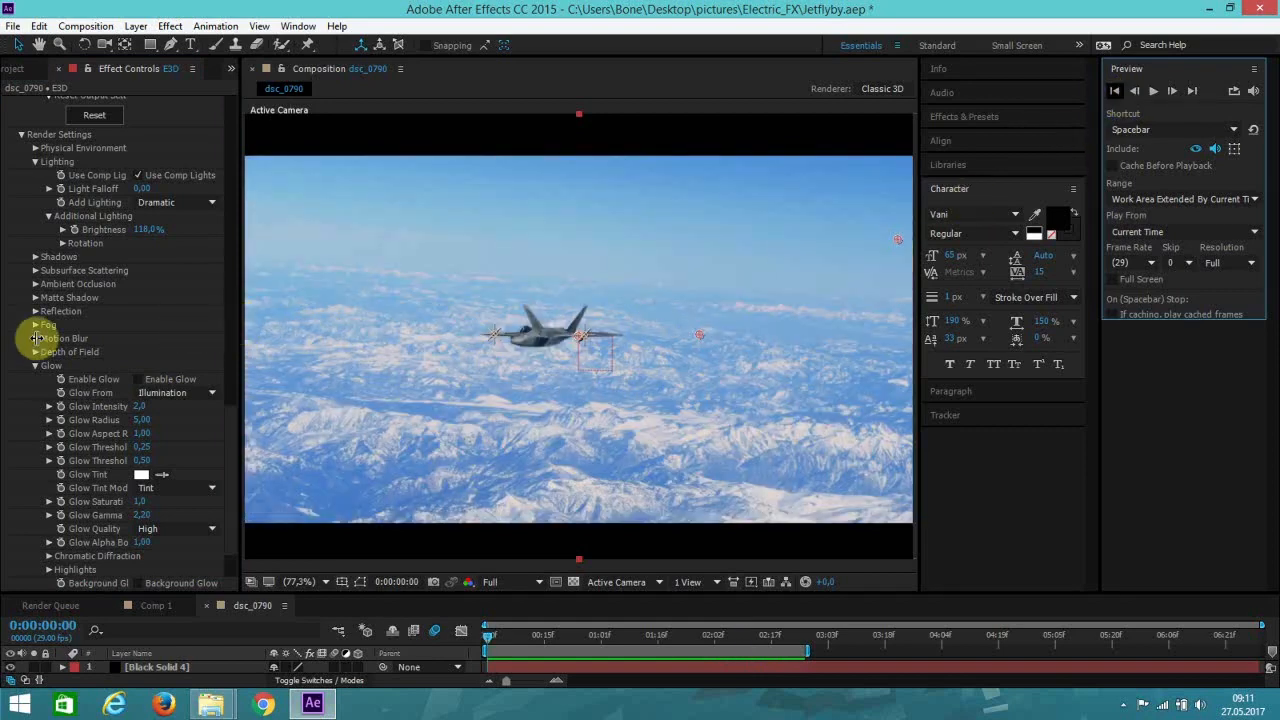
drag(240, 338, 36, 338)
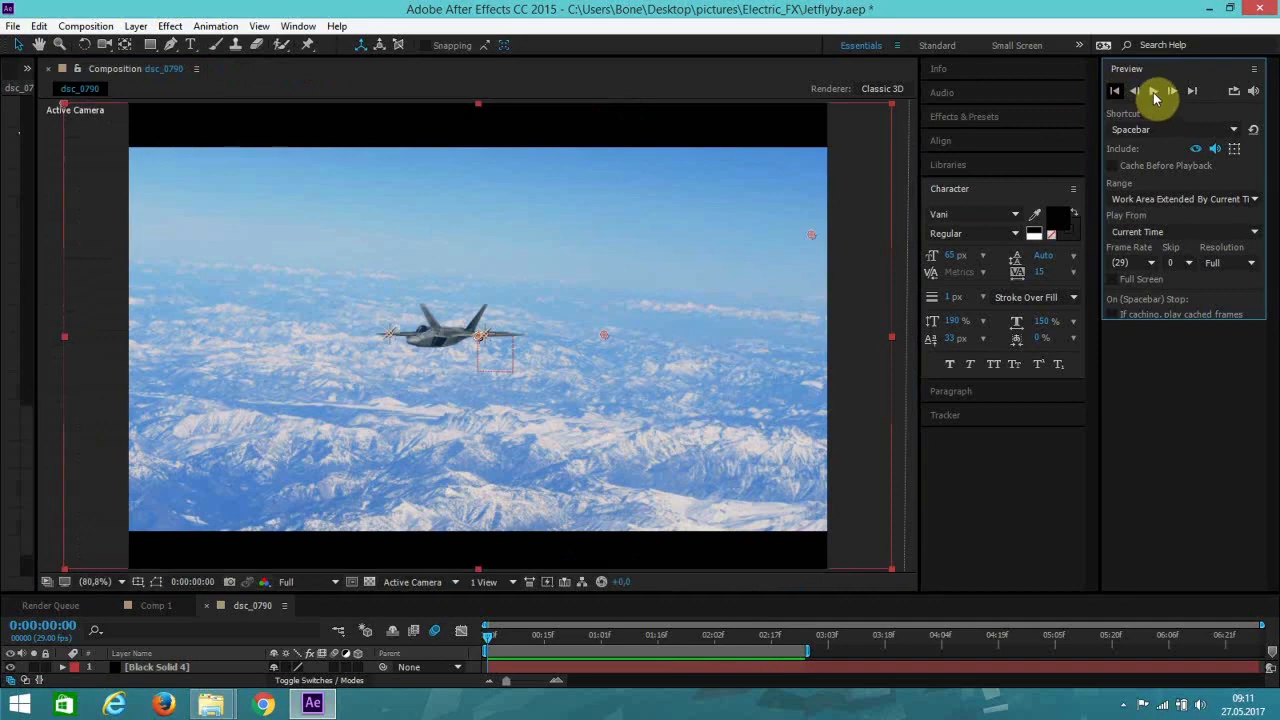
click(1153, 92)
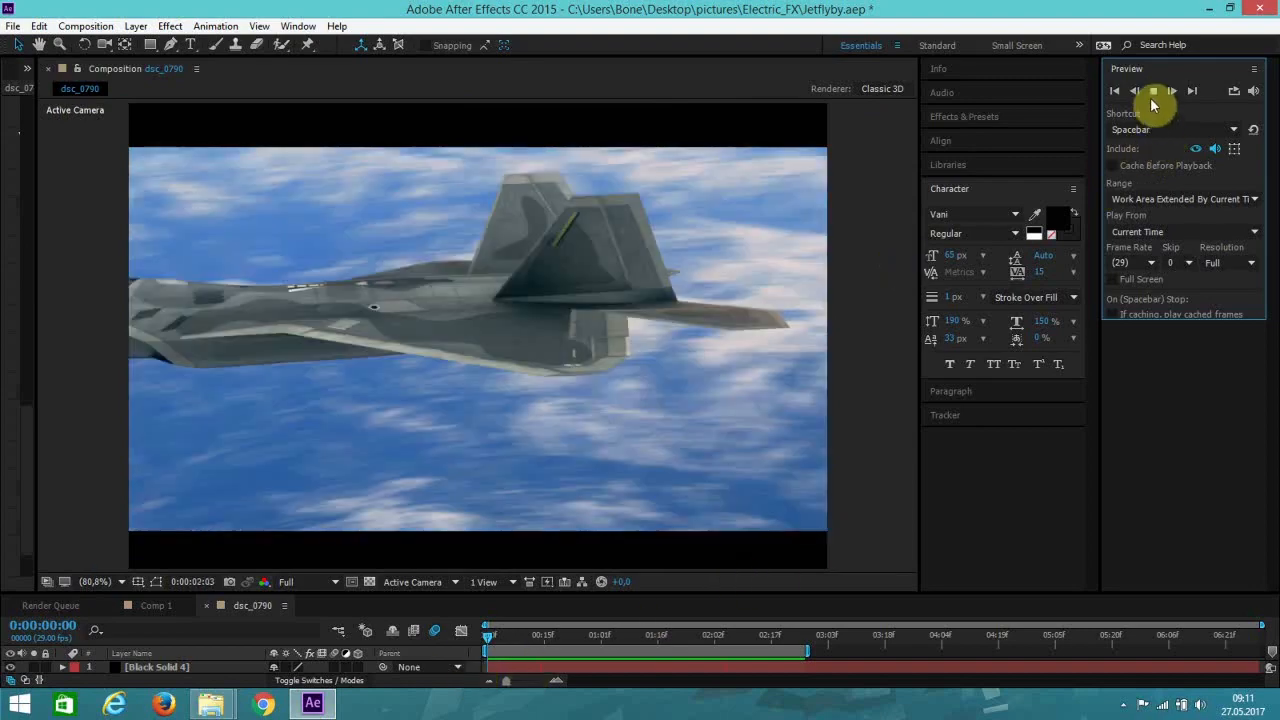
click(320, 700)
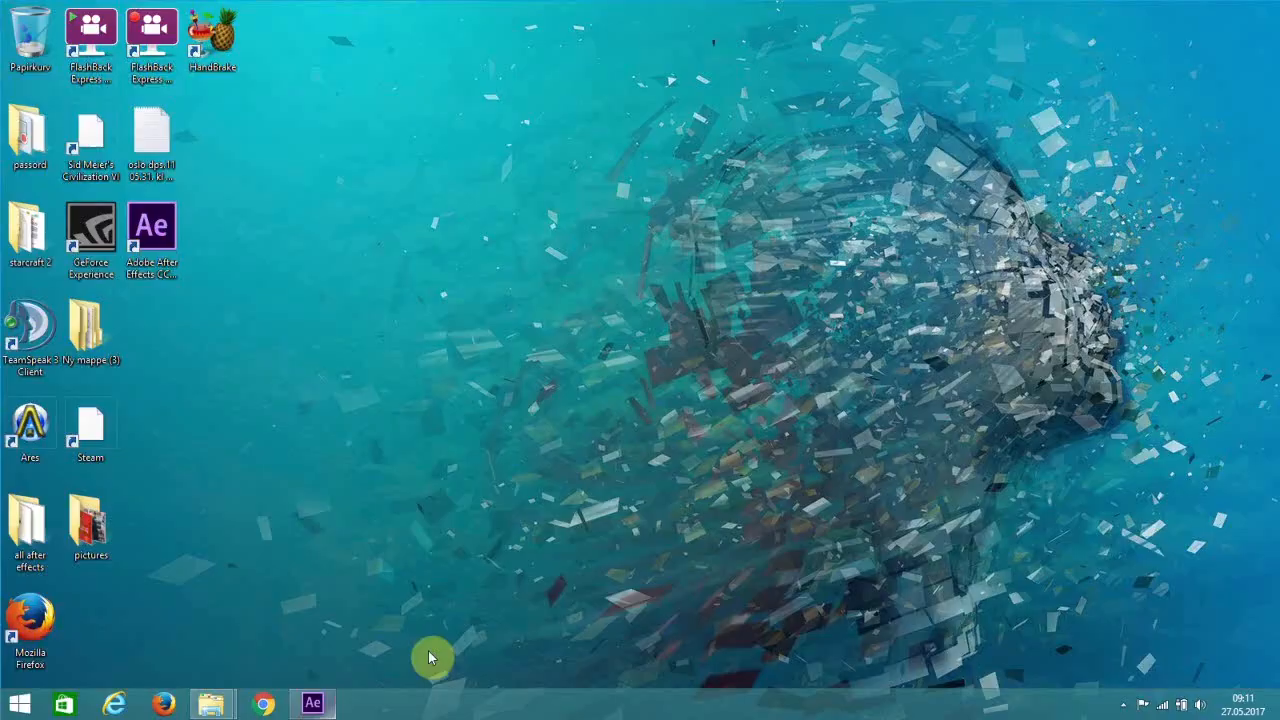